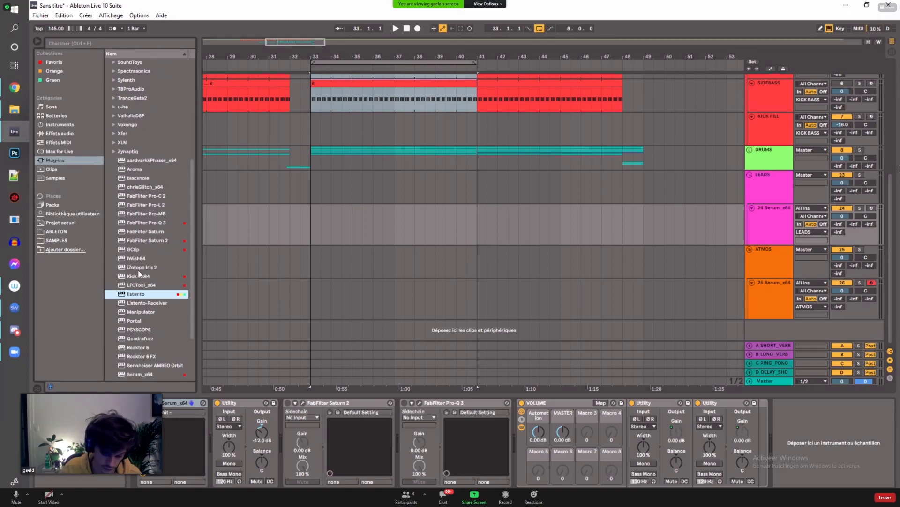
Step: Switch to the pianoweb.fr virtual keyboard page in Chrome and set the scale to E Phrygian
left_click(899, 169)
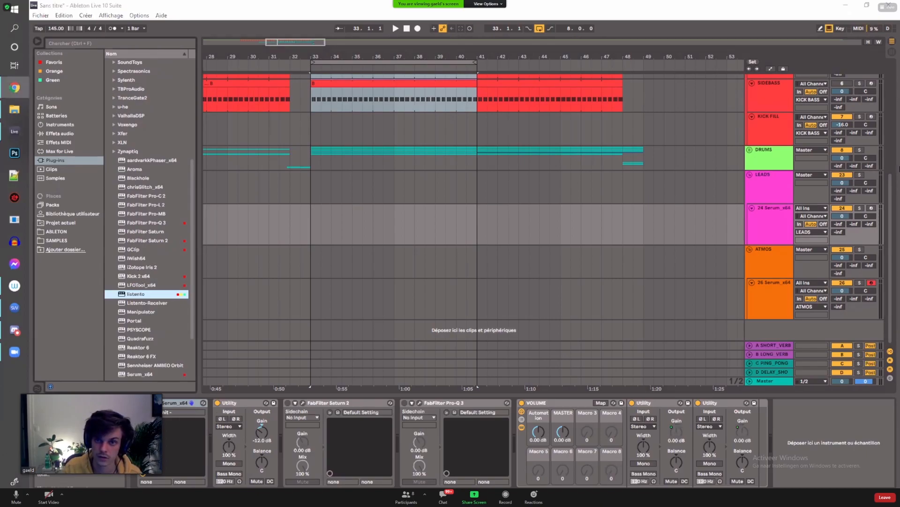
scroll(379, 309, "up", 4)
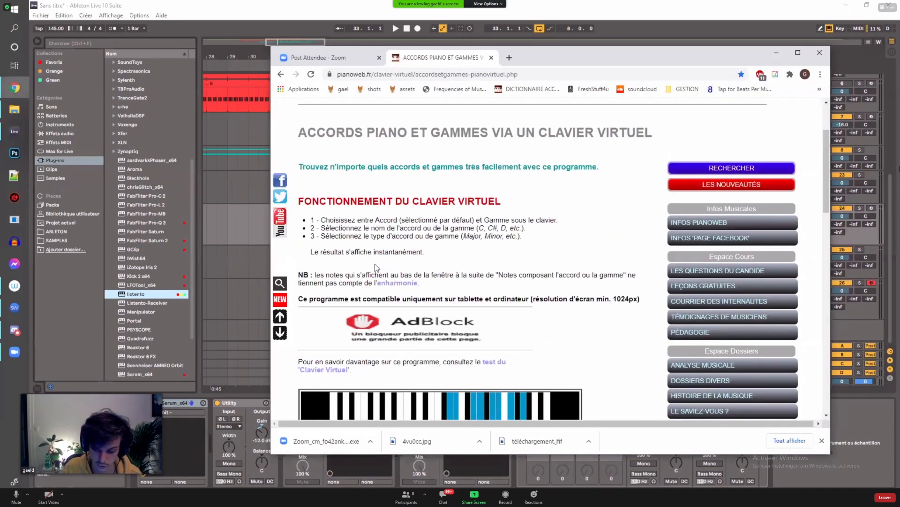
scroll(445, 248, "down", 5)
scroll(369, 255, "down", 2)
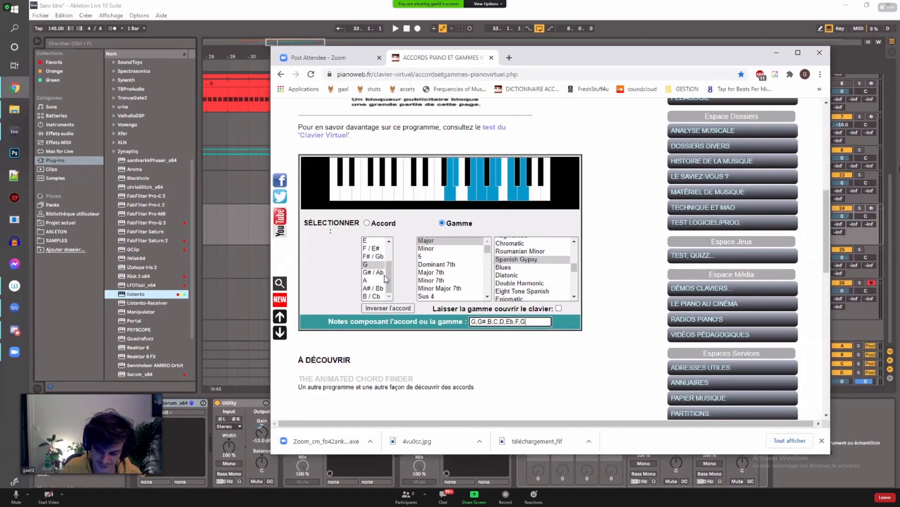
scroll(376, 287, "up", 2)
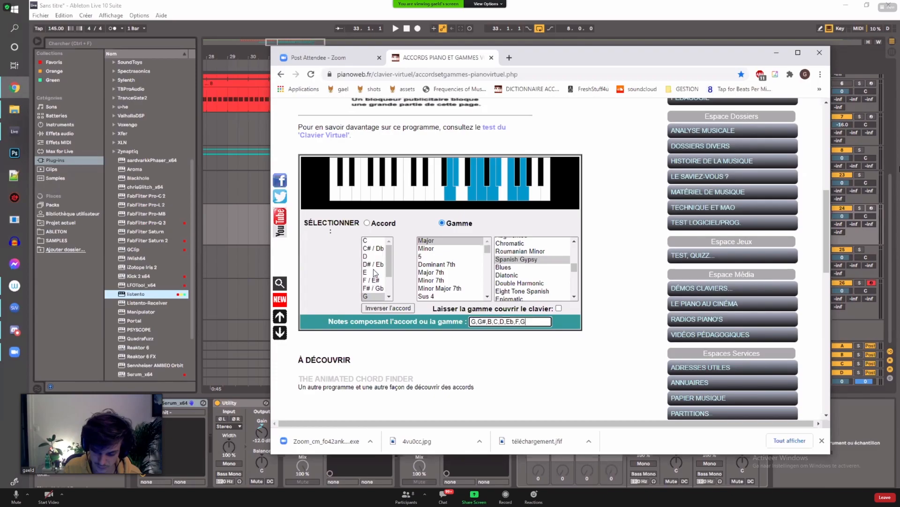
left_click(374, 273)
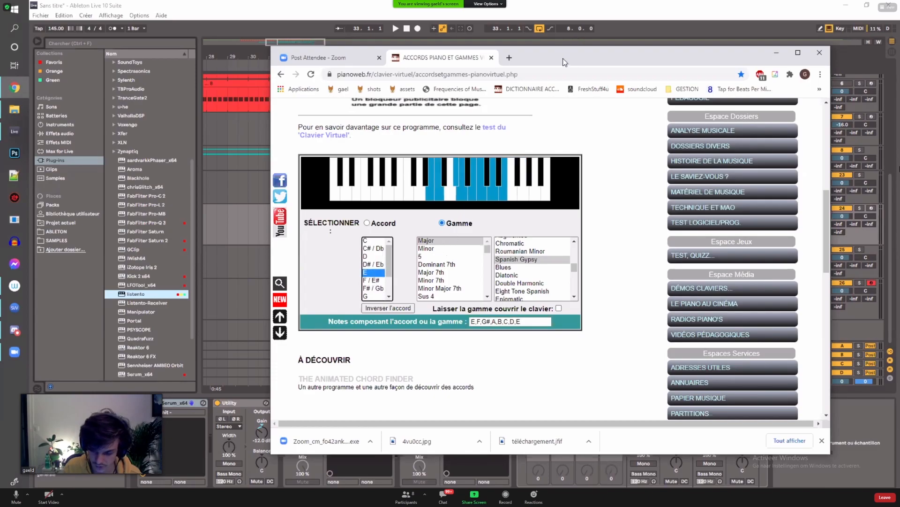
left_click_drag(563, 58, 601, 51)
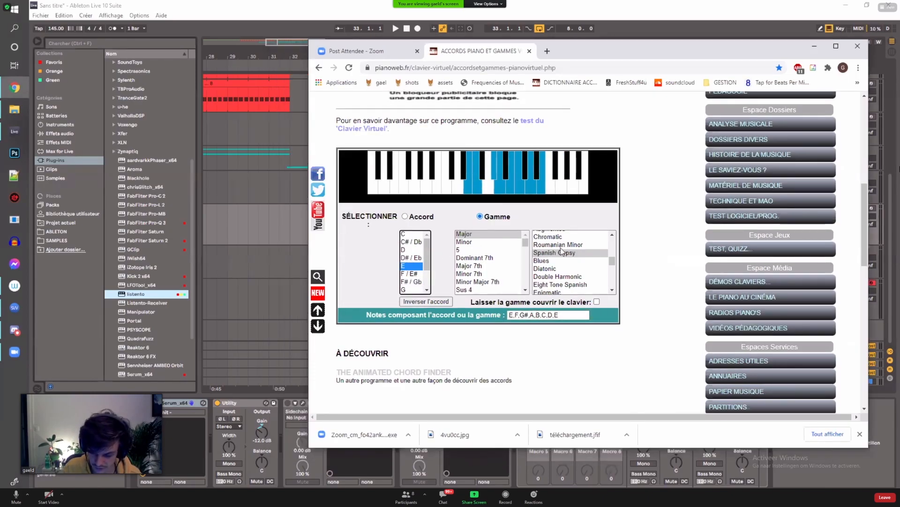
scroll(565, 263, "up", 5)
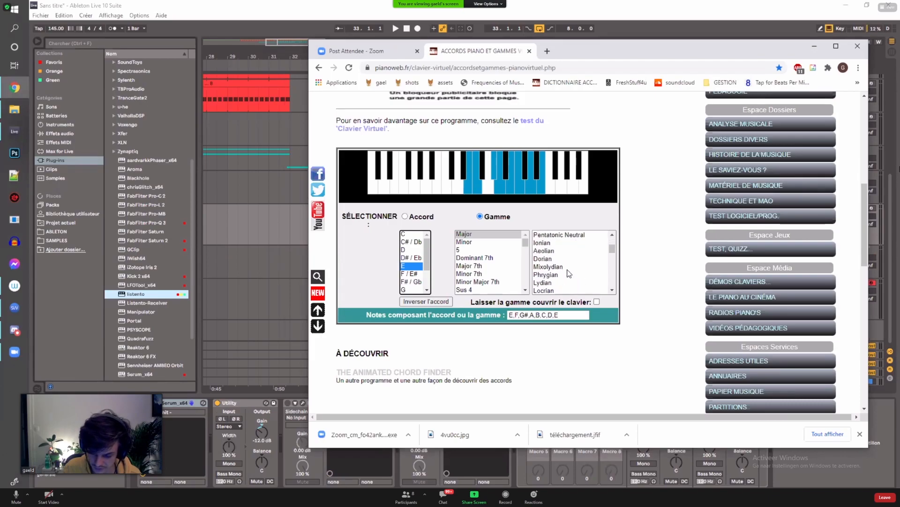
left_click(557, 274)
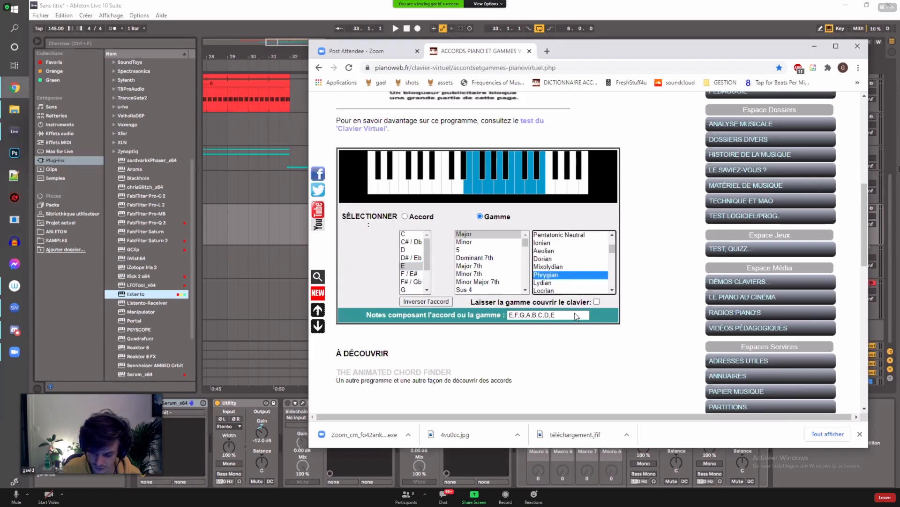
Step: Switch back to Ableton Live and create an empty eight-bar MIDI clip on the LEADS group's Serum track, starting at bar 33
left_click(614, 38)
left_click_drag(310, 209, 474, 212)
key("ctrl+shift+m")
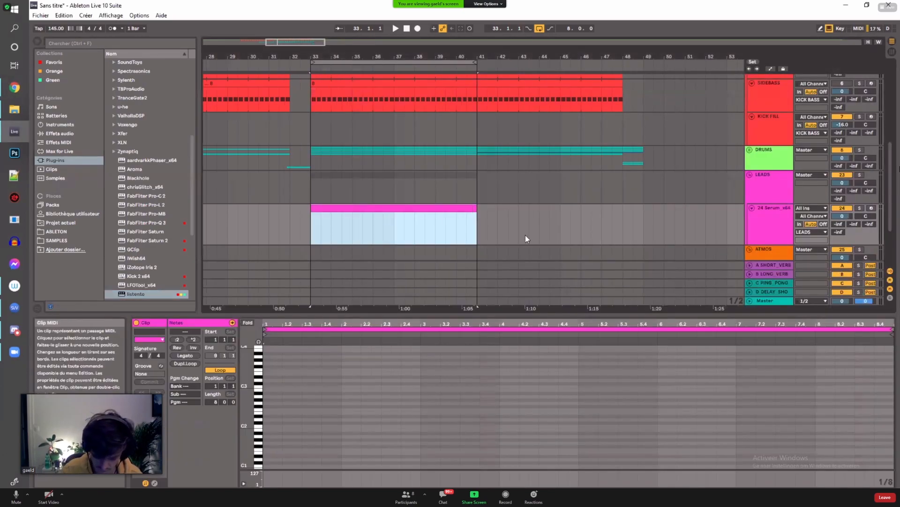
Step: Enter eighth notes on E1 and F1 at the very start of the new clip
left_click(266, 454)
scroll(265, 436, "down", 1)
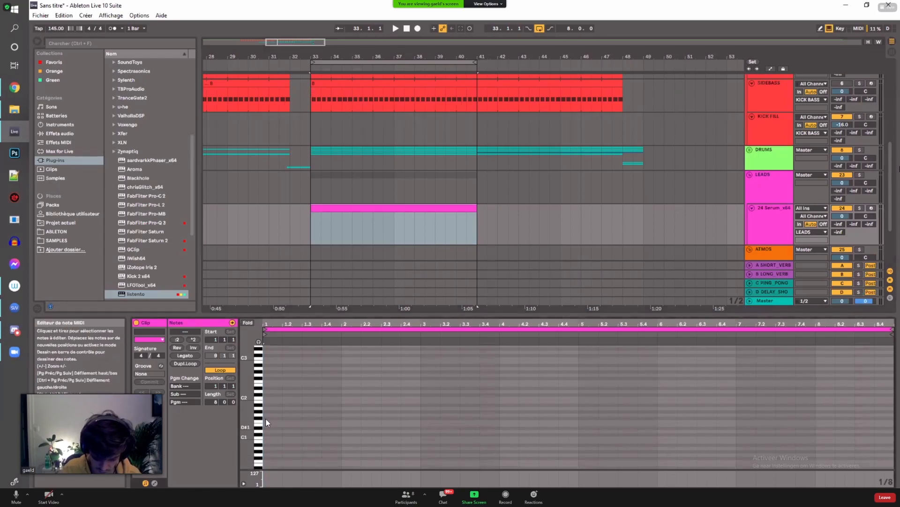
left_click(265, 423)
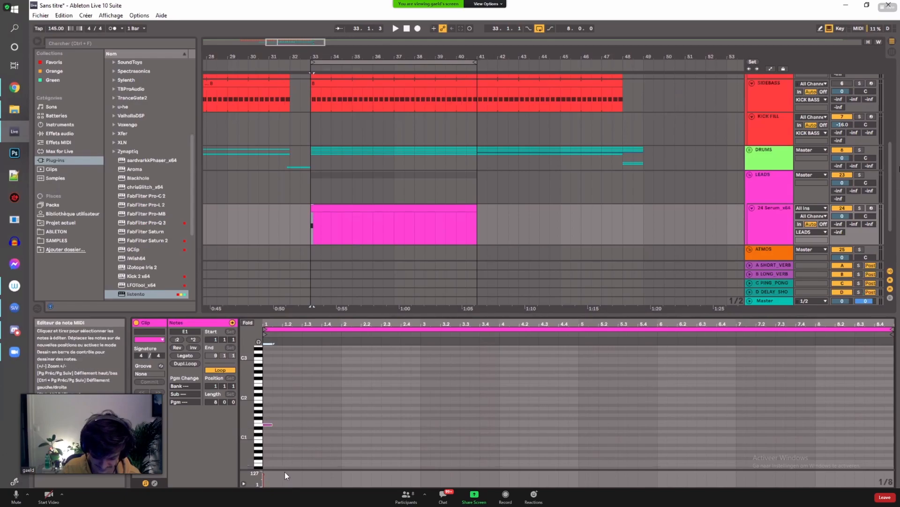
left_click_drag(284, 470, 270, 426)
double_click(269, 422)
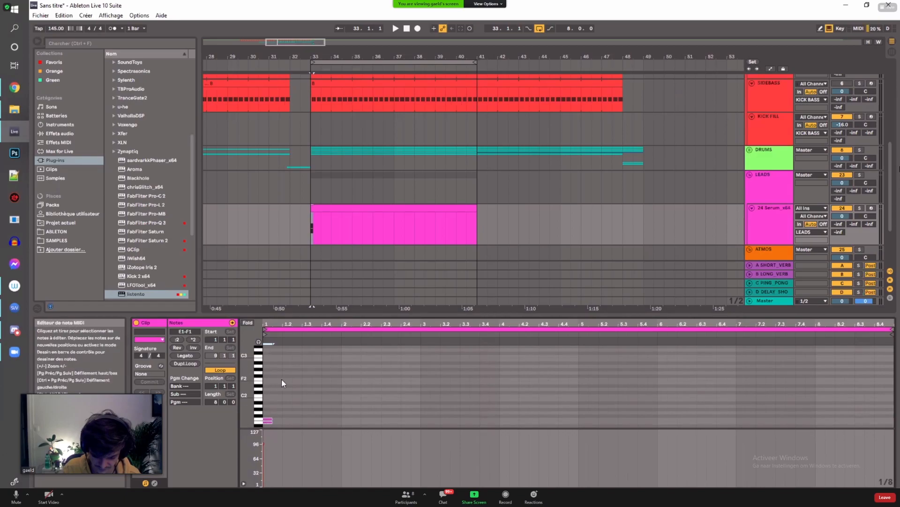
Step: Stack the remaining E Phrygian notes from G1 up to G2 at the clip's start
scroll(280, 376, "down", 3)
left_click_drag(269, 373, 269, 354)
scroll(267, 376, "up", 3)
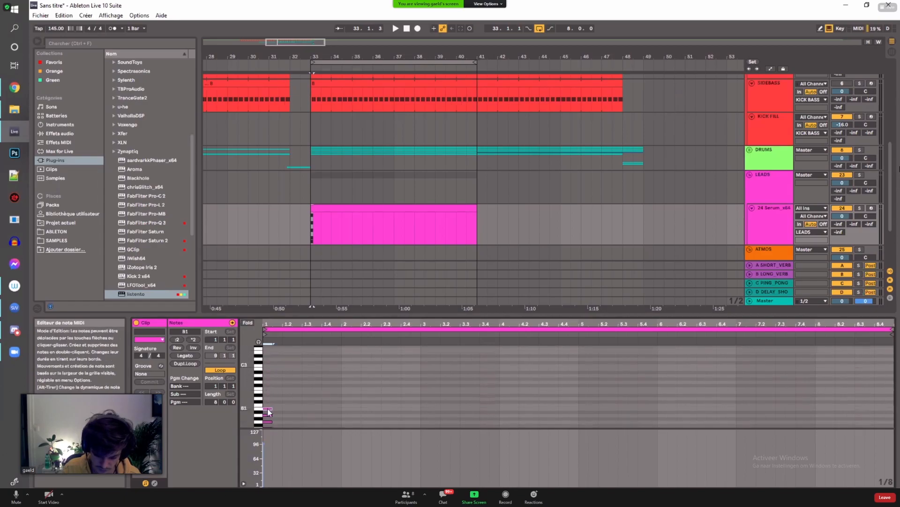
left_click_drag(269, 408, 267, 390)
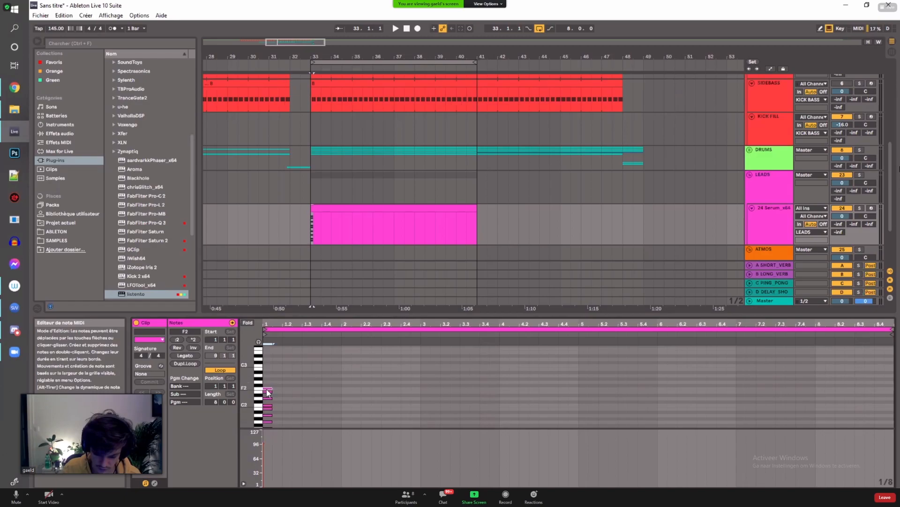
scroll(272, 375, "down", 4)
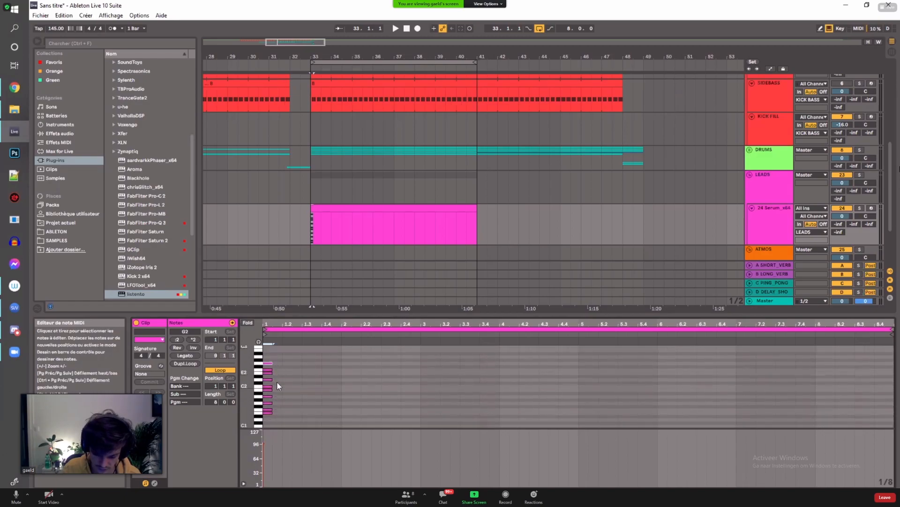
Step: Enlarge the note editor and toggle note preview while checking the scale notes in the folded view
left_click_drag(248, 377, 257, 379)
left_click_drag(279, 314, 283, 219)
left_click(280, 369)
left_click(249, 222)
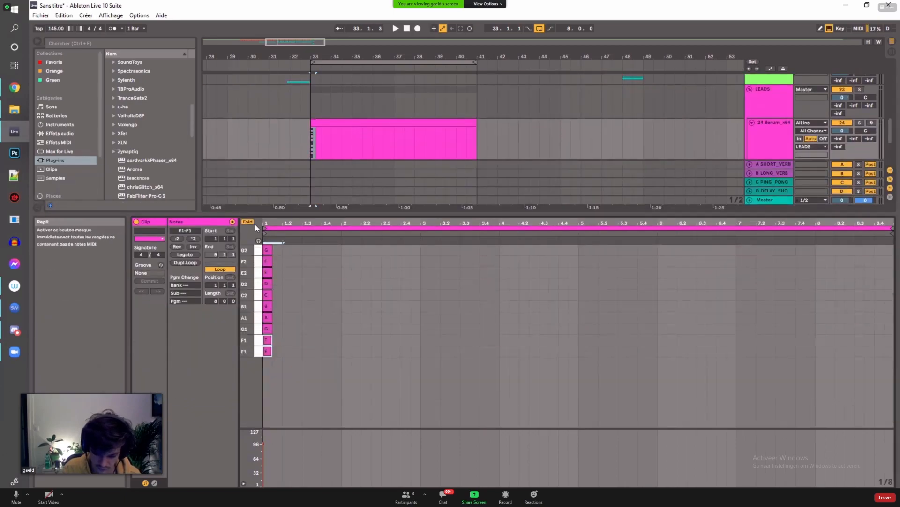
left_click(258, 240)
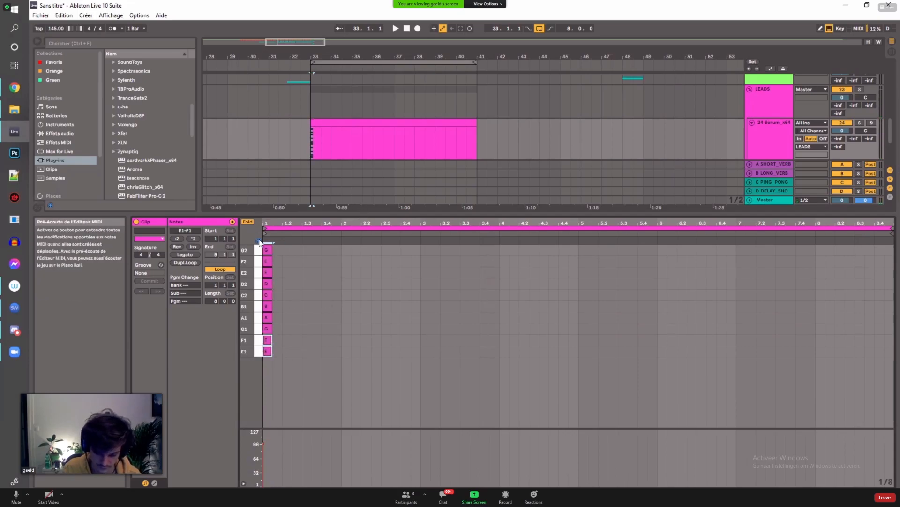
left_click(248, 222)
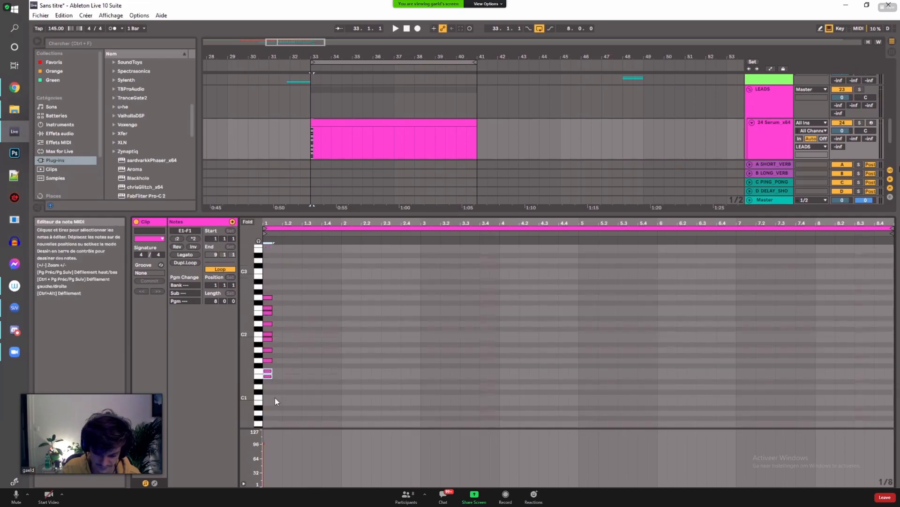
Step: Copy the stacked scale notes upward by octaves so they span E1 to G5
left_click_drag(269, 378, 269, 310)
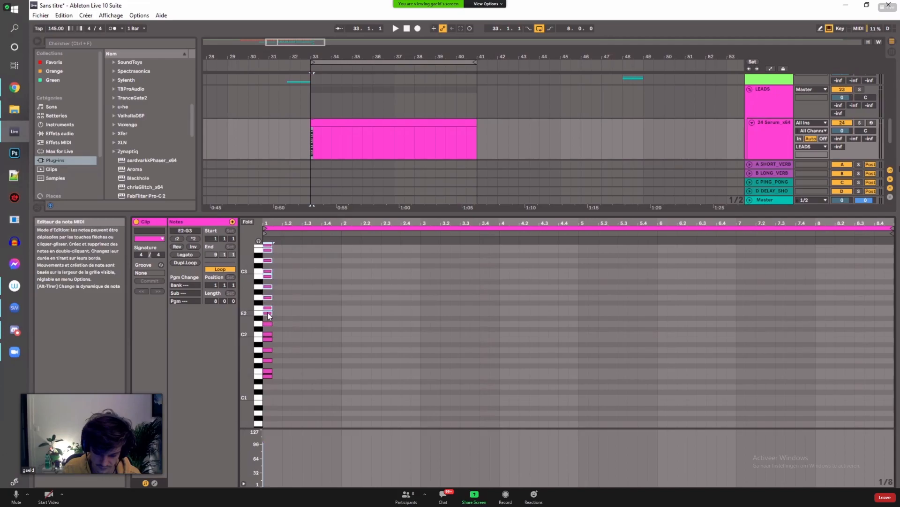
scroll(283, 390, "up", 1)
scroll(281, 371, "up", 2)
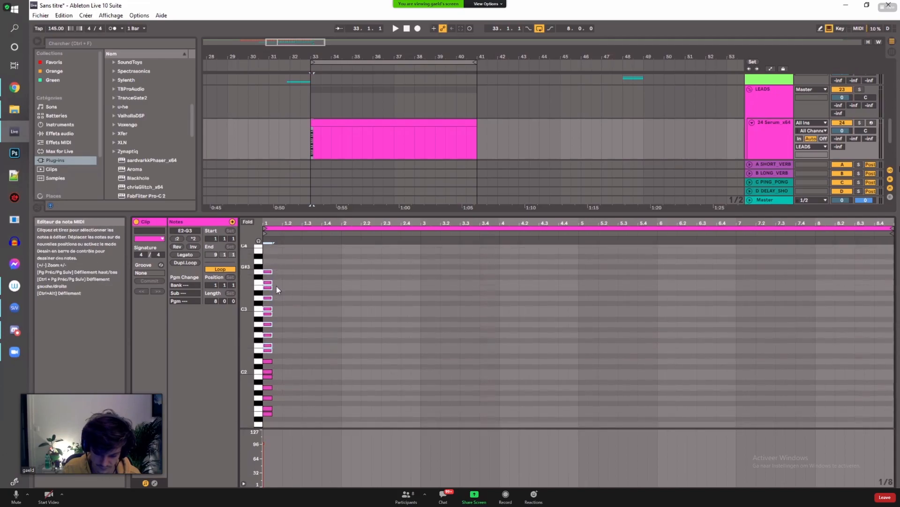
left_click(268, 413)
Step: Move all the scale notes one eighth note earlier, just before the clip's start, and enlarge the note editor
left_click_drag(255, 309, 298, 294)
key("ctrl+a")
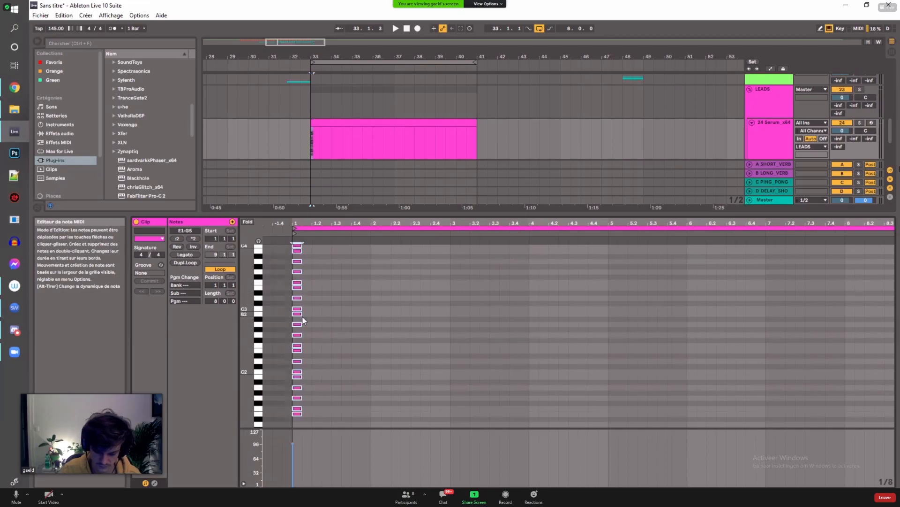
key("Left")
scroll(316, 321, "up", 3)
scroll(315, 320, "down", 2)
left_click_drag(328, 214, 342, 164)
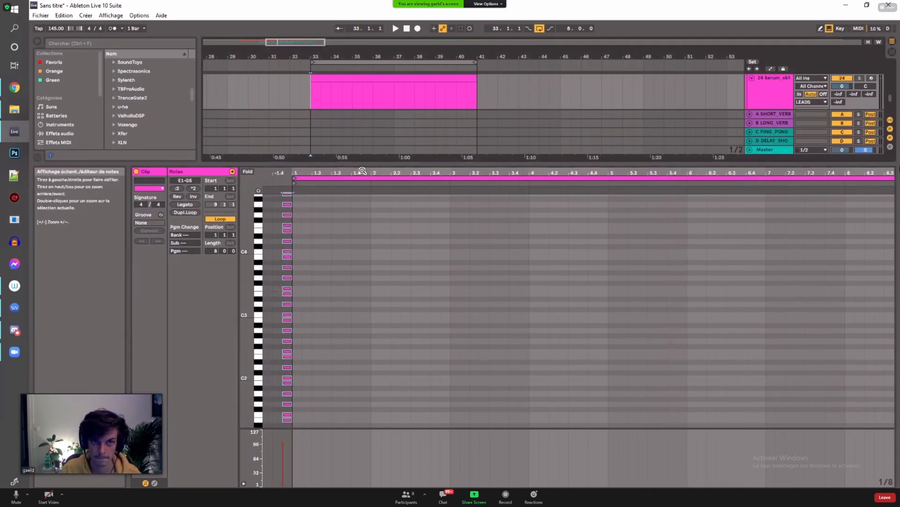
Step: Check the E1 and G1 reference notes placed before the clip's start
left_click(301, 373)
scroll(300, 373, "down", 1)
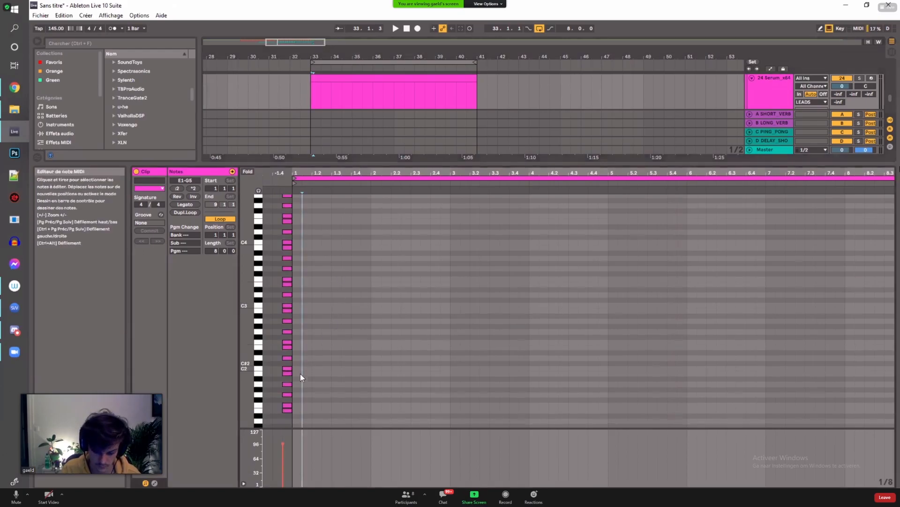
left_click(291, 410)
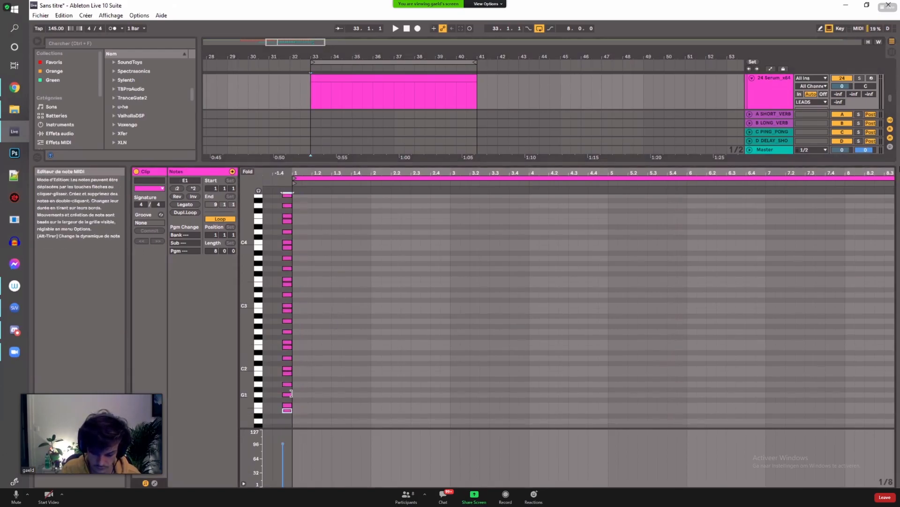
left_click(313, 383)
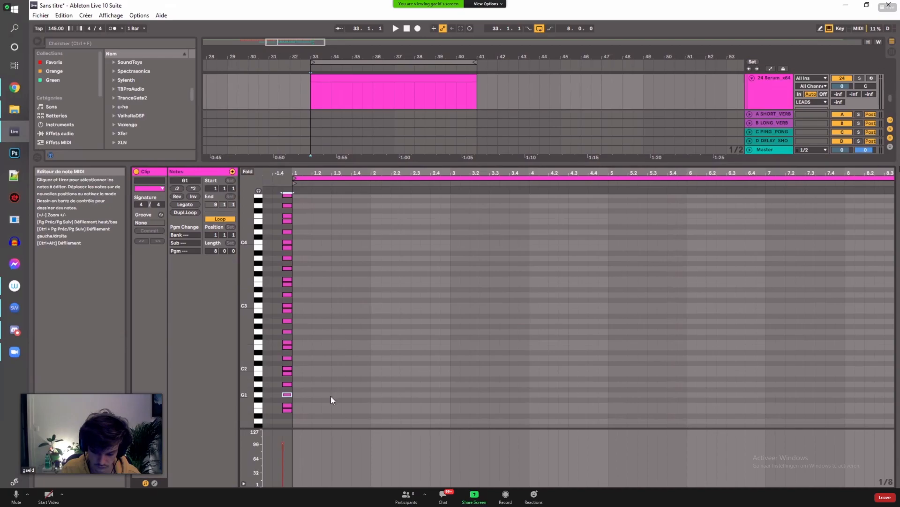
key("space")
left_click_drag(308, 172, 287, 171)
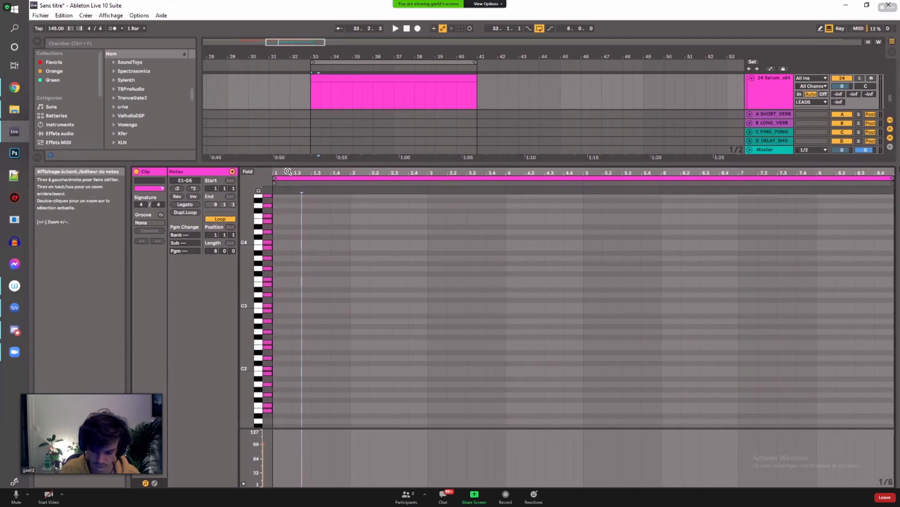
left_click(269, 394)
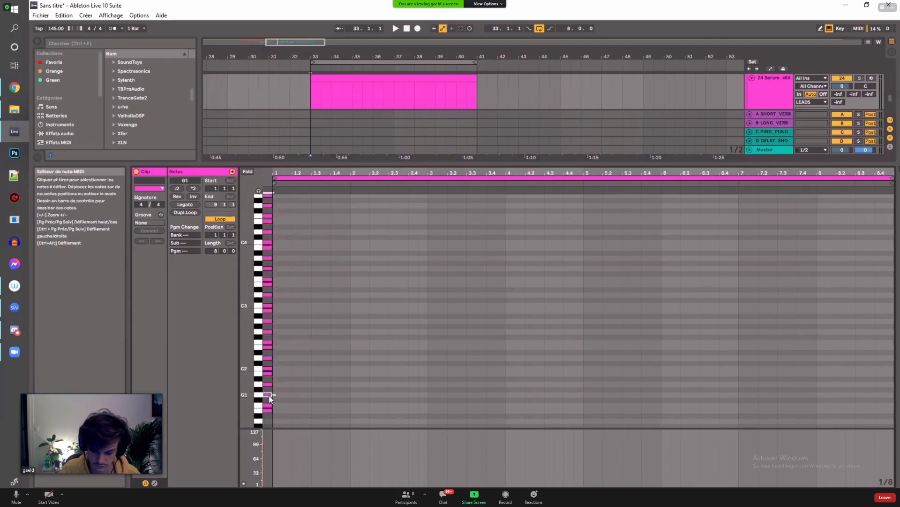
Step: Reduce the note editor's height and solo the LEADS group's Serum track
left_click_drag(366, 167, 349, 215)
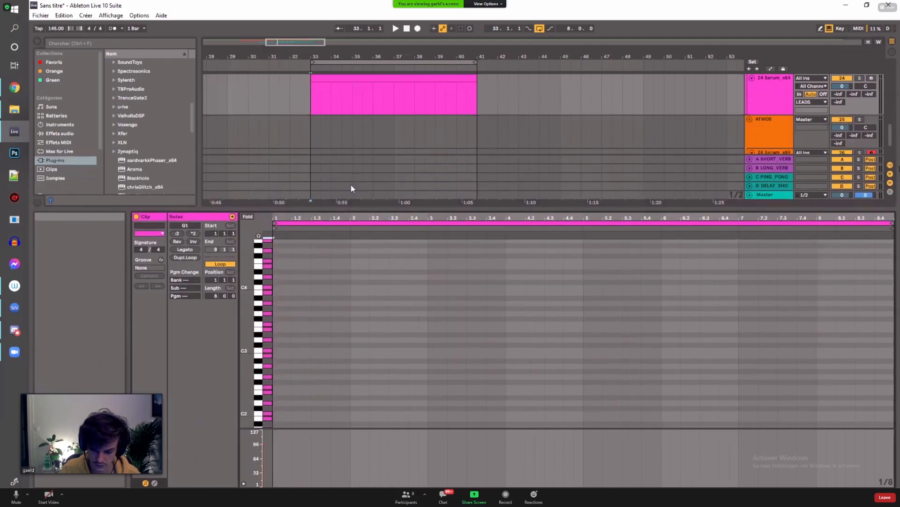
left_click(336, 78)
left_click(860, 78)
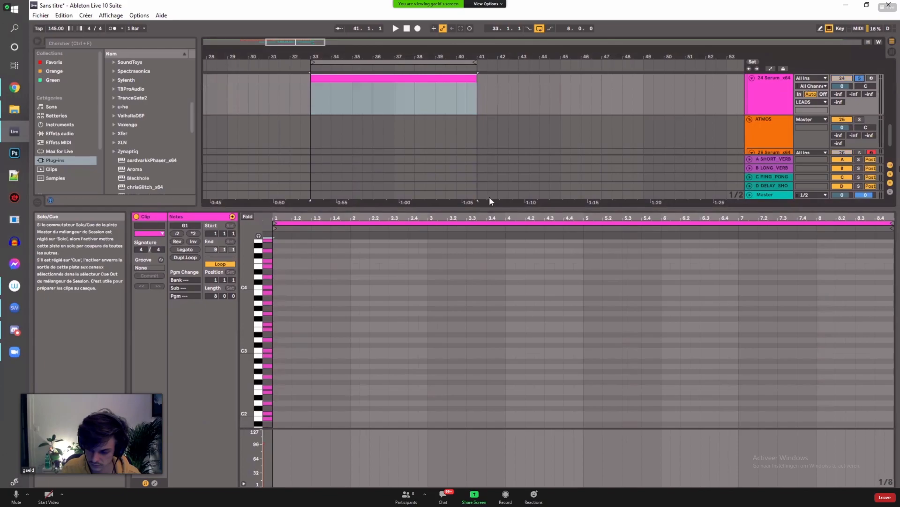
scroll(313, 337, "down", 2)
left_click(276, 396)
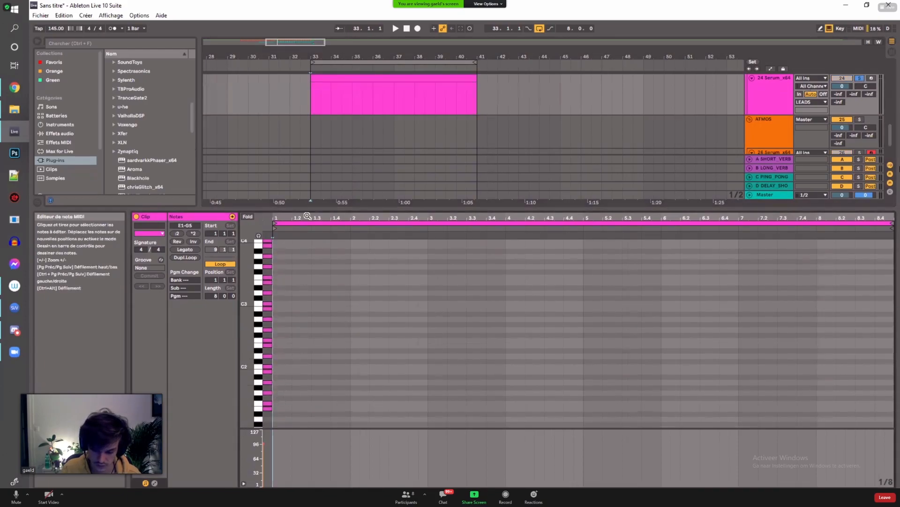
Step: Switch to the Chrome scale page, browse the scale types and choose Spanish Gypsy for E
key("alt+Tab")
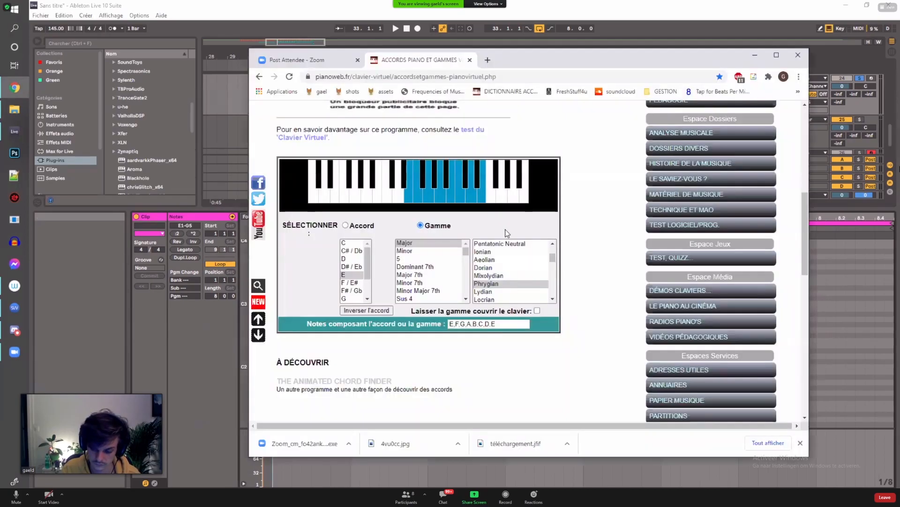
left_click(500, 284)
scroll(500, 285, "down", 6)
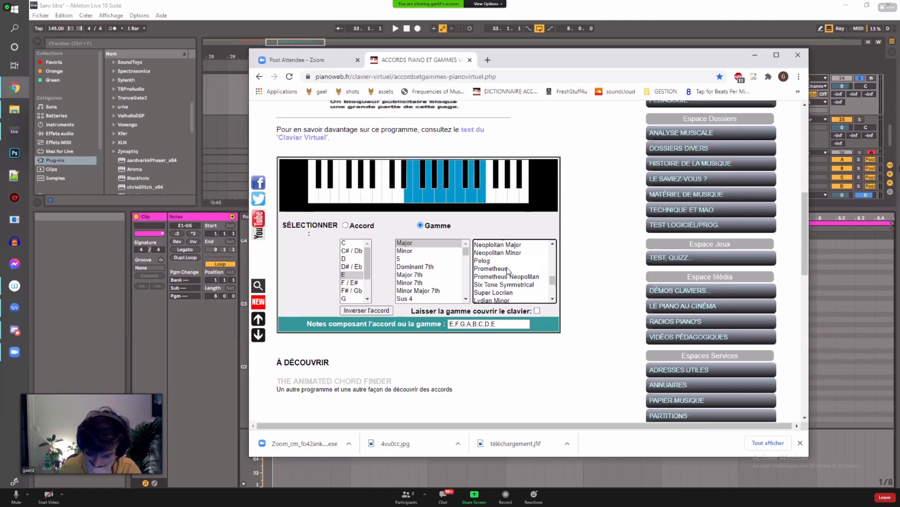
scroll(518, 270, "down", 6)
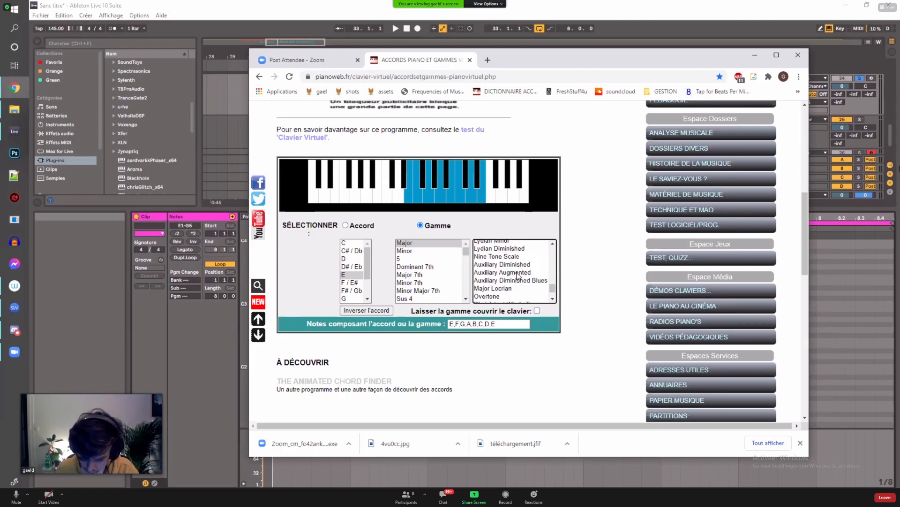
scroll(519, 285, "up", 2)
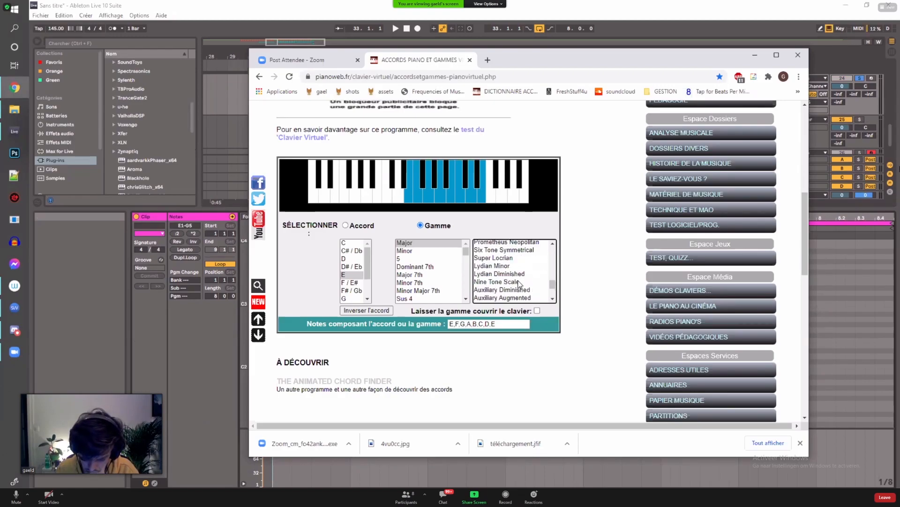
scroll(503, 270, "up", 2)
scroll(509, 287, "up", 2)
left_click(501, 288)
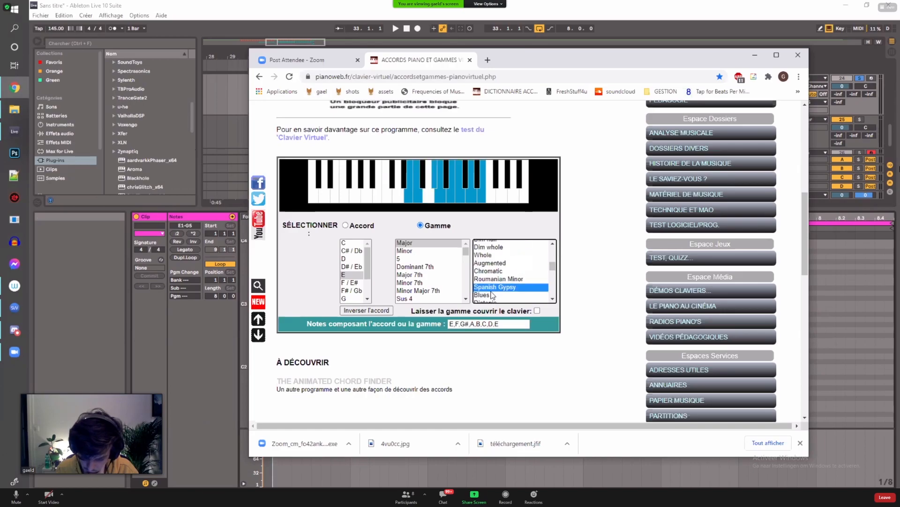
Step: Check the third note of the E Spanish Gypsy scale, browse the other scale types and return to Ableton Live
left_click(462, 327)
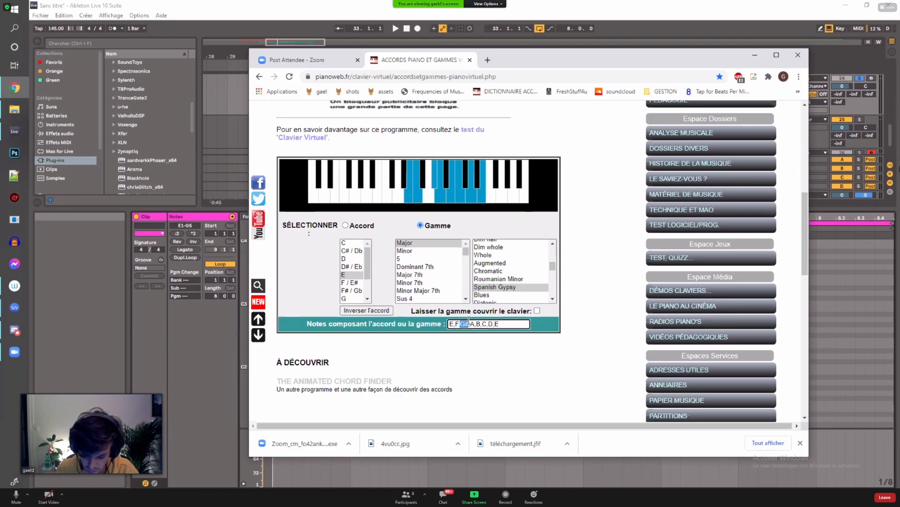
scroll(507, 289, "up", 5)
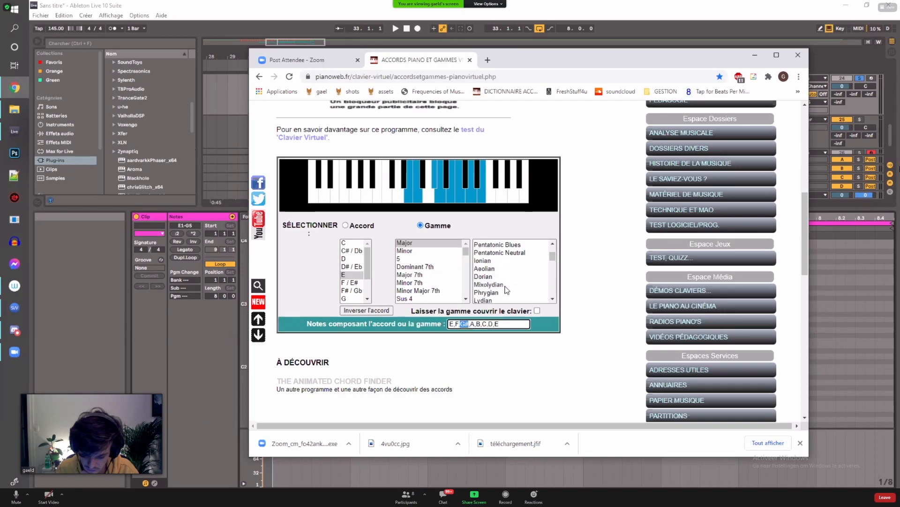
scroll(501, 277, "down", 5)
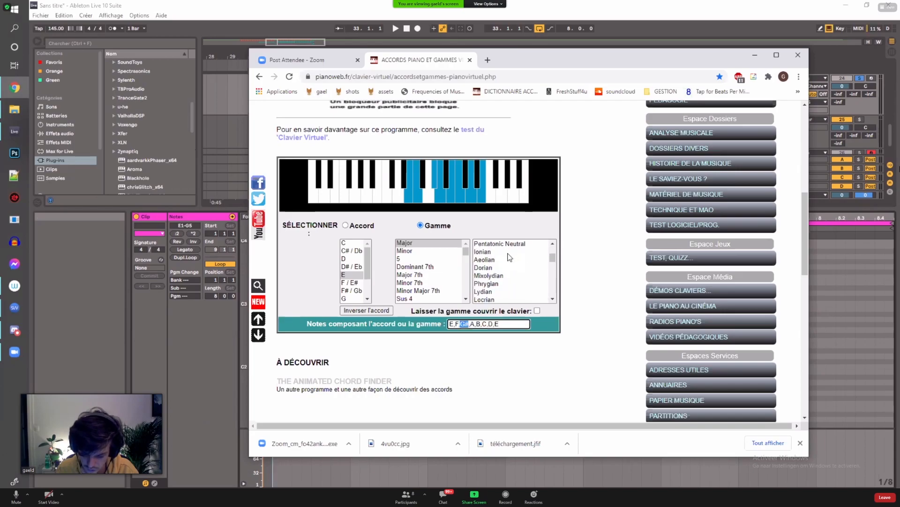
scroll(502, 268, "down", 10)
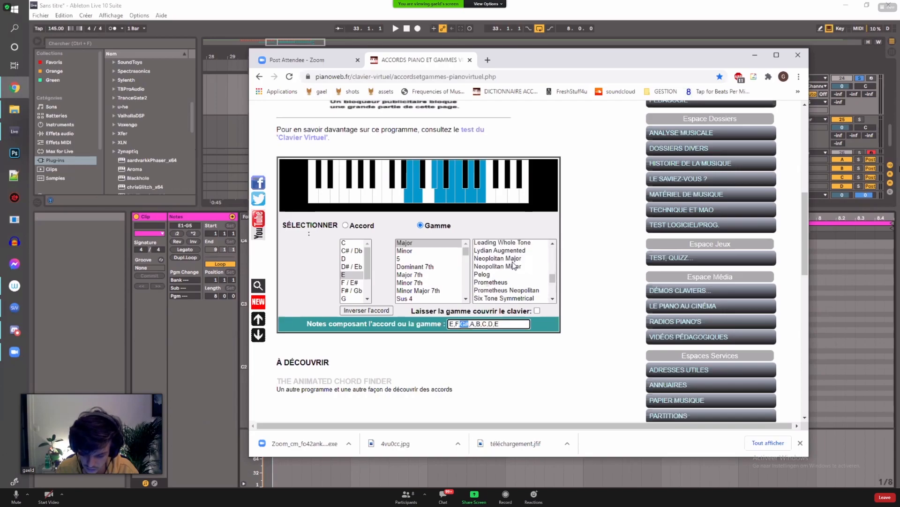
scroll(519, 270, "down", 3)
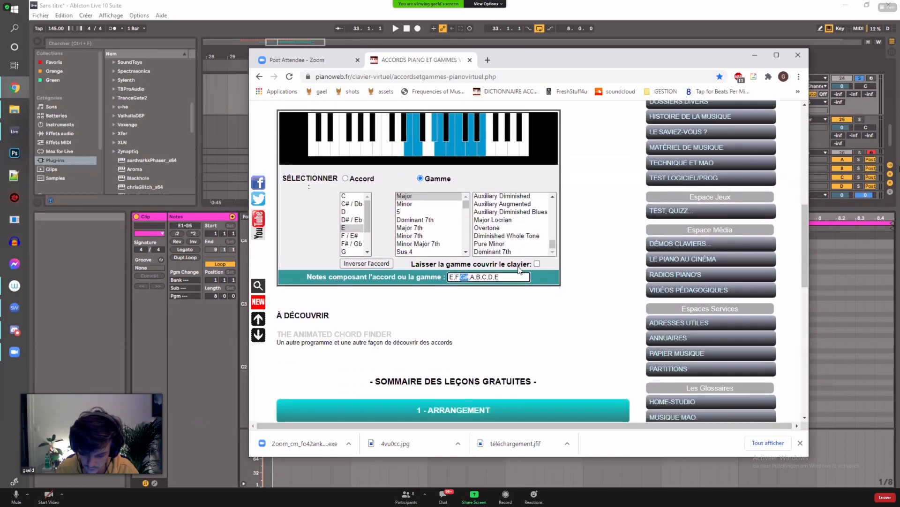
scroll(584, 267, "up", 3)
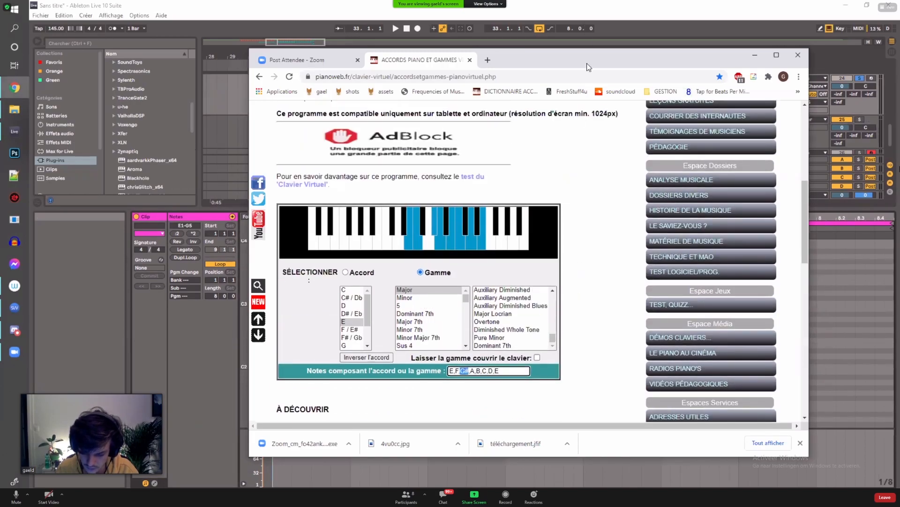
left_click_drag(587, 50, 0, 94)
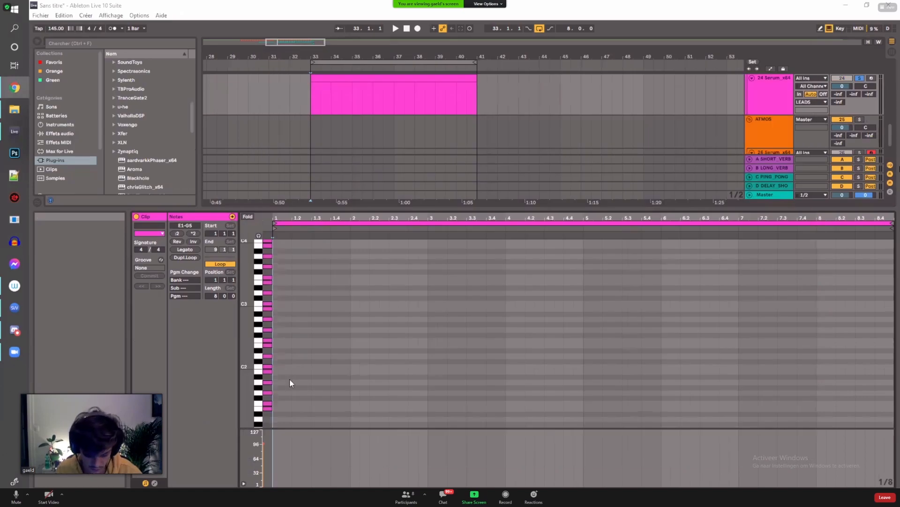
Step: Raise the G guide notes in octaves 1 to 4 by a semitone to G#
left_click(269, 388)
left_click(271, 330)
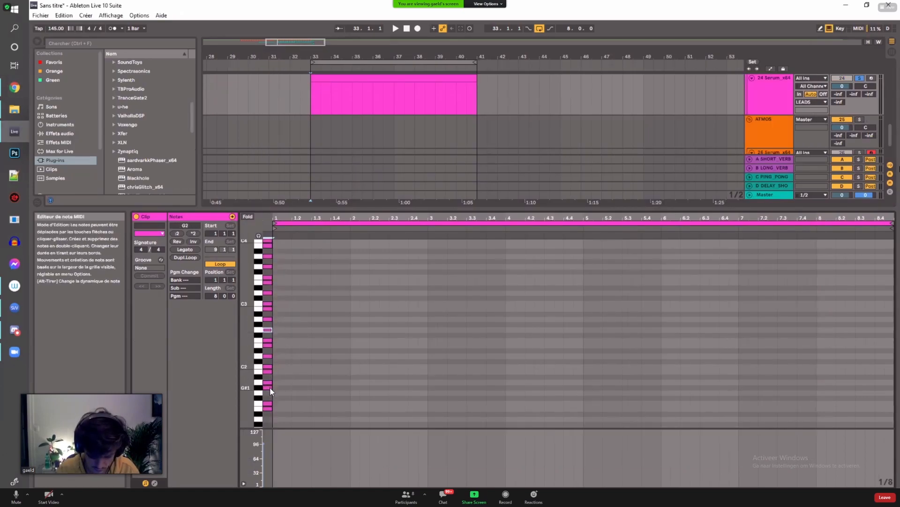
left_click(268, 293)
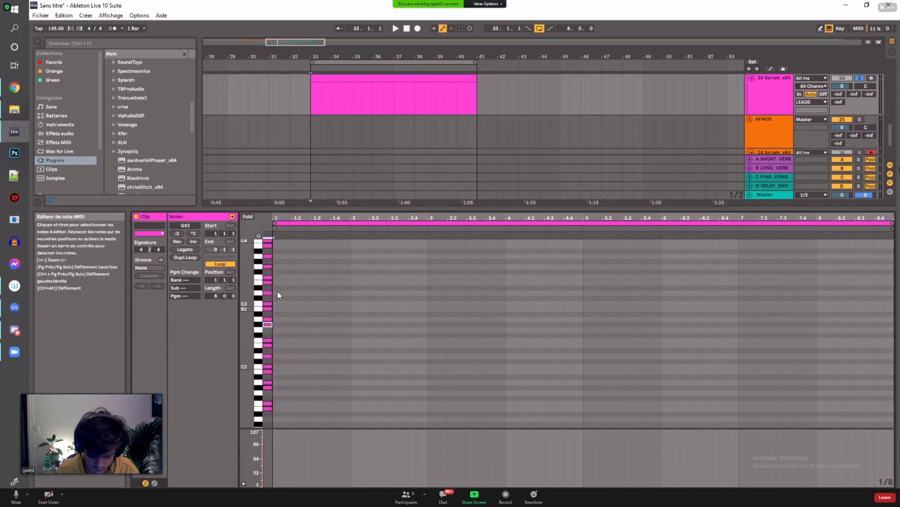
left_click(268, 262)
scroll(283, 271, "up", 3)
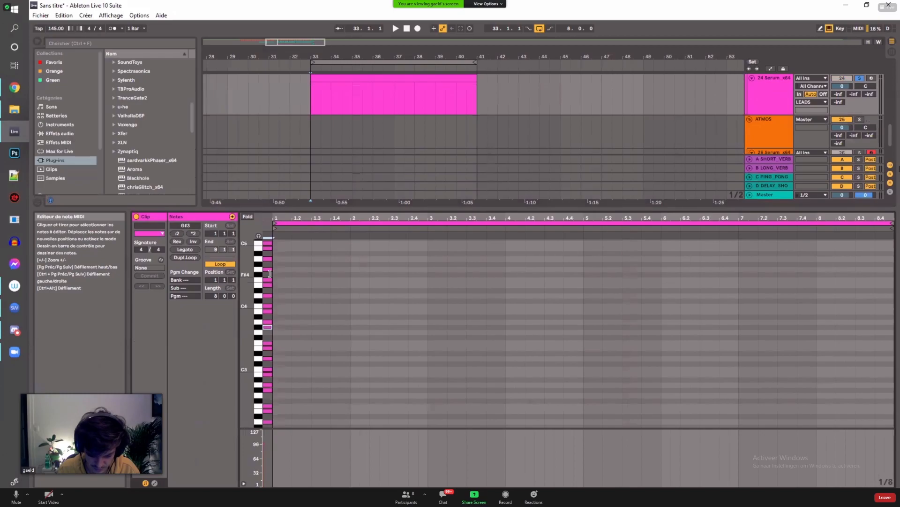
scroll(273, 268, "up", 2)
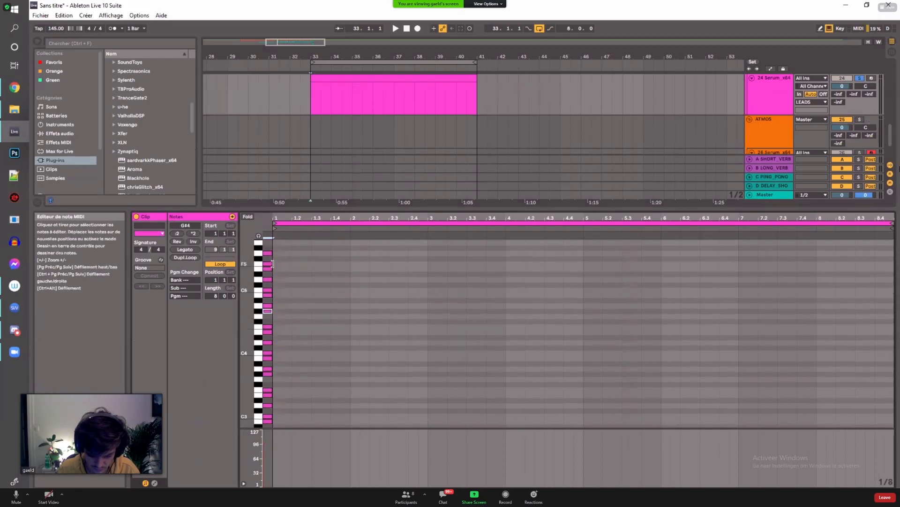
scroll(276, 288, "down", 5)
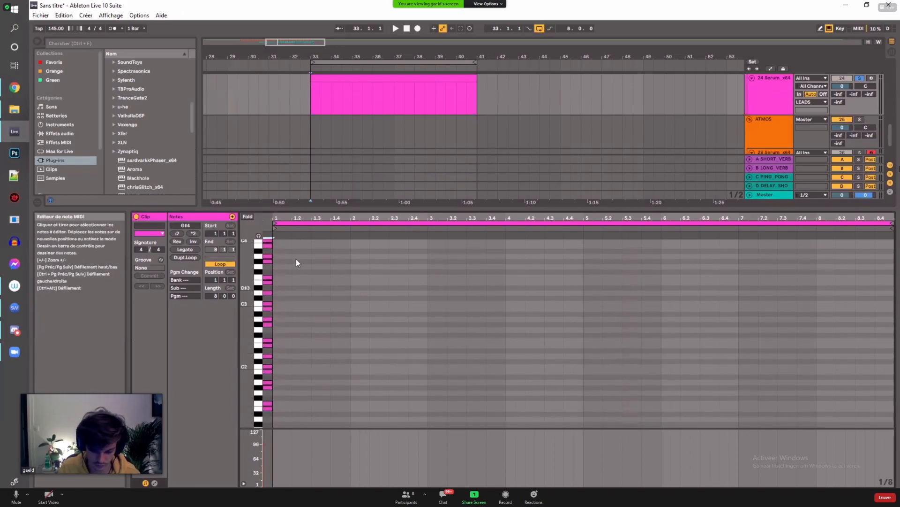
Step: Enlarge the note editor and fold it to the rows that contain notes
left_click_drag(298, 210, 295, 135)
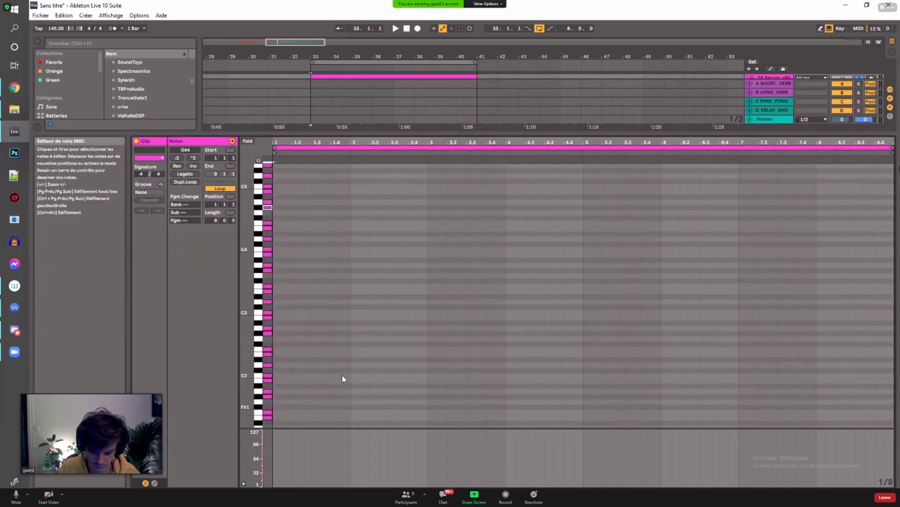
left_click(325, 414)
left_click(248, 141)
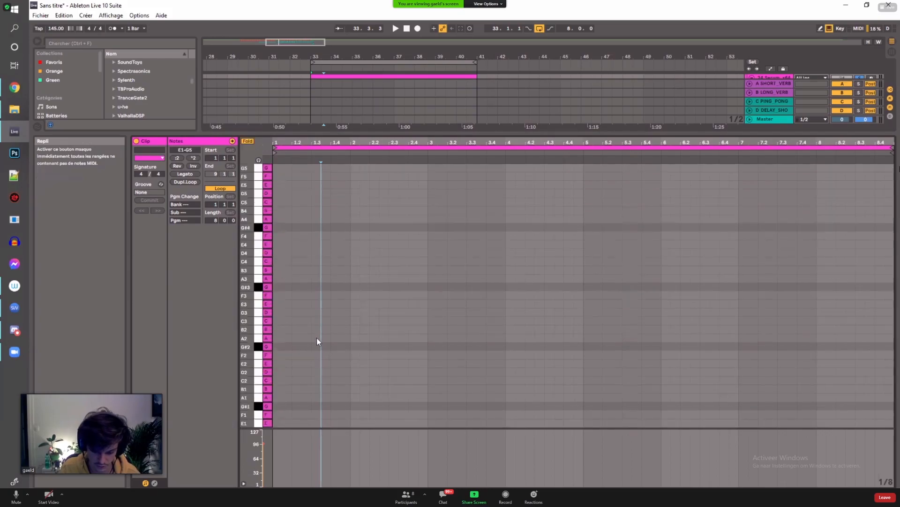
Step: Draw an E1 note about two and a half beats long at the clip's start and transpose it up to E2
left_click(288, 416)
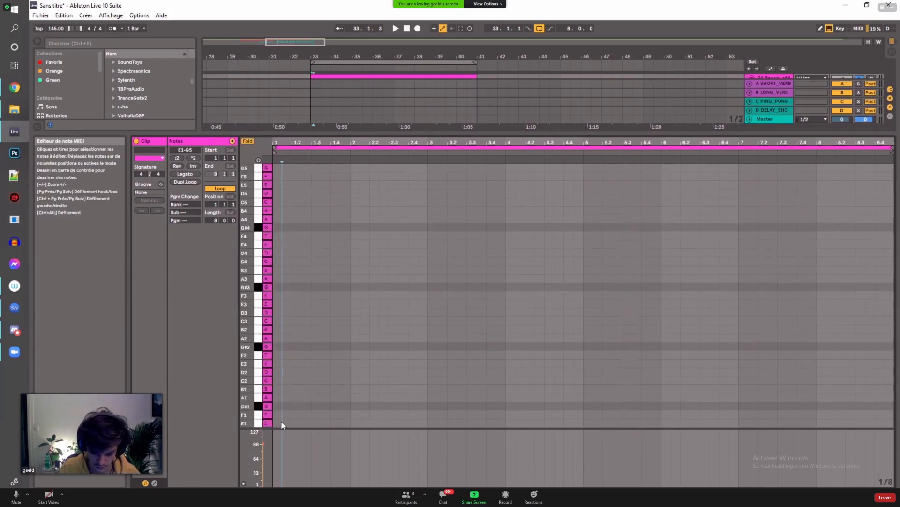
left_click_drag(283, 424, 322, 422)
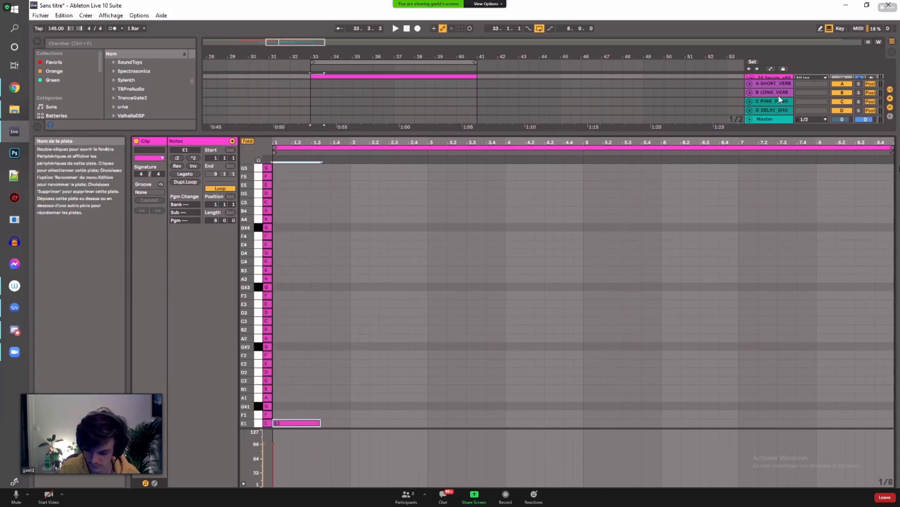
left_click_drag(731, 134, 741, 262)
scroll(778, 131, "up", 2)
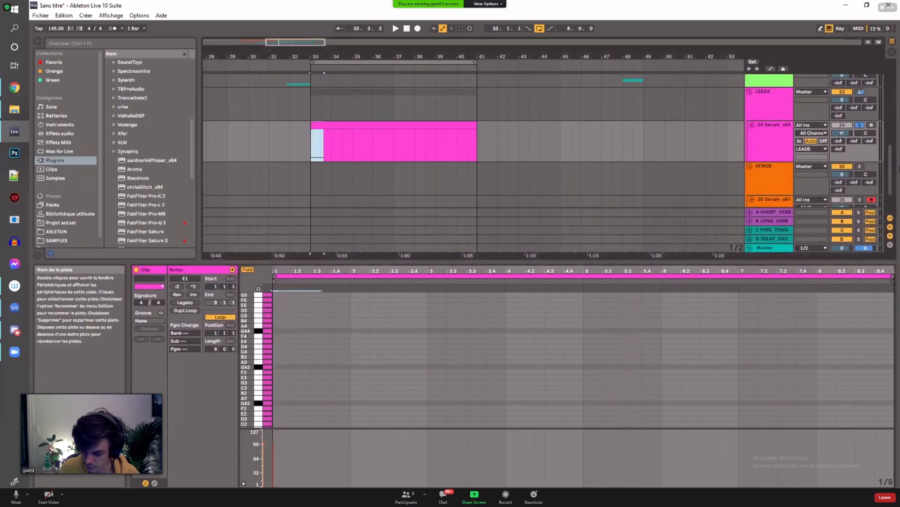
left_click(296, 376)
scroll(288, 379, "down", 2)
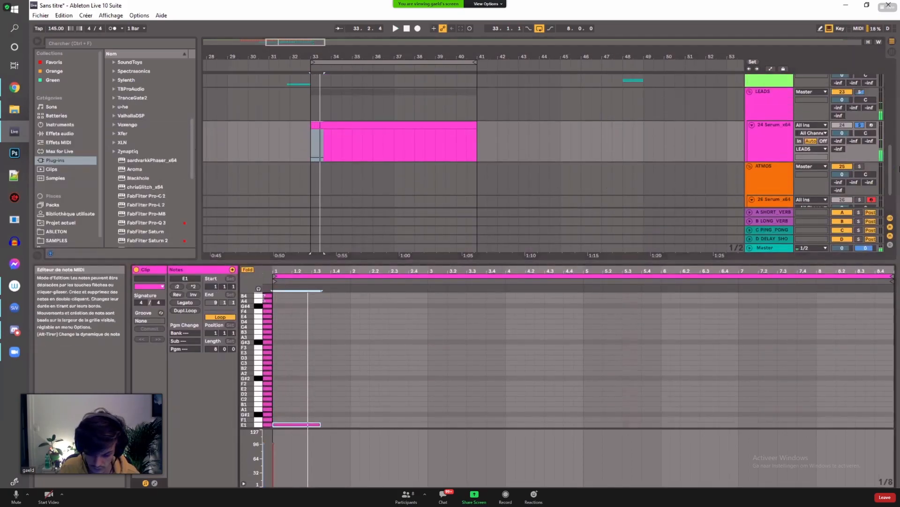
left_click_drag(300, 424, 300, 388)
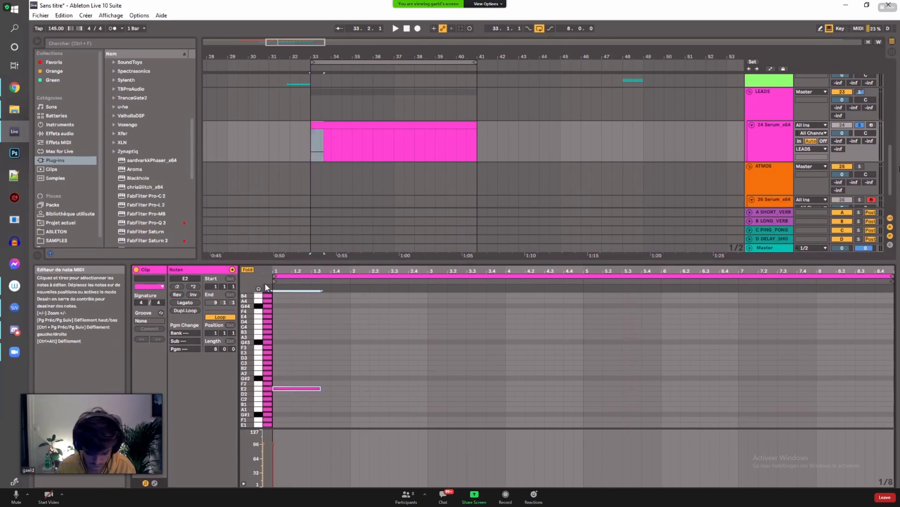
Step: Shorten the E2 note to one beat and stack G#2 and B2 copies above it as a triad
right_click(339, 384)
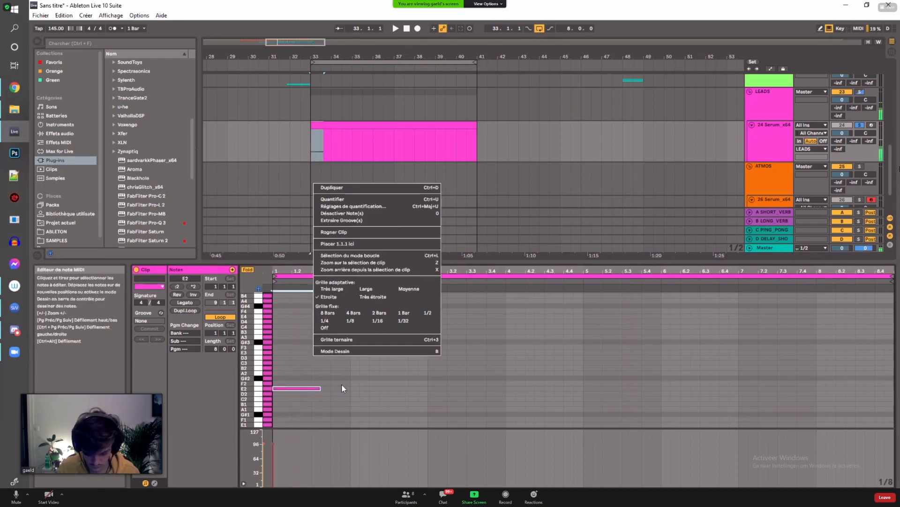
left_click(378, 320)
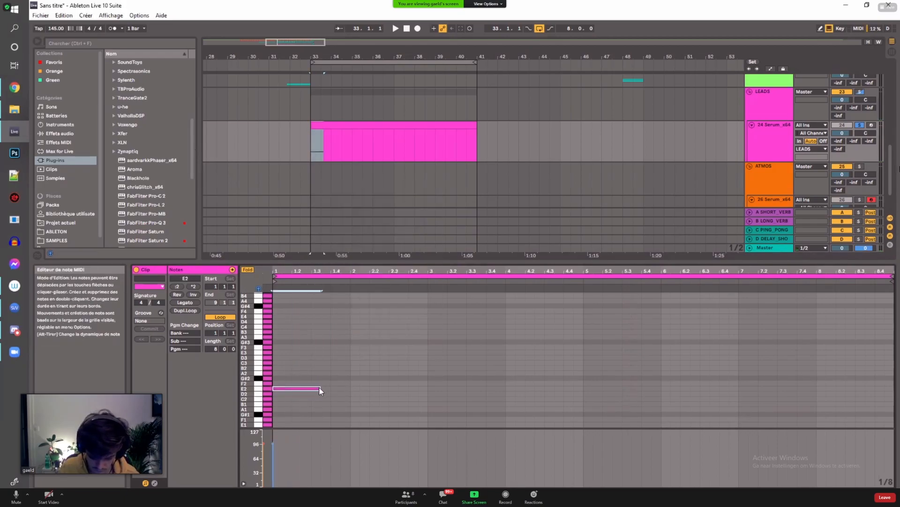
left_click_drag(320, 389, 282, 368)
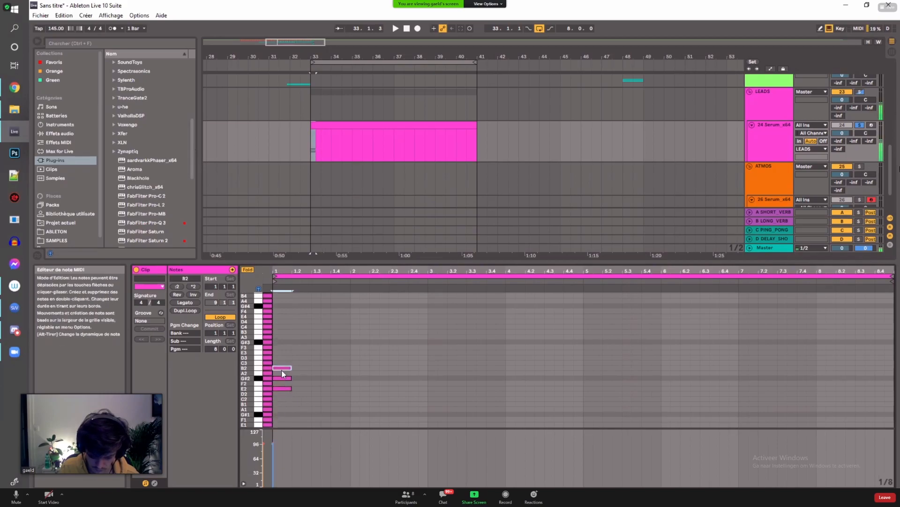
Step: Fill bar 1 with copied one-beat triads: F2-A2-C3 on beats 1.2 and 1.4, and B2-D3-F3 on beat 1.3
left_click_drag(277, 437, 350, 383)
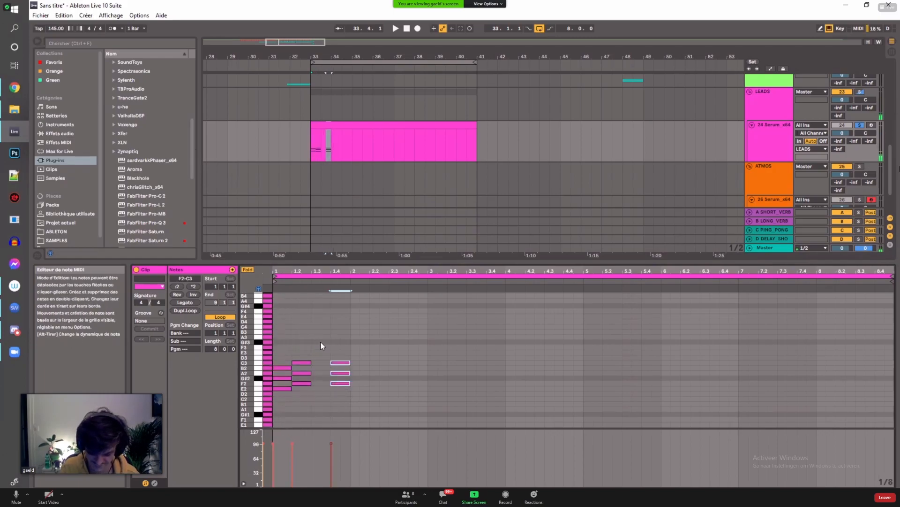
left_click(301, 383)
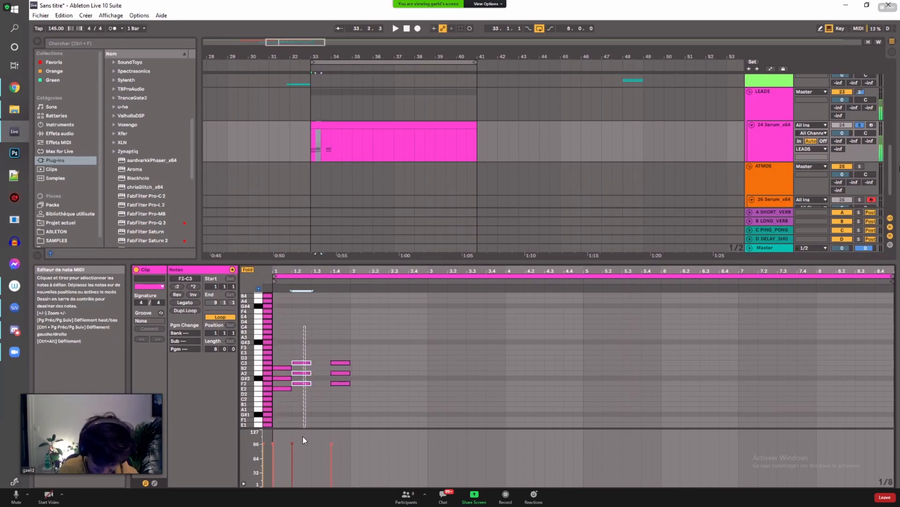
left_click_drag(301, 384, 284, 415)
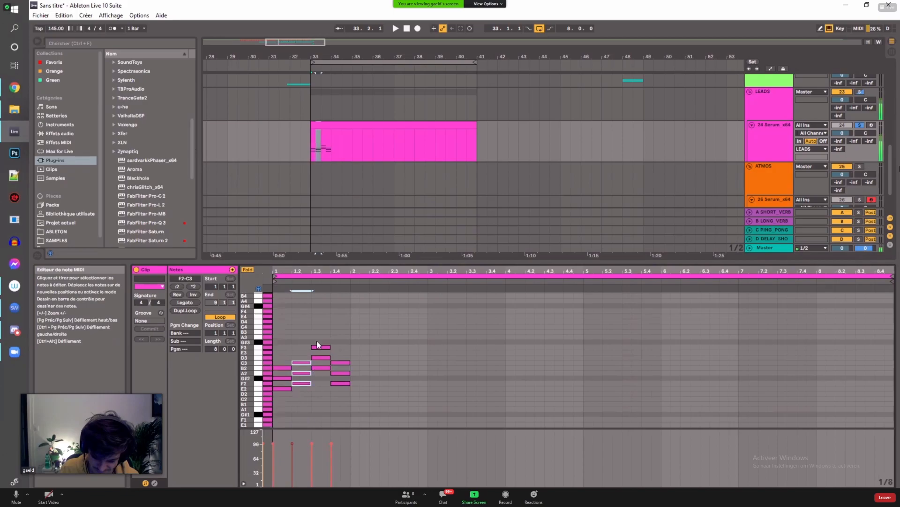
Step: Fill bar 2 with copied triads: G#2-B2-D3 on the first two beats, A2-C3-E3 on 2.3 and D3-F3-A3 on 2.4
left_click_drag(338, 323, 337, 411)
left_click_drag(323, 272, 328, 282)
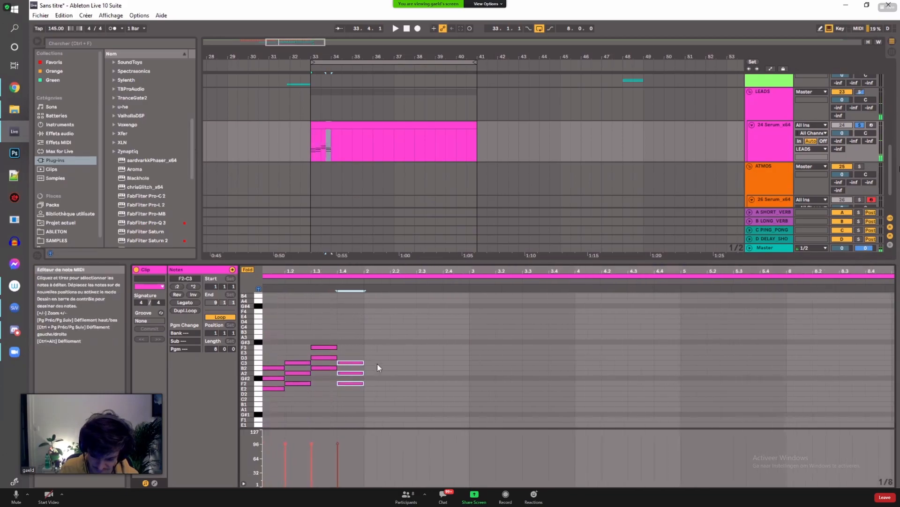
left_click_drag(350, 384, 379, 379)
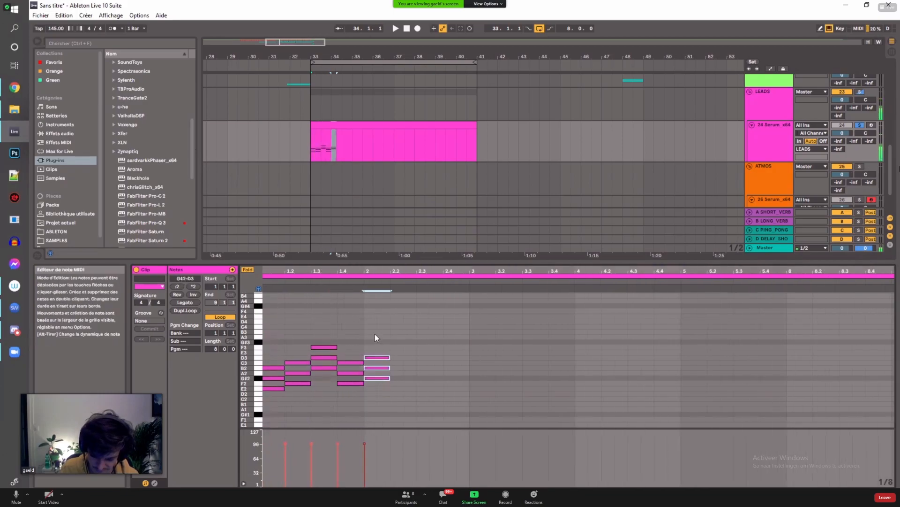
left_click_drag(277, 355, 301, 395)
left_click_drag(323, 337, 327, 378)
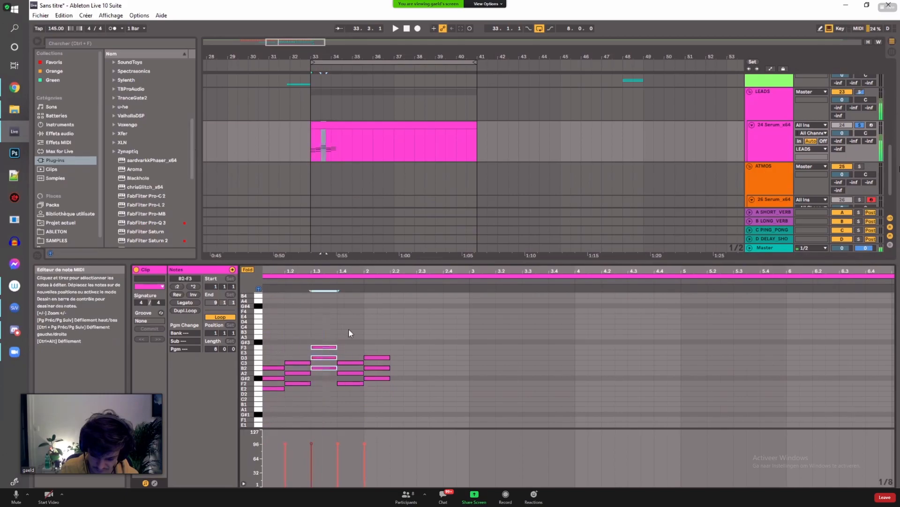
left_click_drag(376, 308, 449, 358)
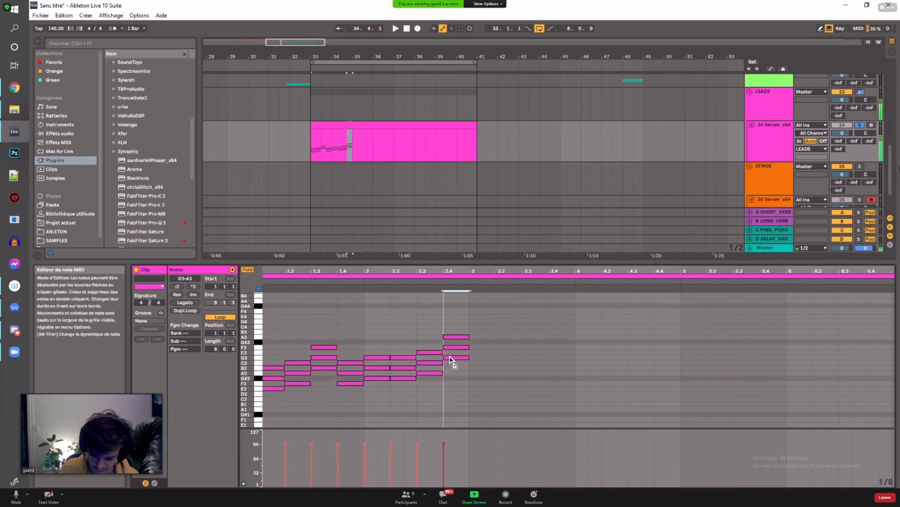
Step: Play the two-bar chord sequence from its first triad and stop playback
left_click_drag(271, 350, 283, 436)
key("space")
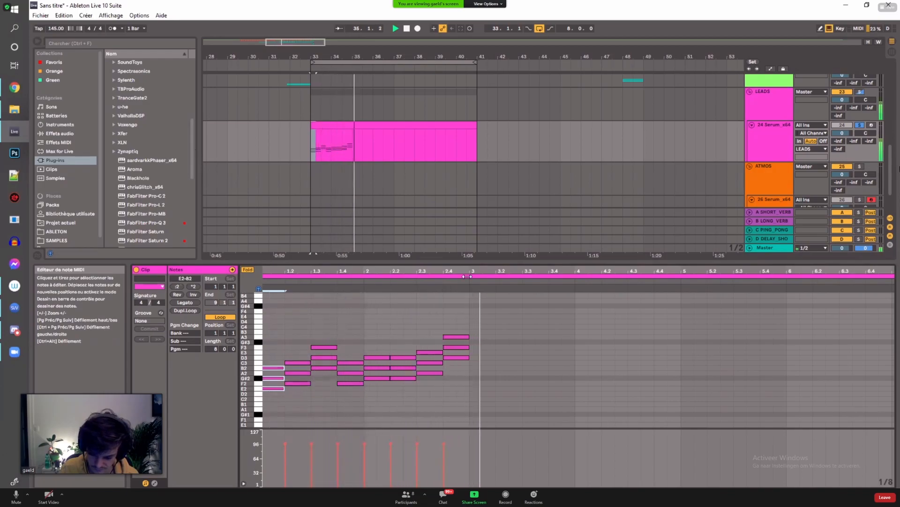
key("space")
Step: Try duplicating the two-bar chord sequence into bars 3 and 4
left_click_drag(468, 316, 294, 419)
key("ctrl+d")
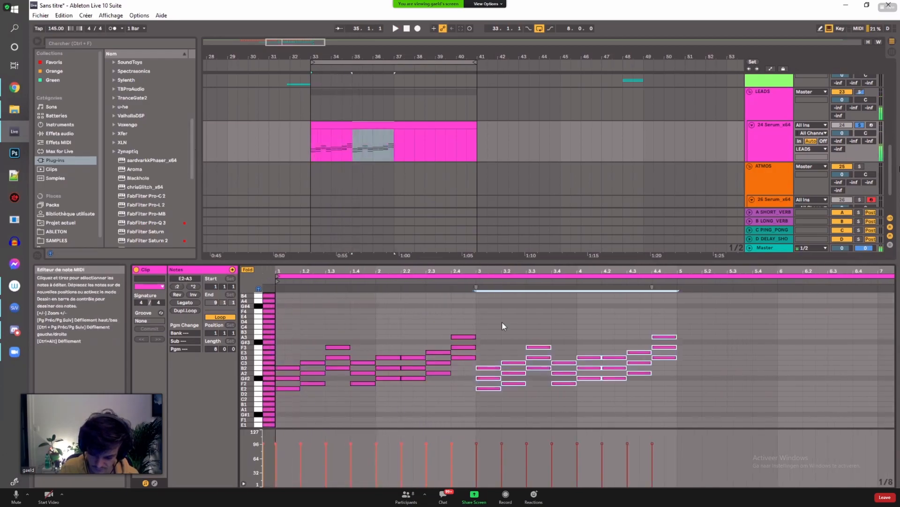
left_click(389, 149)
left_click_drag(389, 150, 476, 122)
key("ctrl+l")
key("ctrl+z")
key("ctrl+l")
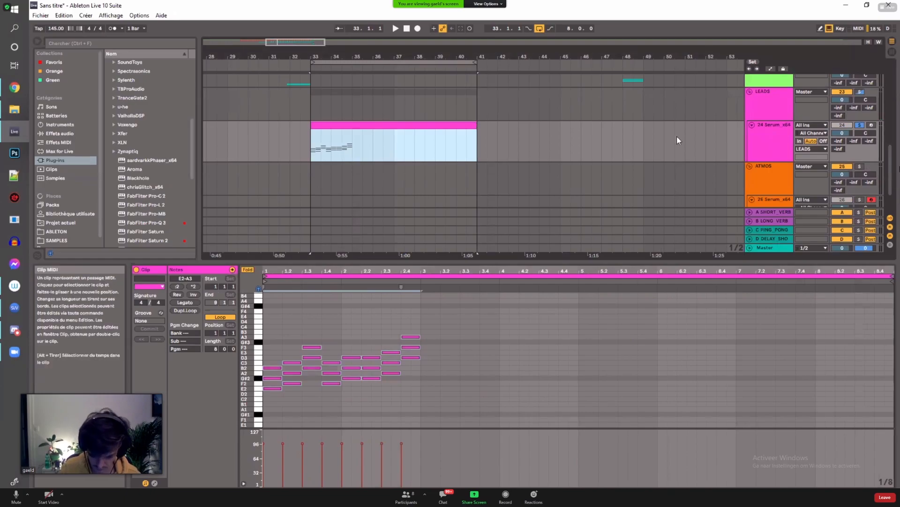
Step: Stretch the whole two-bar chord sequence to fill the clip's eight bars and play it back
left_click_drag(411, 315, 278, 398)
left_click_drag(401, 287, 816, 285)
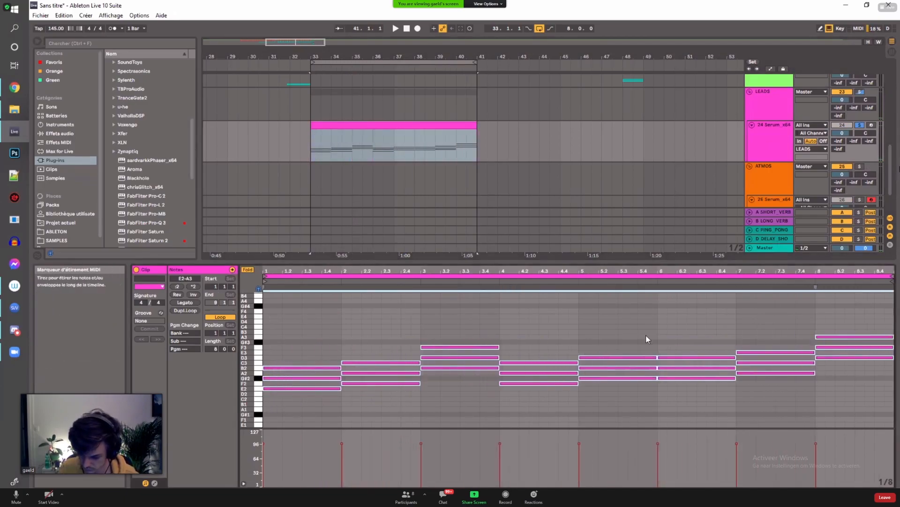
key("space")
left_click(339, 319)
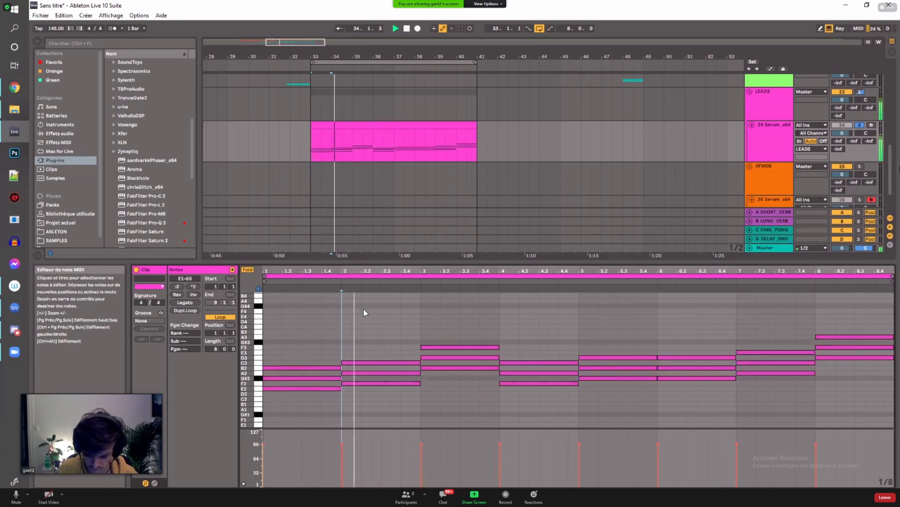
left_click_drag(365, 271, 364, 264)
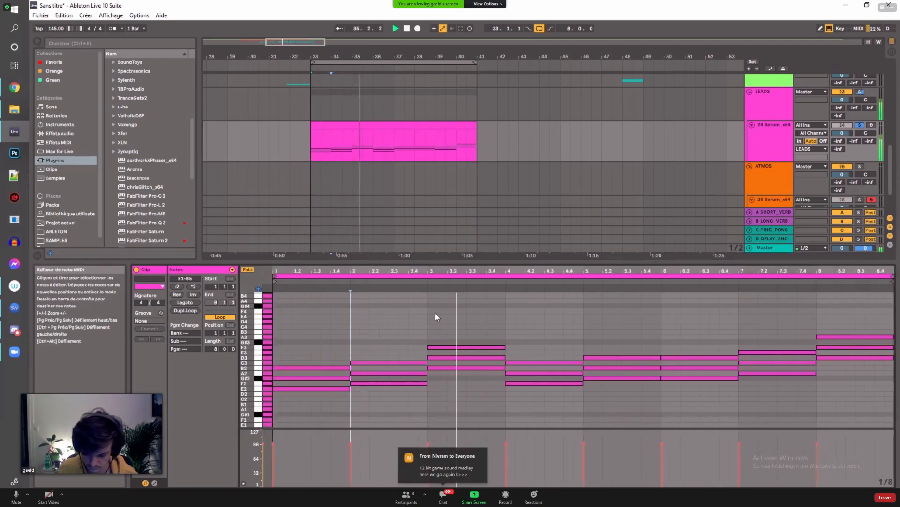
Step: Delete the repeated triad in bar 6 and move the last two triads one bar earlier to bars 6 and 7
left_click(428, 300)
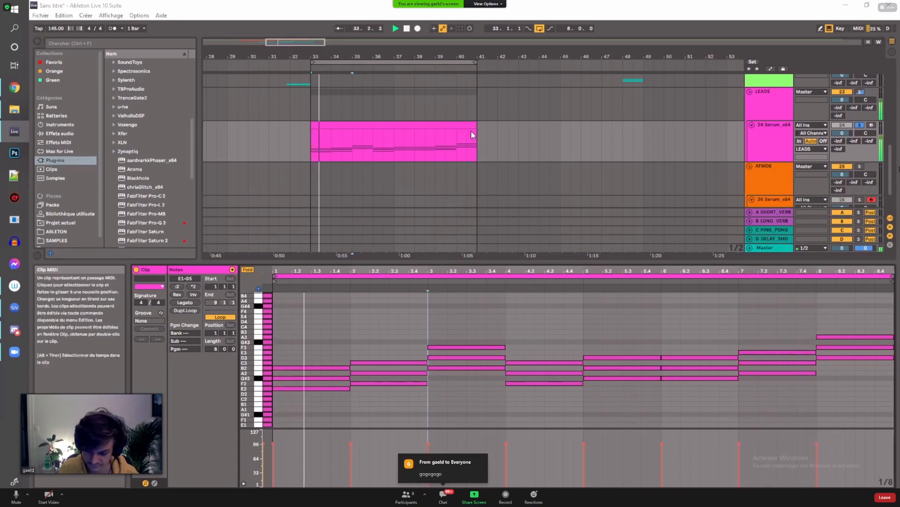
left_click_drag(700, 347, 718, 394)
key("Delete")
left_click_drag(762, 329, 864, 447)
left_click_drag(762, 376, 684, 376)
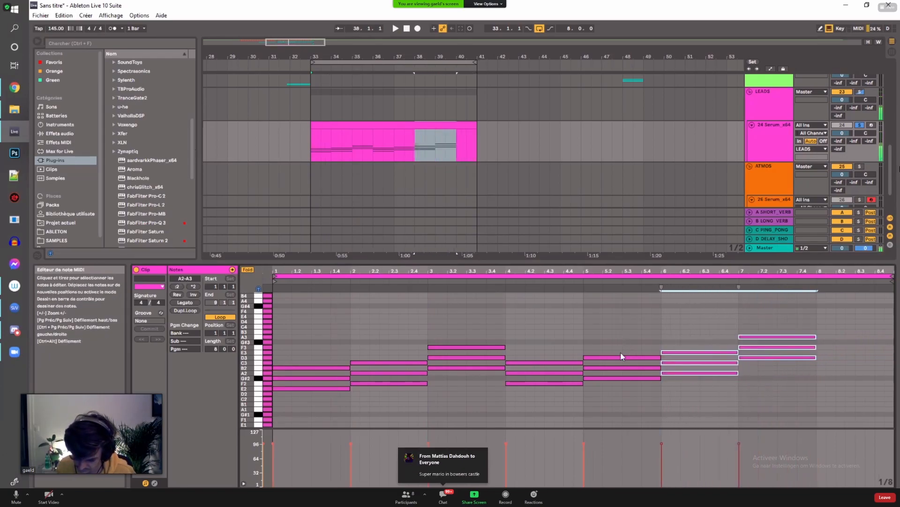
Step: Fill bar 8 with two half-bar triads, E3-G#3-B3 on 8.1 and B2-D3-F3 on 8.3
left_click_drag(620, 335, 631, 389)
left_click_drag(698, 322, 709, 385)
left_click_drag(762, 325, 772, 396)
left_click(758, 364)
mouse_move(760, 364)
left_mouse_down()
mouse_move(765, 332)
mouse_move(795, 375)
mouse_move(877, 355)
mouse_move(855, 352)
mouse_move(876, 371)
left_mouse_up()
left_click(763, 354)
left_click_drag(798, 330, 815, 362)
left_click(838, 389)
Step: Compare the first triad with the last one and lower the triad on 8.3 to A2-C3-E3
left_click_drag(316, 325, 302, 463)
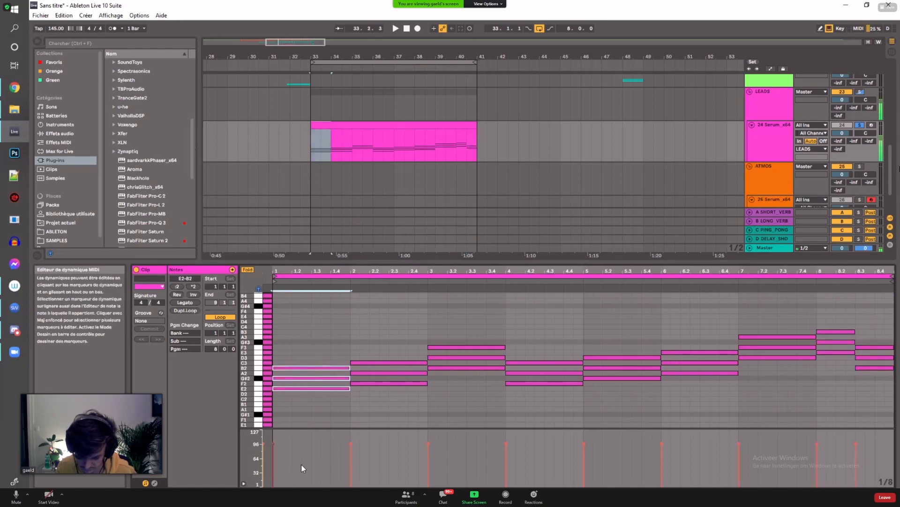
left_click_drag(874, 336, 868, 375)
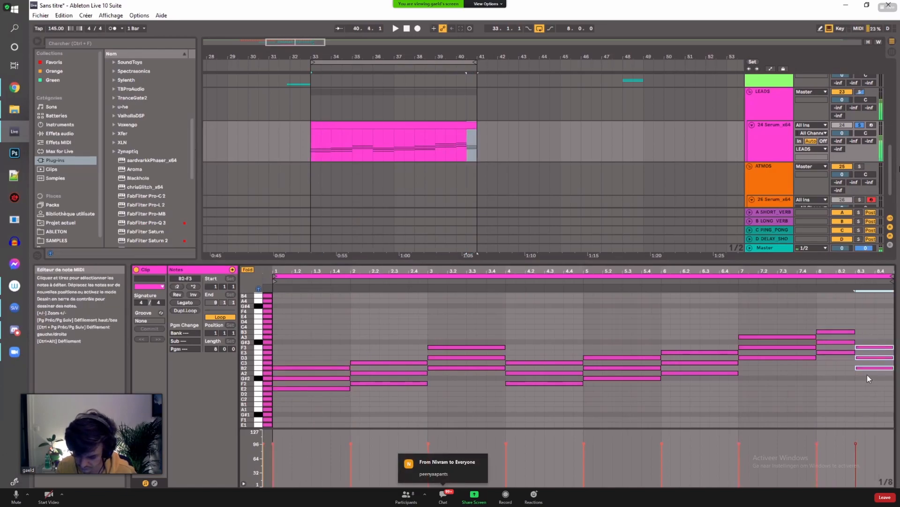
key("Down")
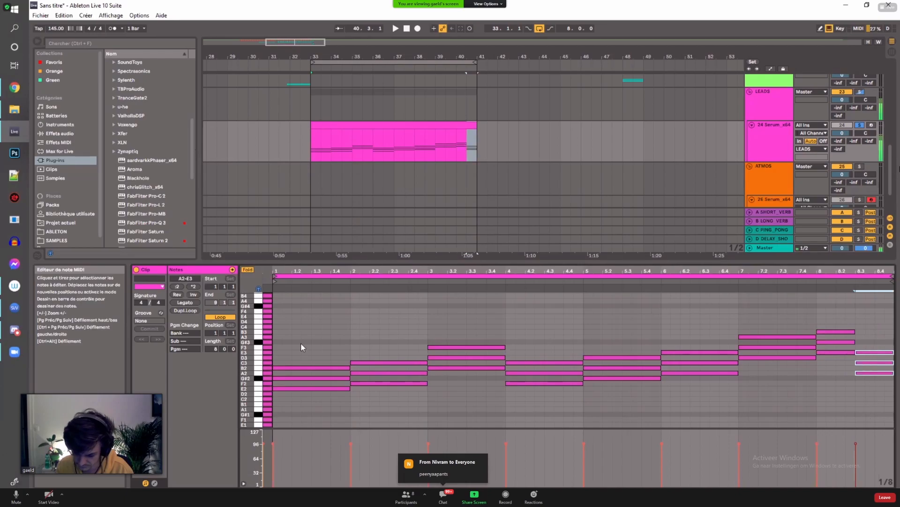
Step: Audition the triads in bars 6 to 8 one by one, ending on the first triad
left_click_drag(302, 347, 309, 442)
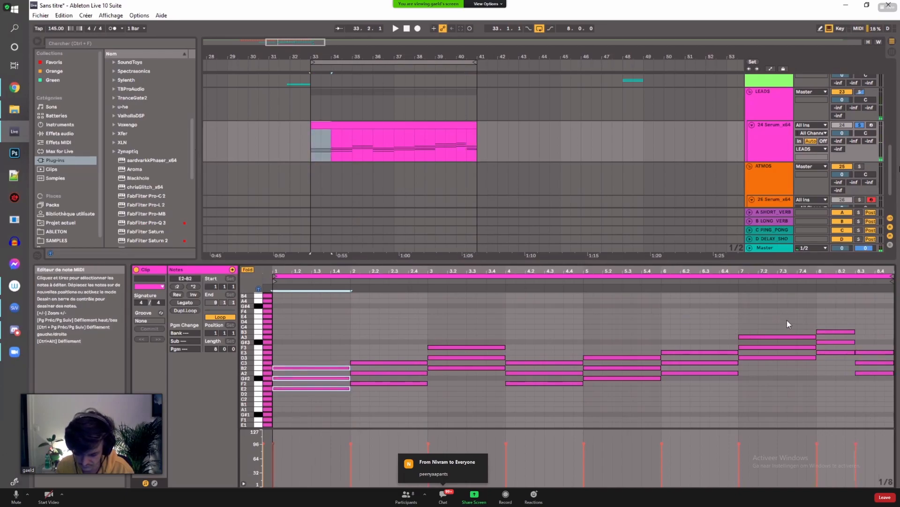
left_click(656, 338)
left_click(674, 370)
left_click(826, 302)
left_click_drag(865, 334, 867, 417)
left_click_drag(698, 323, 703, 389)
left_click_drag(774, 308, 781, 389)
left_click_drag(833, 315, 836, 387)
left_click_drag(864, 326, 872, 392)
left_click_drag(306, 345, 297, 445)
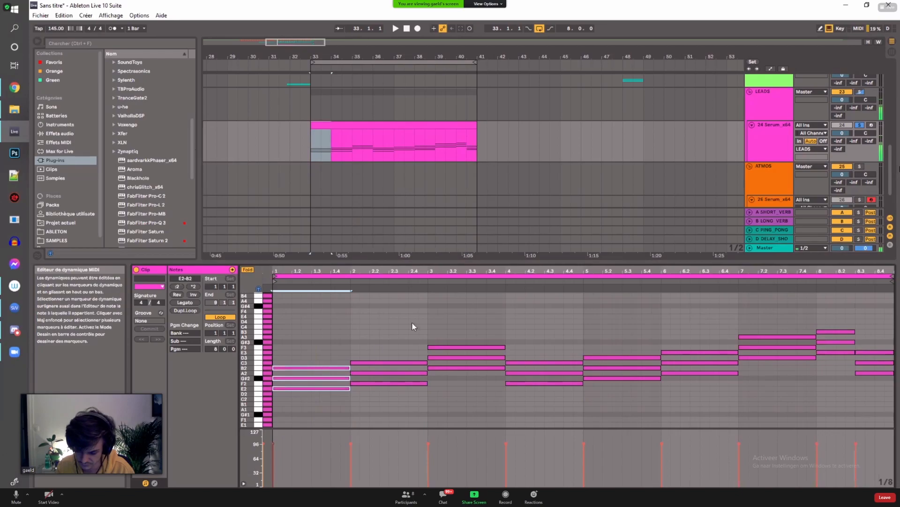
Step: Lower the triad on 8.3 through the scale to D2-F2-A2
left_click_drag(872, 333, 871, 396)
key("Down")
key("Down")
key("Down")
key("Down")
key("Down")
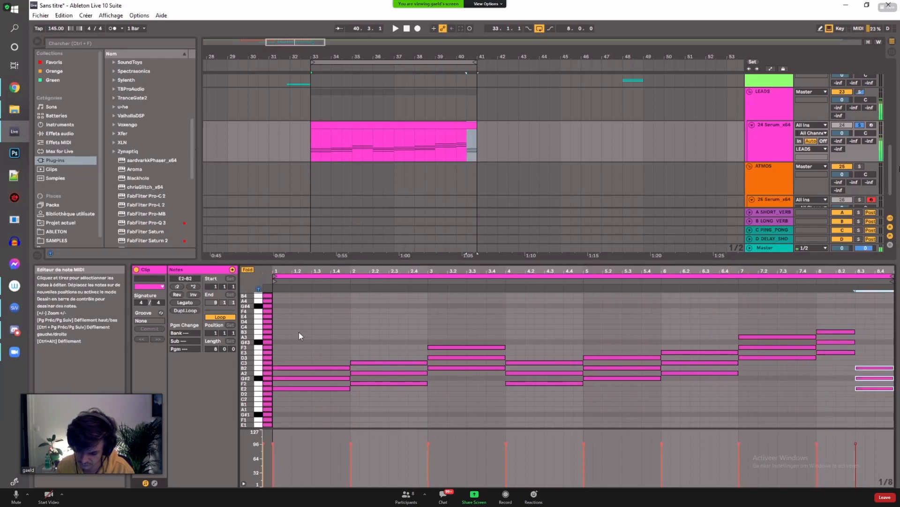
key("Down")
key("Down")
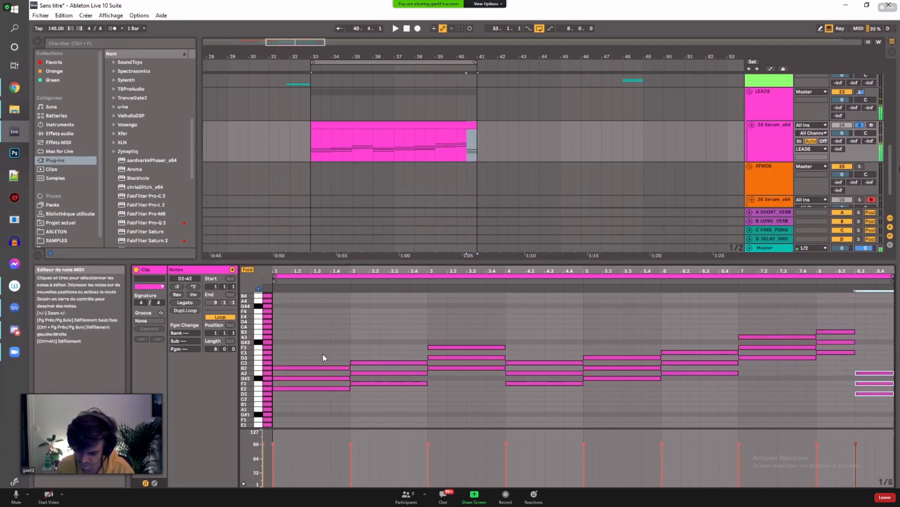
Step: Try dropping the top notes of the bar 7 triad and the triad on 8.1 by an octave
left_click(834, 331)
key("shift+Down")
left_click(795, 336)
key("shift+Down")
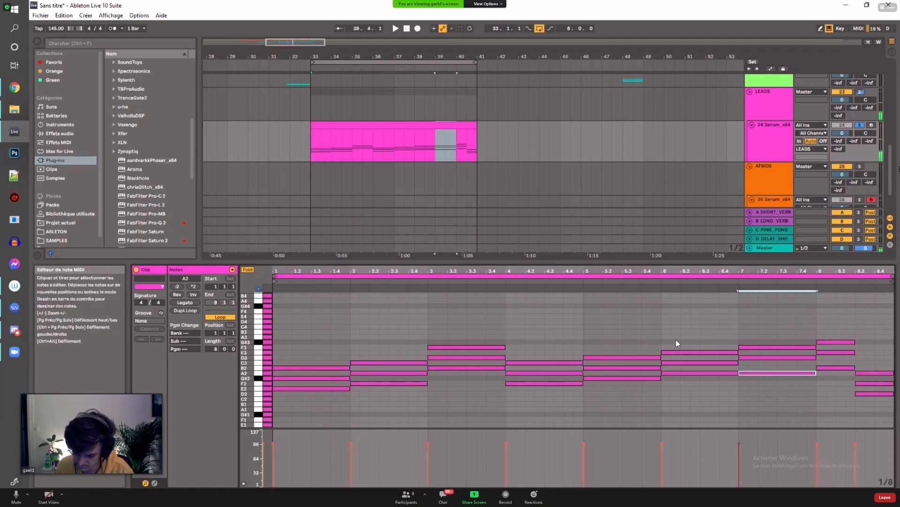
key("shift+Up")
left_click_drag(829, 367, 838, 333)
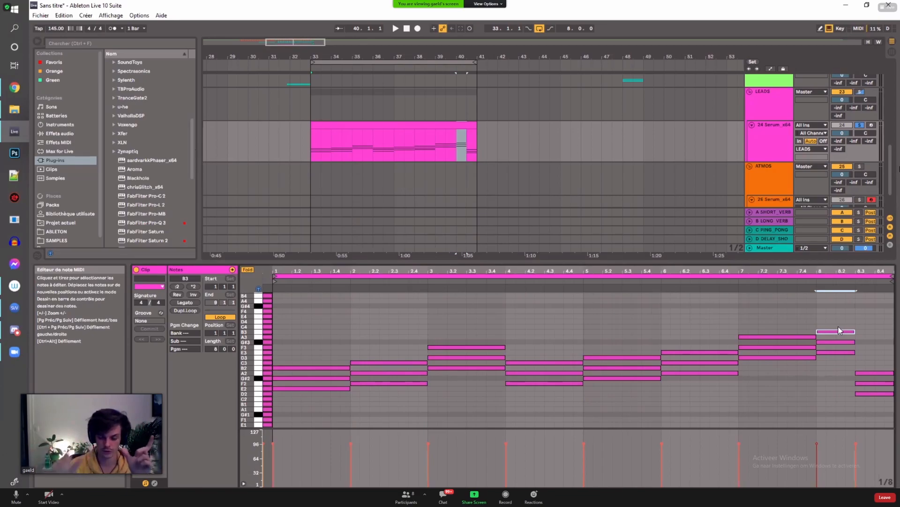
Step: Turn off note folding so the piano roll shows every key, with the chord notes in view
left_click(318, 338)
scroll(333, 387, "up", 3)
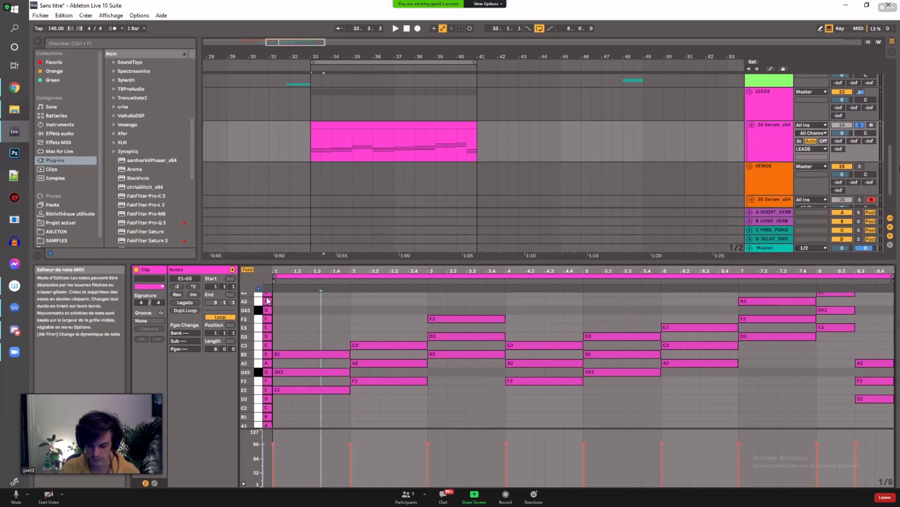
left_click(247, 270)
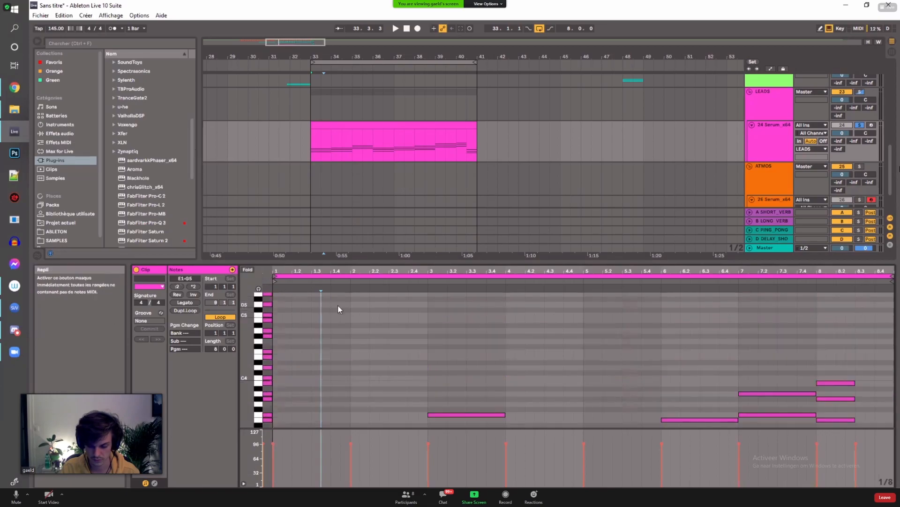
scroll(349, 324, "down", 5)
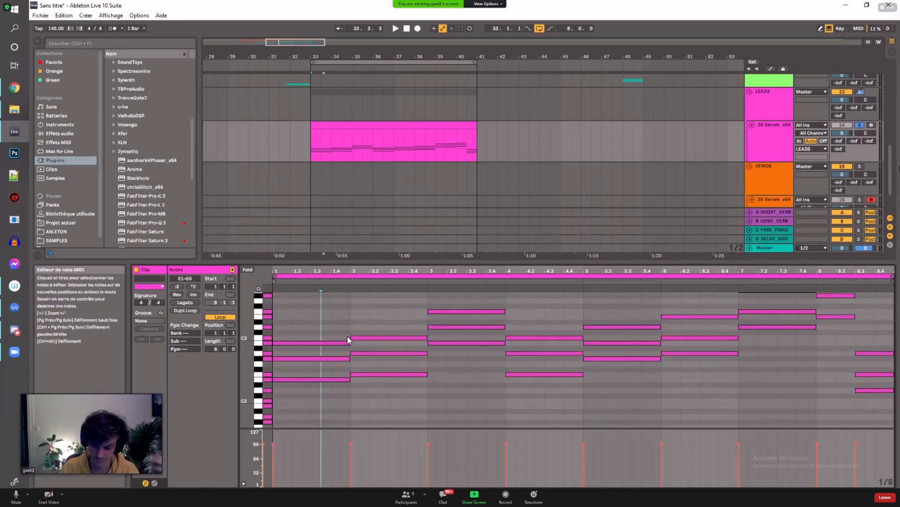
Step: Try dropping the top note of the bar 3 triad an octave to F2 and compare it with bar 2's C3
left_click(404, 338)
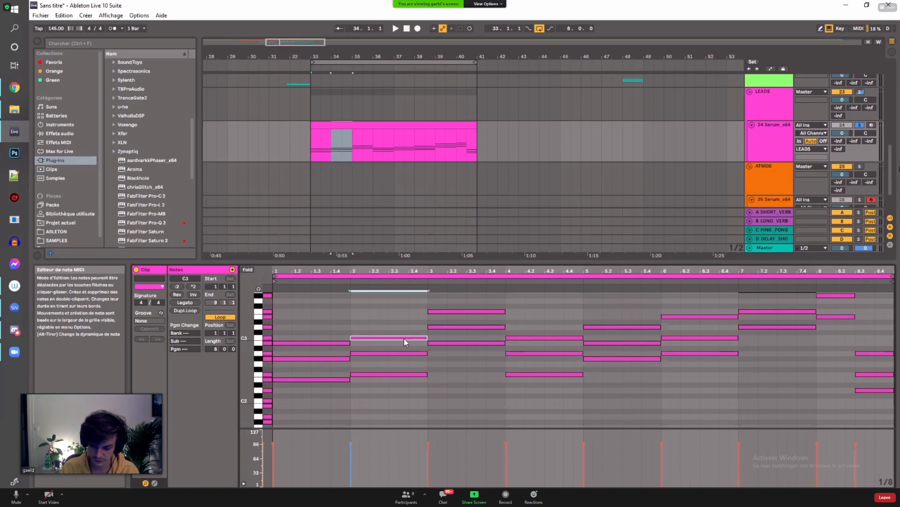
left_click(441, 312)
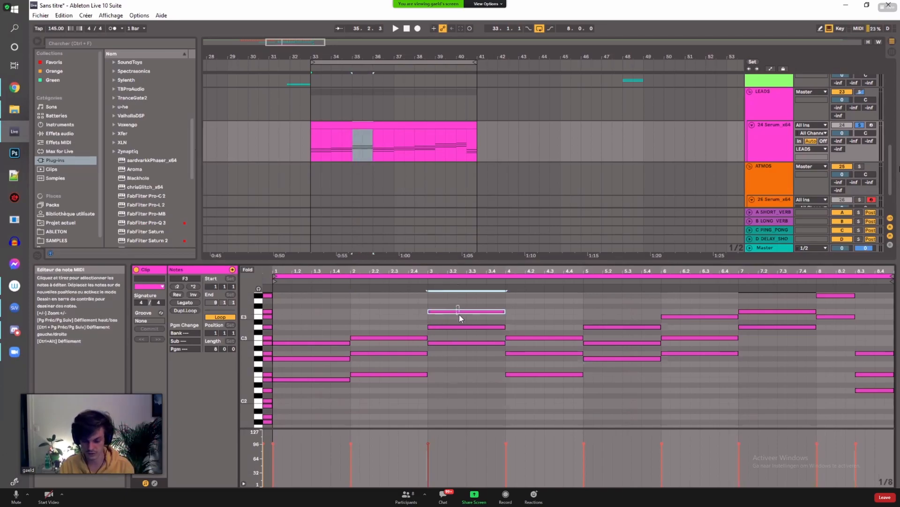
key("shift+Down")
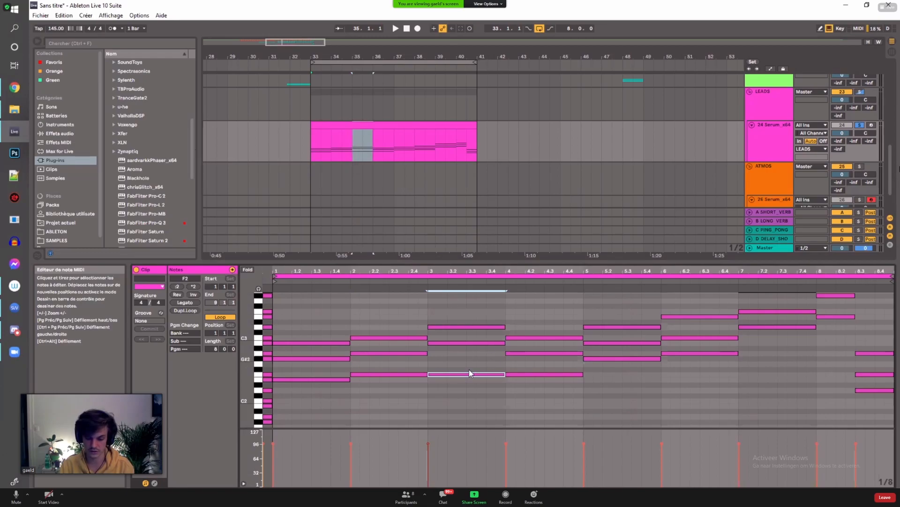
left_click(408, 337)
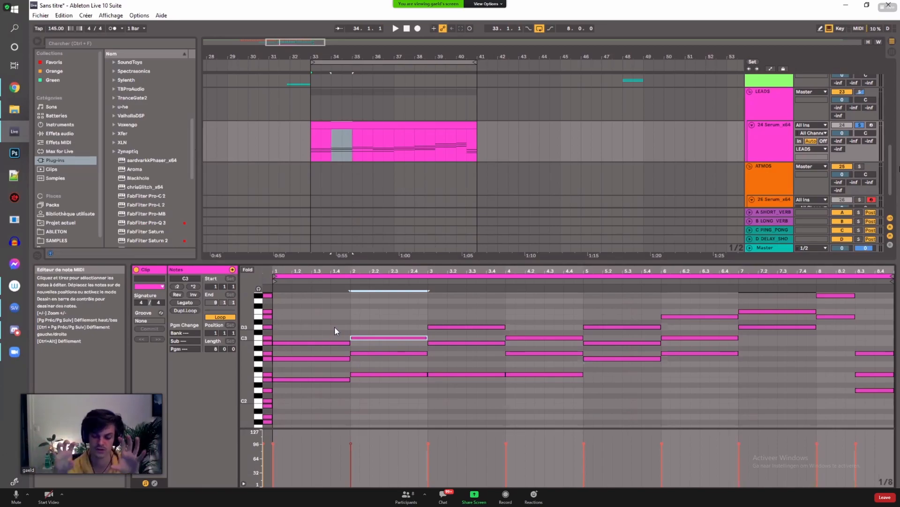
Step: Try lowering the whole triad on 8.1 by an octave to E2-G#2-B2
left_click_drag(448, 270, 447, 270)
scroll(702, 367, "up", 2)
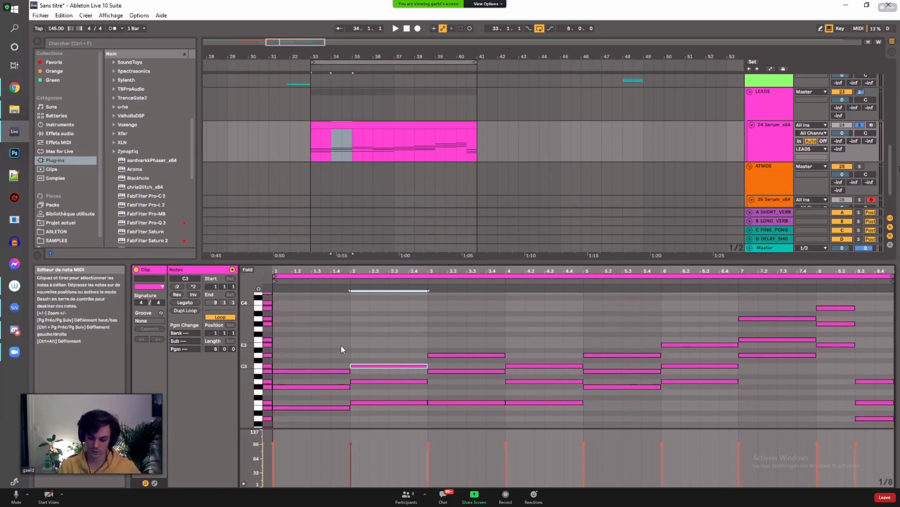
left_click_drag(306, 350, 308, 412)
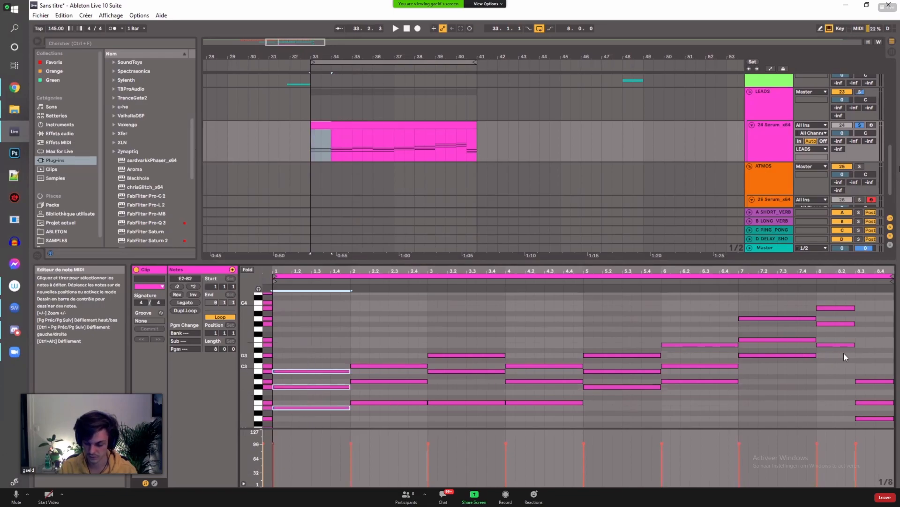
left_click_drag(840, 363, 842, 294)
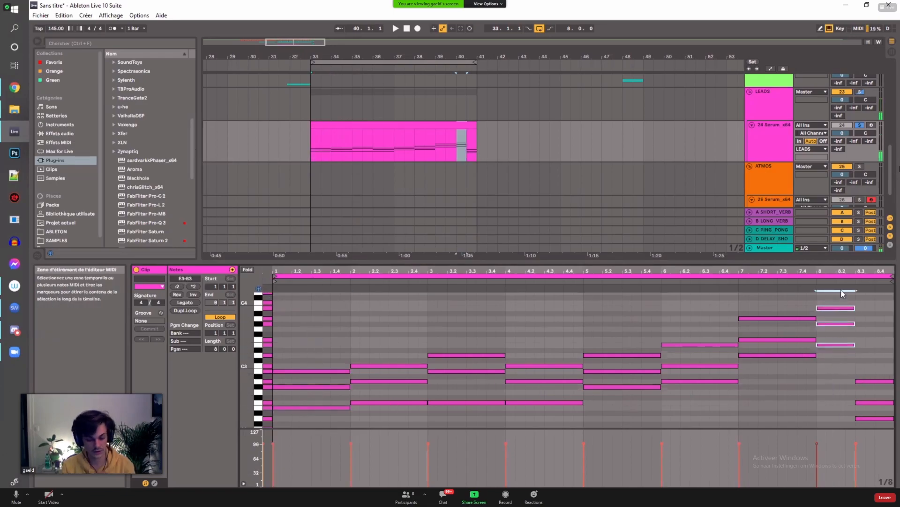
key("shift+Down")
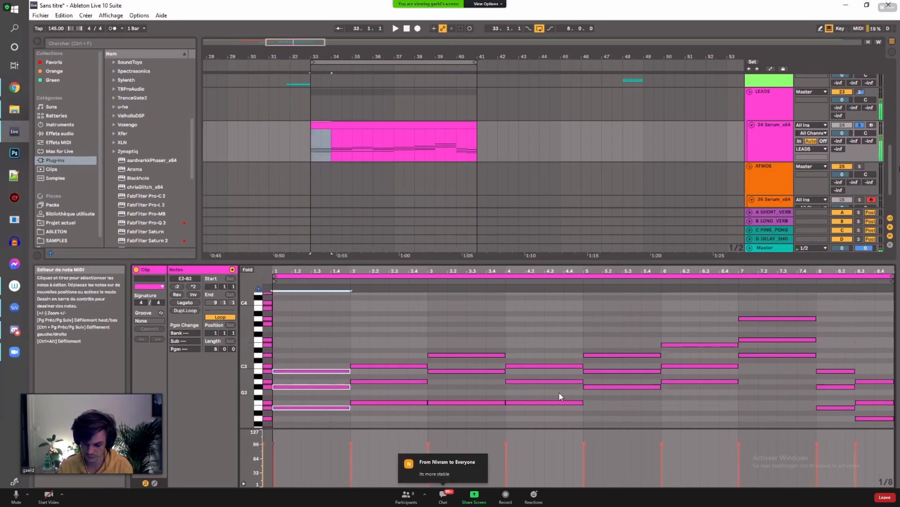
left_click_drag(856, 375, 884, 422)
left_click_drag(820, 362, 833, 345)
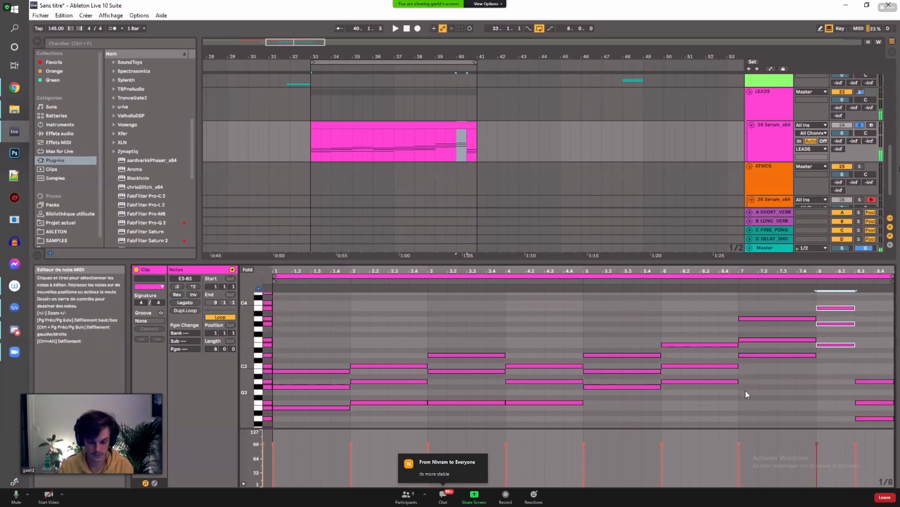
Step: Enlarge the note editor and raise the lowest note of the bar 3 chord an octave to F3
scroll(502, 313, "up", 1)
scroll(483, 294, "down", 1)
left_click_drag(473, 264, 466, 229)
left_click(464, 373)
key("shift+Up")
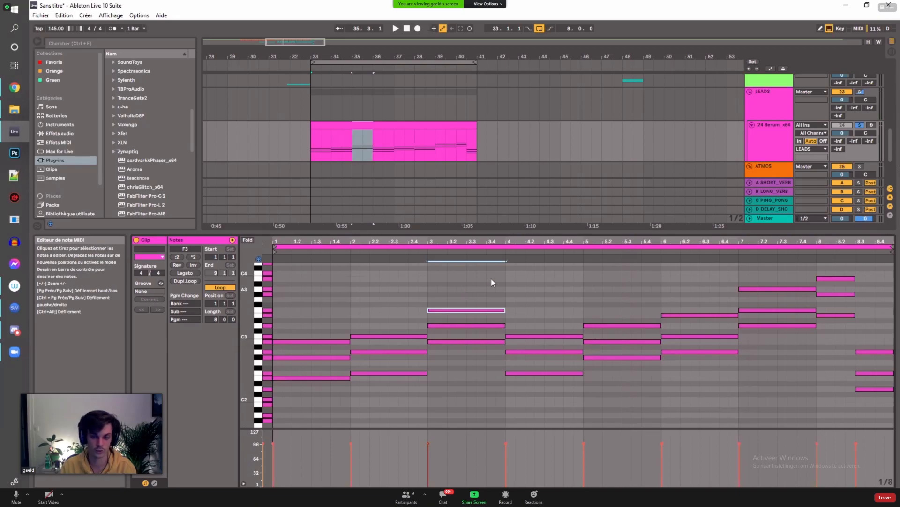
Step: Lower the top notes of the chords in bars 3, 6, 7 and on 8.1 by an octave to F2, E2, A2 and B2
key("shift+Down")
left_click_drag(609, 305, 649, 327)
key("shift+Down")
key("ctrl+z")
left_click(705, 313)
key("shift+Down")
left_click(763, 289)
key("shift+Down")
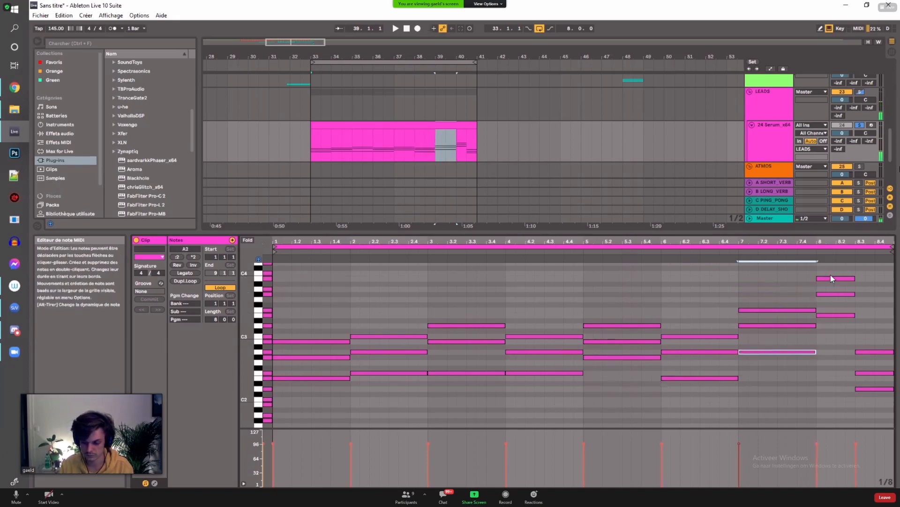
left_click(836, 278)
key("shift+Down")
Step: Audition the chords from bar 1 to bar 8 and raise the lowest note of bar 6 an octave to E3
left_click_drag(300, 327, 327, 384)
left_click_drag(378, 323, 402, 379)
left_click_drag(454, 308, 481, 378)
left_click(599, 346)
left_click_drag(684, 301, 698, 420)
left_click(770, 293)
left_click_drag(841, 274, 835, 357)
left_click_drag(877, 296, 874, 401)
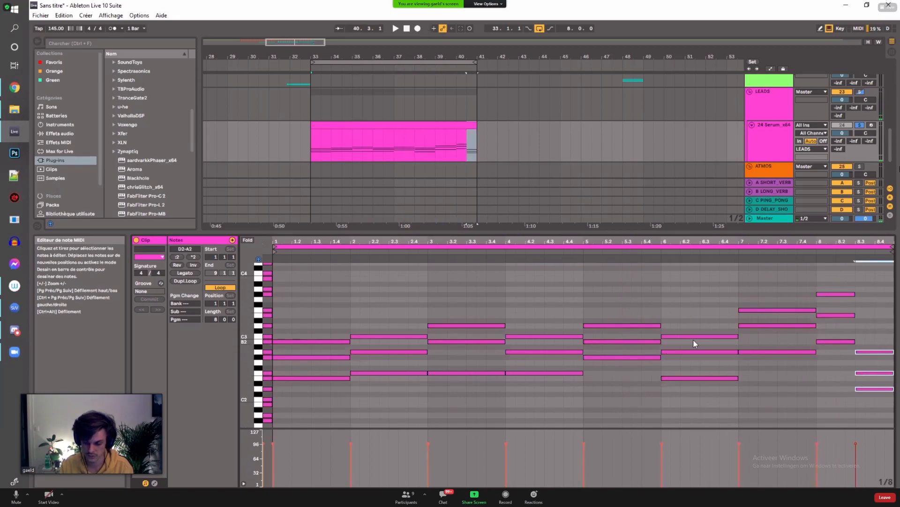
left_click(696, 377)
key("shift+Up")
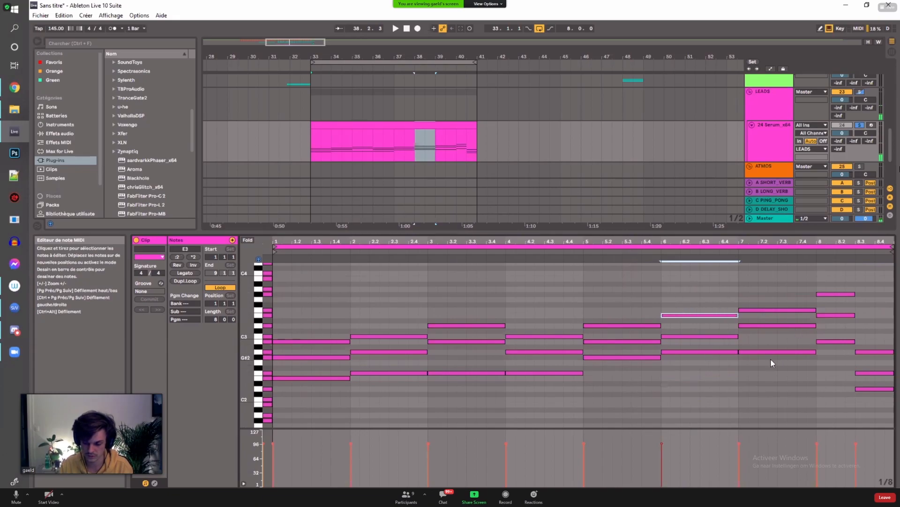
Step: Audition the chords of bars 1 to 5 and move the lowest note of bar 3 up an octave to F3
left_click_drag(301, 324, 310, 386)
left_click_drag(385, 303, 390, 383)
left_click_drag(465, 310, 470, 383)
left_click_drag(533, 330, 573, 374)
left_click_drag(605, 320, 632, 393)
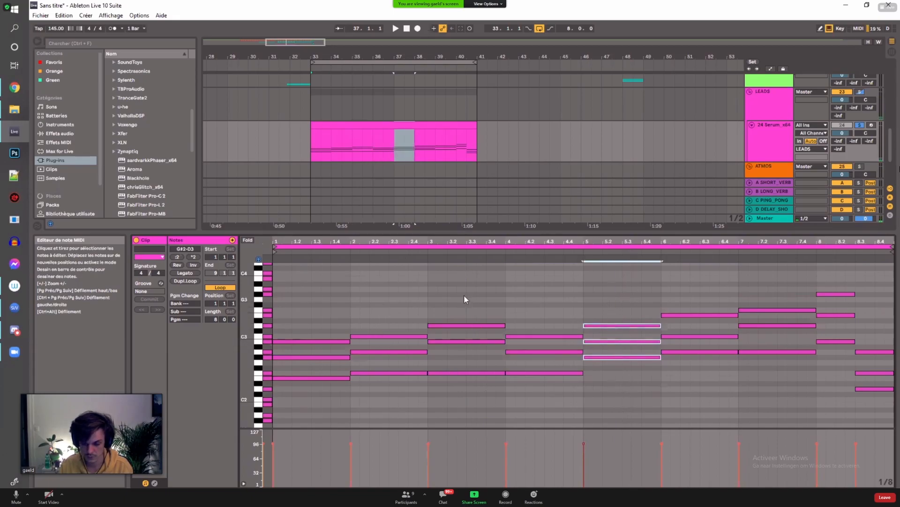
left_click_drag(457, 373, 453, 310)
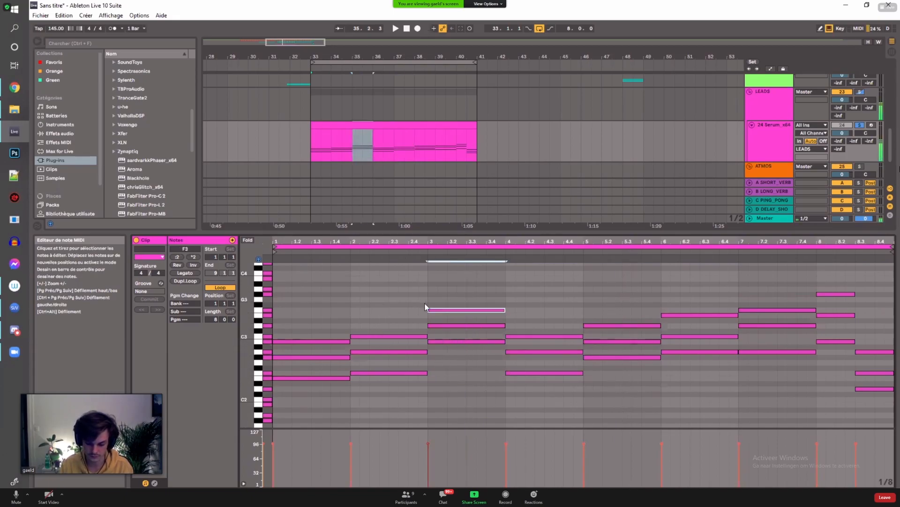
Step: Audition the chords of bars 1 to 4 and try lowering the top note of bar 3 an octave to F2
left_click_drag(327, 316, 329, 422)
left_click_drag(393, 323, 409, 396)
left_click_drag(472, 299, 493, 364)
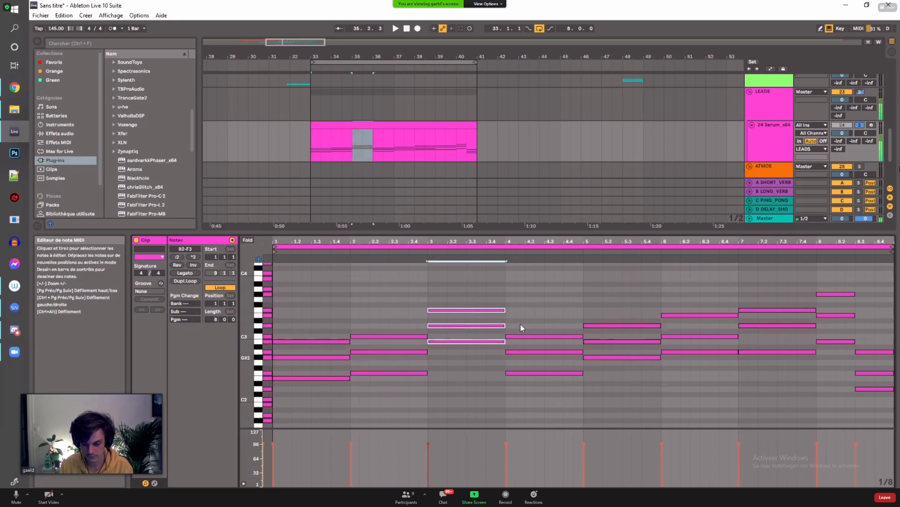
left_click_drag(533, 324, 544, 449)
left_click(463, 299)
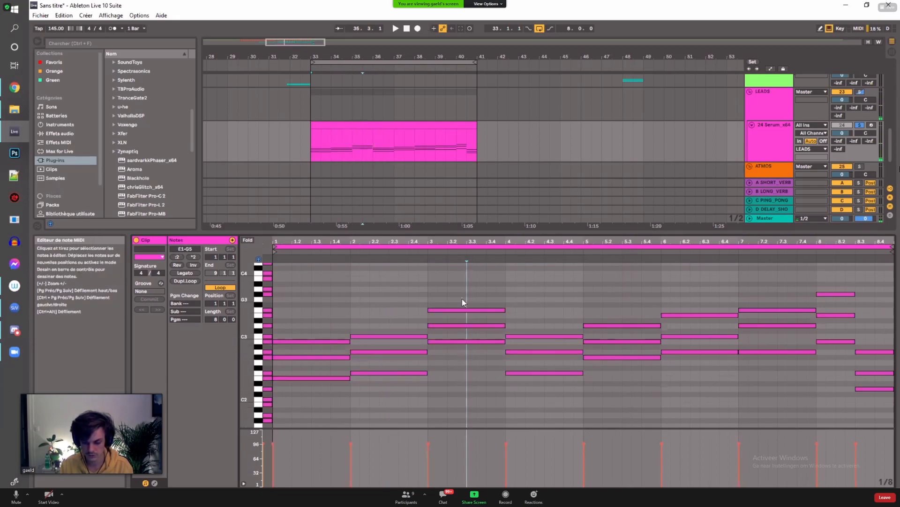
left_click(461, 310)
key("shift+Down")
Step: Audition the first four chords with bar 3 inverted and play the clip from its start
left_click_drag(320, 315, 347, 378)
left_click_drag(359, 324, 403, 389)
left_click_drag(464, 288, 467, 393)
left_click_drag(539, 292, 533, 416)
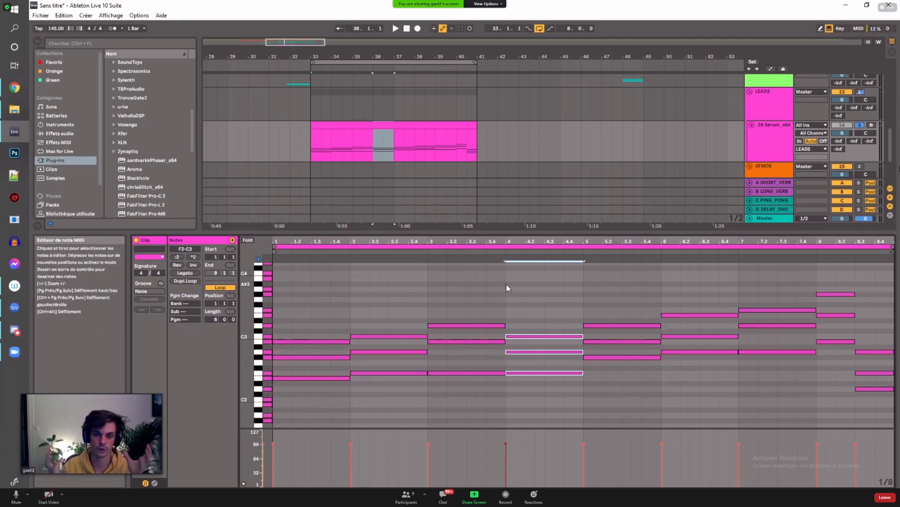
key("space")
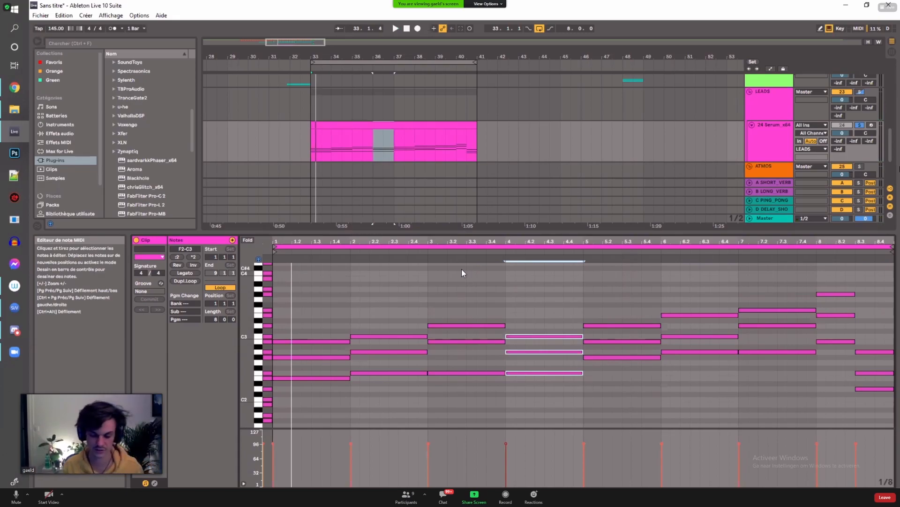
Step: Put the bar 3 chord back in root position by raising its low F2 an octave to F3
left_click(463, 361)
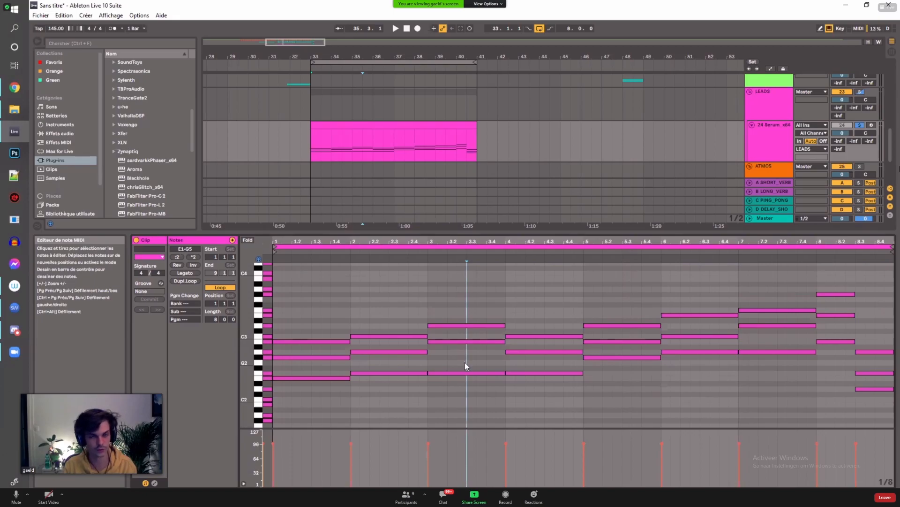
left_click(469, 373)
key("shift+Up")
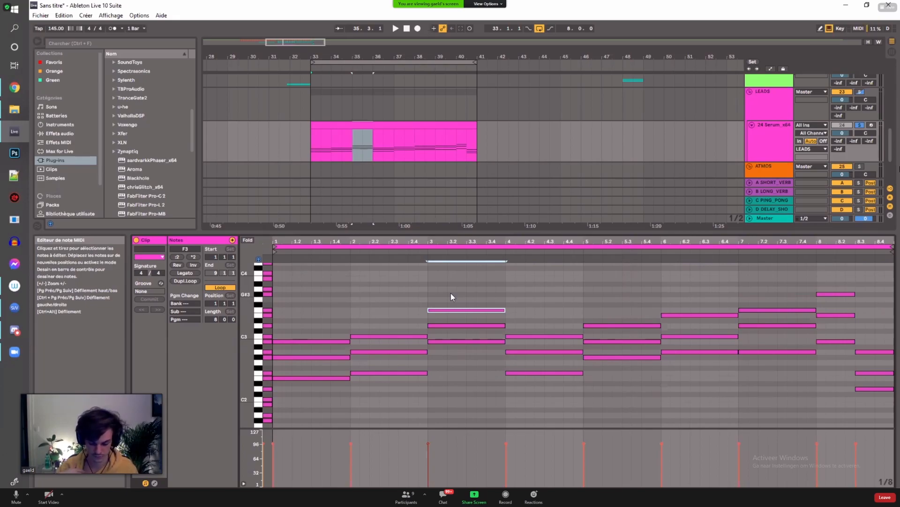
Step: Invert the bar 3 chord by lowering its top F3 an octave to F2 and play the clip from its start
key("shift+Left")
key("shift+Right")
key("shift+Down")
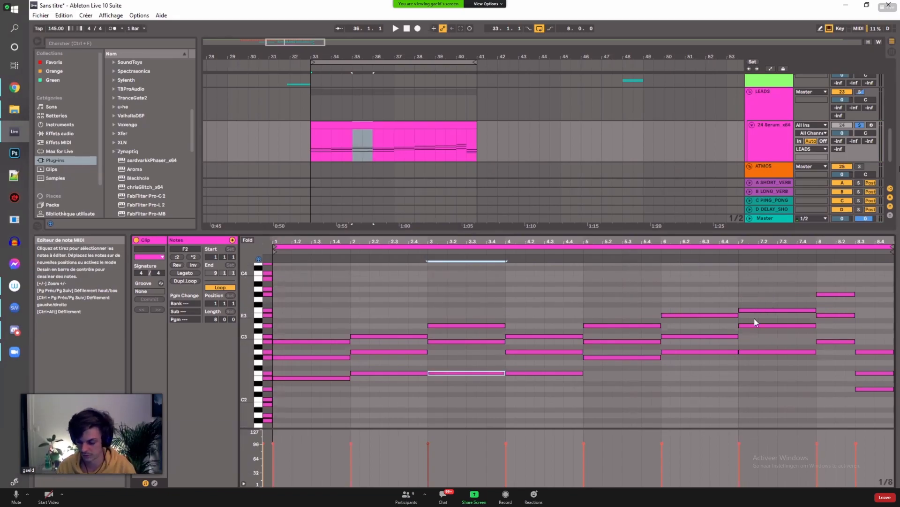
key("space")
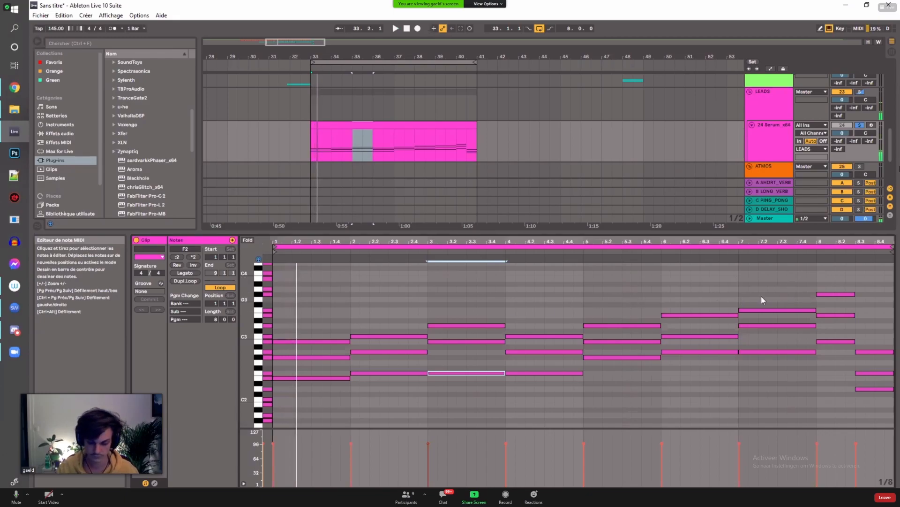
Step: Try lowering the top note of the first bar 8 chord to G#2, and put it back at G#3
left_click(836, 295)
key("shift+Down")
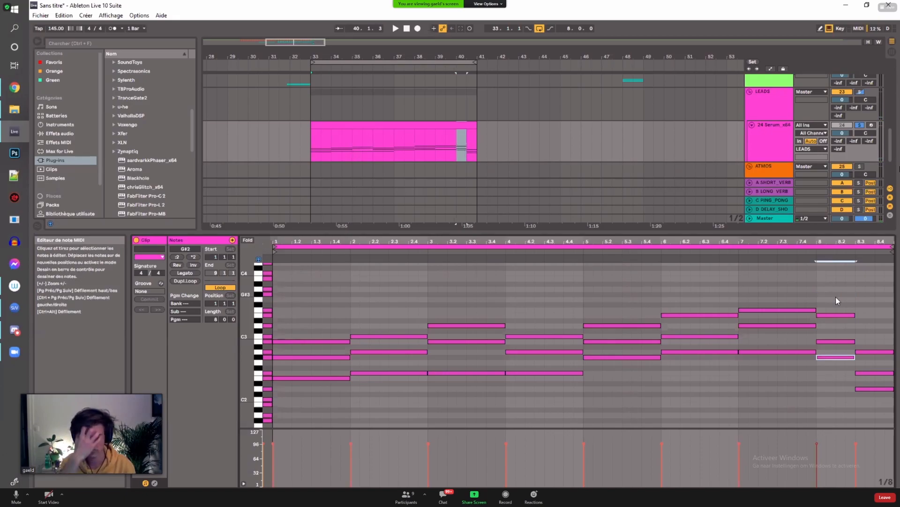
key("shift+Up")
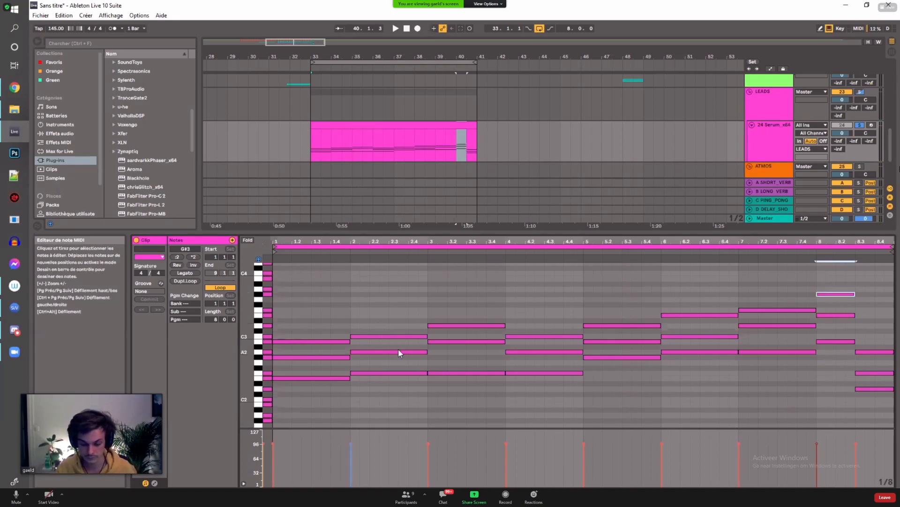
Step: Try lowering the middle note of the bar 2 chord an octave to A1, and undo the change
left_click(369, 362)
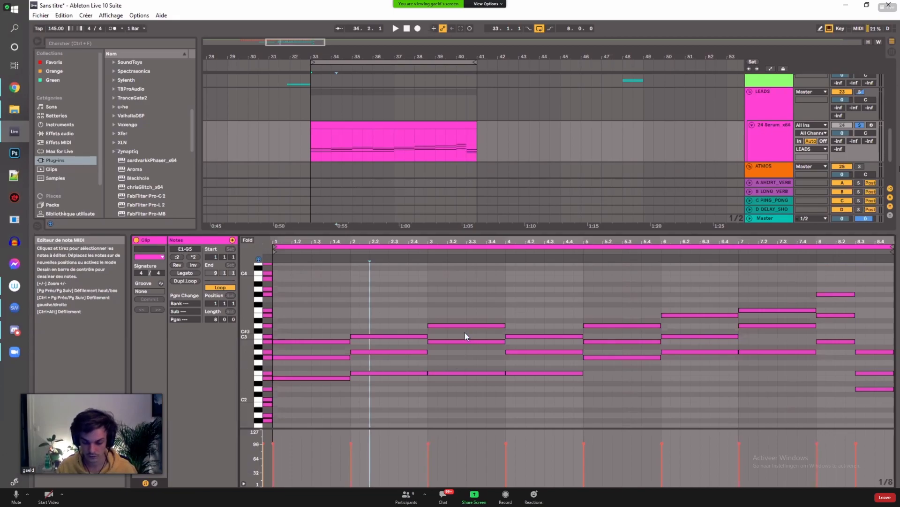
left_click(407, 352)
key("shift+Down")
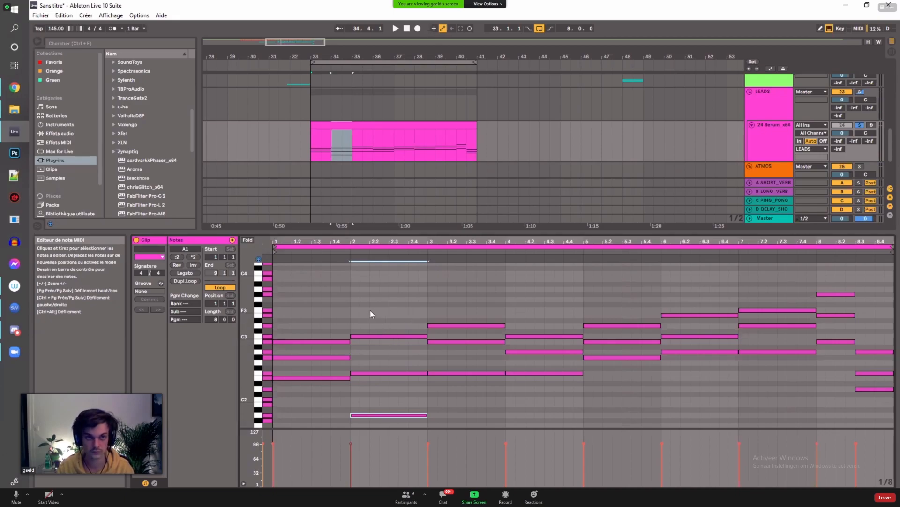
key("ctrl+z")
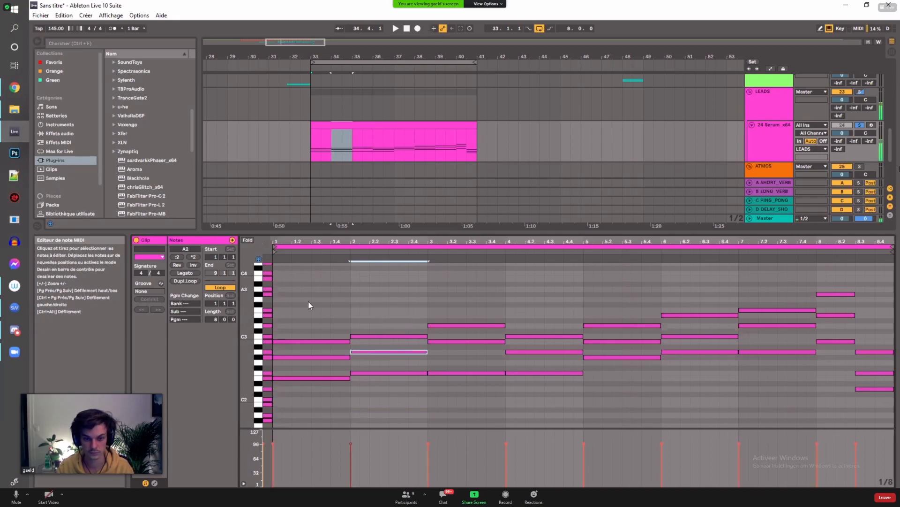
Step: Try the bar 3 chord with its lowest note raised an octave to F3
left_click(317, 313)
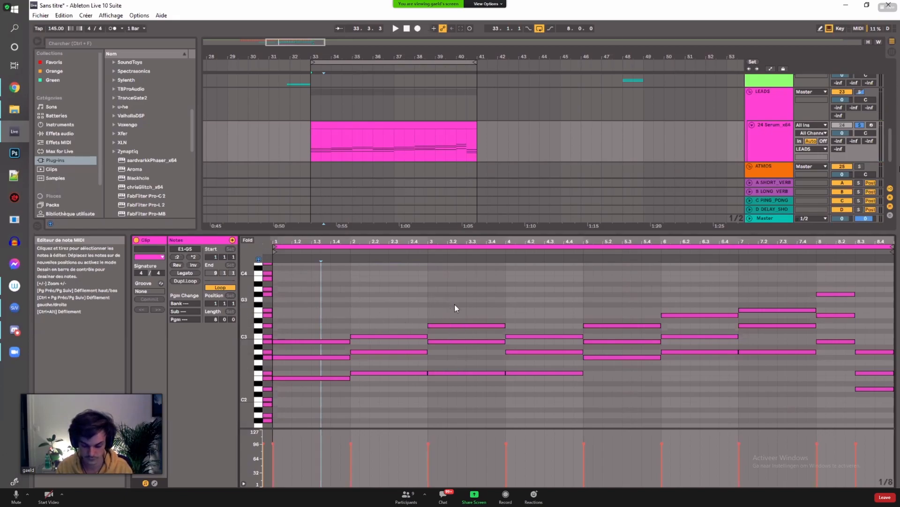
left_click(453, 373)
key("shift+Up")
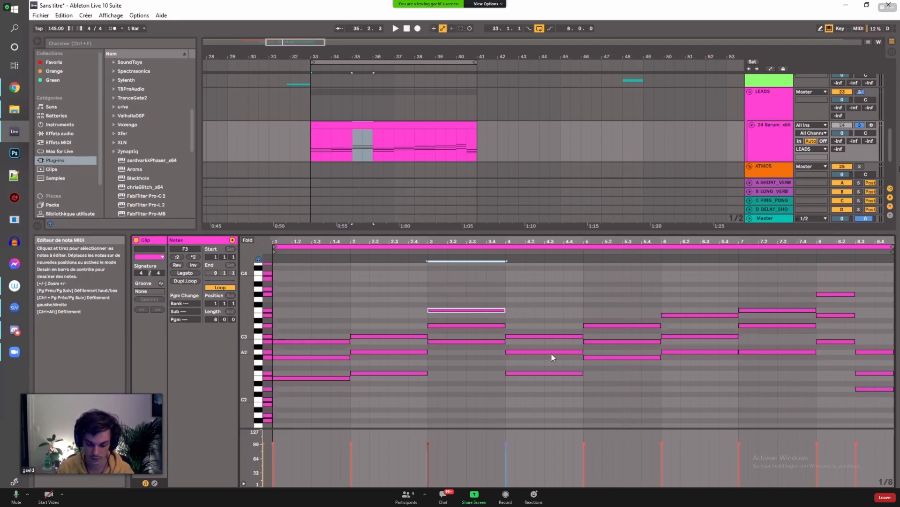
Step: Try raising the middle note of the bar 4 chord an octave to A3, and put it back at A2
key("ctrl+d")
key("Up")
key("Up")
key("Up")
key("Up")
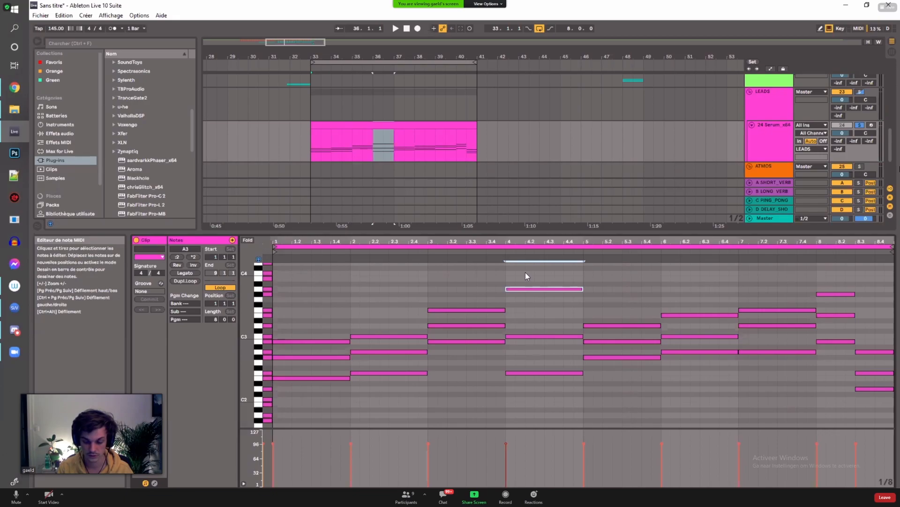
key("shift+Down")
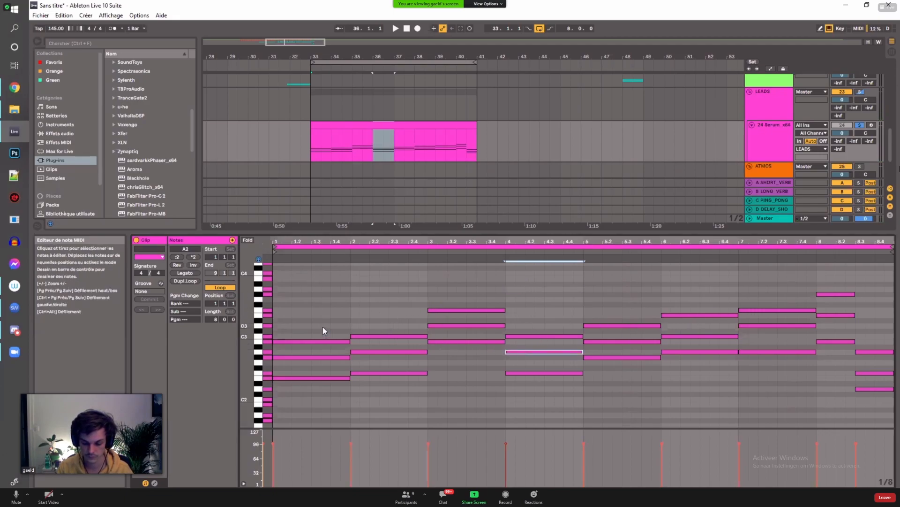
Step: Select the top note of the bar 3 chord and lower it an octave to F2
left_click(472, 303)
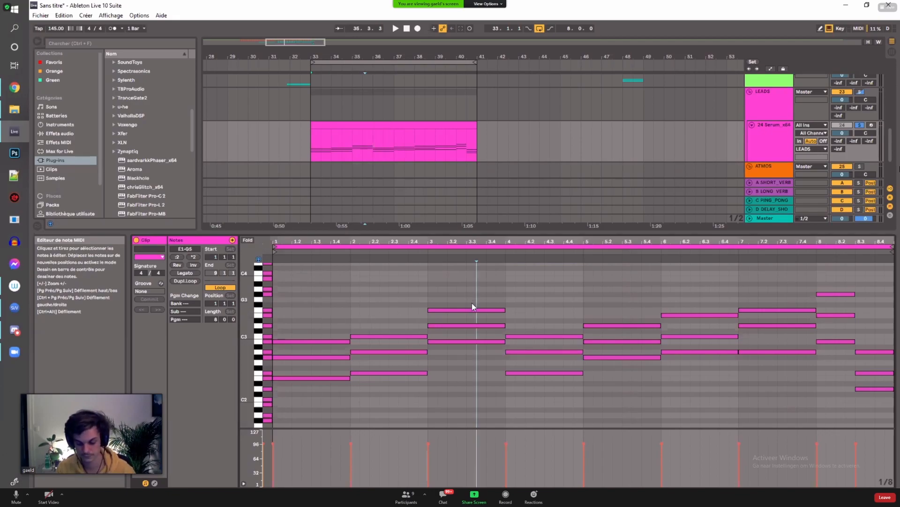
left_click(471, 309)
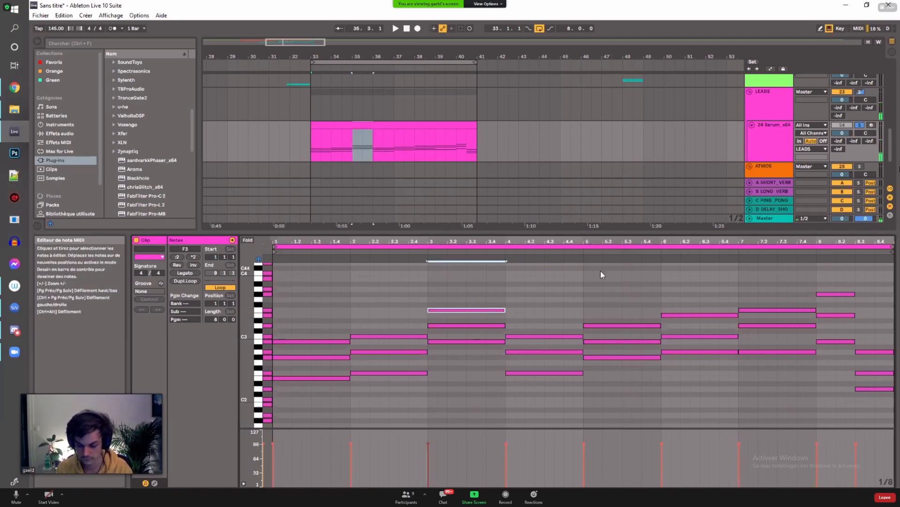
key("shift+Down")
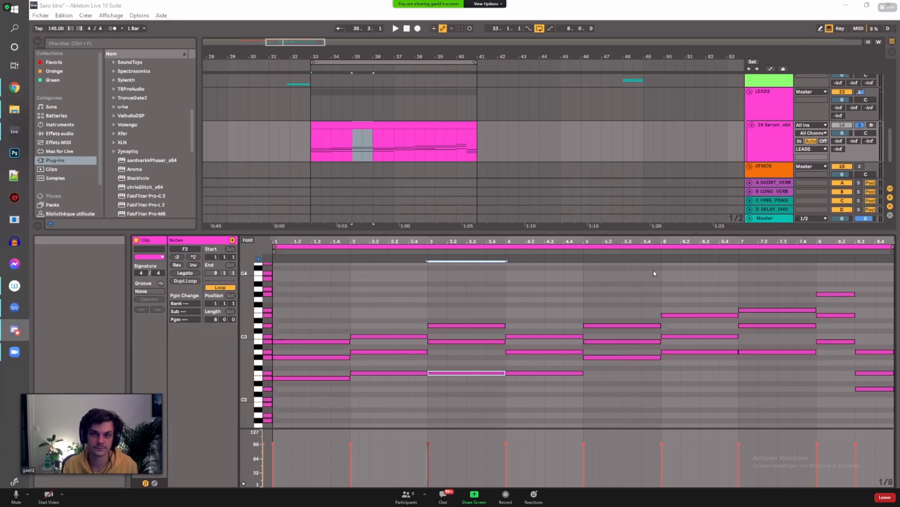
Step: Raise bar 3's lowest note an octave to F3 and, with the note rows folded, add a copy of it at A3
left_click(445, 308)
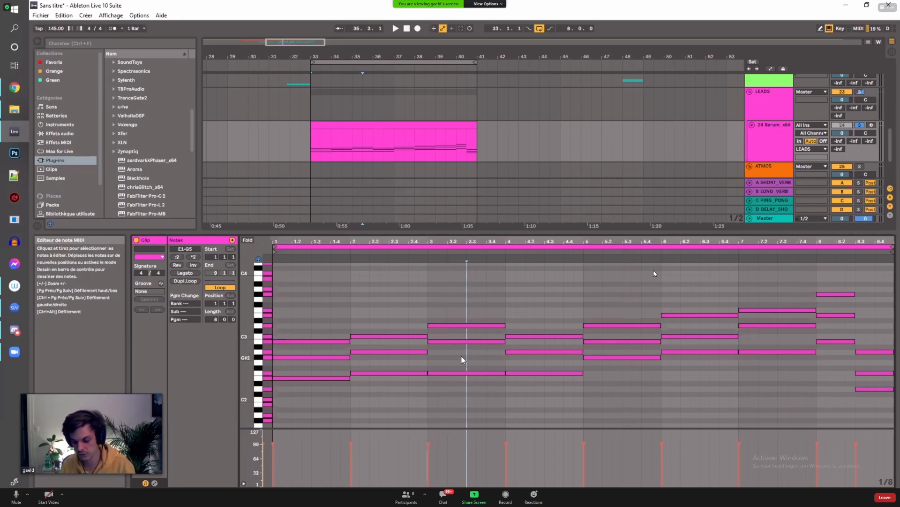
left_click_drag(447, 372, 436, 312)
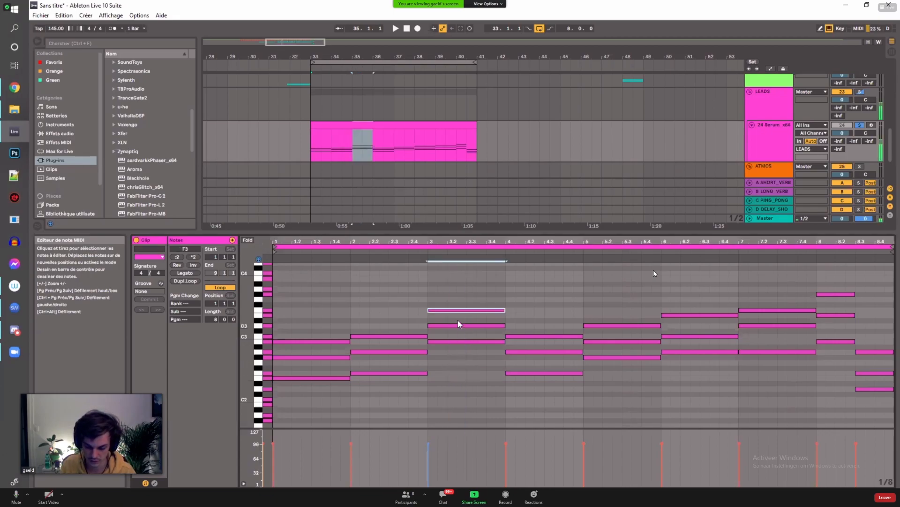
left_click(248, 239)
left_click_drag(442, 290, 440, 274)
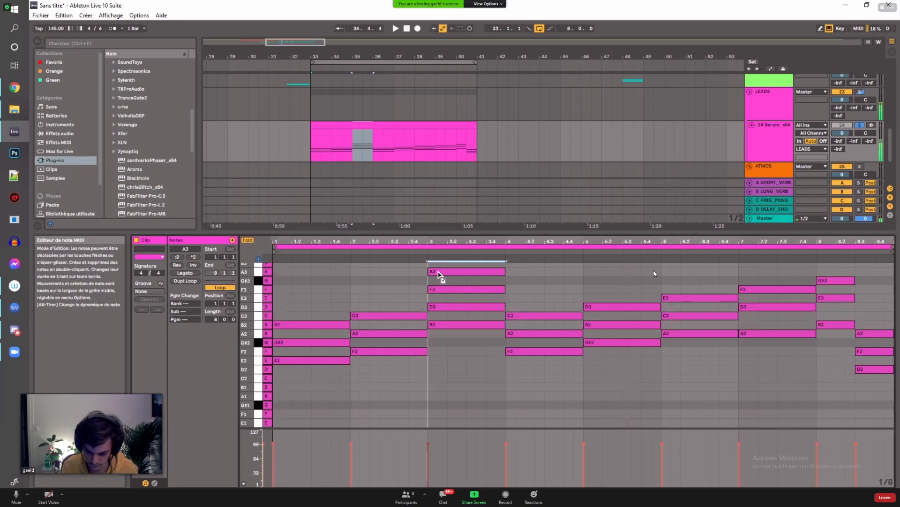
Step: Lower the added A3 in the bar 3 chord an octave to A2
key("shift+Left")
key("shift+Right")
scroll(452, 327, "up", 2)
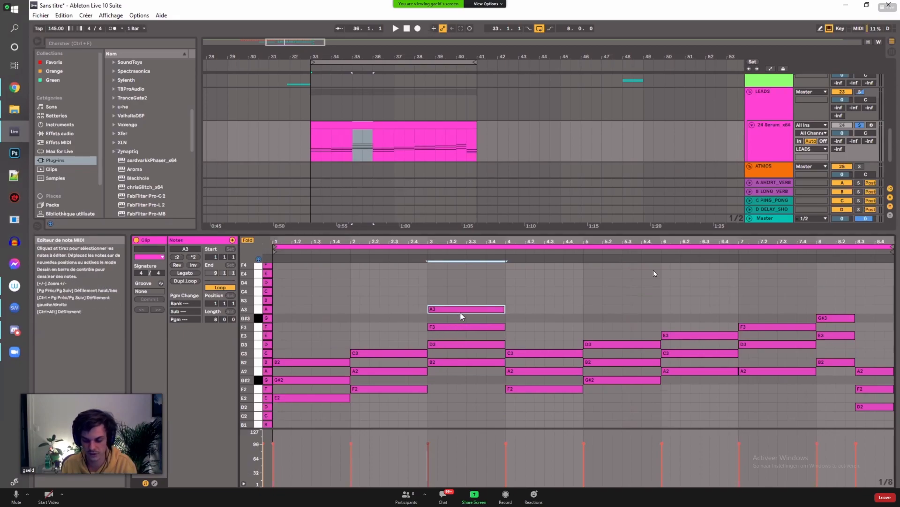
key("shift+Down")
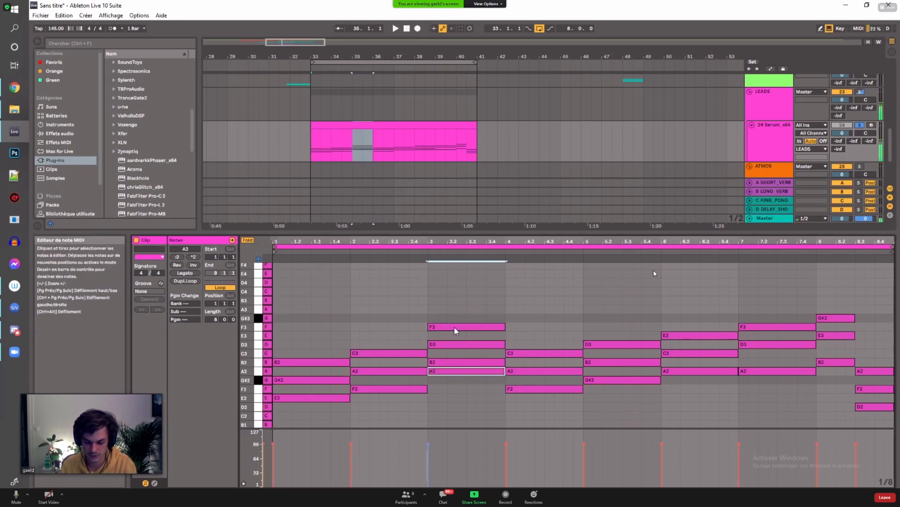
Step: Deactivate the F3 in bar 3, unfold the note rows and audition the chords of bars 2 to 4
left_click(455, 331)
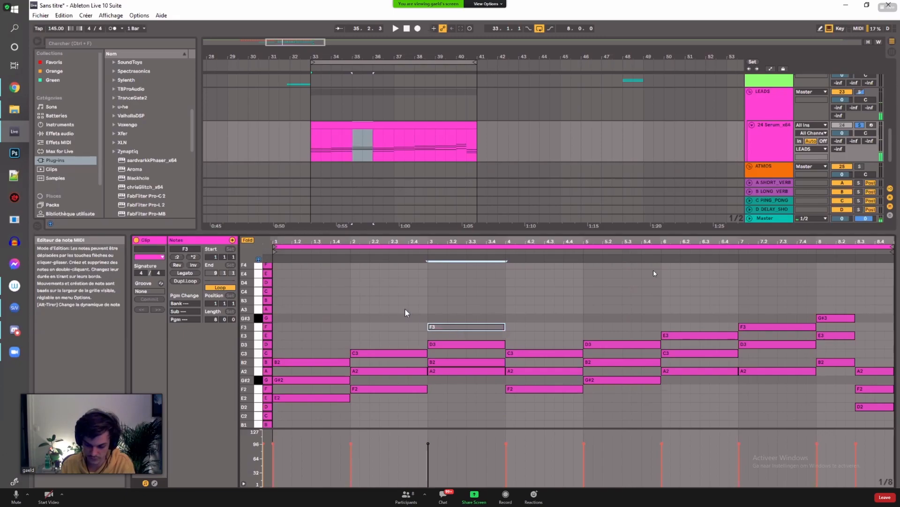
left_click(248, 240)
left_click_drag(399, 305, 414, 409)
left_click_drag(462, 296, 475, 407)
left_click_drag(524, 295, 544, 439)
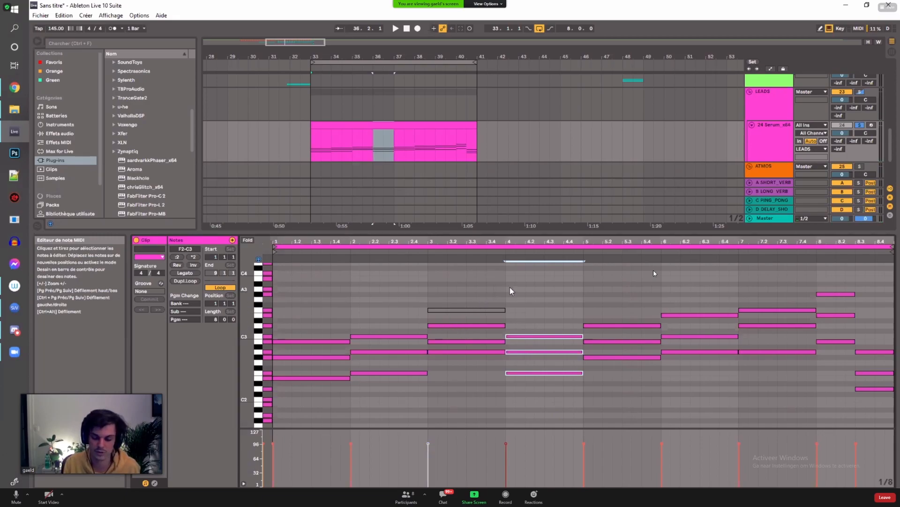
Step: Audition the bar 3 chord and reactivate its muted F3
left_click(458, 292)
left_click_drag(459, 293, 468, 318)
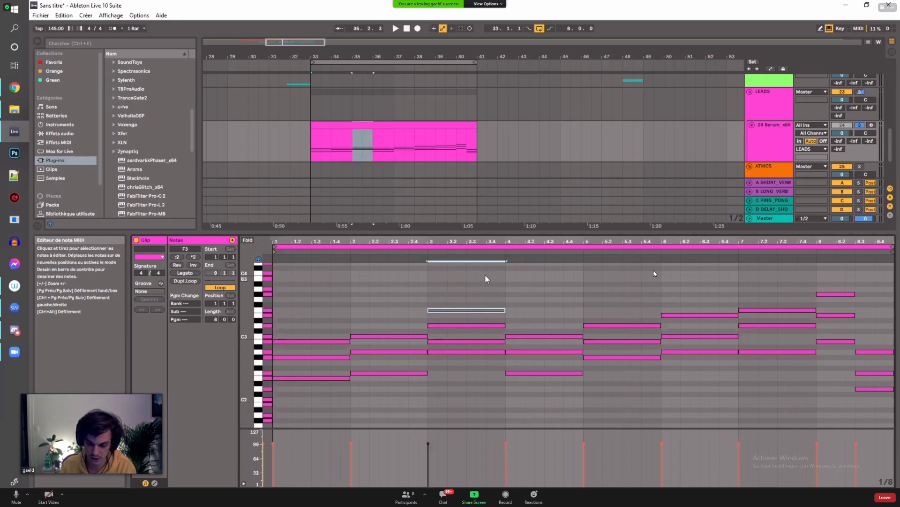
left_click(468, 239)
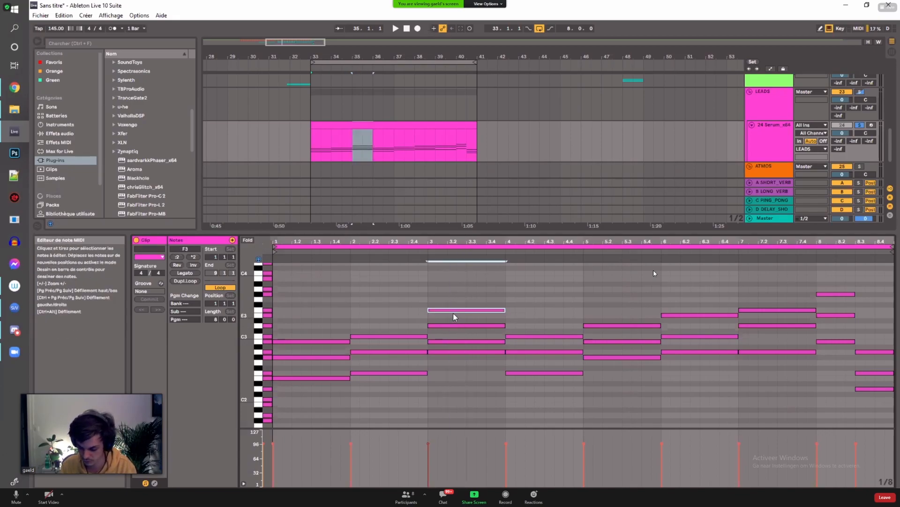
Step: Lower bar 3's F3 to F2, trim it to the bar's second half and place an F#2 in the first half
key("shift+Down")
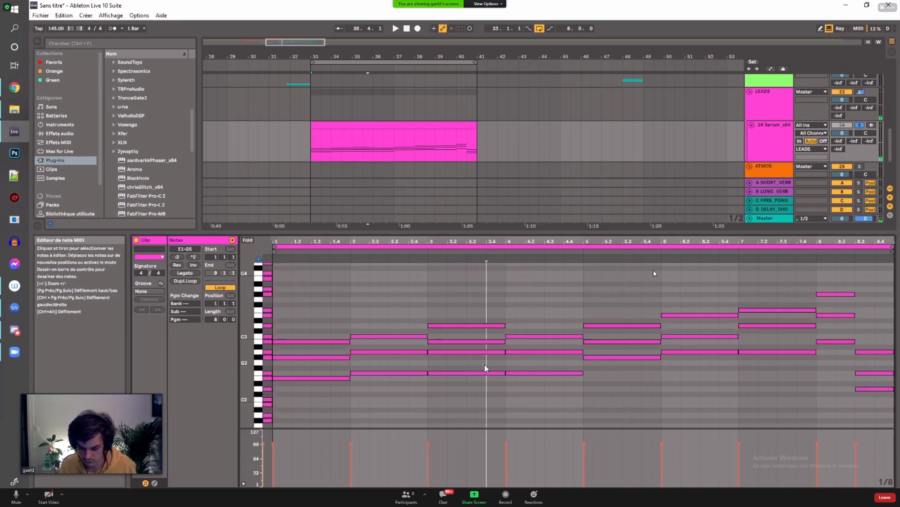
left_click_drag(428, 372, 464, 366)
double_click(430, 367)
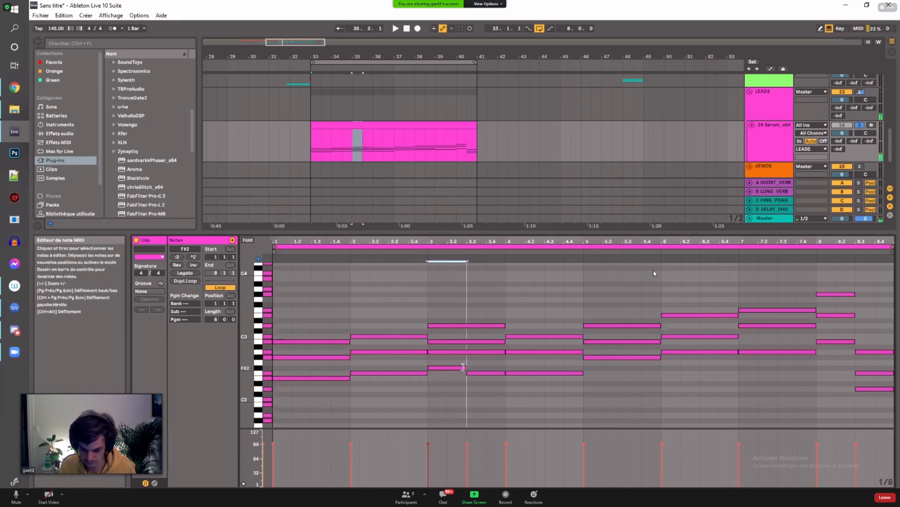
Step: Deactivate the A2 in bar 3 and audition the chords of bars 1 to 4
left_click(454, 351)
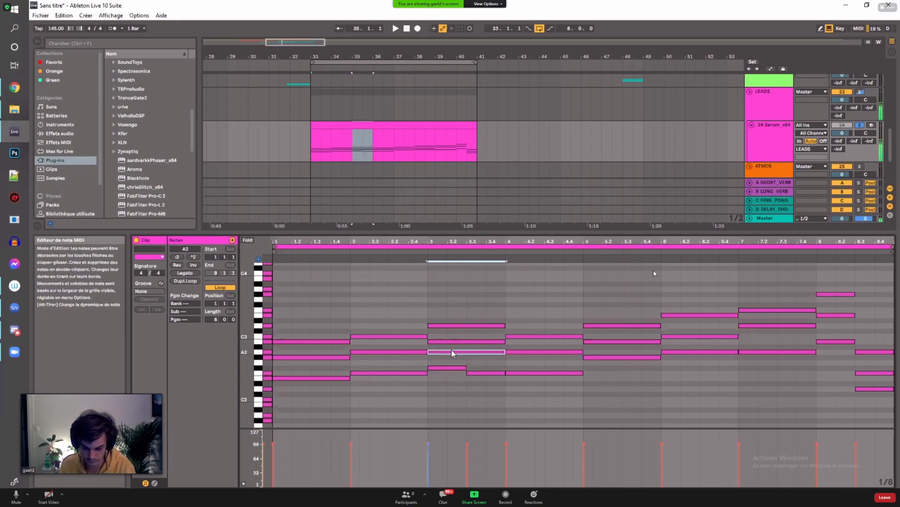
left_click_drag(436, 310, 447, 424)
left_click_drag(487, 291, 480, 434)
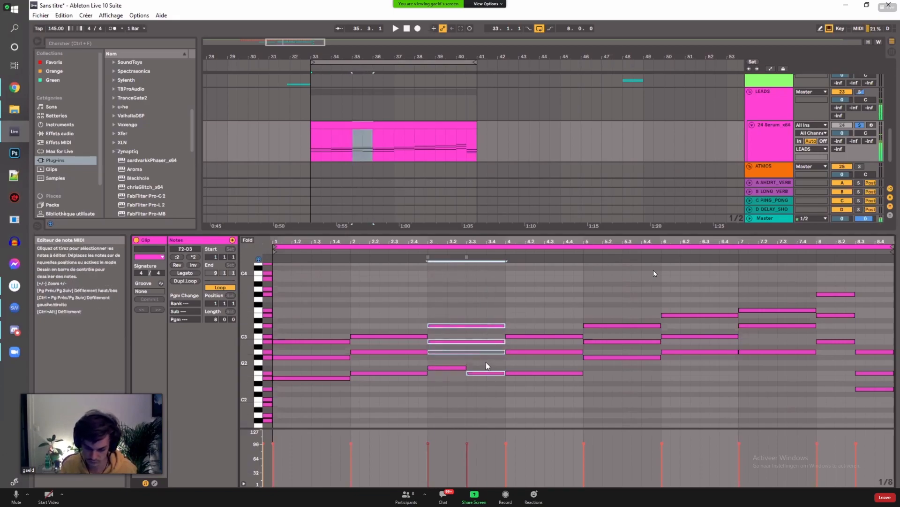
left_click(308, 324)
left_click_drag(308, 323, 321, 405)
left_click_drag(388, 305, 396, 408)
left_click_drag(447, 270, 435, 427)
left_click_drag(486, 300, 493, 390)
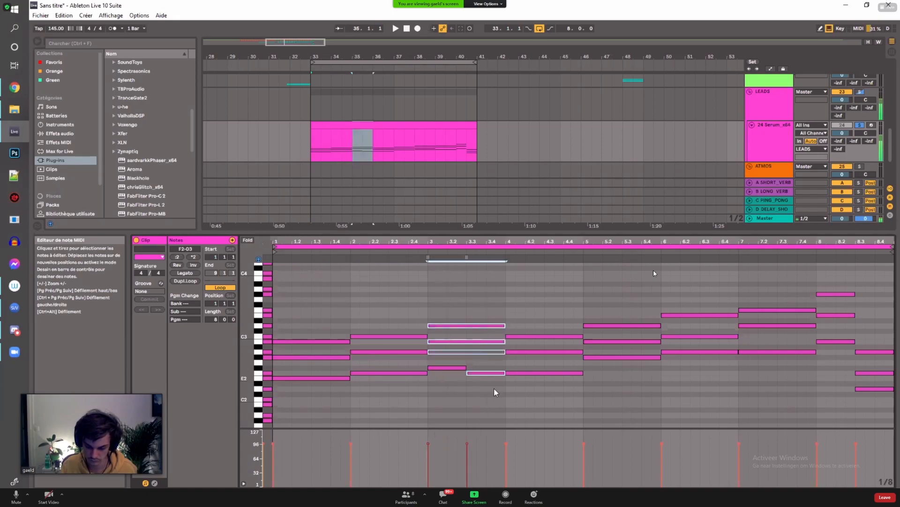
left_click_drag(513, 295, 538, 392)
Step: Lower the F2 in the second half of bar 3 to D2 and audition the chords of bars 1 to 4
left_click(487, 372)
key("Down")
key("Down")
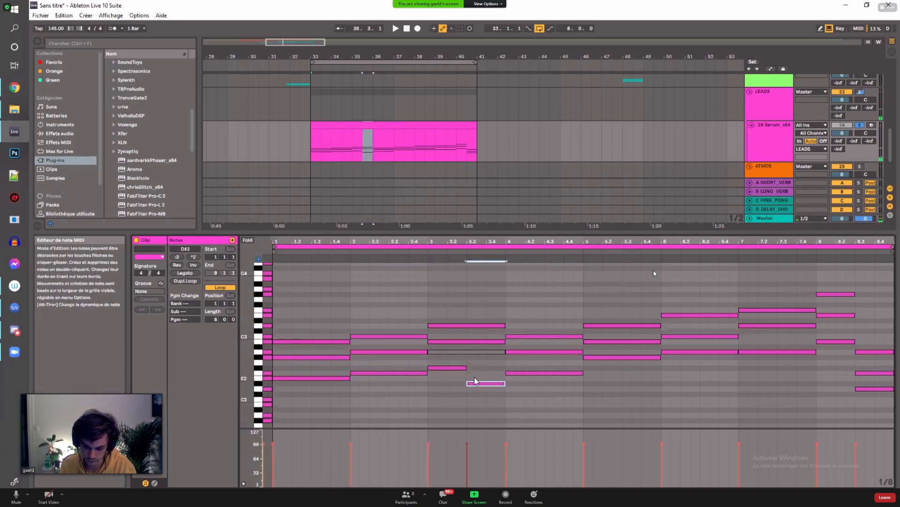
left_click_drag(479, 385, 479, 390)
left_click_drag(307, 323, 323, 398)
left_click_drag(387, 301, 399, 399)
left_click_drag(453, 278, 461, 417)
left_click_drag(483, 276, 491, 413)
left_click_drag(521, 290, 532, 415)
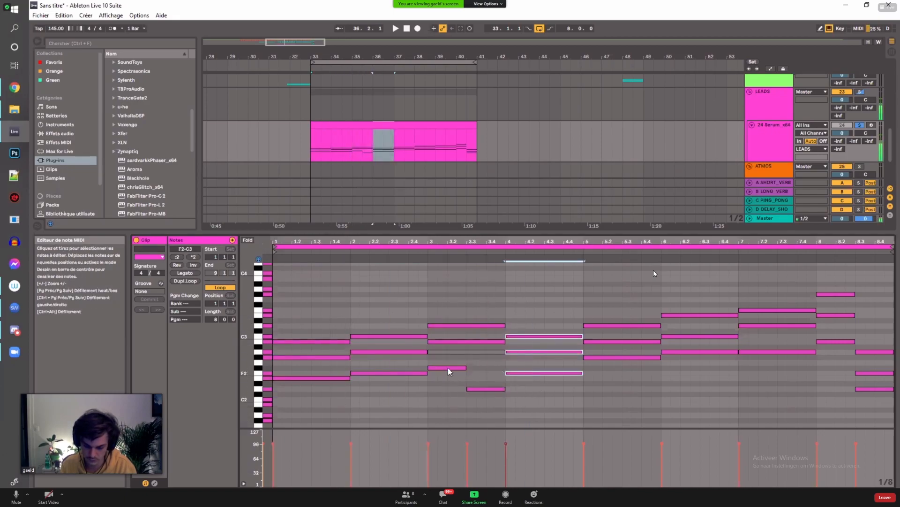
Step: Lower the F#2 in the first half of bar 3 to F2 and audition the chords of bars 3 and 4
left_click_drag(443, 367, 443, 377)
left_click_drag(438, 297, 448, 399)
left_click_drag(486, 296, 493, 415)
left_click_drag(531, 304, 526, 421)
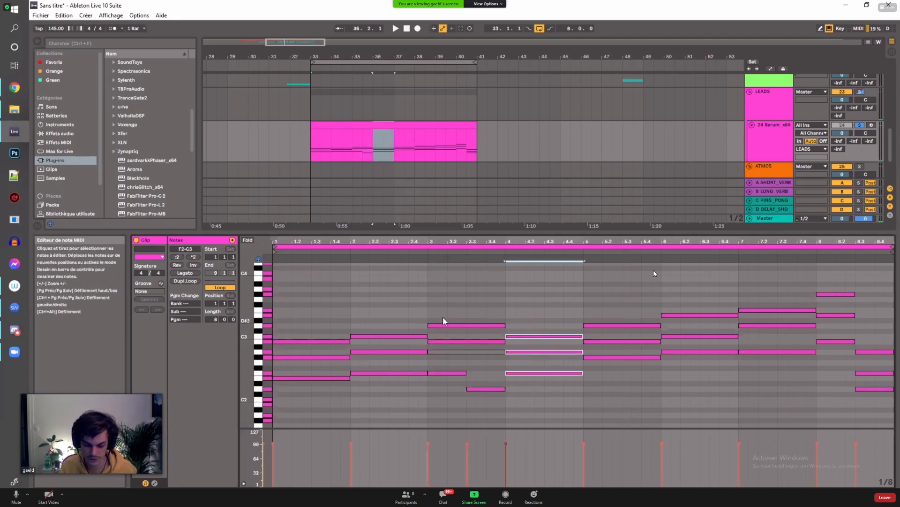
Step: Look over the whole progression's notes and play the clip from its start
scroll(605, 312, "down", 2)
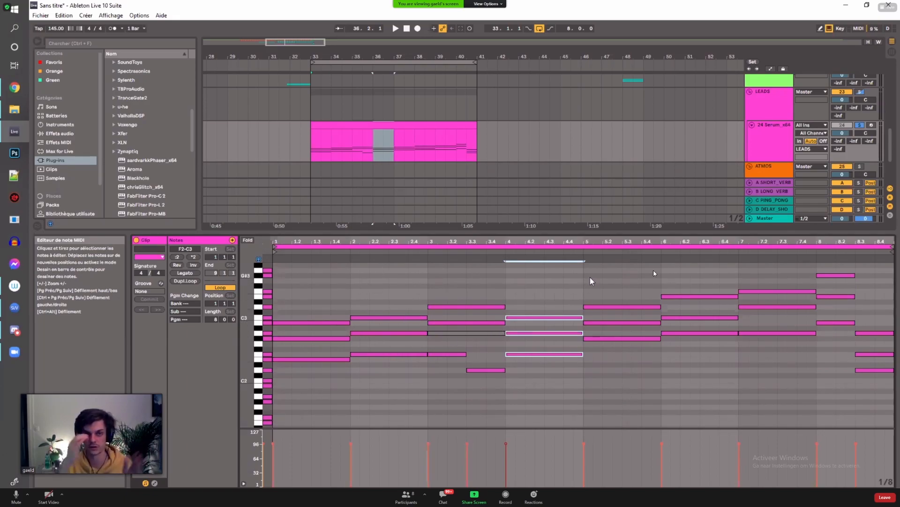
scroll(635, 311, "down", 1)
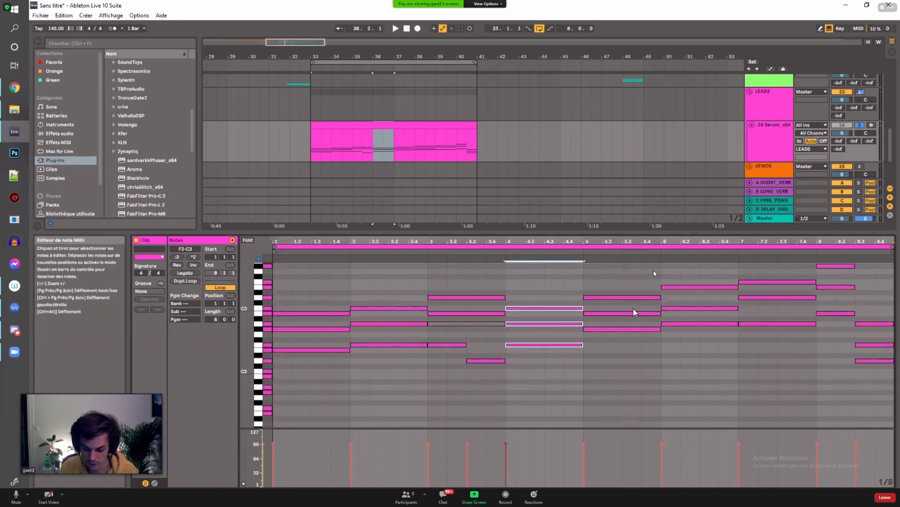
scroll(632, 311, "up", 1)
scroll(631, 313, "up", 3)
left_click(543, 315)
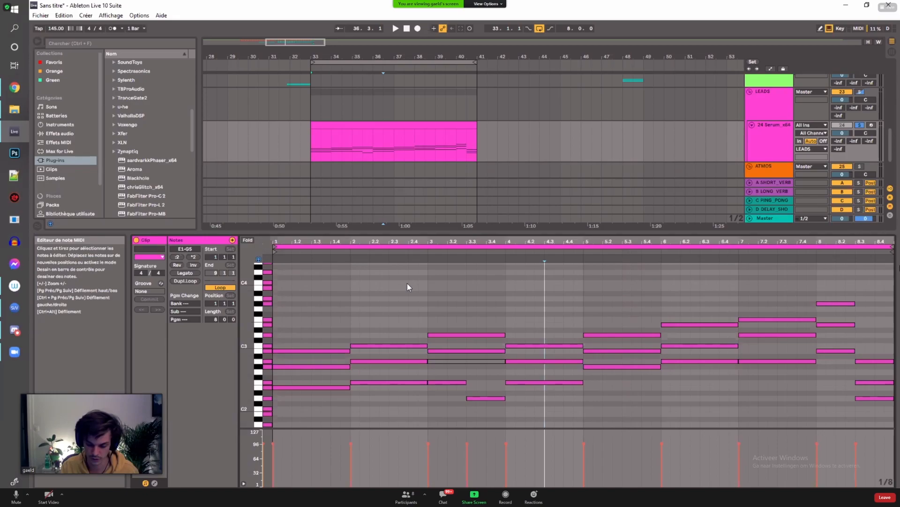
key("space")
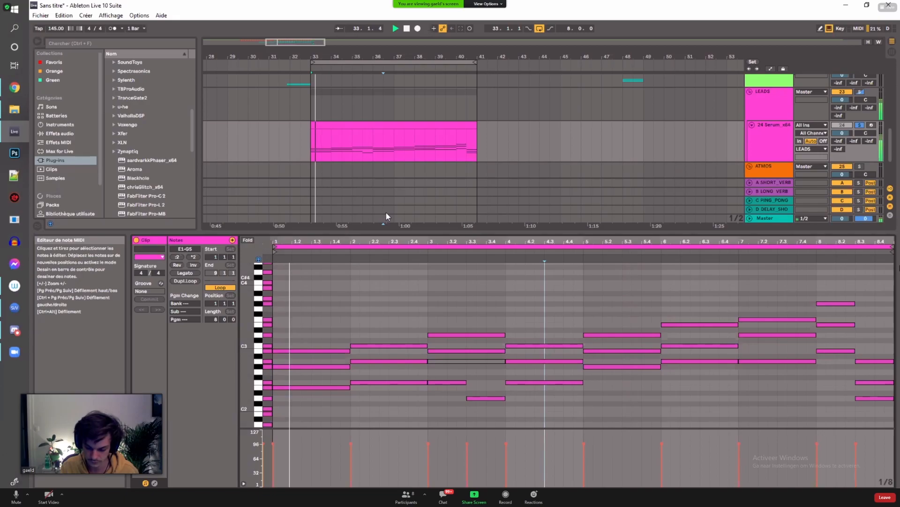
Step: Try splitting the bar 4 chord and raising its first half to G#2, B2 and D3
key("shift+Tab")
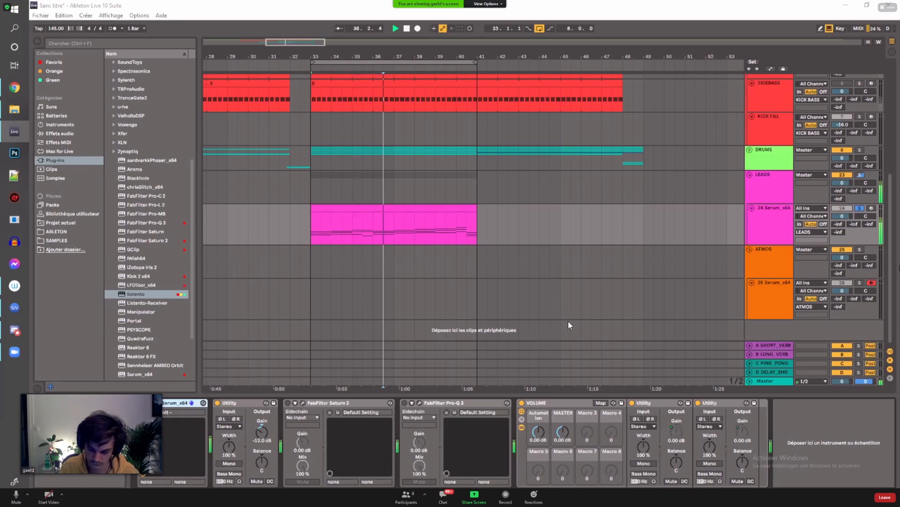
key("space")
key("shift+Tab")
left_click_drag(565, 351, 520, 344)
left_click_drag(491, 310, 499, 457)
left_click_drag(526, 294, 529, 431)
left_click_drag(551, 300, 564, 420)
left_click_drag(601, 322, 598, 394)
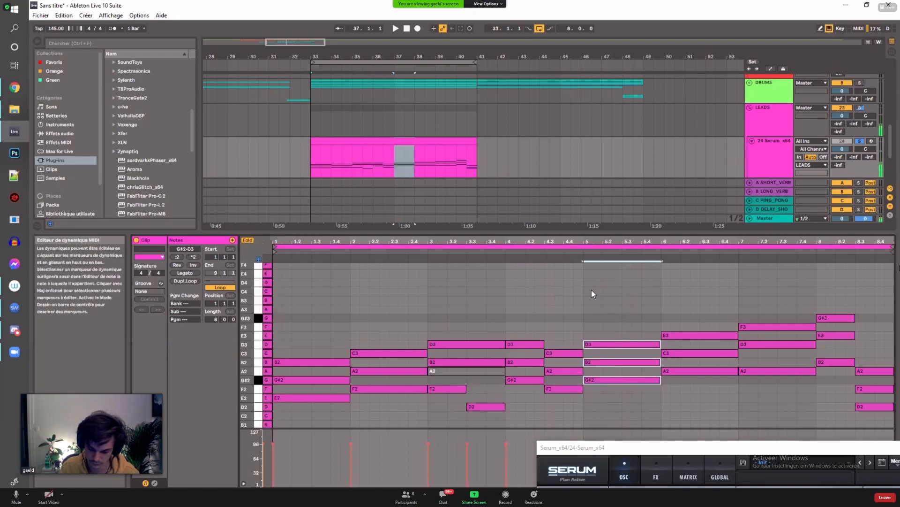
key("space")
key("ctrl+z")
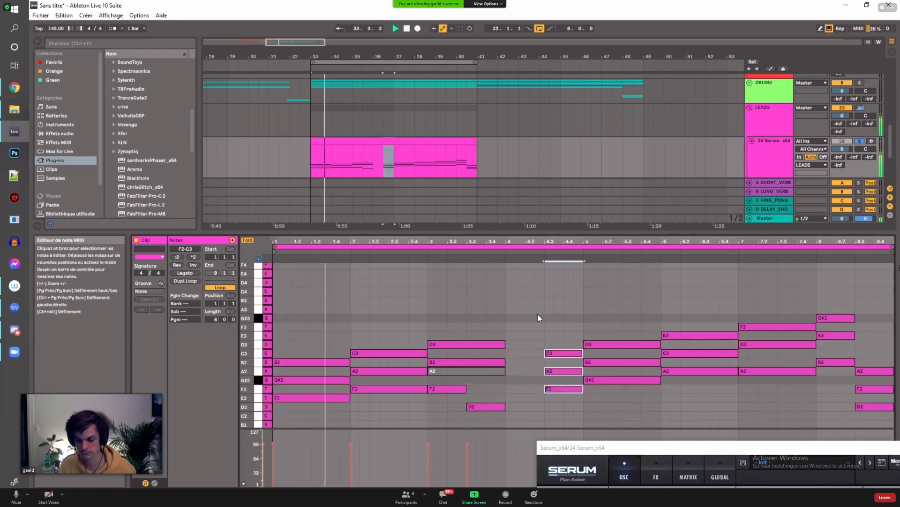
Step: Enable Serum's MG Low 12 filter and set oscillator A's unison to 3 voices while the chords play
left_click_drag(665, 447, 518, 144)
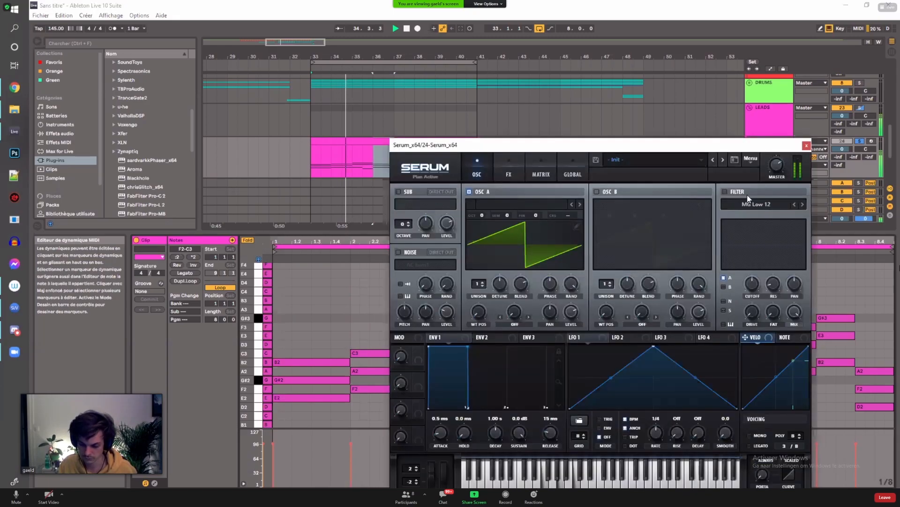
left_click(746, 192)
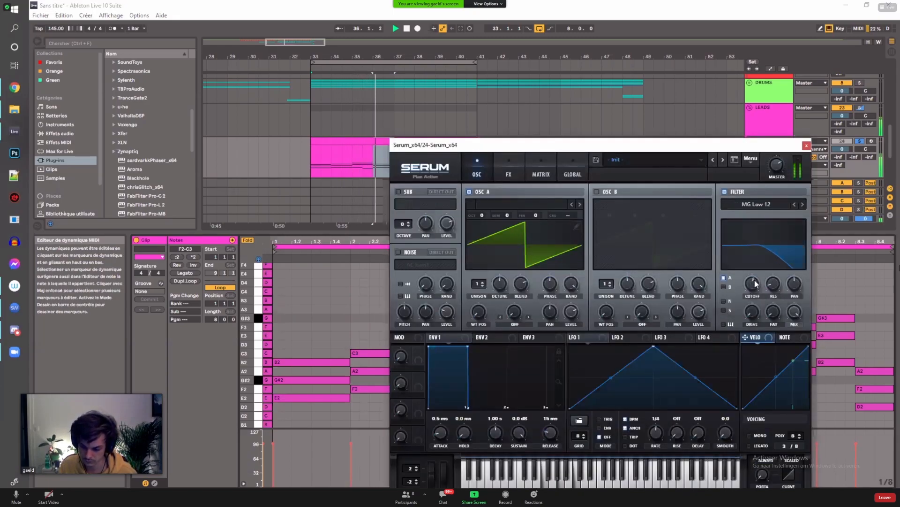
mouse_move(751, 280)
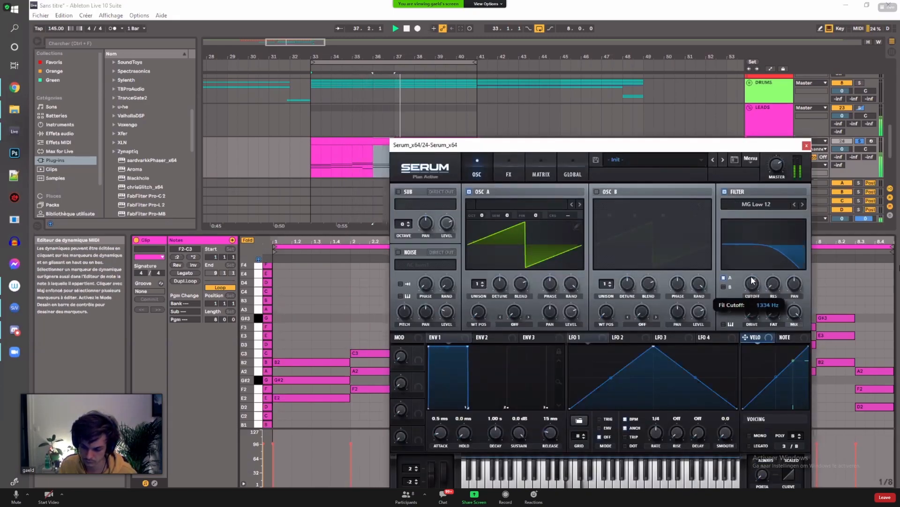
left_click_drag(479, 283, 501, 312)
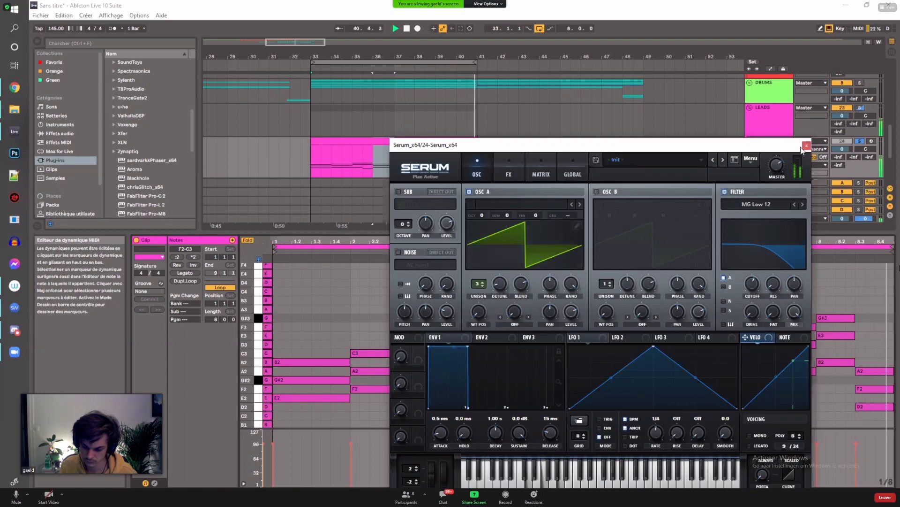
left_click(806, 145)
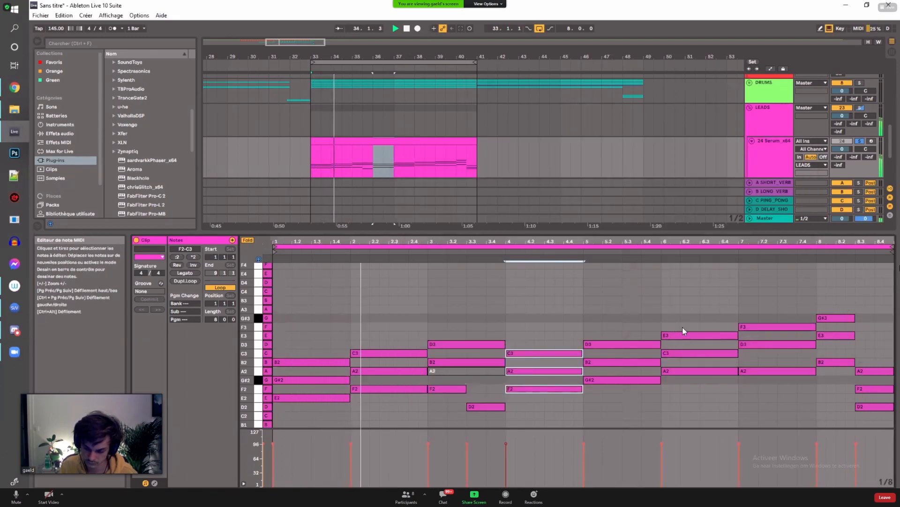
Step: Lower Serum's filter cutoff to about 103 Hz and modulate it with envelope 2, set to 1.63 s decay and 0% sustain
key("shift+Tab")
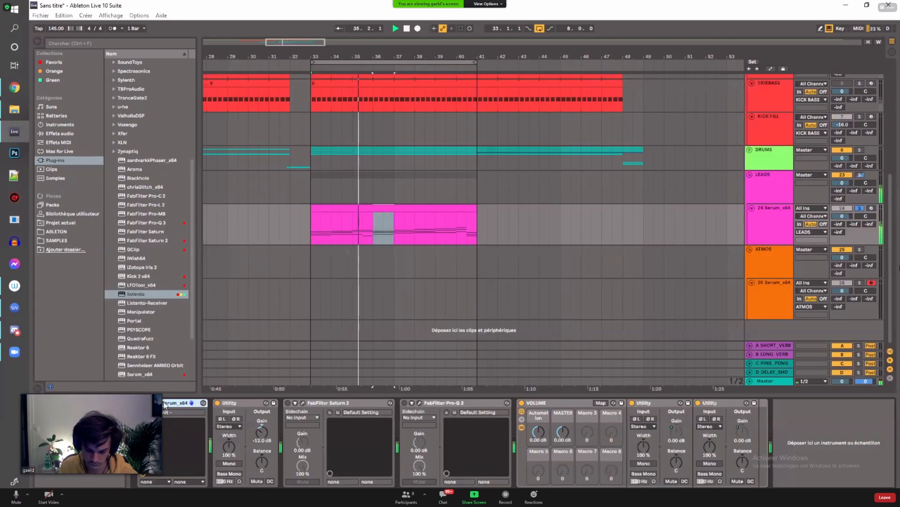
left_click(157, 403)
left_click_drag(753, 285, 749, 302)
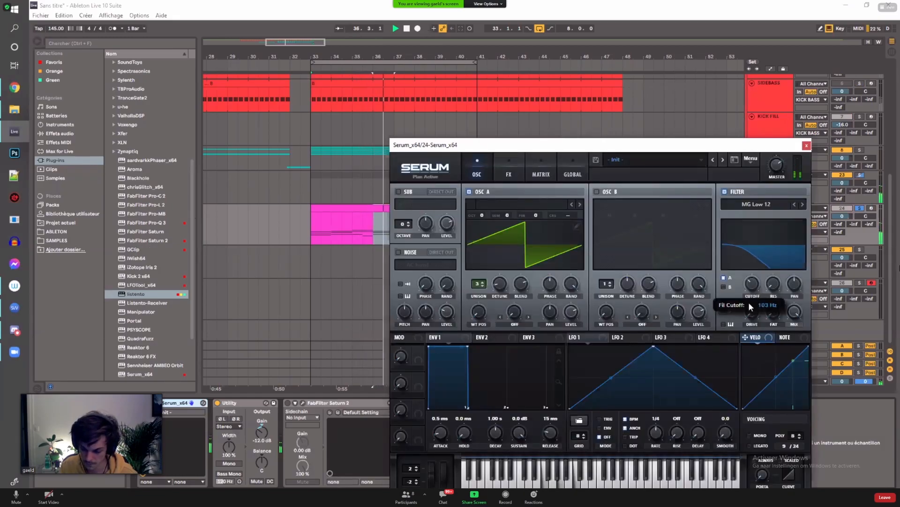
left_click_drag(480, 337, 751, 283)
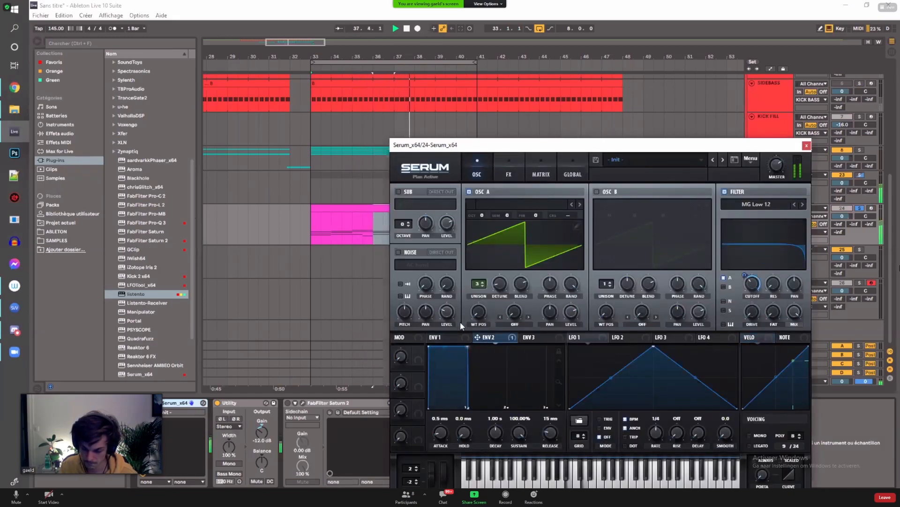
left_click_drag(468, 348, 496, 432)
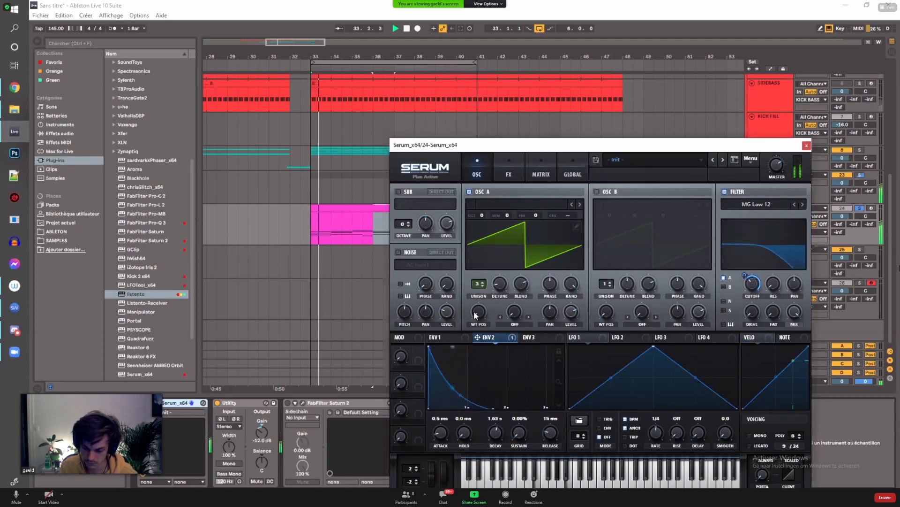
left_click(478, 288)
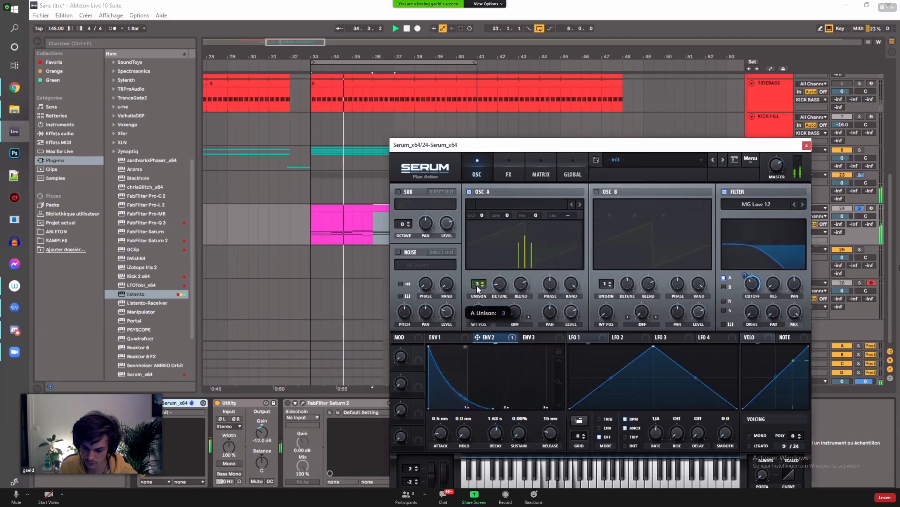
left_click(807, 146)
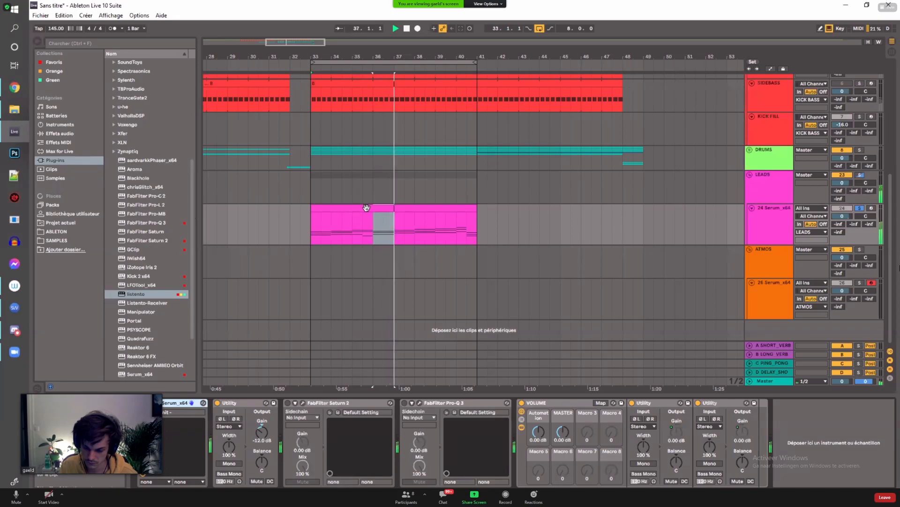
Step: Transpose all B1 notes of the BASS_V2 clip starting at bar 33 up to E2
double_click(366, 208)
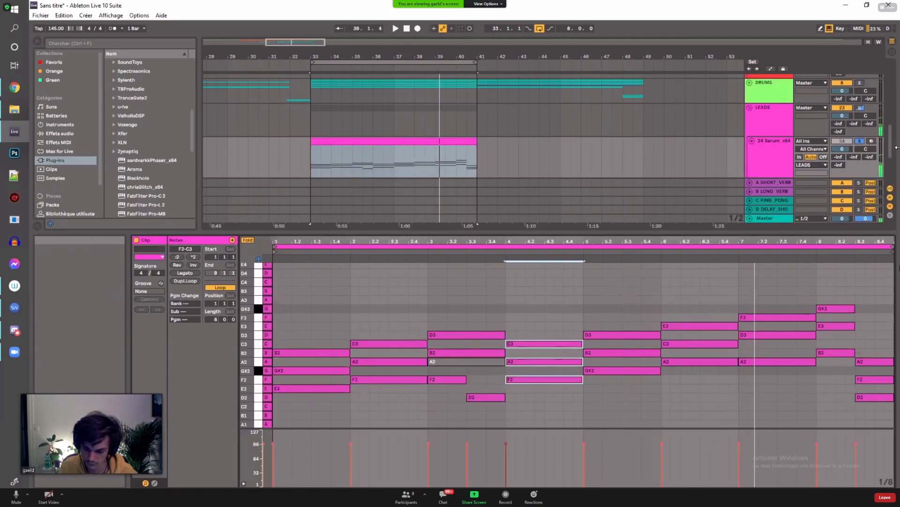
scroll(890, 141, "up", 10)
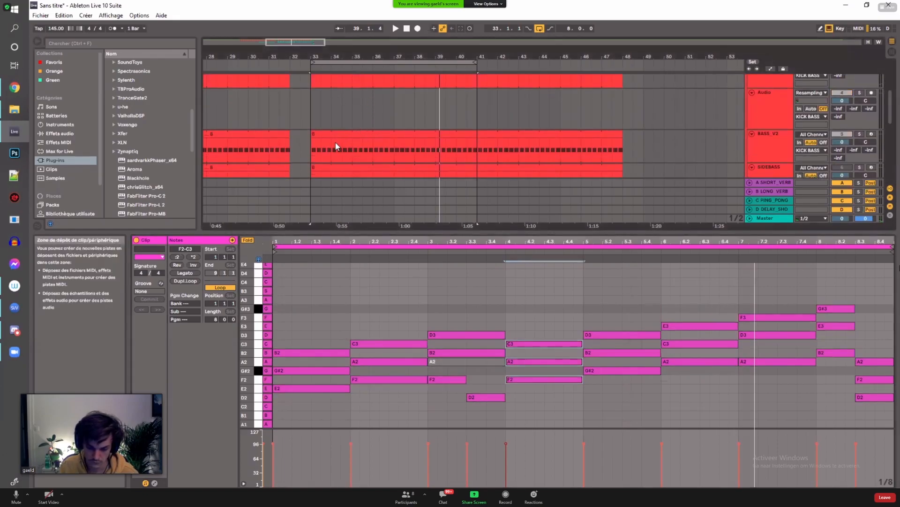
scroll(336, 147, "down", 3)
left_click(325, 103)
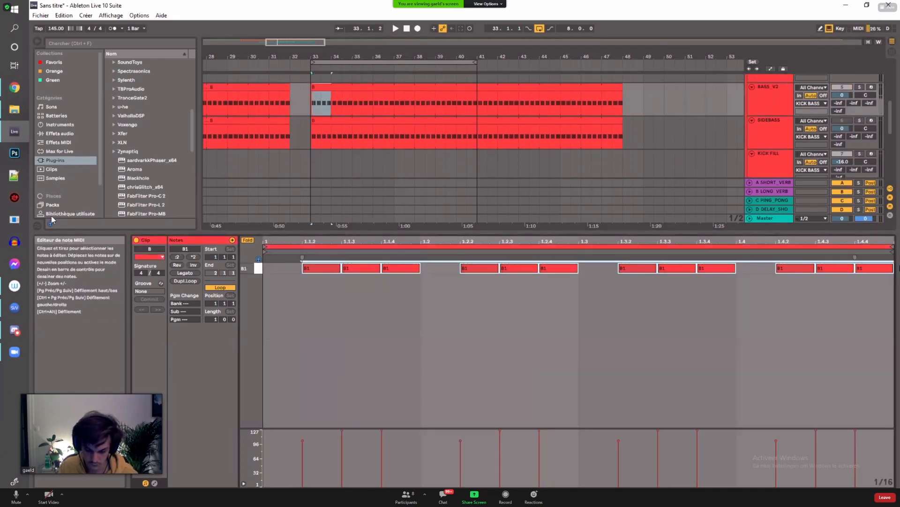
left_click(247, 241)
scroll(567, 329, "up", 3)
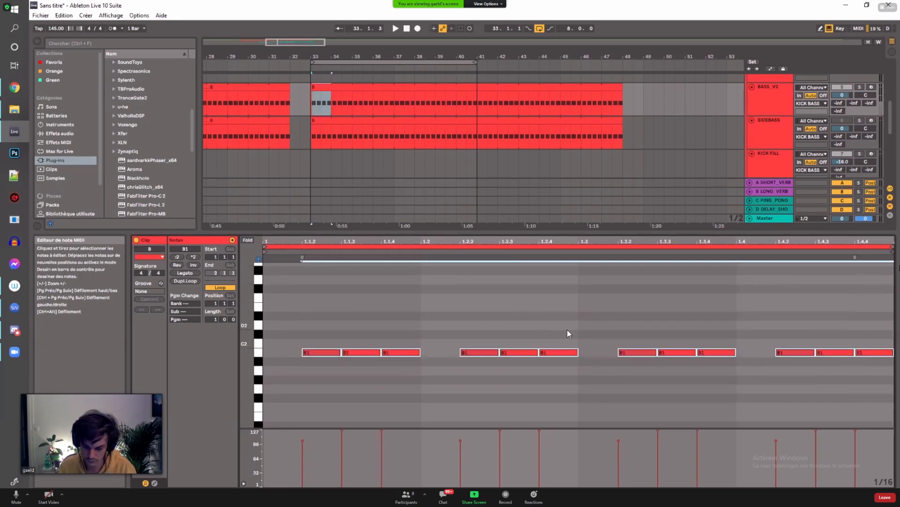
key("Up")
key("Up")
key("Up")
key("Up")
key("Up")
scroll(535, 352, "up", 2)
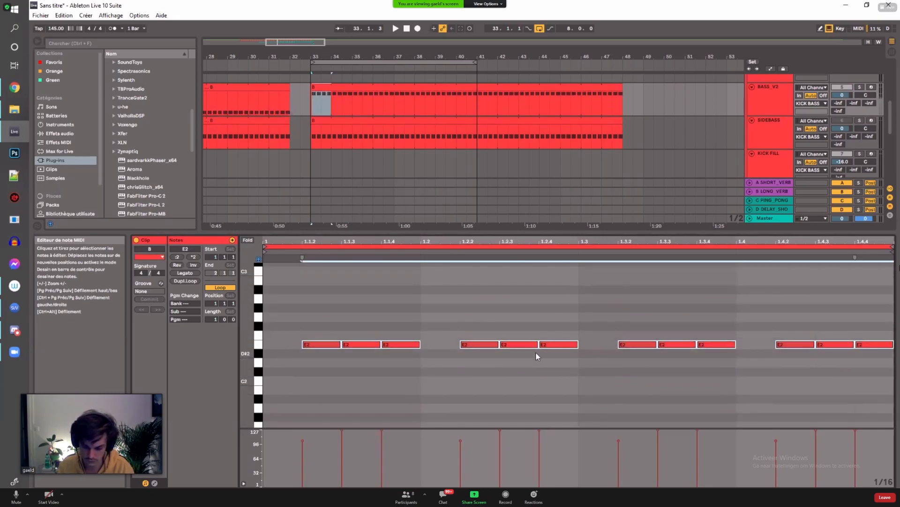
Step: Play the loop from bar 33 to audition the transposed bass together with the lead chords
key("space")
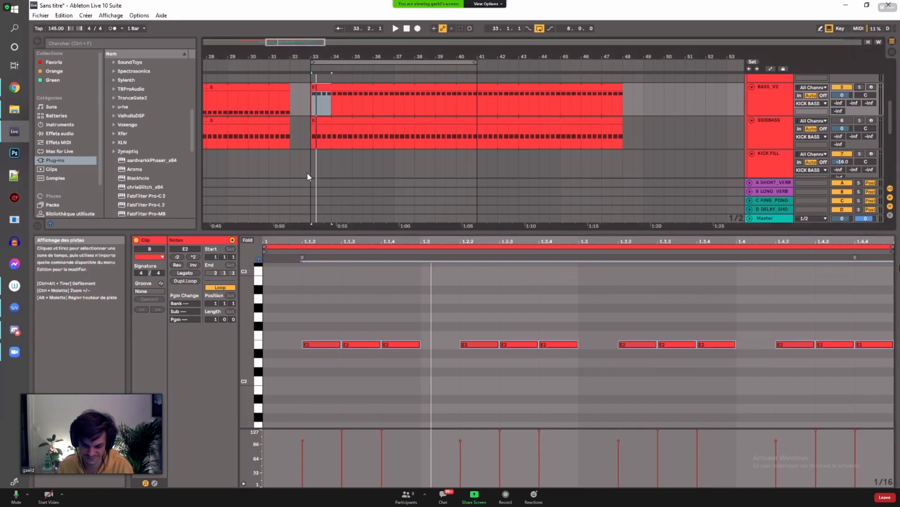
key("space")
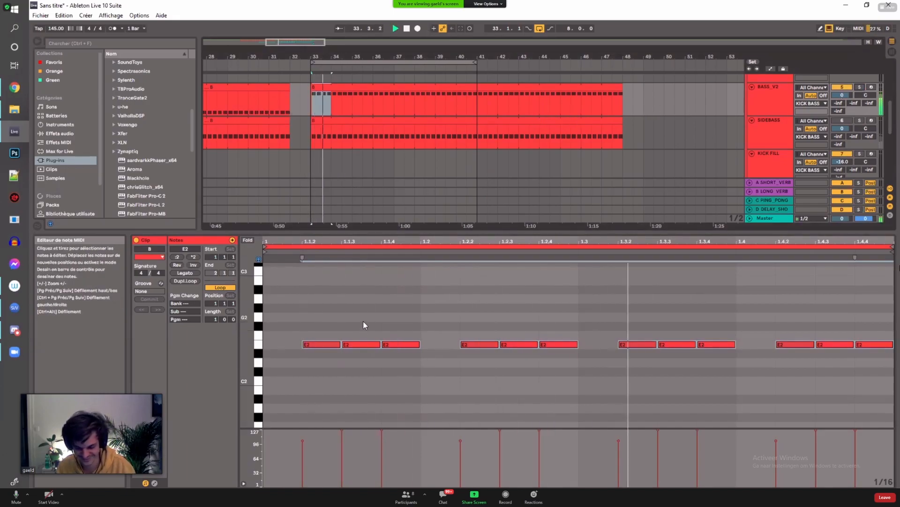
left_click(482, 307)
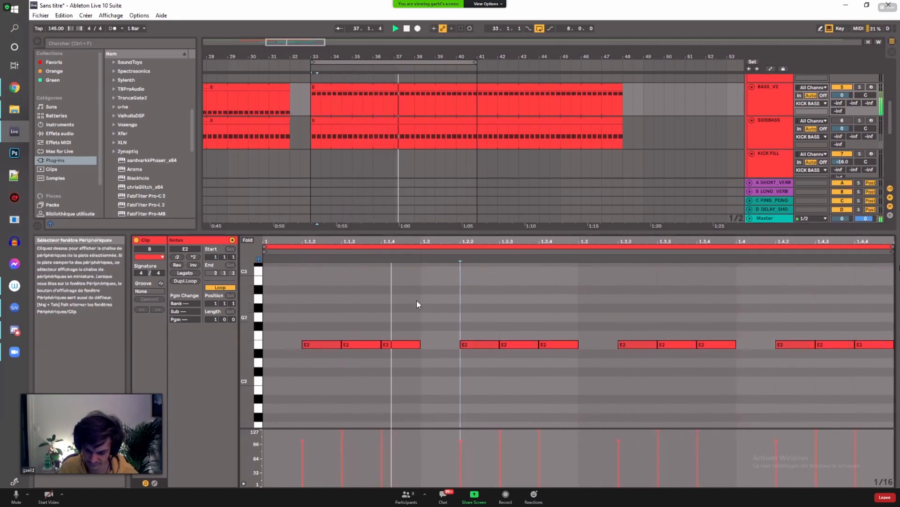
scroll(422, 206, "up", 1)
scroll(541, 282, "down", 2)
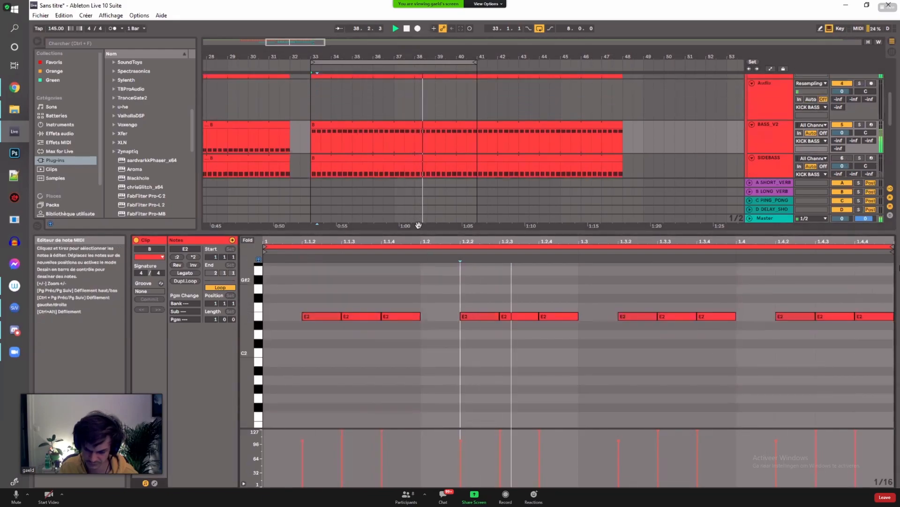
scroll(457, 320, "up", 3)
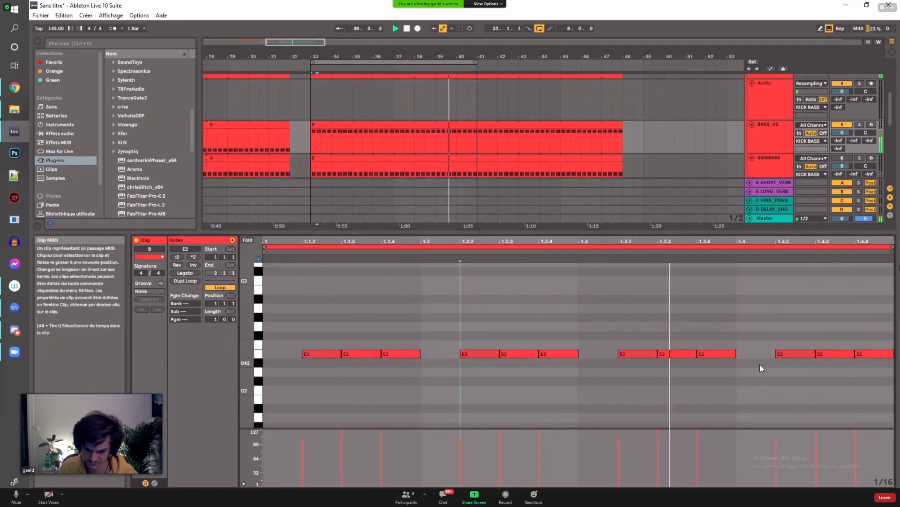
Step: Open the Serum lead clip in an enlarged note editor and set its fixed grid to 1/16
left_click_drag(740, 231, 732, 471)
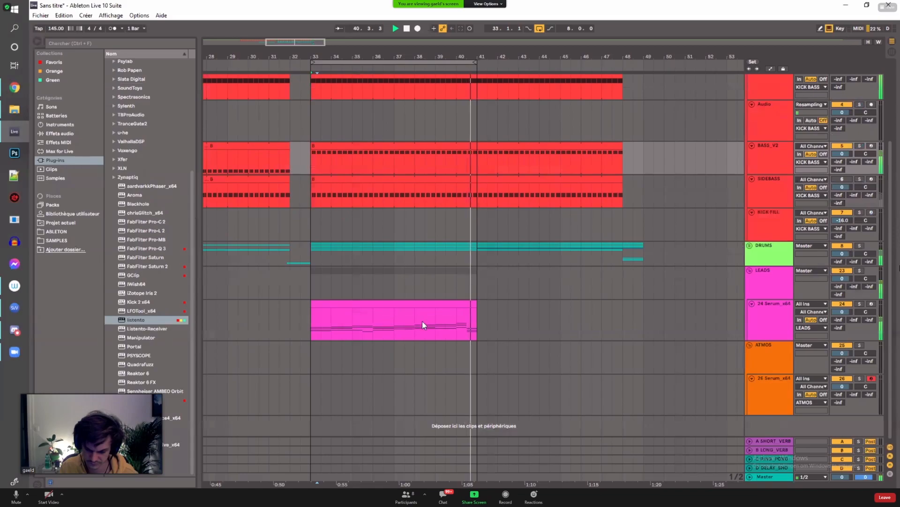
left_click(422, 330)
double_click(424, 302)
key("space")
left_click_drag(474, 394, 451, 116)
right_click(322, 216)
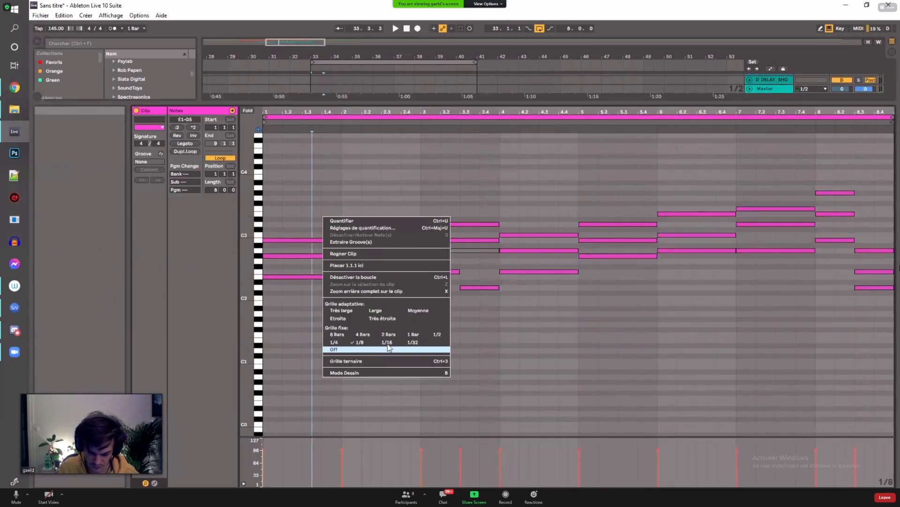
left_click(347, 350)
key("plus")
right_click(343, 207)
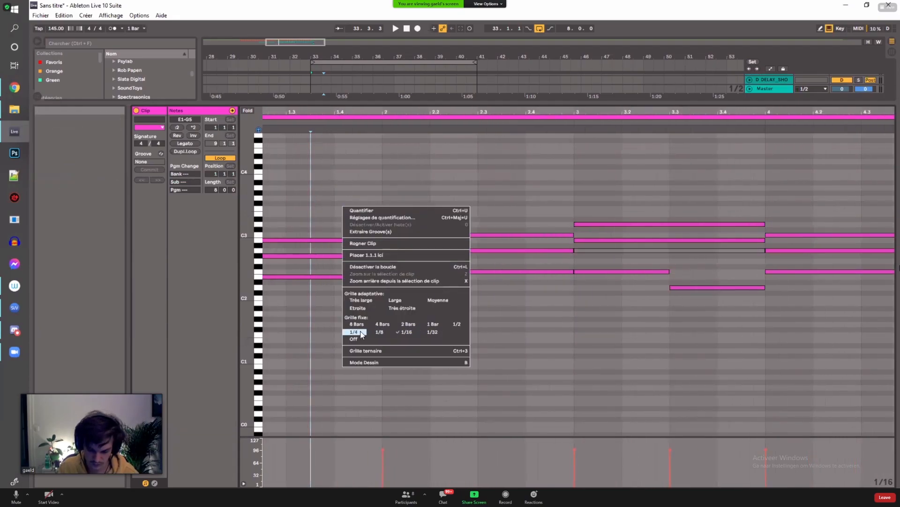
left_click(434, 324)
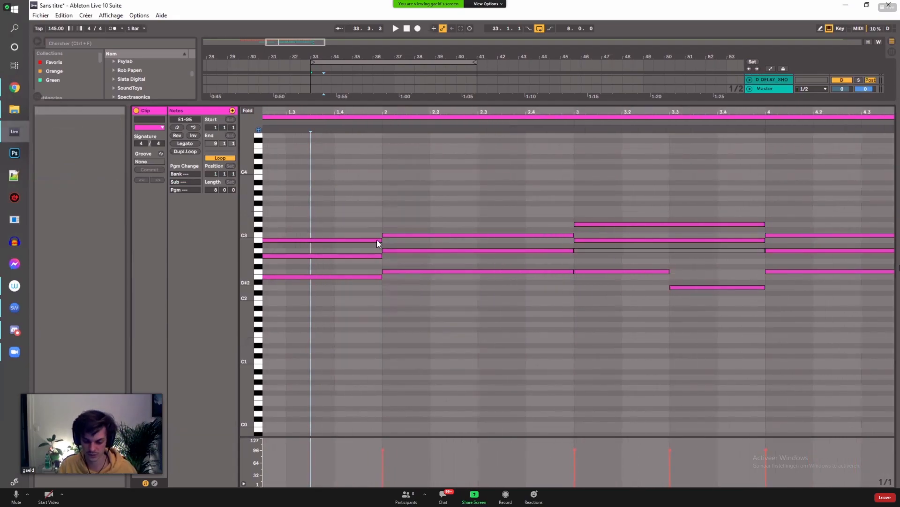
right_click(340, 185)
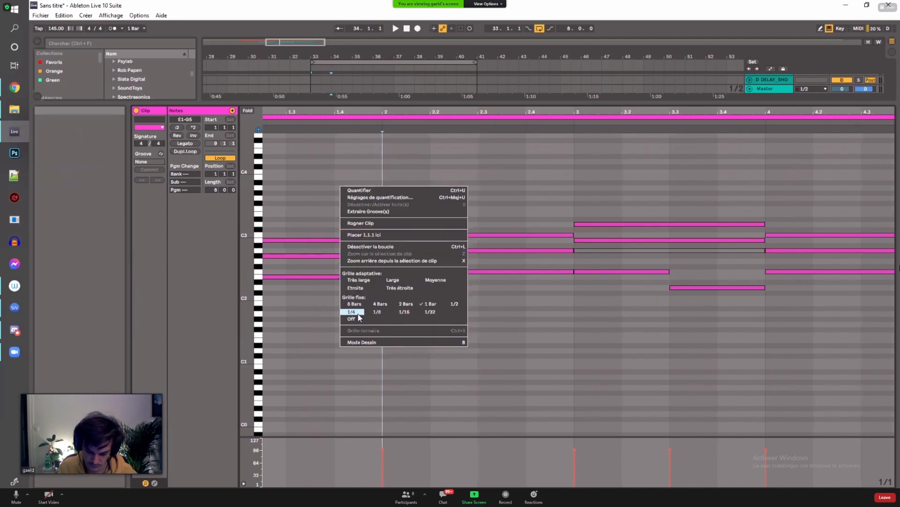
left_click(405, 313)
Step: Shorten the bar 1 chord by three sixteenths and fill the gap before bar 2 with a repeat of E2, G#2 and B2
left_click_drag(352, 198, 363, 279)
left_click_drag(381, 237, 346, 238)
key("f")
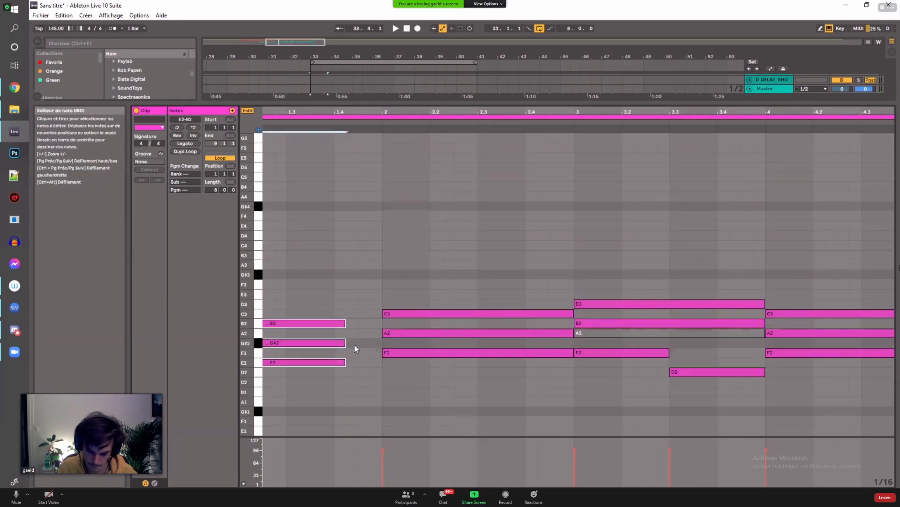
double_click(350, 322)
double_click(354, 343)
double_click(353, 362)
left_click_drag(360, 308, 353, 365)
left_click_drag(358, 323, 383, 322)
Step: Audition the chords, shorten the bar 2 chord to its first half and place B2, D3 and F3 in the second half
left_click_drag(318, 300, 323, 363)
left_click_drag(397, 295, 409, 388)
key("space")
left_click_drag(359, 112, 402, 95)
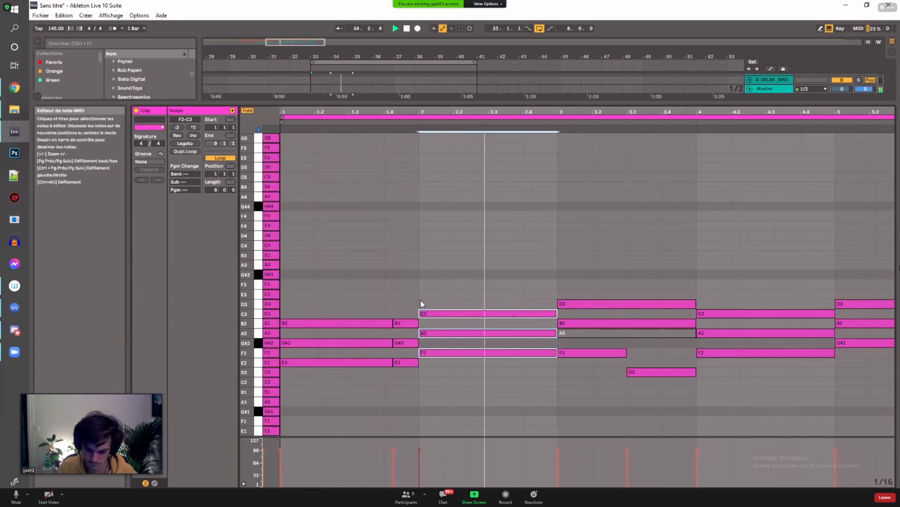
left_click_drag(556, 314, 539, 285)
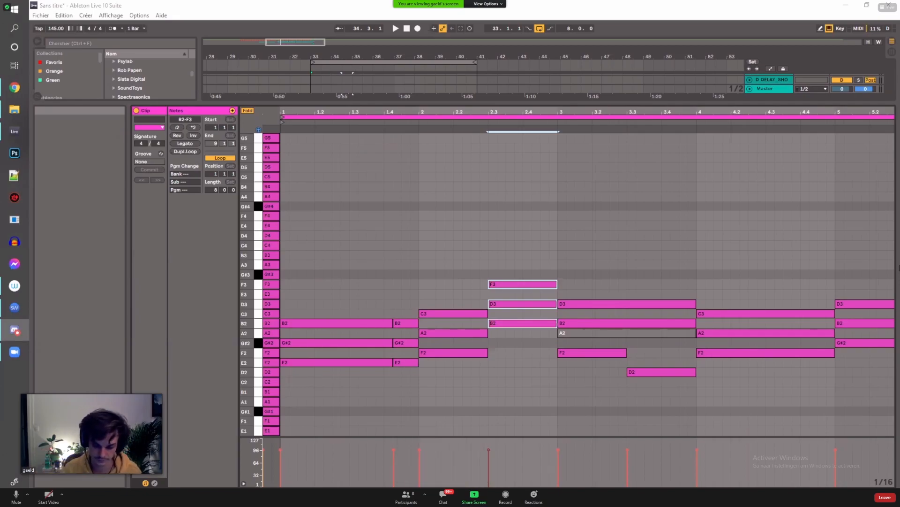
Step: Reduce the note editor's height and play the lead clip from its start to audition the new rhythm
left_click(312, 320)
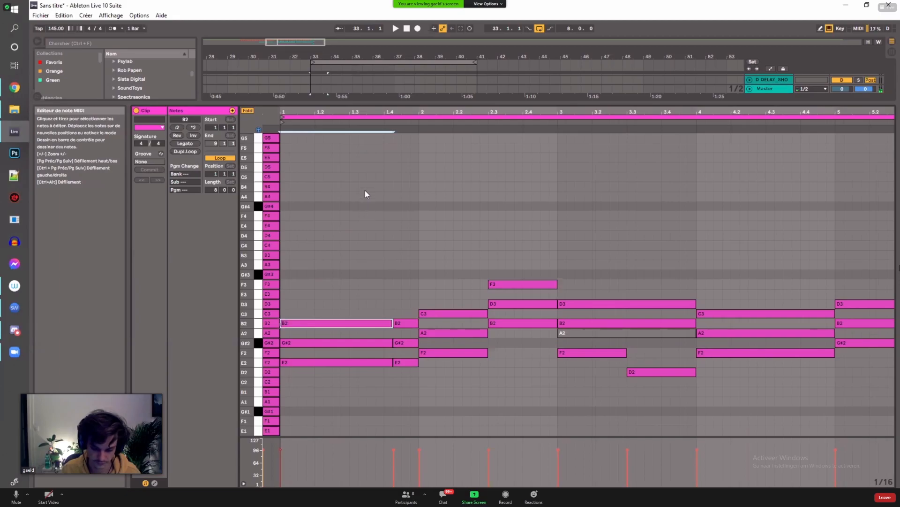
left_click_drag(360, 103, 379, 285)
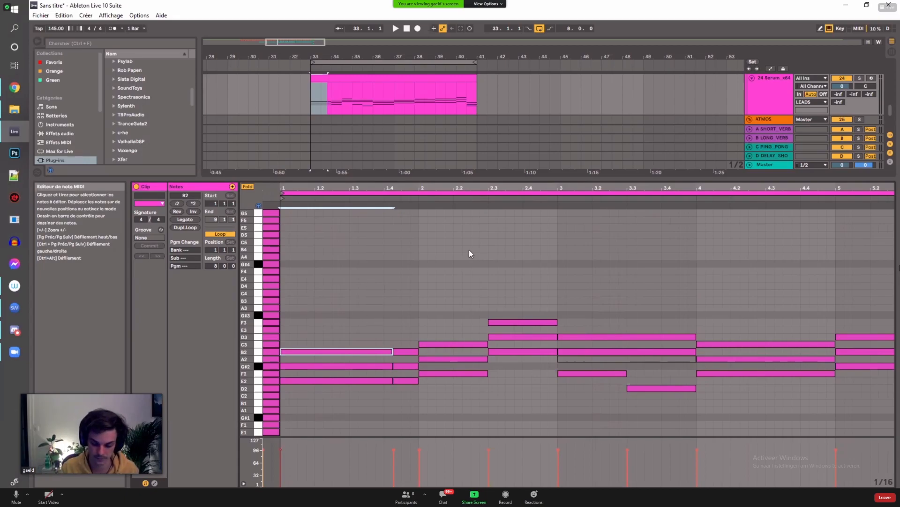
left_click_drag(559, 178, 516, 189)
key("space")
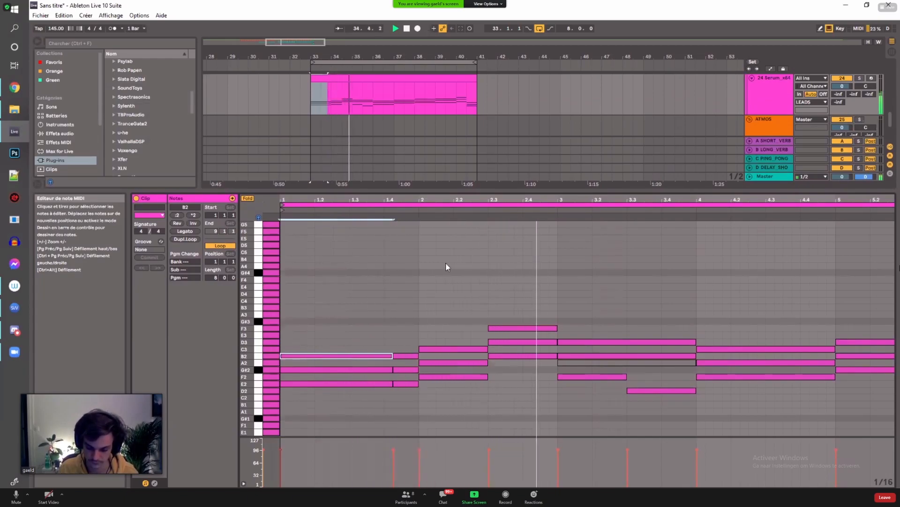
Step: Delete the B2, D3 and F3 chord from the second half of bar 2 and lengthen the bar's first chord to three beats
key("space")
left_click_drag(512, 285, 524, 367)
key("Delete")
left_click_drag(474, 305, 477, 411)
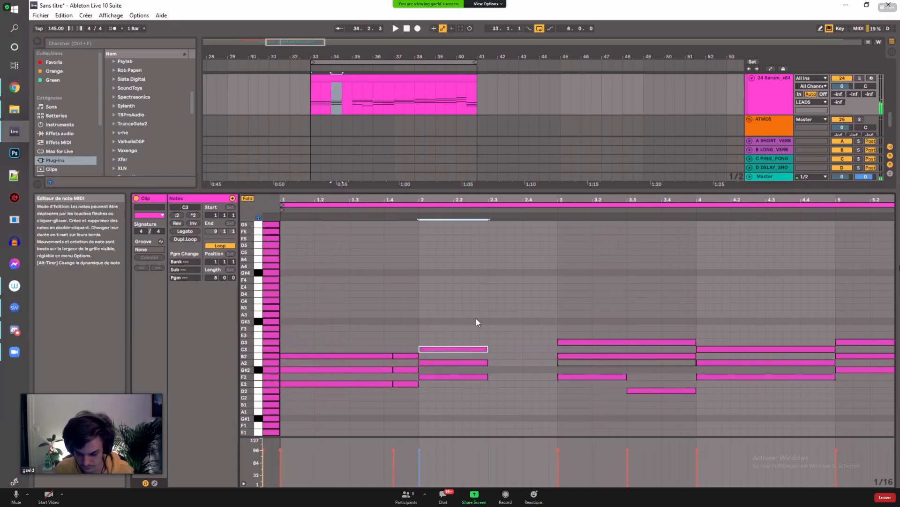
left_click_drag(488, 363, 524, 378)
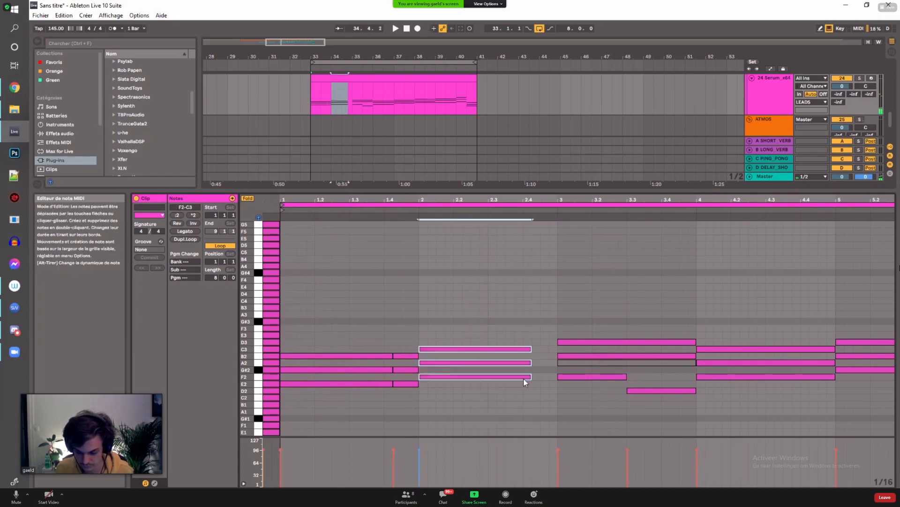
left_click(531, 349)
left_click_drag(530, 351, 522, 352)
Step: Set the fixed grid to 1/4, add F2, B2 and D3 on beat 4 of bar 2, and audition the neighbouring chords
right_click(532, 388)
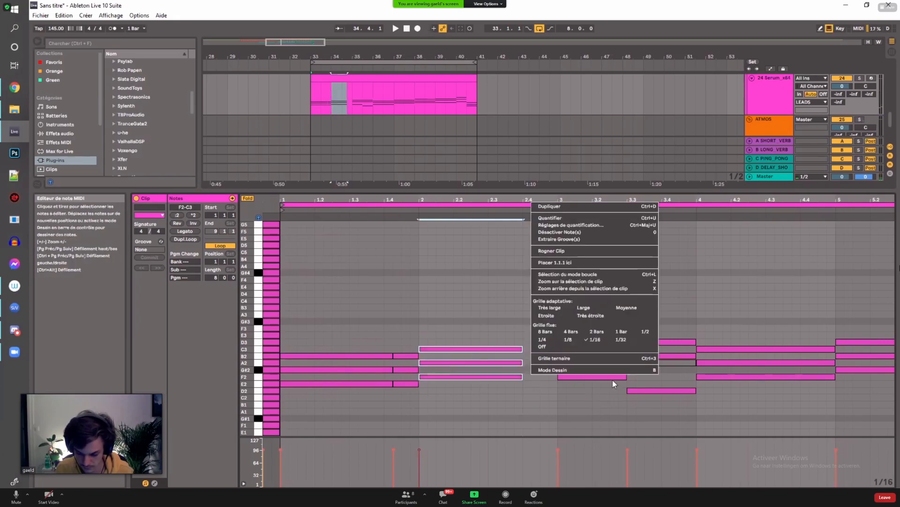
left_click(542, 339)
double_click(534, 377)
double_click(534, 356)
double_click(533, 342)
left_click_drag(478, 312, 481, 419)
left_click_drag(544, 304, 538, 441)
left_click_drag(586, 317, 588, 425)
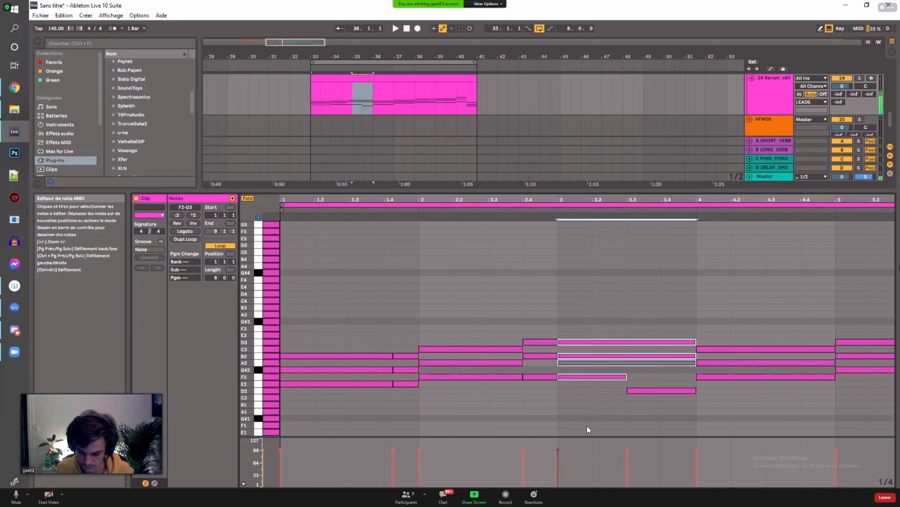
Step: Raise the top note of bar 2's last chord to E3, then audition the chords and play from bar 2
left_click(529, 323)
left_click(536, 342)
left_click_drag(537, 343, 536, 335)
left_click_drag(499, 313, 503, 407)
left_click_drag(538, 320, 541, 429)
left_click_drag(580, 291, 588, 394)
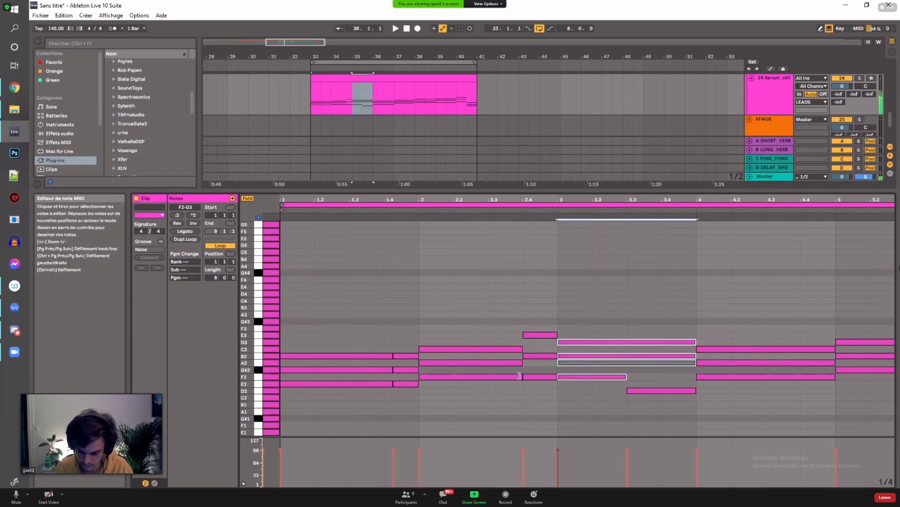
left_click(419, 217)
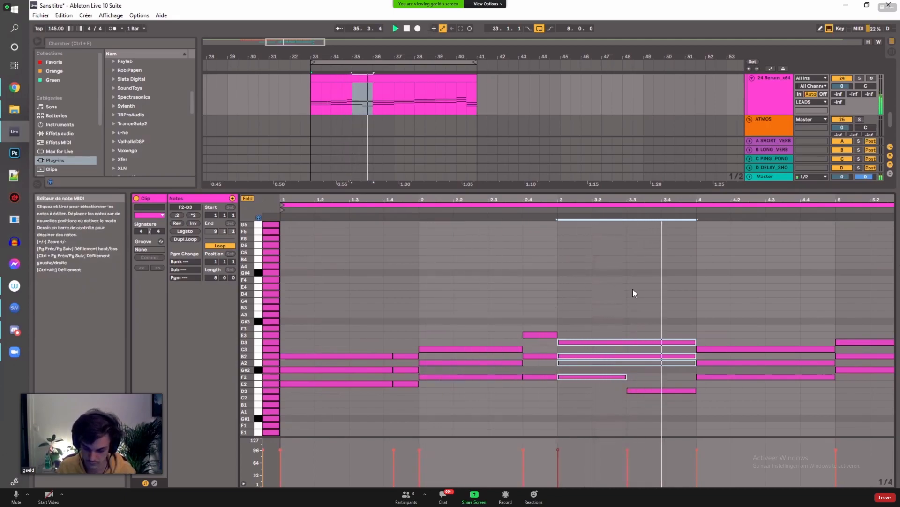
Step: Swap the chords of bars 4 and 5 so G#2, B2, D3 comes before F2, A2, C3, and audition them
left_click_drag(708, 197, 708, 164)
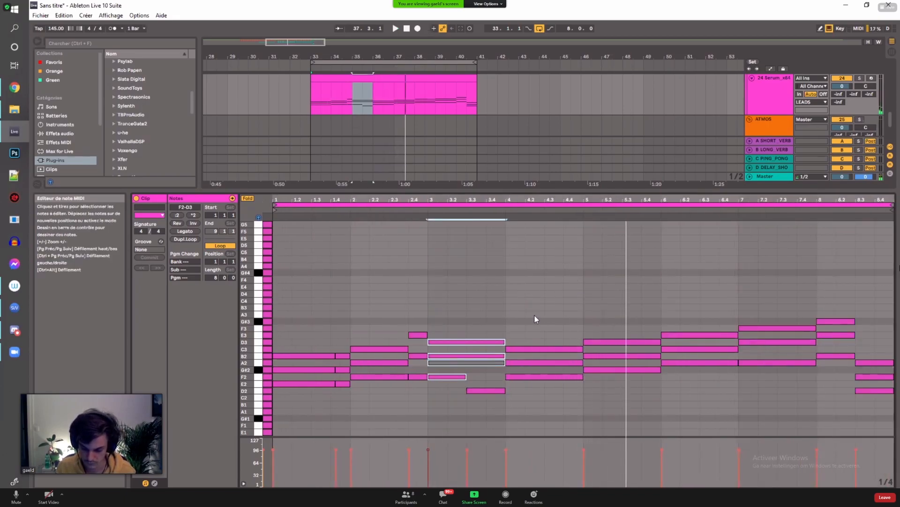
left_click_drag(534, 314, 553, 416)
left_click_drag(549, 378, 617, 401)
key("ctrl+z")
left_click_drag(601, 336, 613, 390)
key("Delete")
left_click_drag(534, 316, 554, 395)
left_click_drag(549, 350, 619, 353)
left_click(507, 322)
key("ctrl+v")
left_click_drag(455, 315, 460, 385)
left_click_drag(480, 330, 486, 396)
left_click_drag(534, 291, 542, 451)
left_click_drag(603, 309, 611, 403)
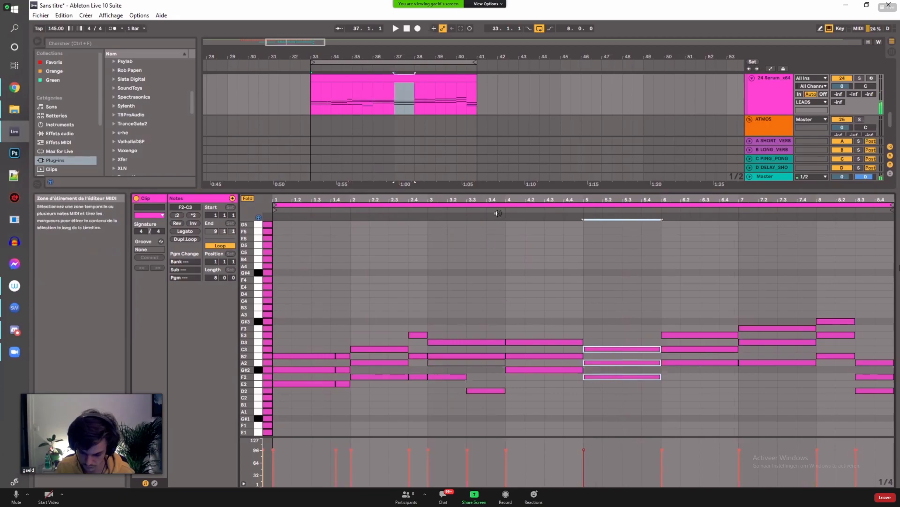
Step: Shorten bar 4's chord to its first half and move the F2, A2 and C3 chord into the second half
left_click_drag(305, 343, 312, 385)
left_click_drag(564, 326, 545, 342)
left_click_drag(601, 328, 584, 353)
left_click(621, 345)
Step: Copy bar 1's opening E2, G#2 and B2 chord to the start of bar 5
left_click_drag(328, 343, 313, 398)
left_click_drag(298, 357, 610, 361)
key("Up")
key("Up")
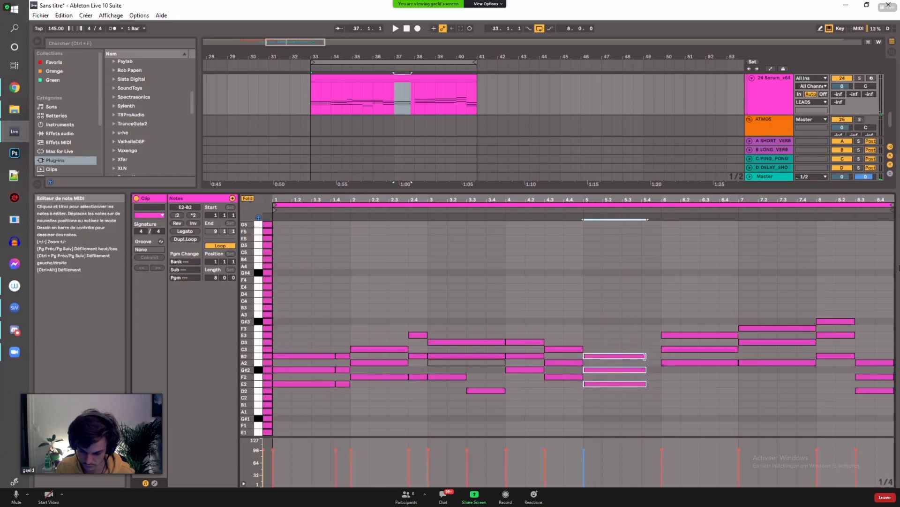
Step: Audition the passage and copy the short chord repeat from the end of bar 1 to the end of bar 5
key("space")
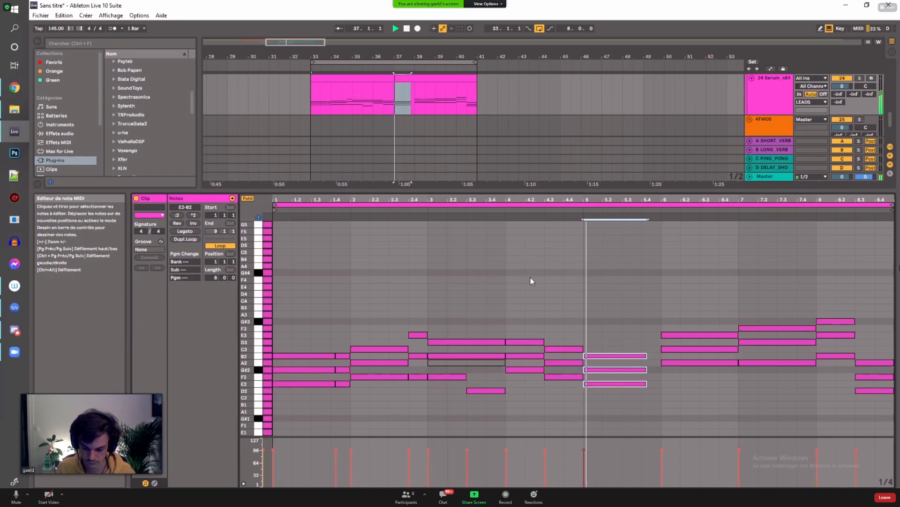
key("space")
left_click_drag(341, 329, 334, 384)
key("ctrl+c")
left_click(589, 358)
key("ctrl+v")
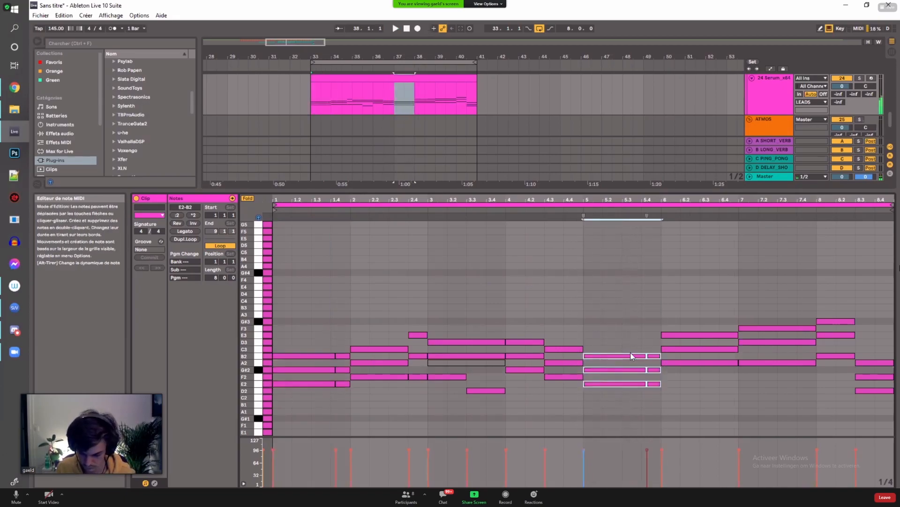
Step: Shorten bar 6's chord to three beats, place A2, D3 and G#3 on beat 4, and play the change
left_click_drag(653, 335, 719, 335)
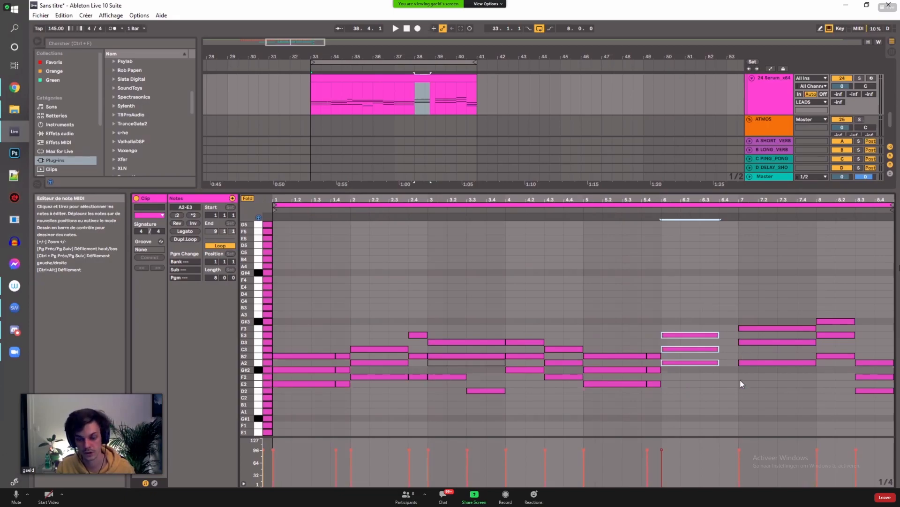
left_click_drag(421, 308, 725, 362)
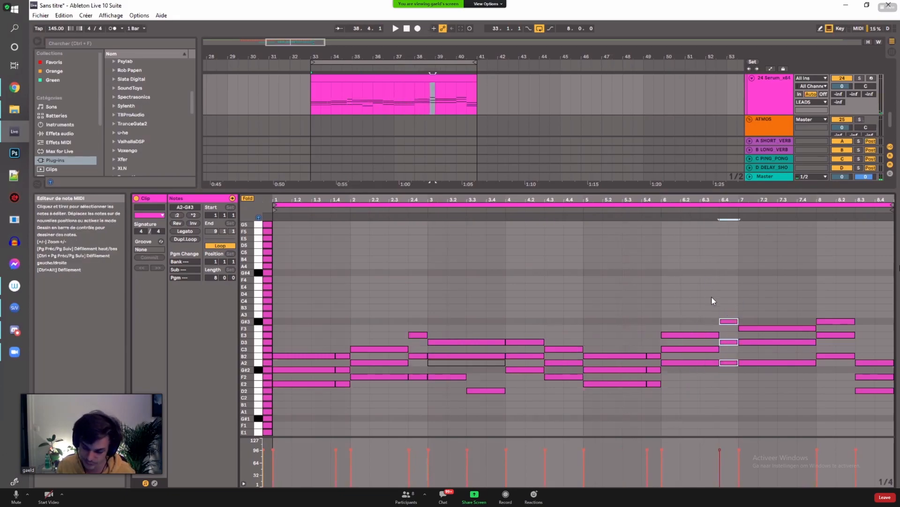
left_click_drag(692, 284, 700, 368)
left_click_drag(737, 305, 761, 367)
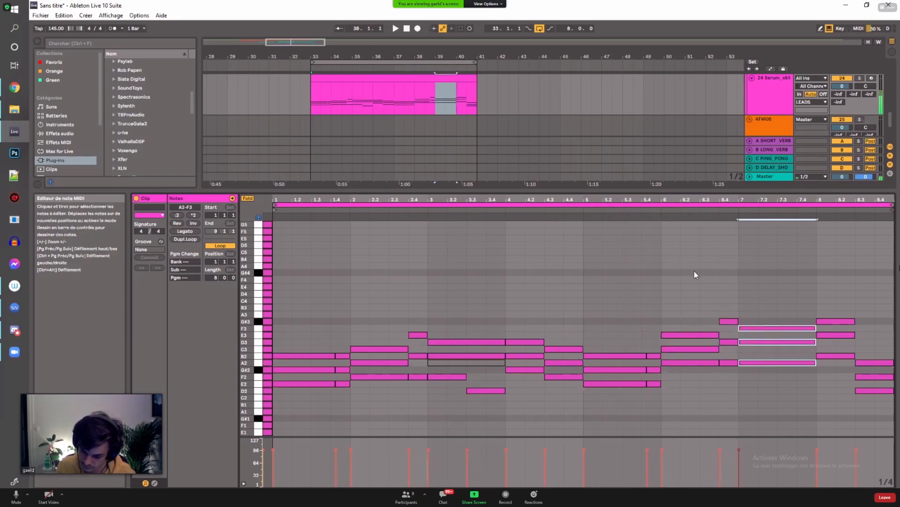
key("space")
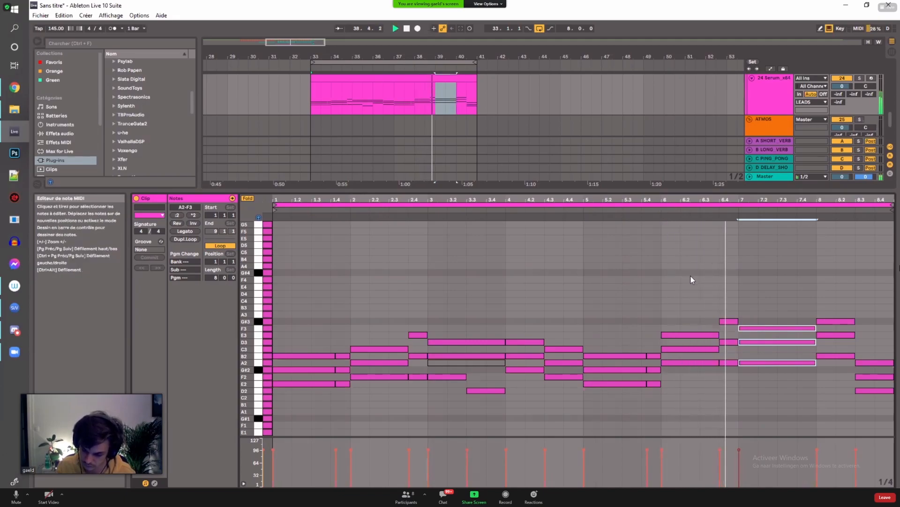
key("space")
Step: Shorten bar 7's A2 to the first half, add F2 in the second half, and audition through to the clip's end
left_click_drag(816, 363, 780, 364)
left_click(819, 388)
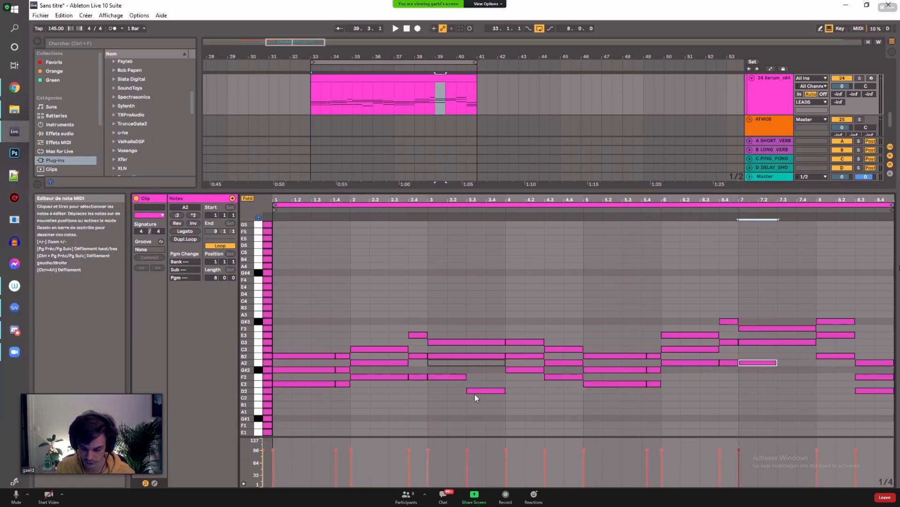
double_click(780, 376)
left_click_drag(765, 296, 775, 367)
left_click_drag(835, 279, 843, 373)
left_click_drag(879, 300, 887, 404)
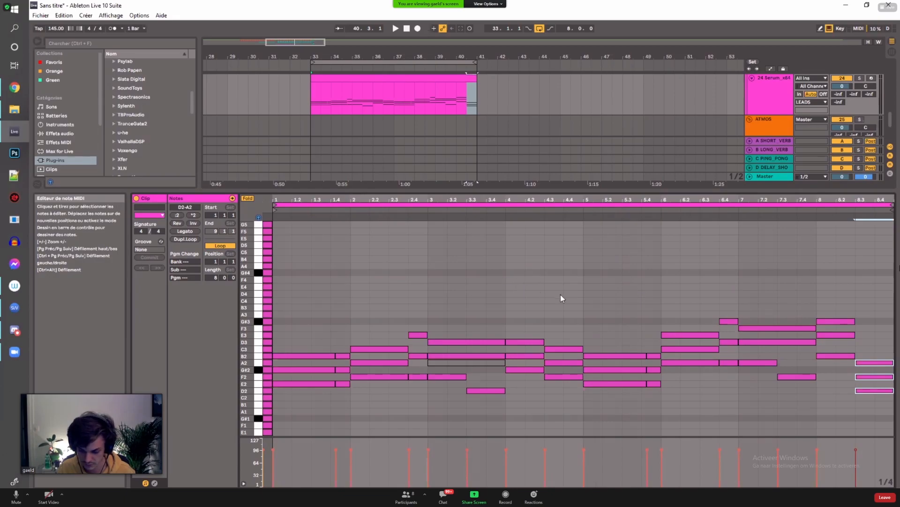
key("space")
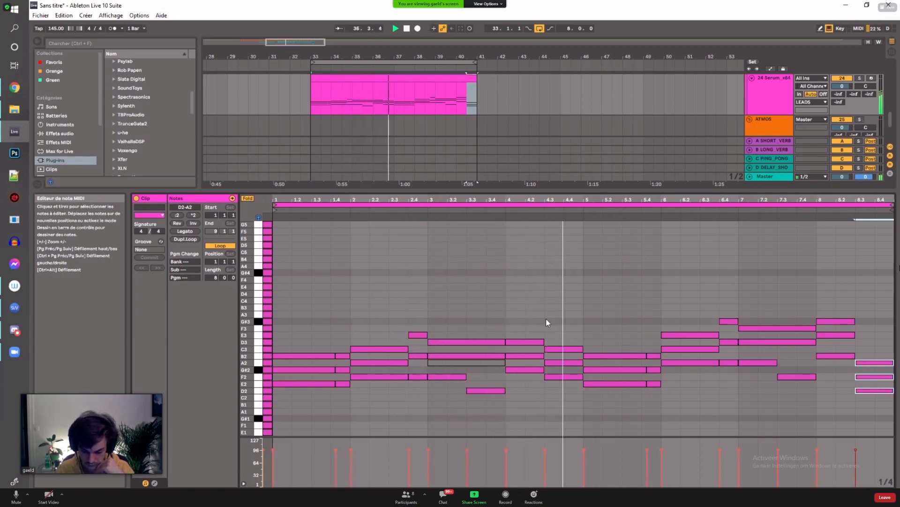
Step: Split bar 3's D3 and B2 at beat 3 and raise the top note of bar 4's first chord to E3
key("space")
left_click_drag(494, 311, 494, 359)
left_click_drag(449, 389, 455, 304)
left_click_drag(488, 299, 528, 301)
left_click_drag(567, 319, 570, 387)
left_click_drag(523, 342, 489, 398)
left_click(486, 324)
left_click_drag(517, 288, 524, 396)
left_click_drag(557, 299, 561, 448)
left_click(594, 328)
left_click_drag(592, 331, 593, 423)
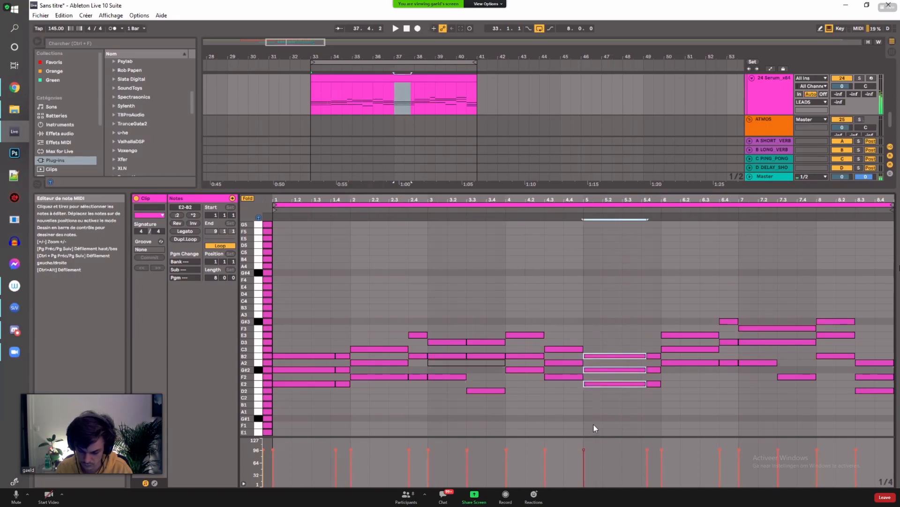
Step: Audition the chords of bars 3 to 5 one by one and play the clip from its start
left_click_drag(569, 371, 525, 394)
left_click(524, 368)
left_click_drag(561, 328, 564, 394)
left_click_drag(603, 313, 609, 397)
left_click_drag(449, 326, 450, 392)
left_click_drag(486, 326, 489, 398)
left_click_drag(521, 324, 524, 396)
left_click_drag(556, 299, 570, 404)
left_click_drag(599, 323, 602, 399)
left_click(279, 215)
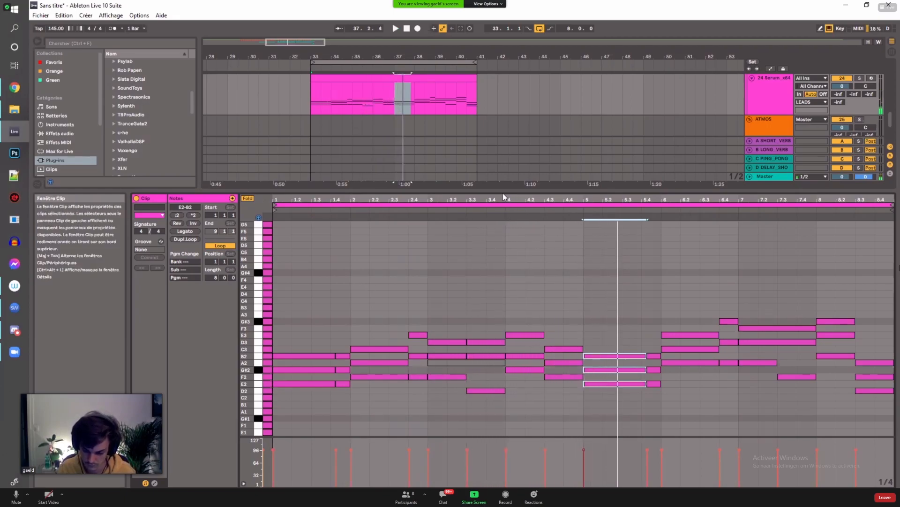
Step: Move the start of bar 3's second chord to beat 4 and extend the first chord to meet it
left_click_drag(497, 197, 497, 253)
left_click_drag(398, 296, 365, 379)
double_click(417, 363)
left_click_drag(423, 324, 426, 361)
left_click_drag(427, 408, 428, 408)
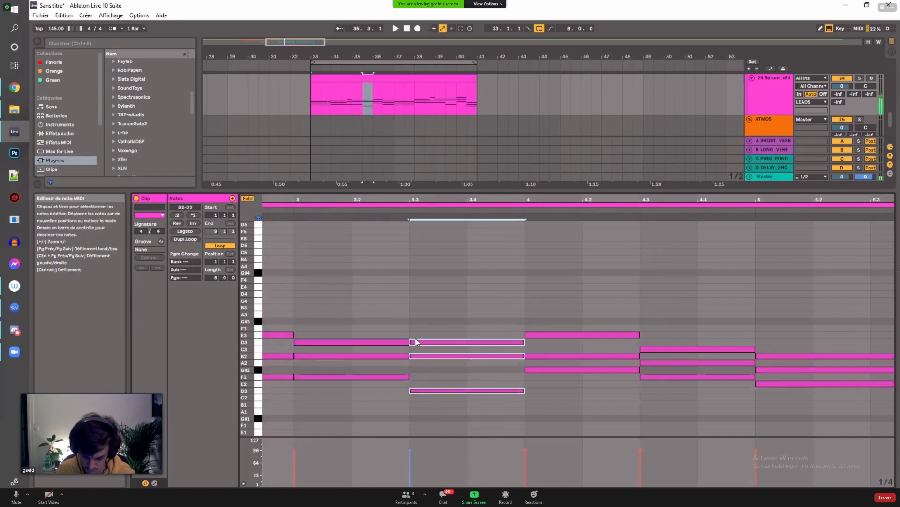
left_click_drag(412, 341, 471, 345)
left_click(375, 297)
left_click_drag(375, 298, 404, 380)
left_click_drag(409, 342, 466, 342)
right_click(452, 286)
left_click(620, 303)
left_click_drag(620, 305, 601, 403)
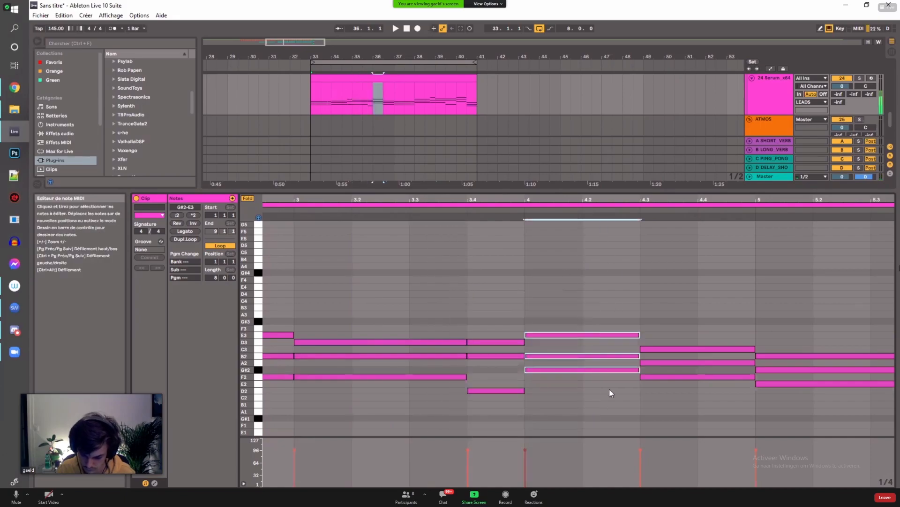
Step: Play from bar 4, set the fixed grid to 1/16 and shorten the F2, A2 and C3 chord on beat 3 to one beat
key("space")
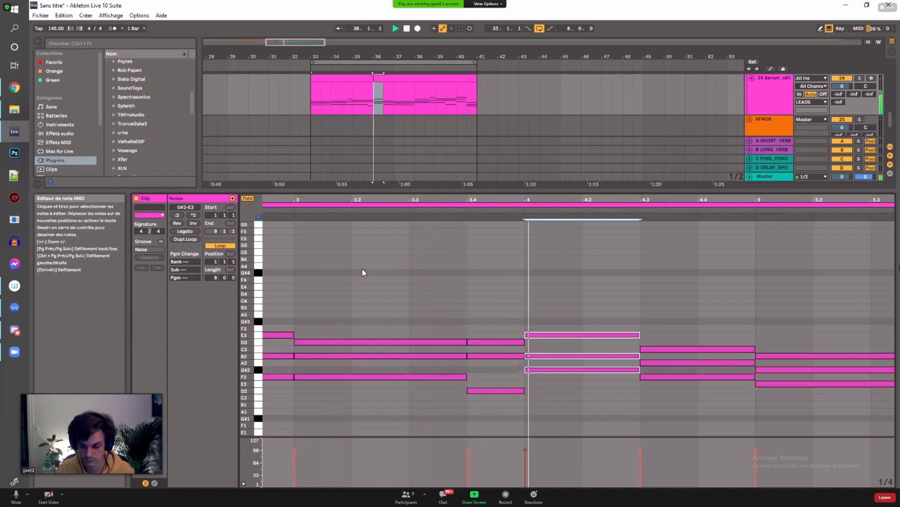
left_click_drag(469, 207, 366, 202)
key("space")
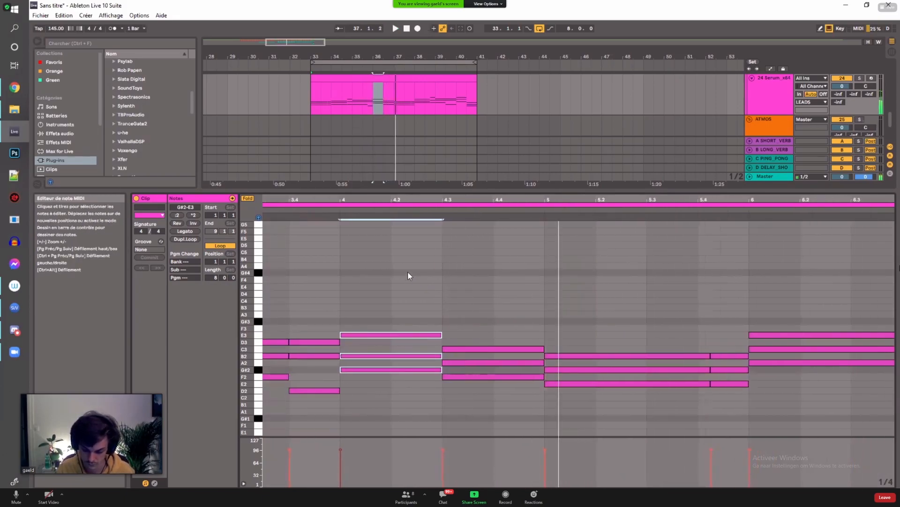
right_click(407, 271)
left_click(465, 415)
left_click_drag(459, 338, 487, 380)
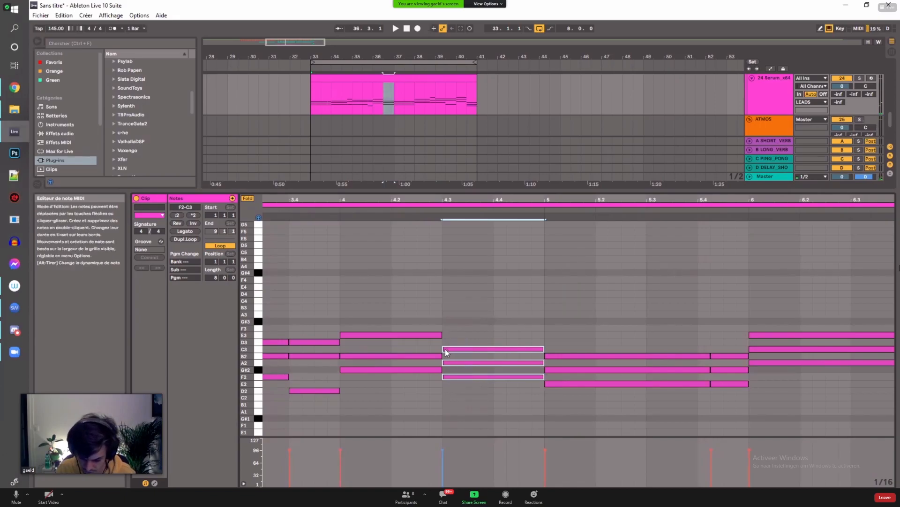
left_click_drag(543, 347, 493, 349)
Step: Add a C3, A2 and F2 chord lasting three sixteenths on beat 4 of bar 4
double_click(500, 349)
double_click(500, 363)
double_click(500, 369)
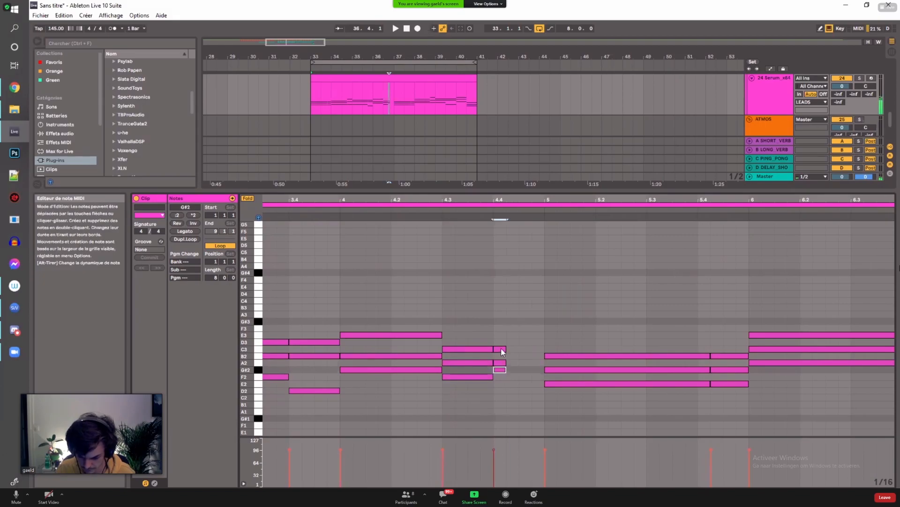
left_click_drag(500, 370, 526, 349)
left_click(500, 363, "shift")
left_click(500, 349, "shift")
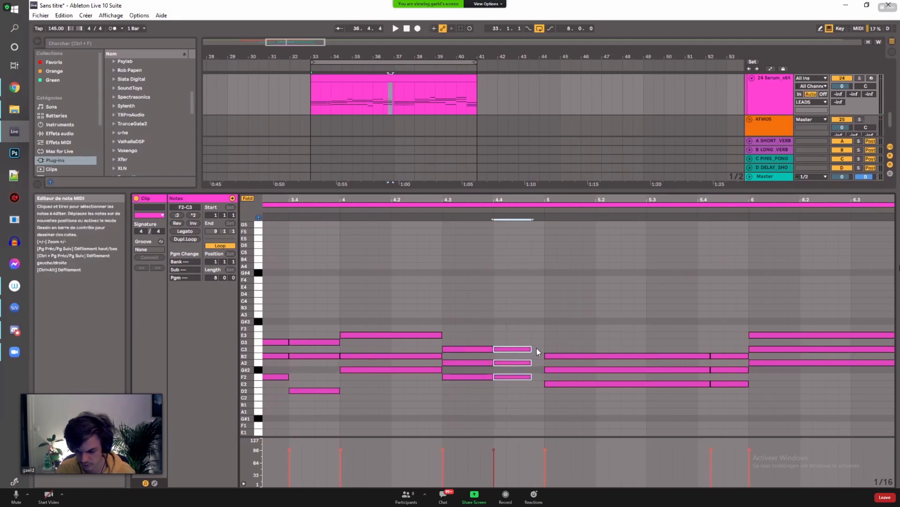
Step: Fill the last sixteenth of bar 4 with a repeat of C3, A2 and F2, and play the result
double_click(538, 349)
double_click(538, 363)
double_click(538, 376)
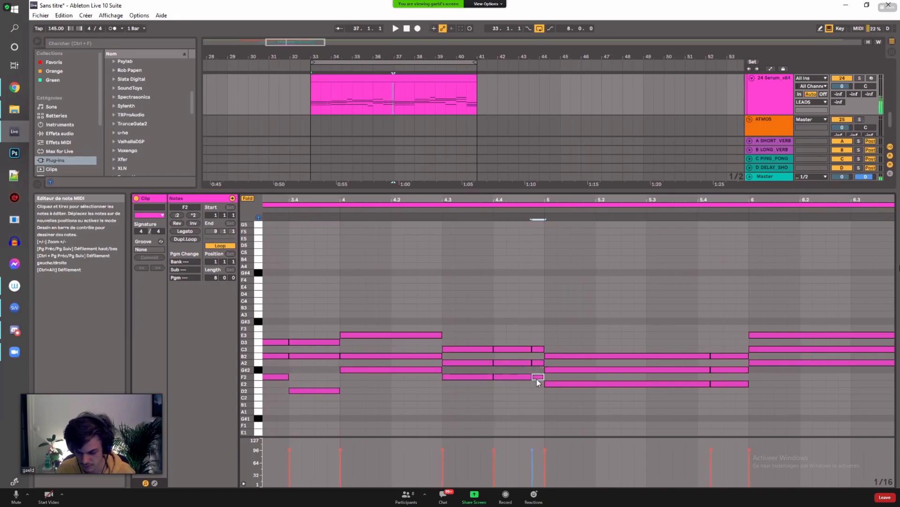
key("space")
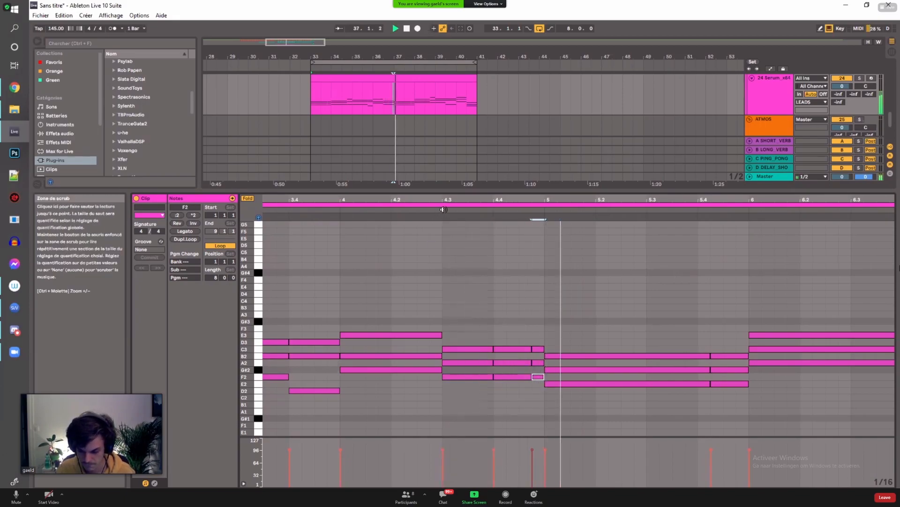
left_click(477, 319)
key("space")
Step: Shorten bar 4's beat 3 chord to one sixteenth, shift the following repeat one sixteenth earlier, and play the new rhythm
left_click_drag(492, 352, 469, 379)
key("ctrl+z")
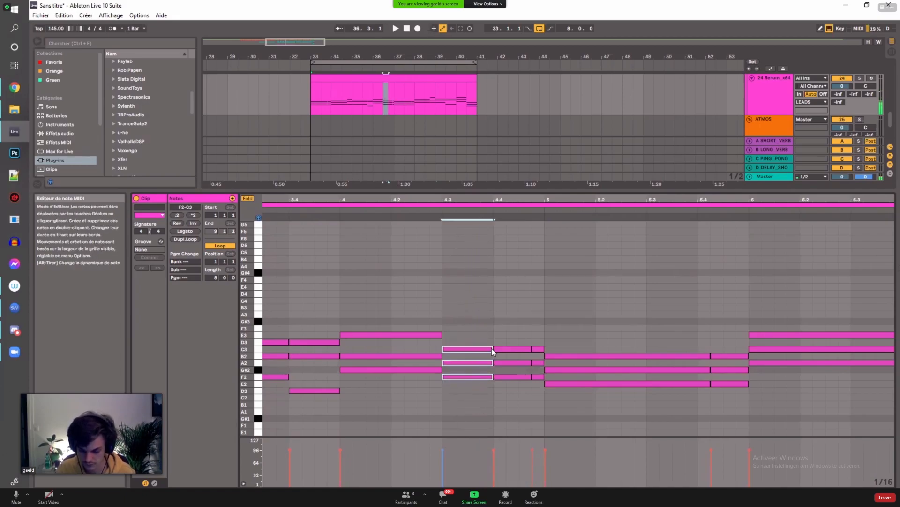
left_click_drag(492, 349, 457, 350)
left_click_drag(514, 339, 493, 352)
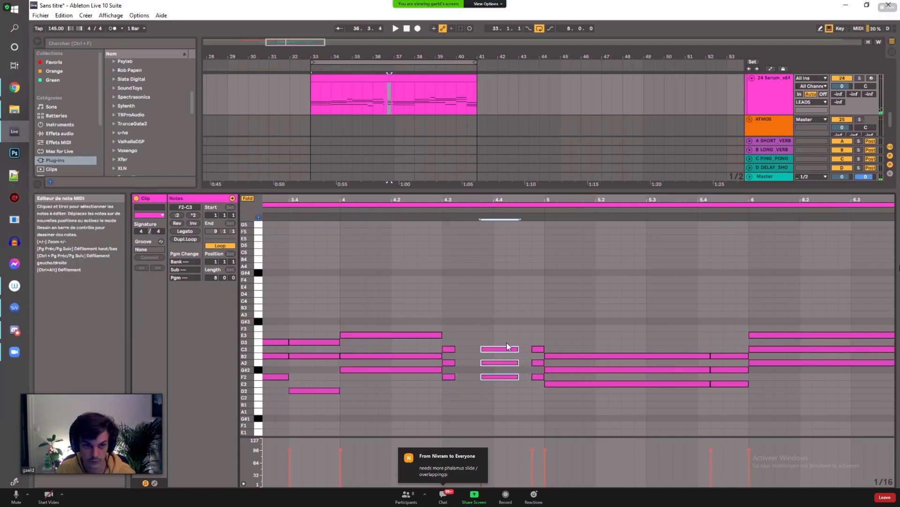
left_click(441, 211)
key("space")
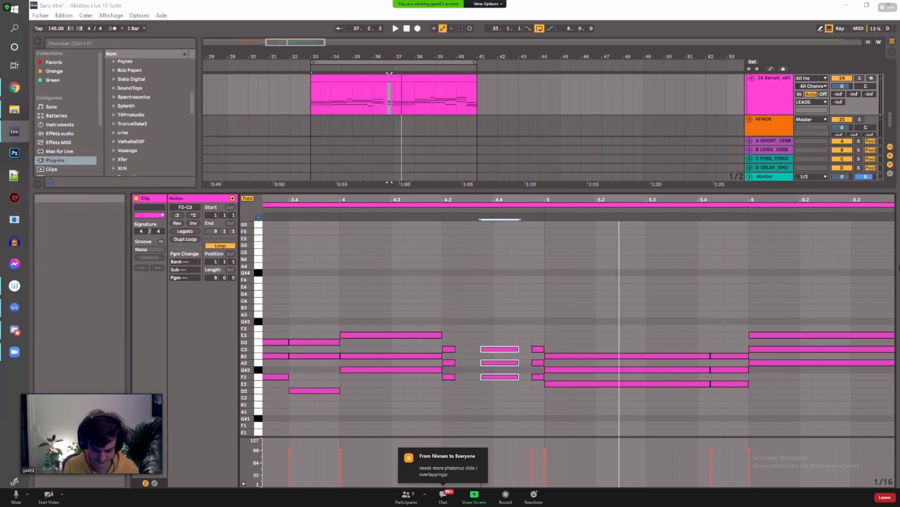
left_click(339, 212)
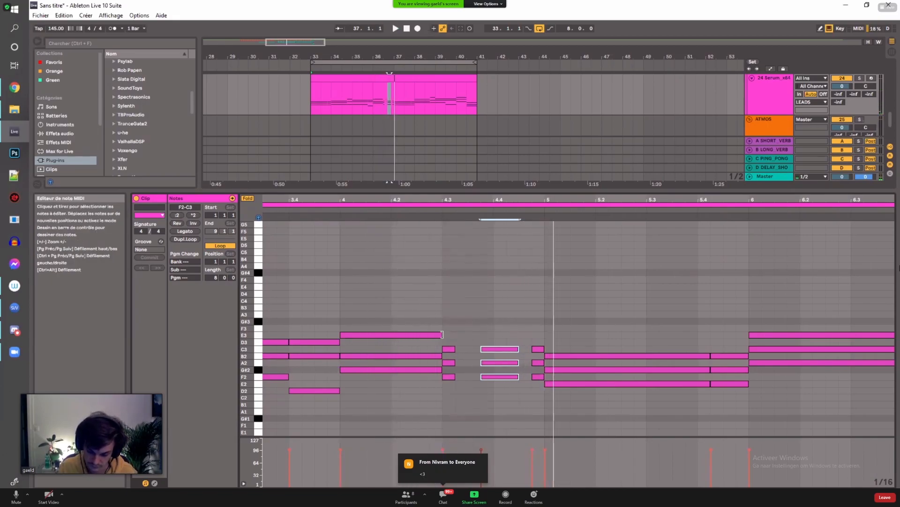
Step: Close the gaps in bar 4 by extending the beat 3 chord to three sixteenths and the last repeat to two, then play from bar 4
left_click_drag(449, 326, 452, 426)
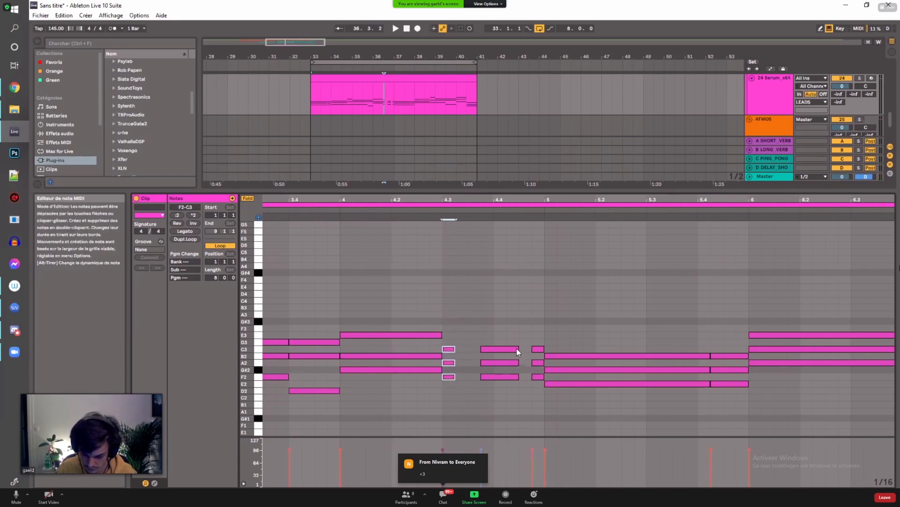
mouse_move(538, 407)
left_mouse_down()
mouse_move(539, 354)
mouse_move(529, 351)
mouse_move(544, 350)
left_mouse_up()
left_click_drag(453, 330, 480, 350)
left_click(338, 209)
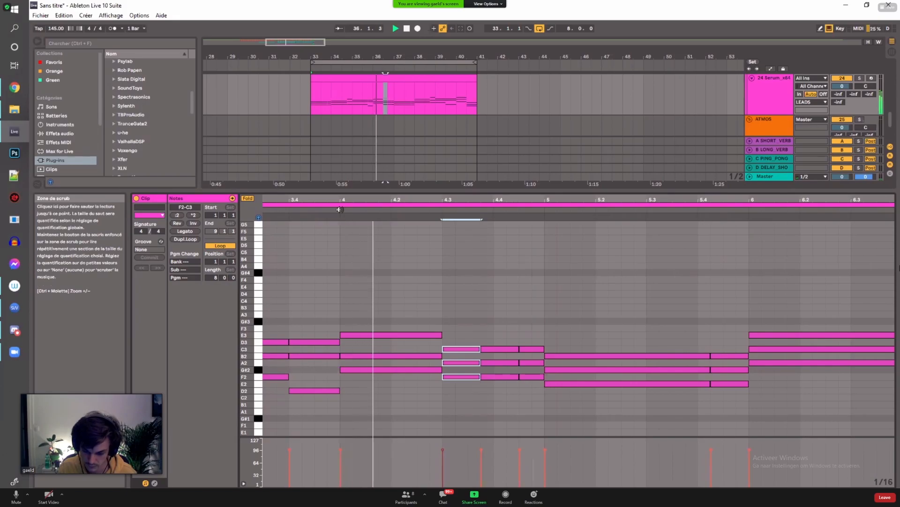
Step: Slightly shorten the three C3, A2 and F2 chords in the second half of bar 4 and play the result
key("space")
left_click_drag(463, 302, 540, 352)
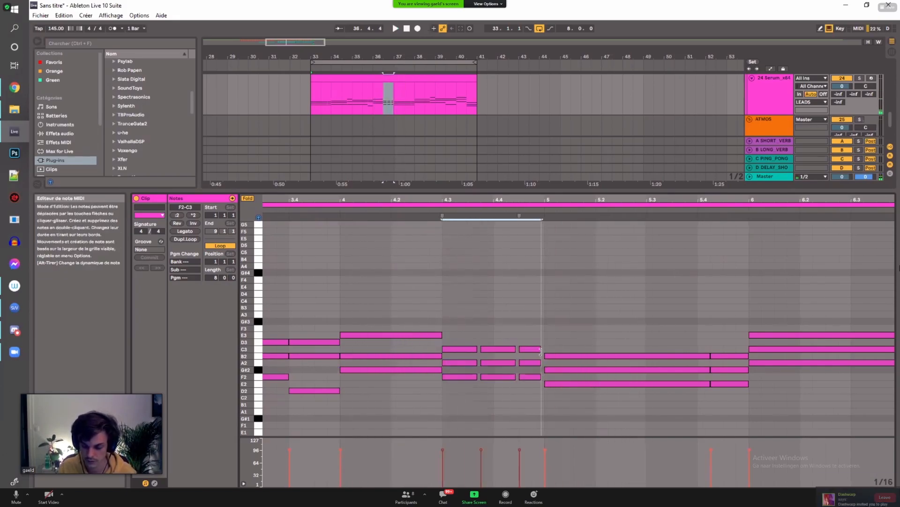
left_click_drag(493, 201, 565, 199)
key("space")
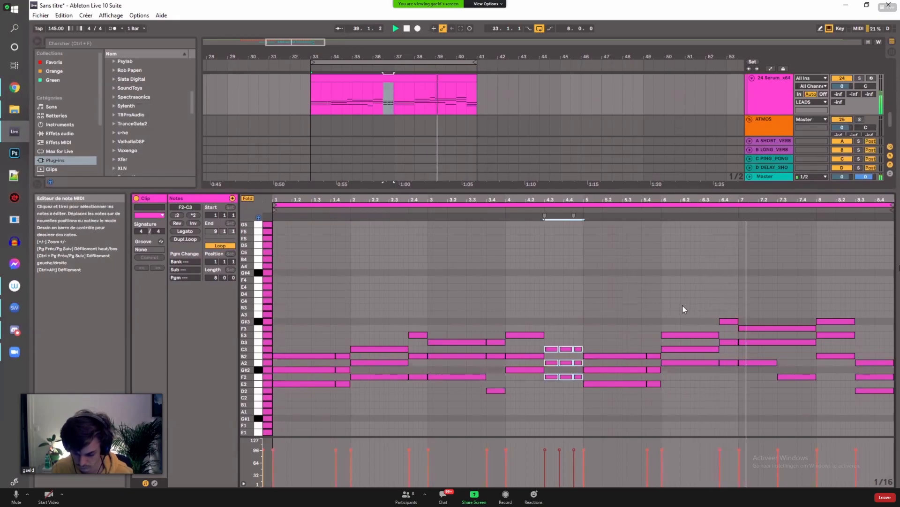
key("space")
left_click(684, 334)
key("Down")
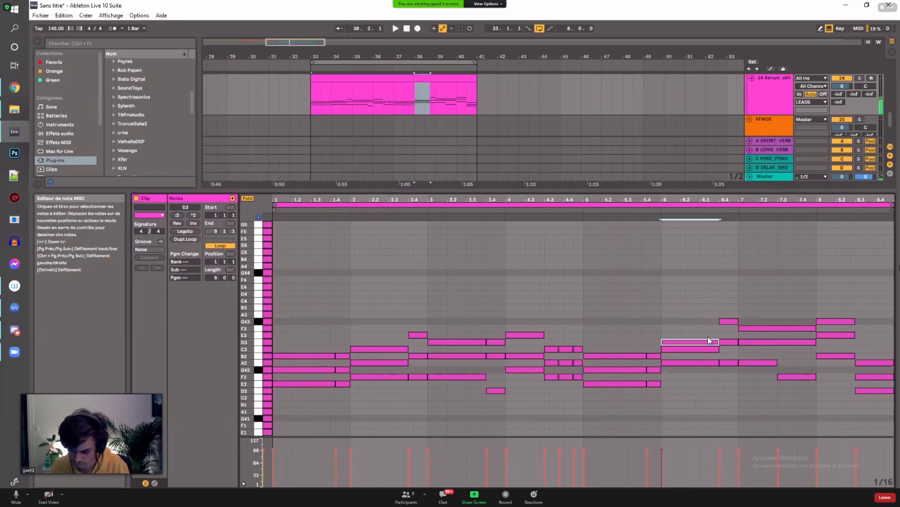
key("shift+Up")
key("ctrl+z")
key("ctrl+z")
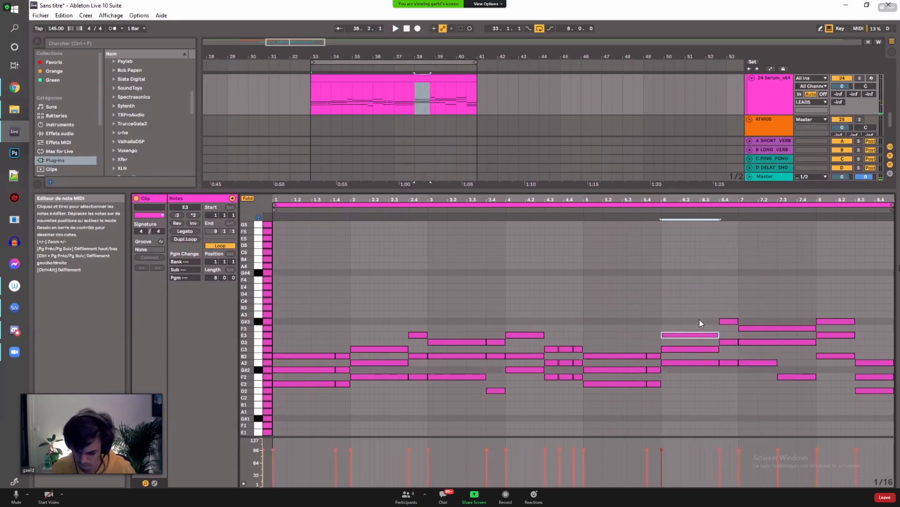
Step: Lower bar 6's E3 and the G#3 on its beat 4 by one octave, and play the new voicing
key("shift+Down")
left_click(727, 321)
key("shift+Down")
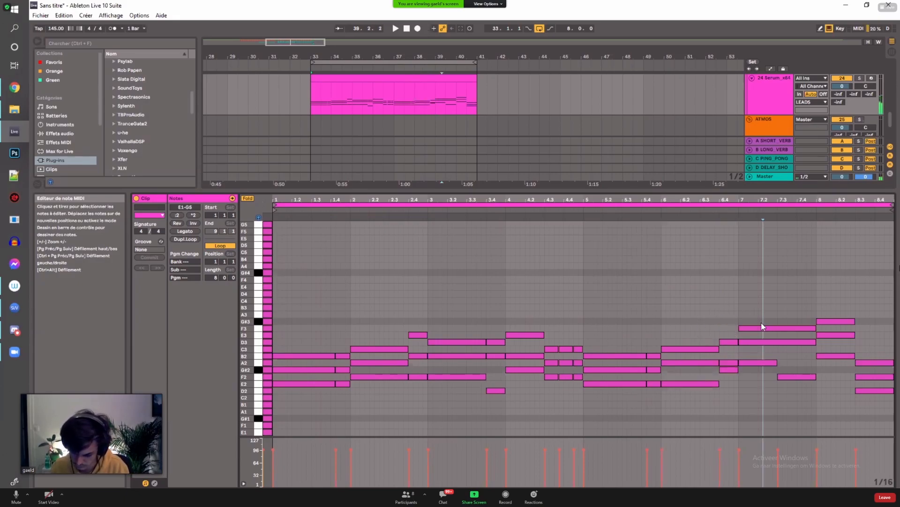
left_click(762, 328)
key("space")
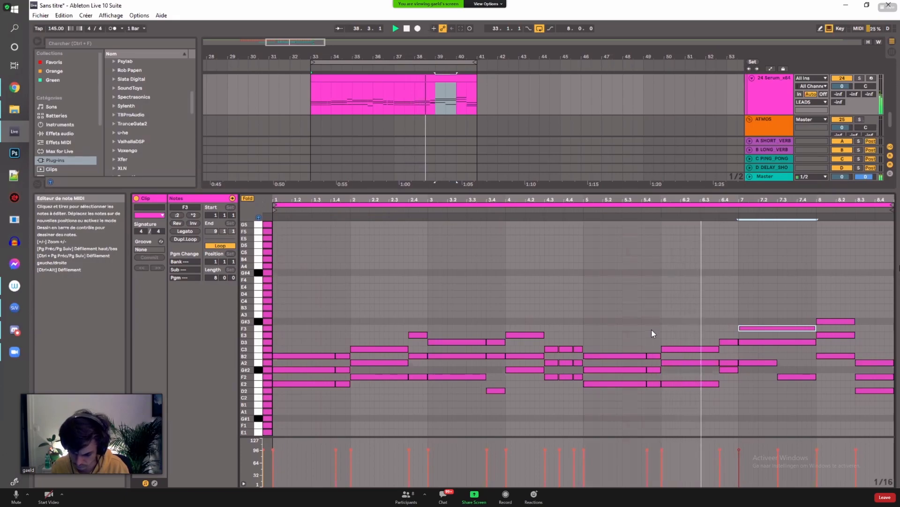
key("space")
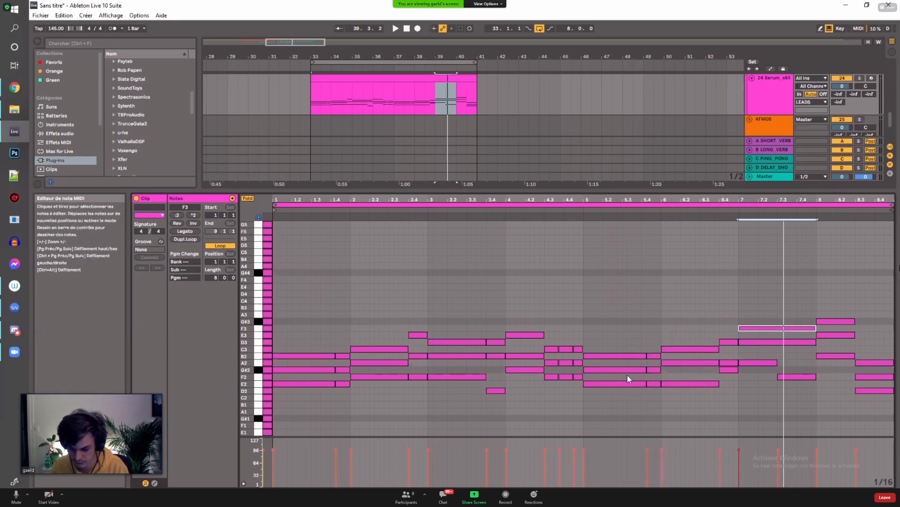
Step: Try bar 6's E2 one octave higher at E3, playing from bar 5
left_click(676, 374)
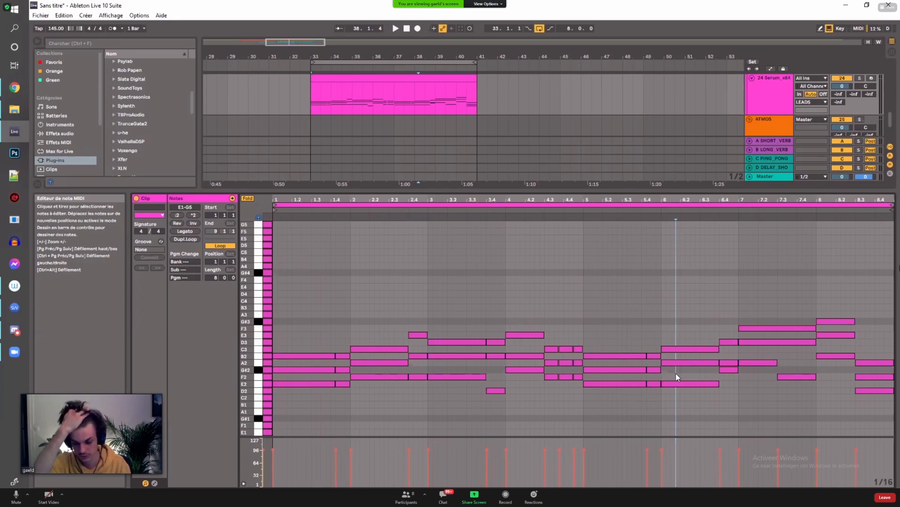
left_click(676, 382)
key("shift+Up")
left_click(587, 208)
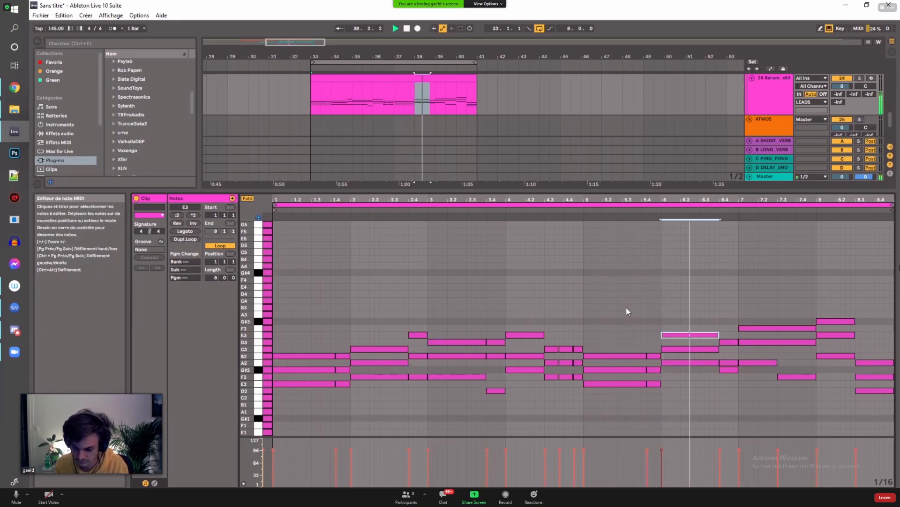
key("space")
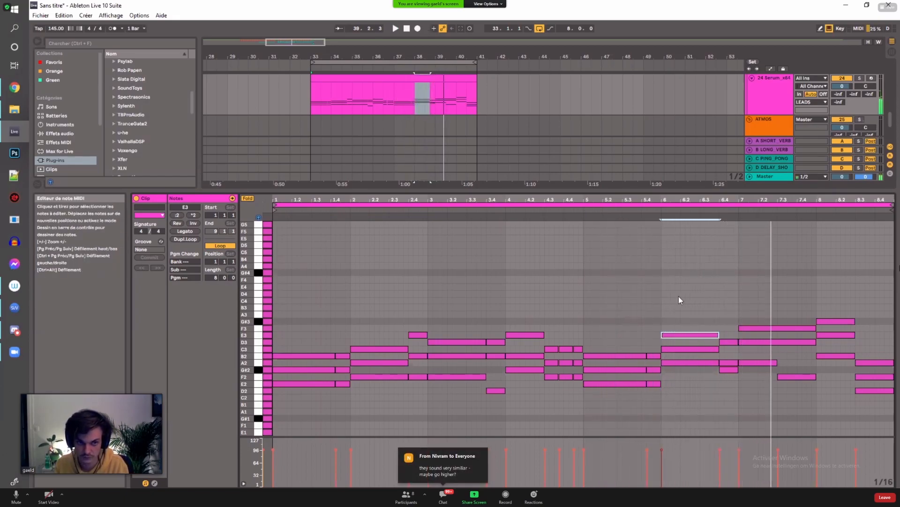
Step: Return bar 6's E3 one octave down to E2 and play from bar 5 again
left_click(676, 319)
left_click(677, 334)
key("shift+Down")
left_click(583, 210)
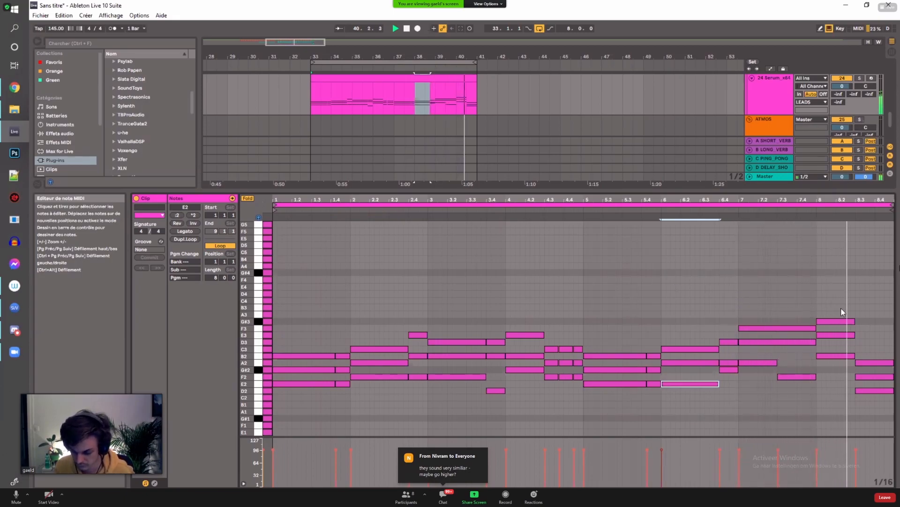
Step: Shorten bar 7's F3 to beats 1 and 2, and add a G#3 over beats 3 and 4
left_click_drag(784, 378, 781, 327)
left_click_drag(797, 378, 769, 364, "ctrl")
Step: Audition the last chord of bar 8 and the chords of bars 5 to 7 one at a time
left_click_drag(873, 288, 868, 432)
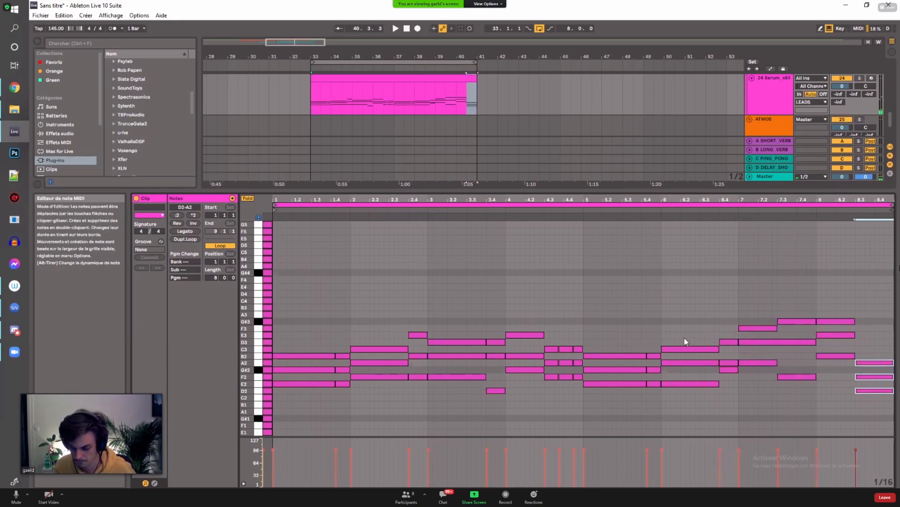
left_click_drag(618, 334, 624, 389)
left_click_drag(682, 312, 699, 412)
left_click_drag(728, 324, 738, 373)
left_click_drag(756, 306, 762, 368)
left_click_drag(808, 299, 796, 387)
Step: Raise the G#2 on beat 4 of bar 6 by an octave to G#3 and audition the chords through bar 8
left_click_drag(728, 369, 698, 395)
left_click_drag(728, 300, 733, 368)
left_click_drag(763, 304, 770, 396)
left_click_drag(800, 304, 801, 385)
left_click_drag(863, 306, 874, 432)
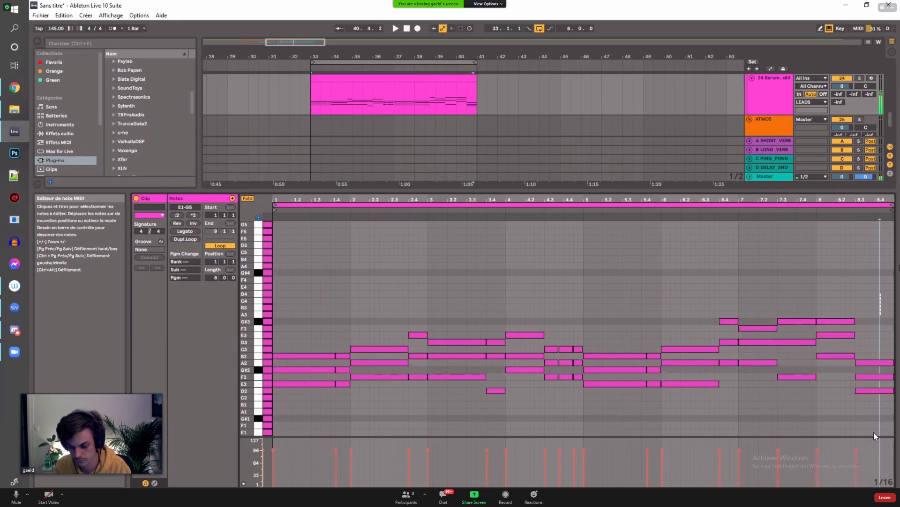
Step: Lower bar 8's G#3 by an octave to G#2, then audition the chords and play from bar 5
left_click(837, 322)
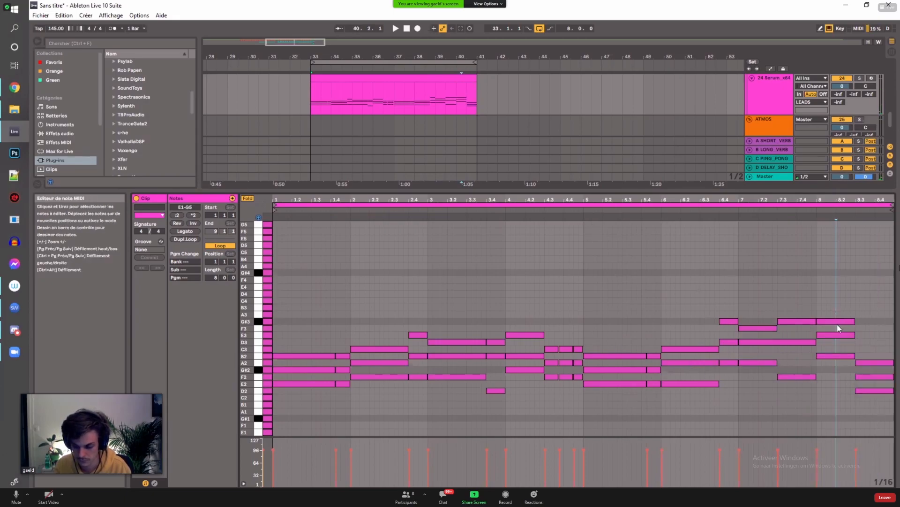
key("shift+Down")
left_click(796, 321)
left_click_drag(844, 312, 847, 384)
left_click_drag(874, 313, 880, 423)
left_click_drag(614, 331, 624, 415)
left_click_drag(643, 374, 657, 384)
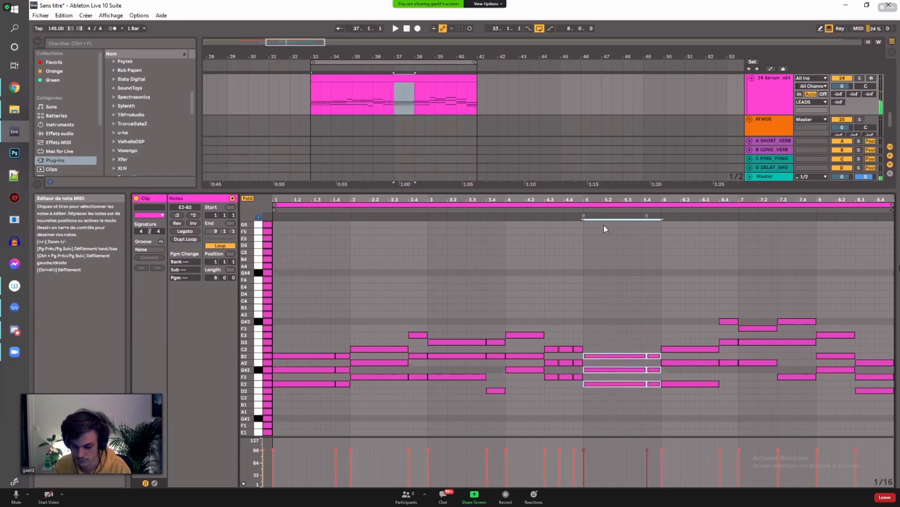
left_click(584, 210)
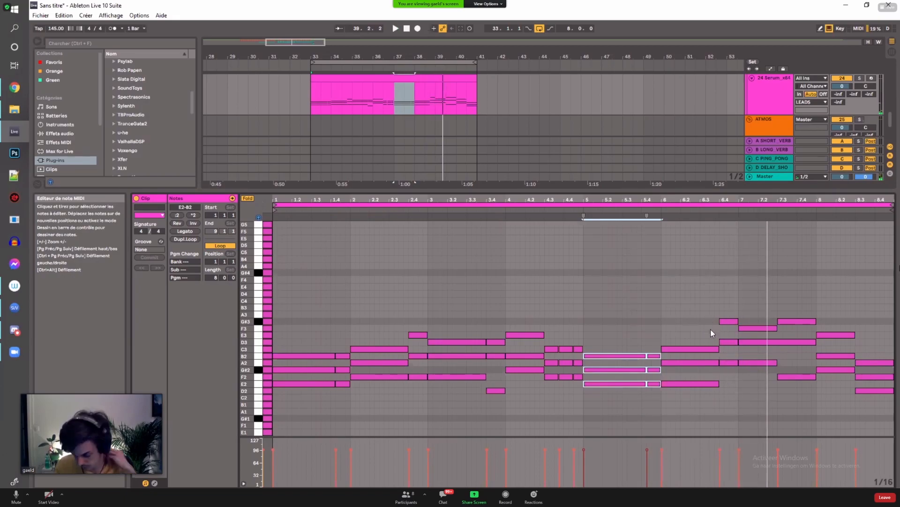
Step: Shorten bar 6's opening C3, A2 and E2 chord to nine sixteenths and play from bar 6
left_click_drag(713, 321, 716, 394)
left_click_drag(719, 348, 692, 411)
left_click_drag(716, 372, 738, 310)
left_click(661, 211)
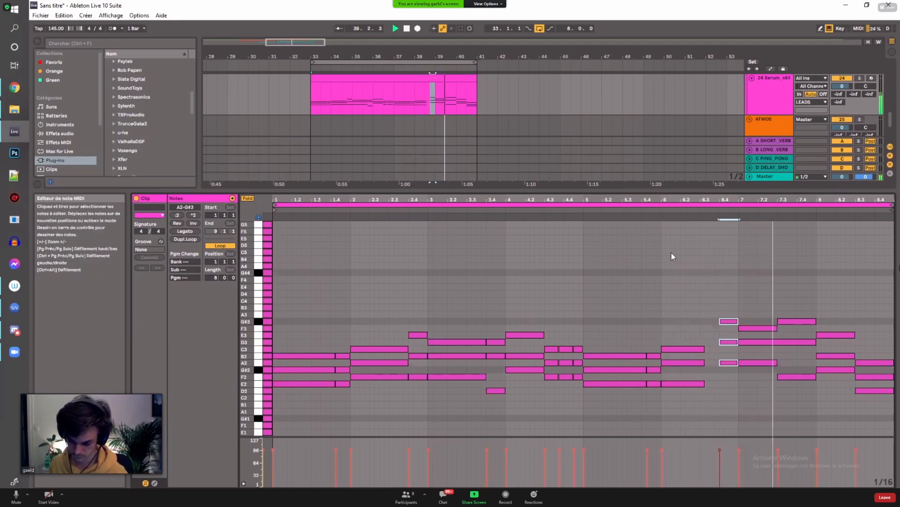
key("space")
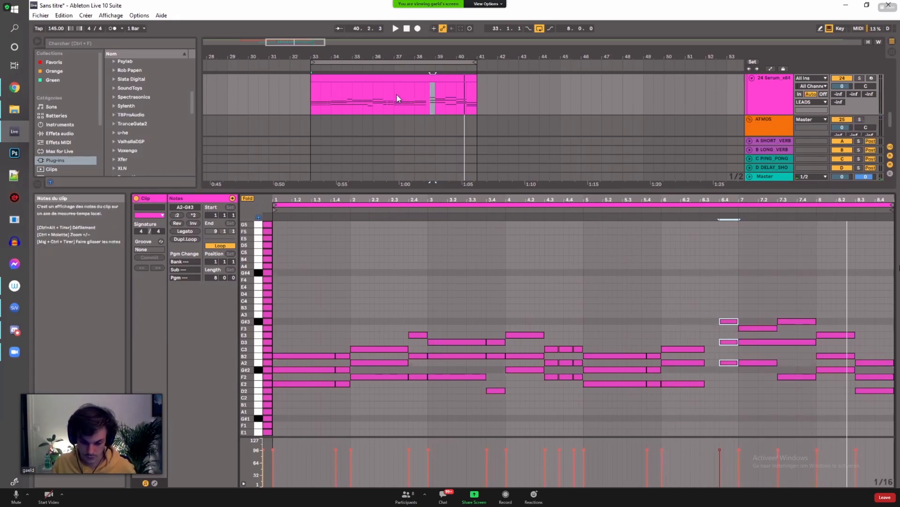
Step: Loop the first four bars of the lead clip, from bar 33 to bar 37, and start playback
left_click_drag(396, 94, 307, 91)
key("ctrl+l")
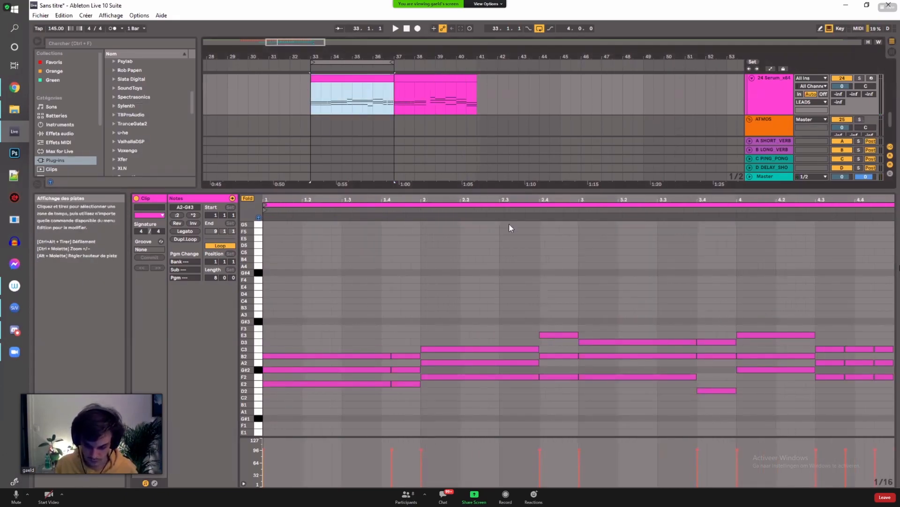
key("space")
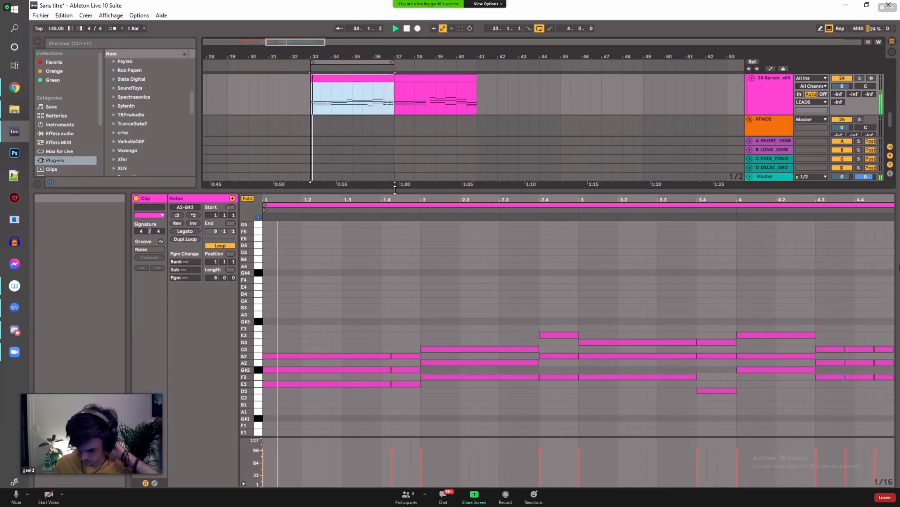
key("space")
Step: Set the lead clip's second four bars aside at bar 51 and copy its first four bars to bar 37
left_click_drag(377, 190, 367, 395)
scroll(414, 240, "up", 1)
left_click_drag(410, 244, 734, 260)
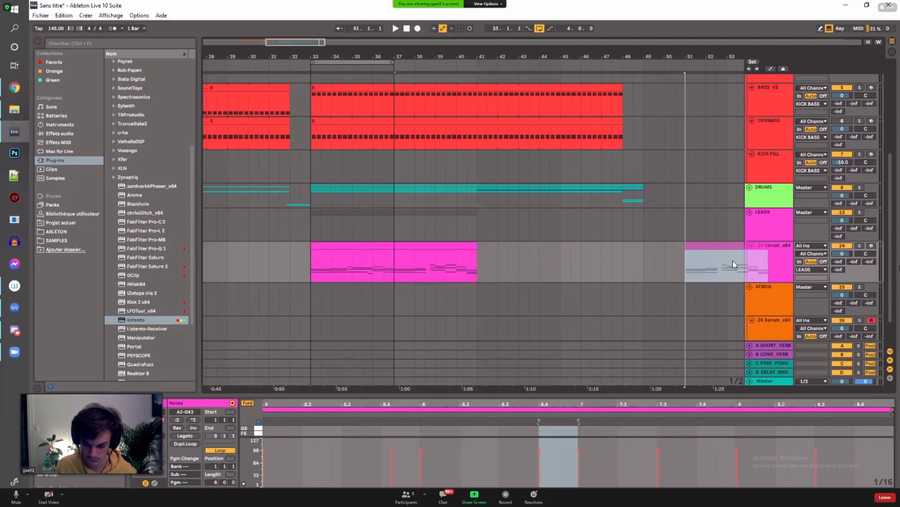
left_click_drag(346, 247, 423, 248)
scroll(372, 204, "down", 2)
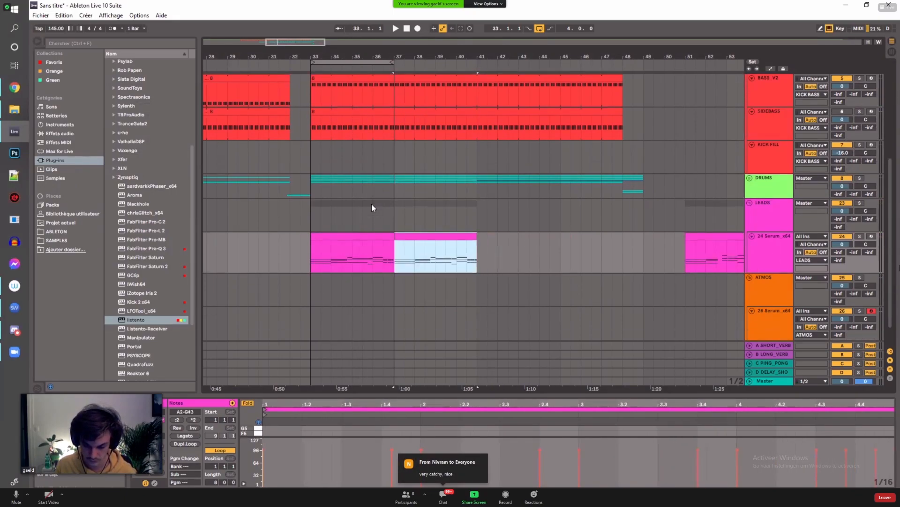
Step: Insert a new Vital MIDI track in the LEADS group directly below the Serum lead track
left_click(361, 209)
left_click(433, 209, "shift")
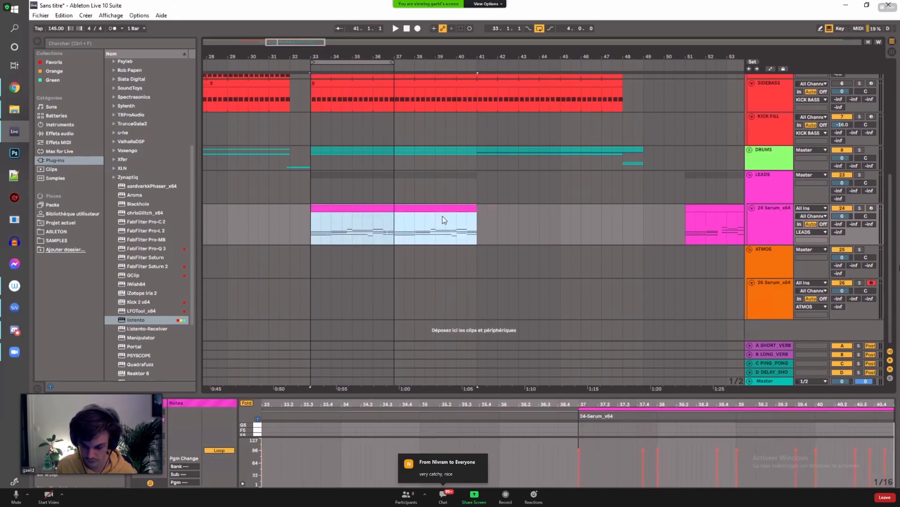
left_click(767, 222)
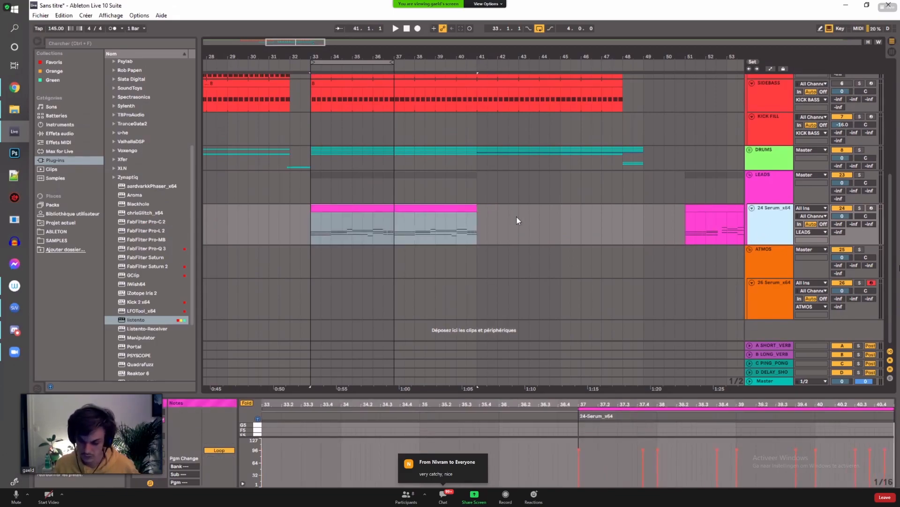
key("ctrl+z")
Step: Copy both four-bar Serum lead clips onto the Vital track at bar 33
left_click_drag(477, 221, 389, 210)
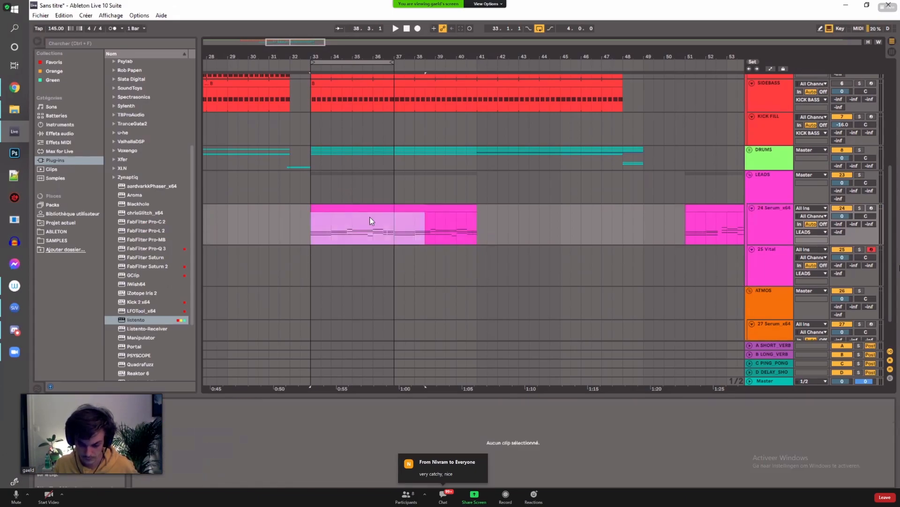
left_click(411, 211)
left_click(381, 209, "shift")
left_click(435, 209, "shift")
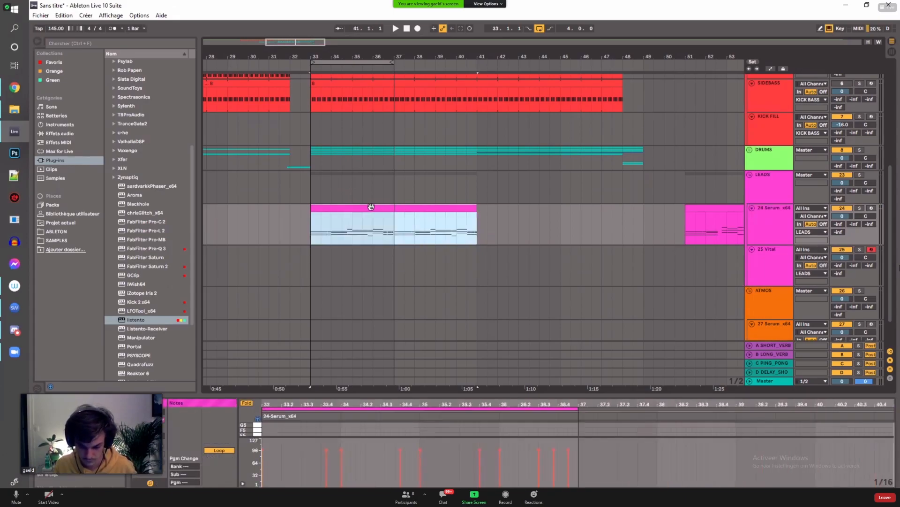
left_click_drag(351, 206, 355, 249)
left_click(762, 271)
scroll(516, 235, "down", 2)
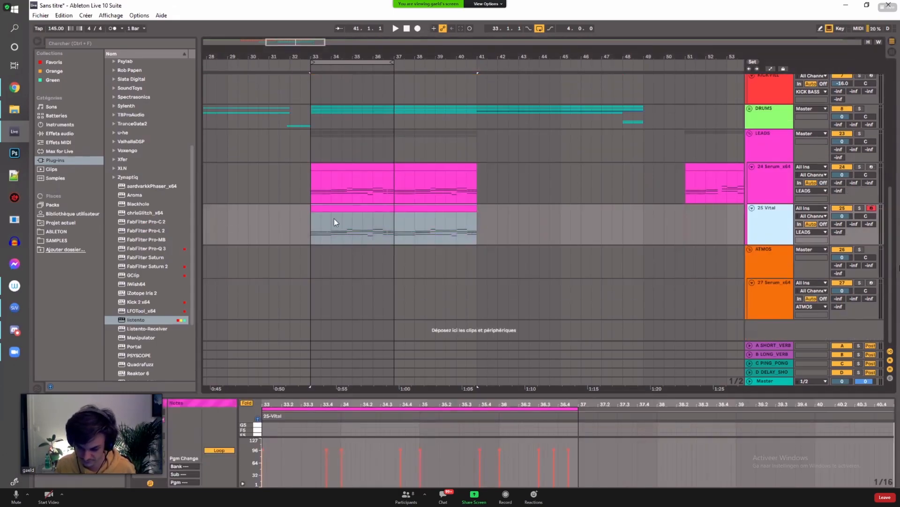
Step: Play the Serum and Vital lead clips together from bar 33
left_click(311, 224)
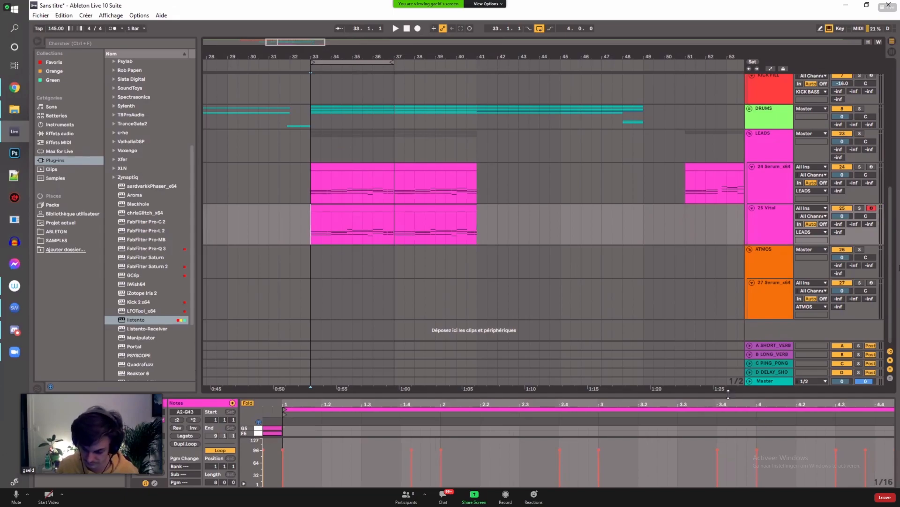
left_click_drag(729, 392, 729, 337)
scroll(339, 183, "down", 2)
key("space")
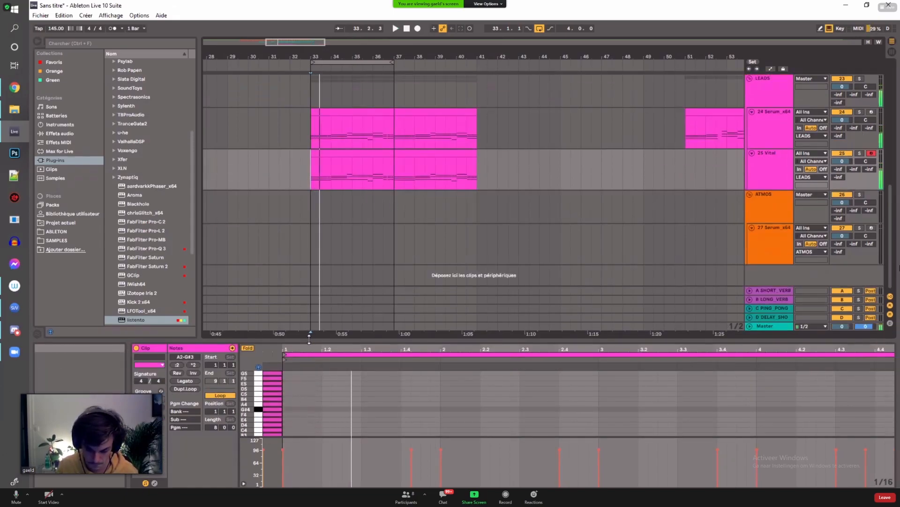
Step: Show the Vital track's device chain and replace the Vital instrument with Serum_x64
left_click_drag(310, 338, 310, 308)
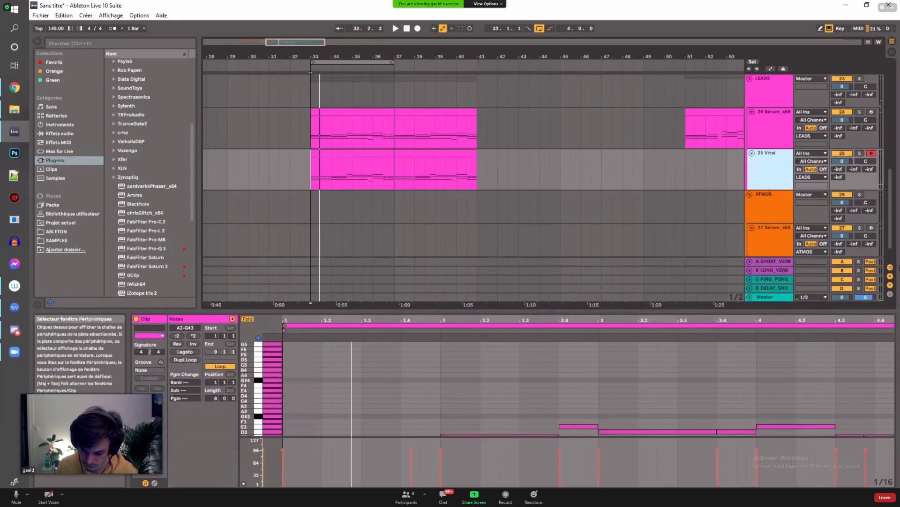
left_click(859, 496)
scroll(142, 331, "down", 3)
scroll(133, 316, "up", 2)
scroll(134, 266, "down", 3)
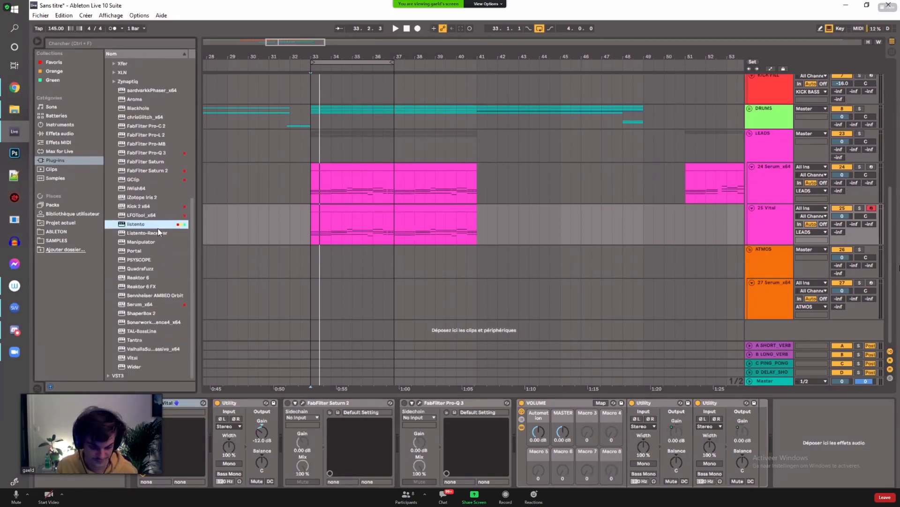
scroll(155, 228, "up", 2)
scroll(154, 227, "down", 2)
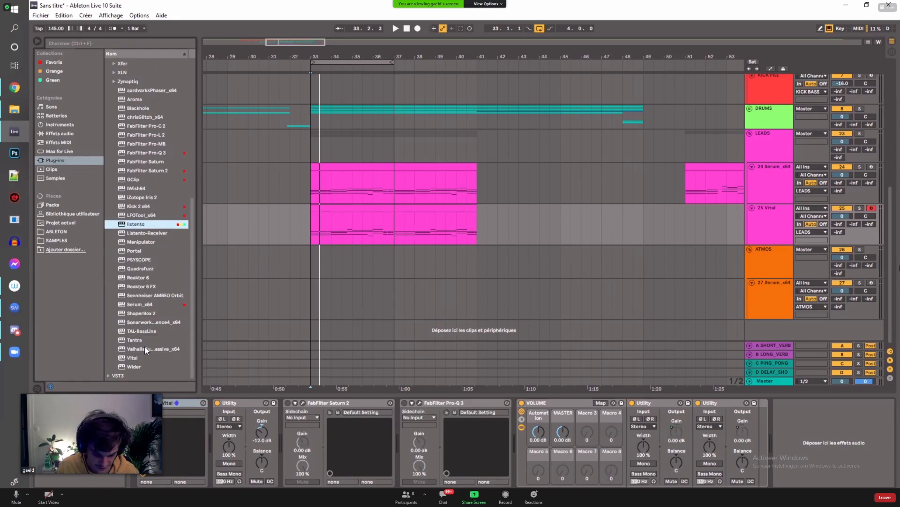
left_click(143, 304)
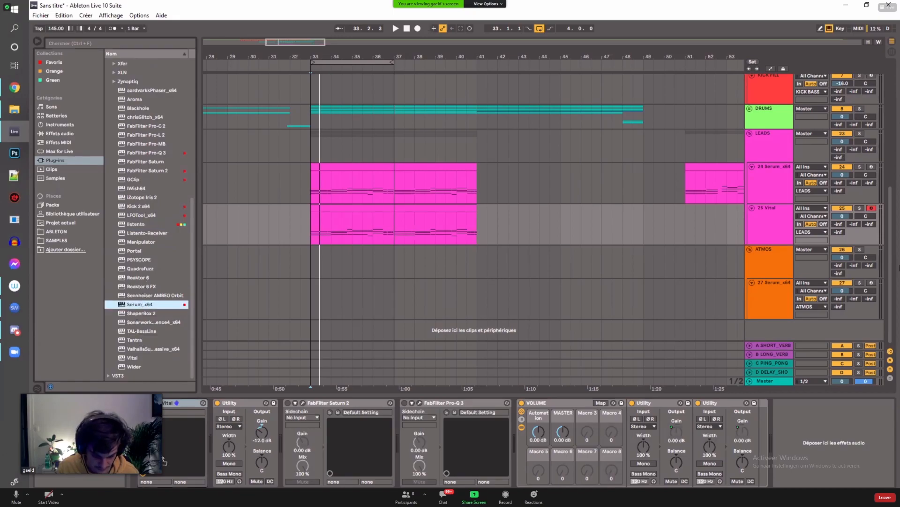
left_click_drag(163, 438, 163, 444)
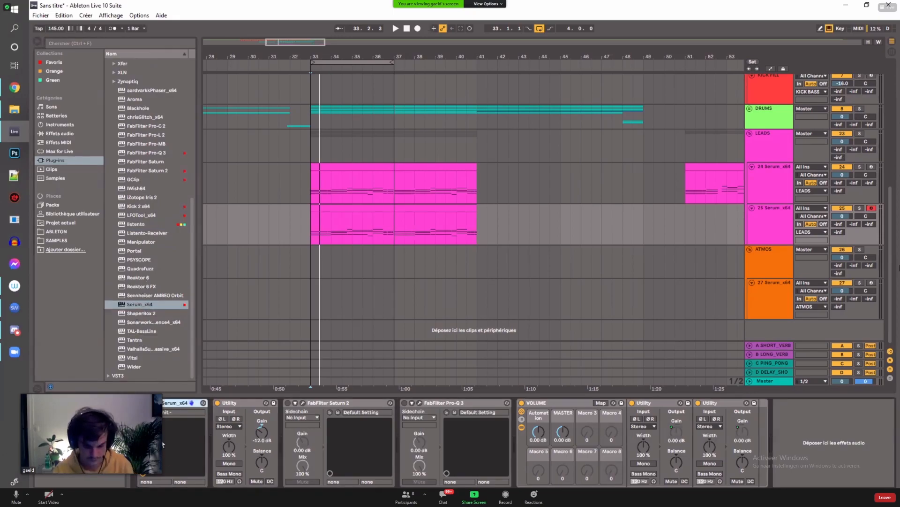
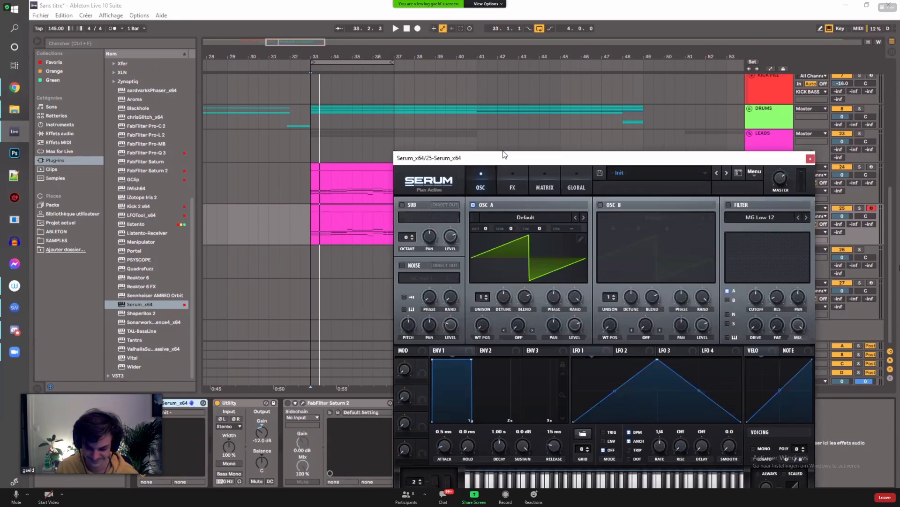
Step: Solo the second Serum track and play its first lead clip from bar 33
left_click_drag(504, 155, 522, 69)
left_click(342, 209)
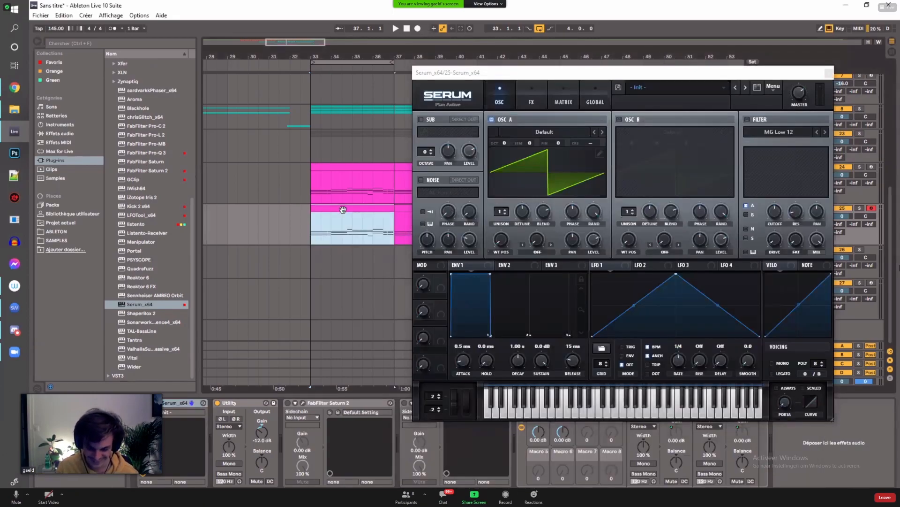
left_click(858, 210)
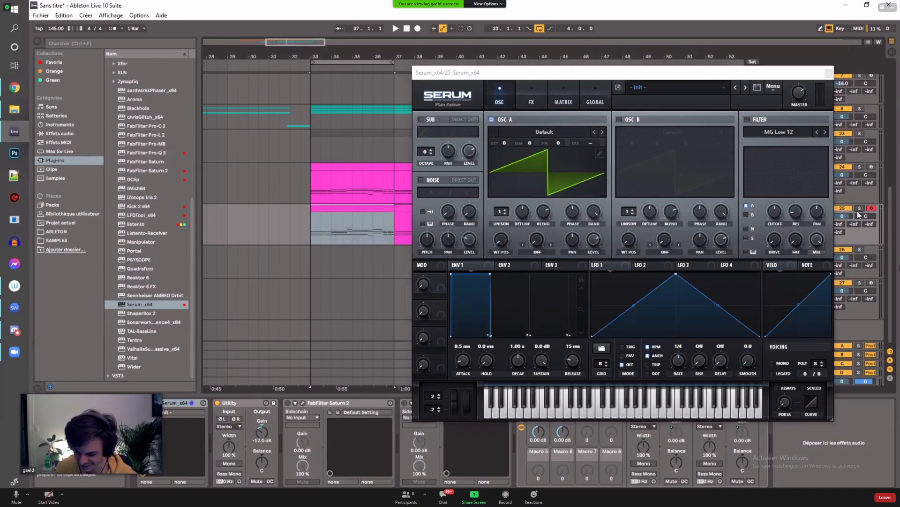
key("space")
Step: Open the second Serum track's first clip in an enlarged note editor and move the Serum window clear of the notes
double_click(360, 208)
left_click(299, 309)
left_click_drag(298, 307, 301, 143)
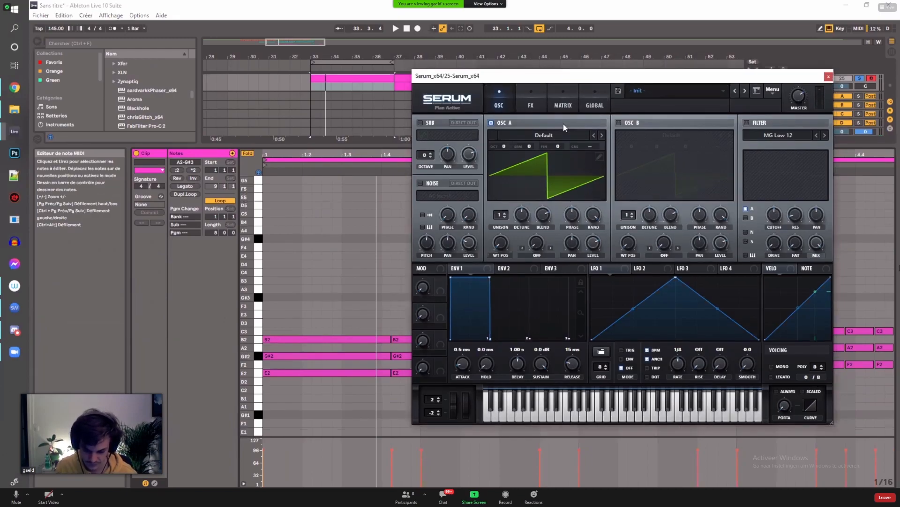
left_click_drag(586, 75, 19, 116)
left_click_drag(220, 117, 158, 125)
Step: Deactivate all the chord notes in the clip and pick the first chord's B2 and G#2 notes for reference
left_click_drag(324, 253, 891, 425)
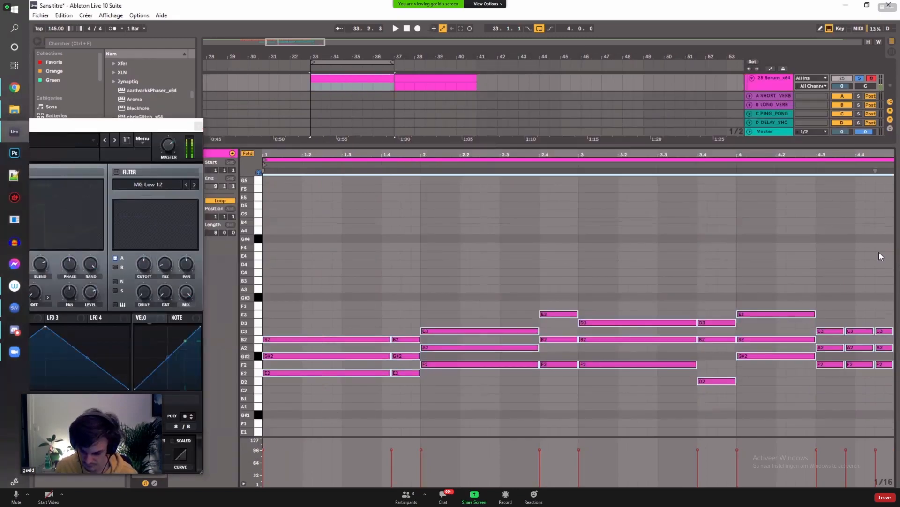
left_click(281, 332)
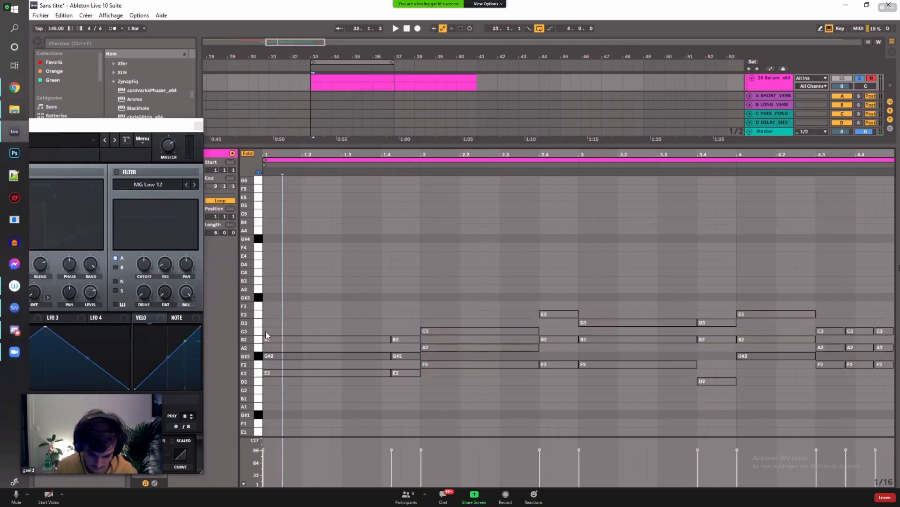
left_click(336, 78)
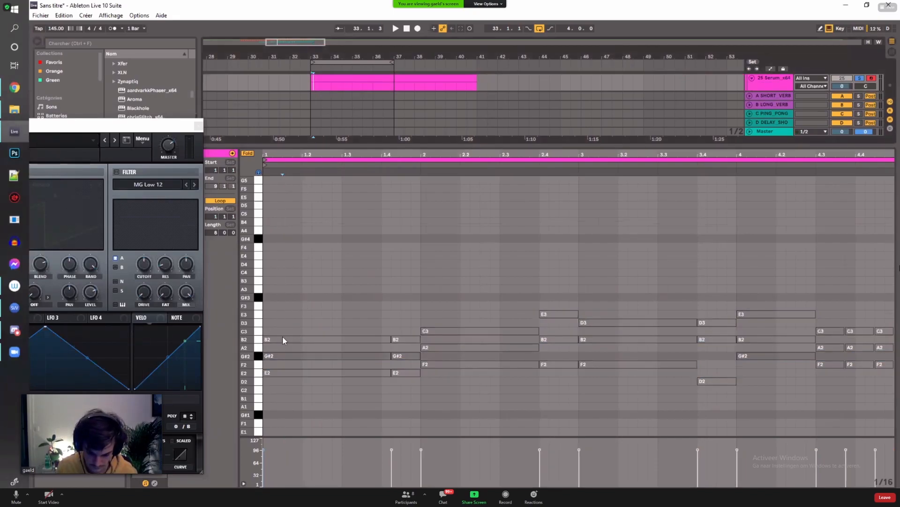
left_click(266, 339)
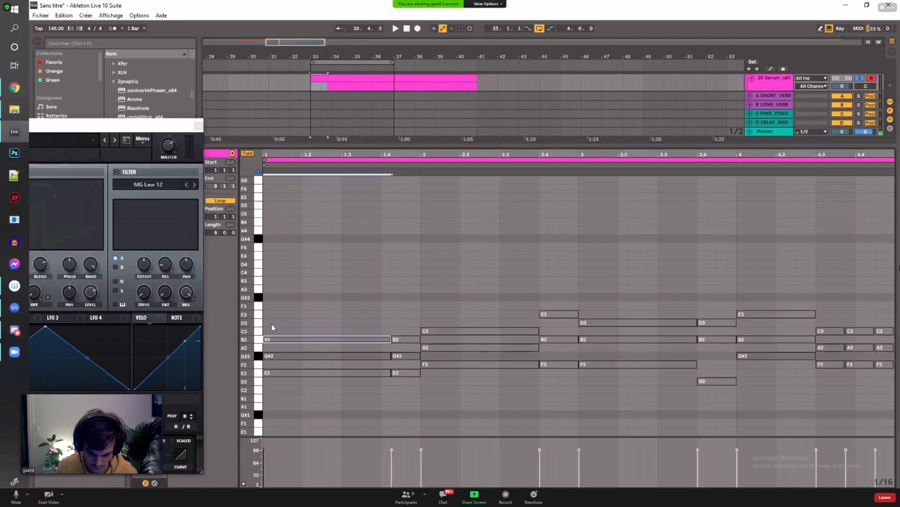
left_click(276, 355)
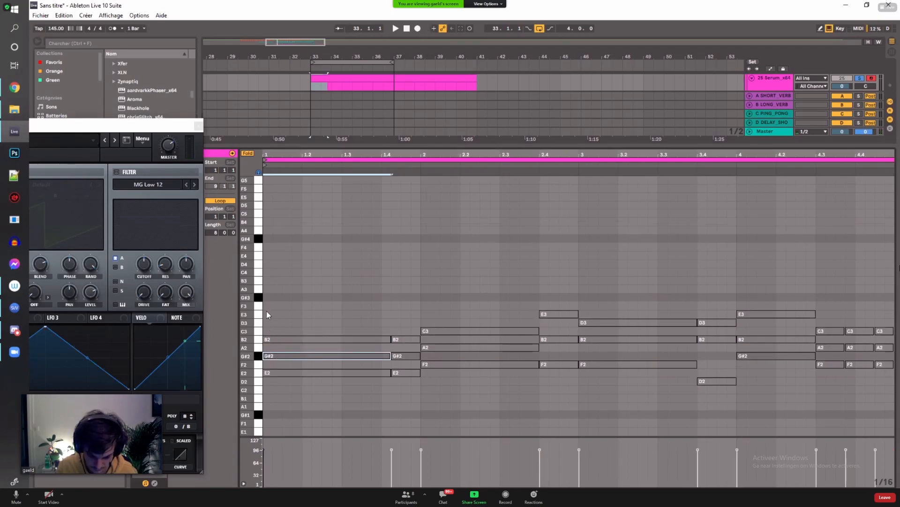
Step: Add a B note three sixteenths long at the clip's start and shift all the notes down one octave
double_click(267, 221)
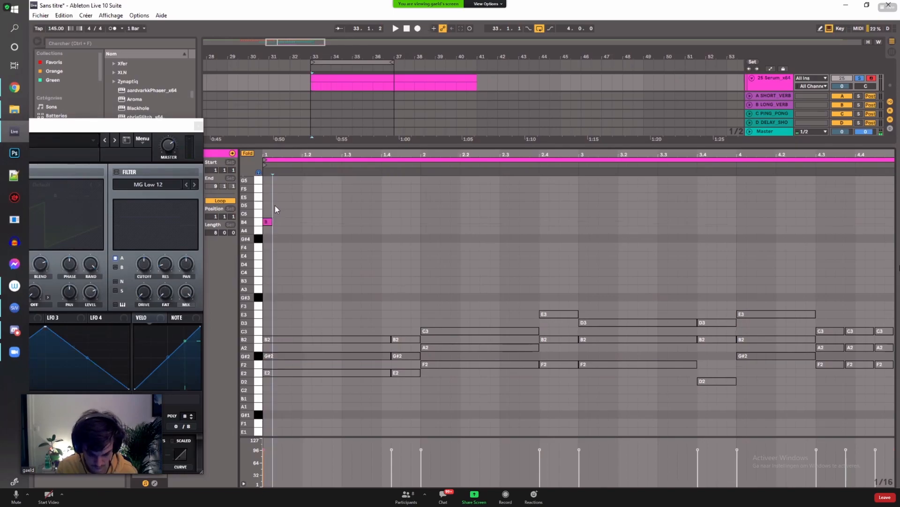
key("ctrl+a")
key("shift+Down")
left_click(268, 222)
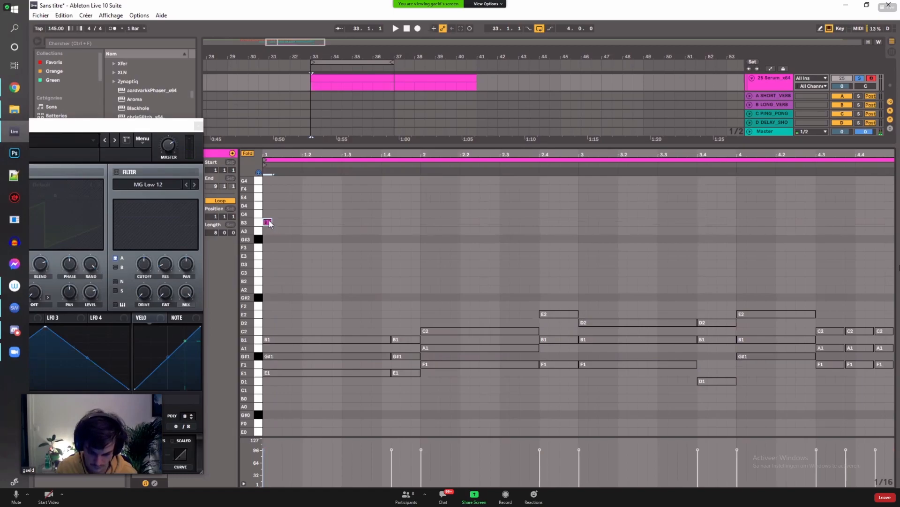
left_click_drag(272, 222, 291, 222)
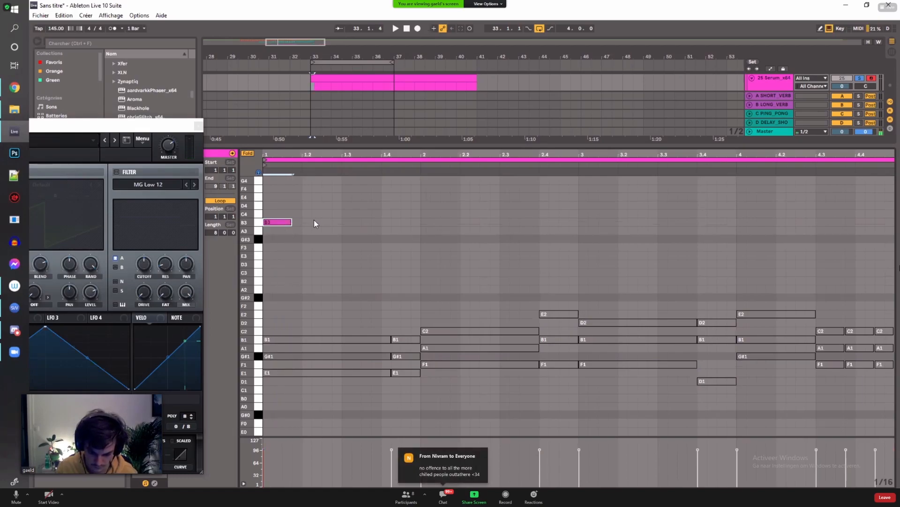
Step: Add sixteenth melody notes in bar 1: G#3 at 1.2 and 1.2.3, E3 at 1.3 and F3 at 1.3.3
double_click(308, 238)
double_click(328, 239)
left_click(350, 254)
double_click(364, 239)
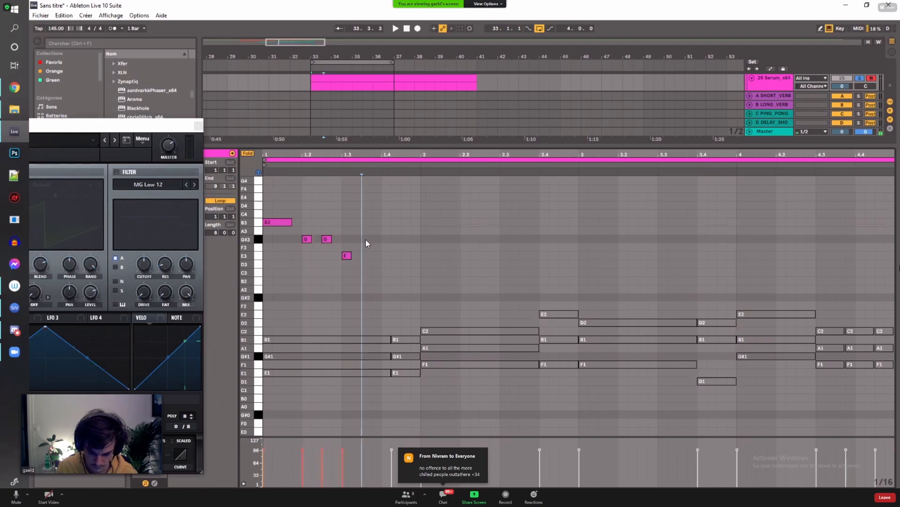
left_click_drag(367, 240, 368, 248)
Step: Unsolo the second Serum track and play the new melody together with the other tracks
key("space")
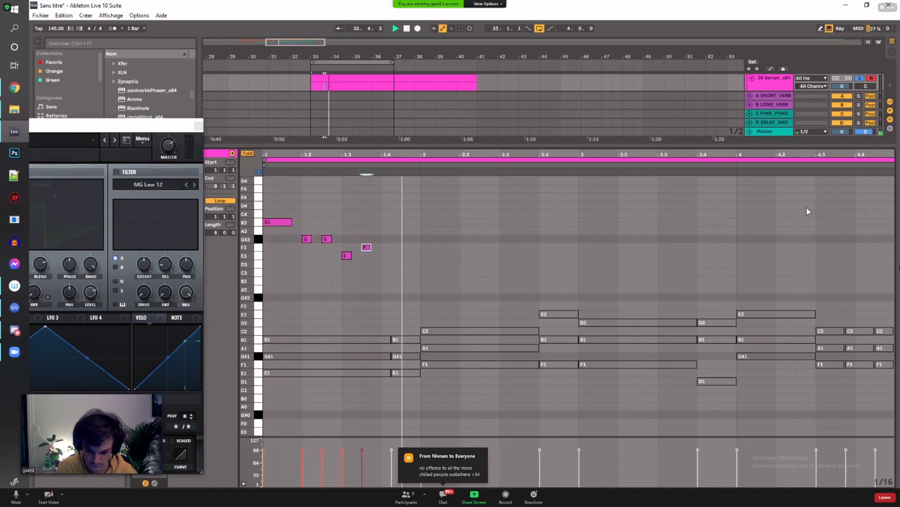
left_click(861, 78)
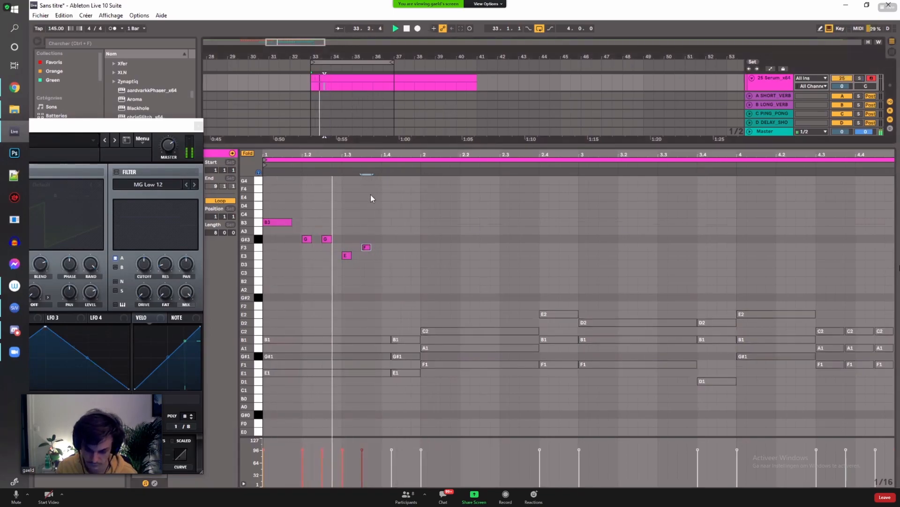
key("space")
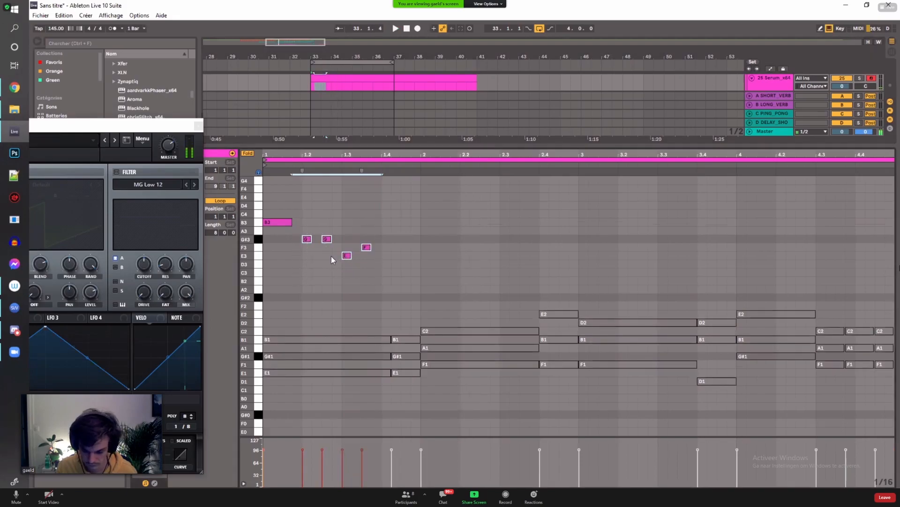
Step: Move the second G#3 note to 1.2.4, E3 to 1.4 and F3 to 1.4.3, and play the phrase
left_click_drag(319, 224, 371, 271)
key("Right")
left_click_drag(357, 207, 407, 294)
key("Right")
key("Right")
key("Right")
key("space")
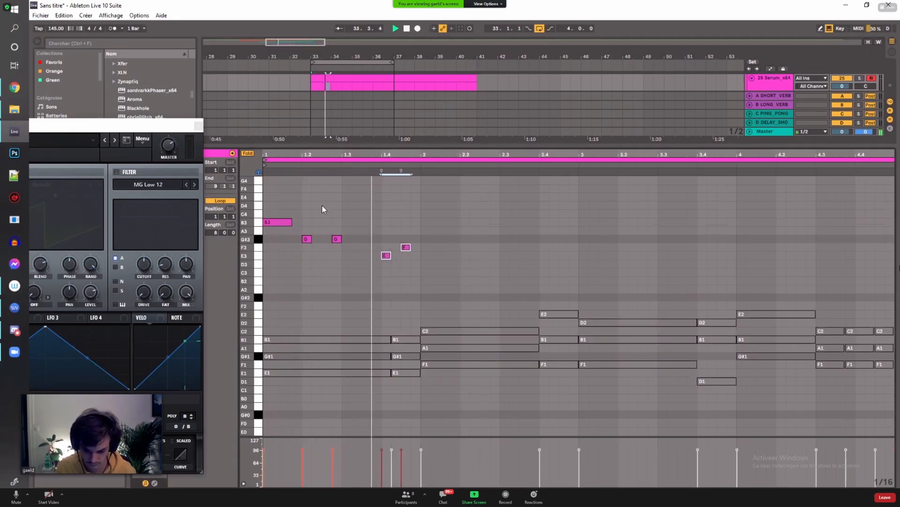
Step: Move the E3 note back to 1.3.3 and the F3 note to 1.4.2 while checking the rhythm in playback
key("space")
left_click(386, 255)
key("Left")
key("space")
key("space")
left_click_drag(369, 233, 384, 294)
key("space")
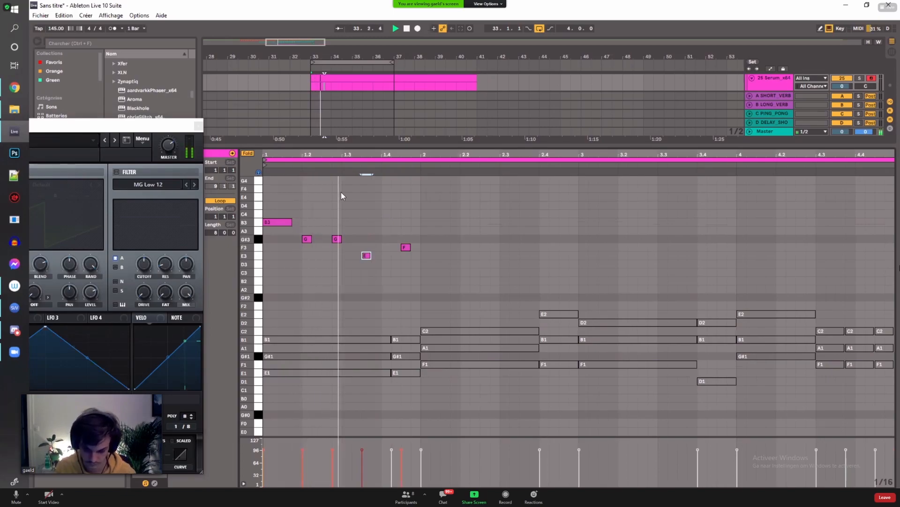
left_click(406, 247)
key("Left")
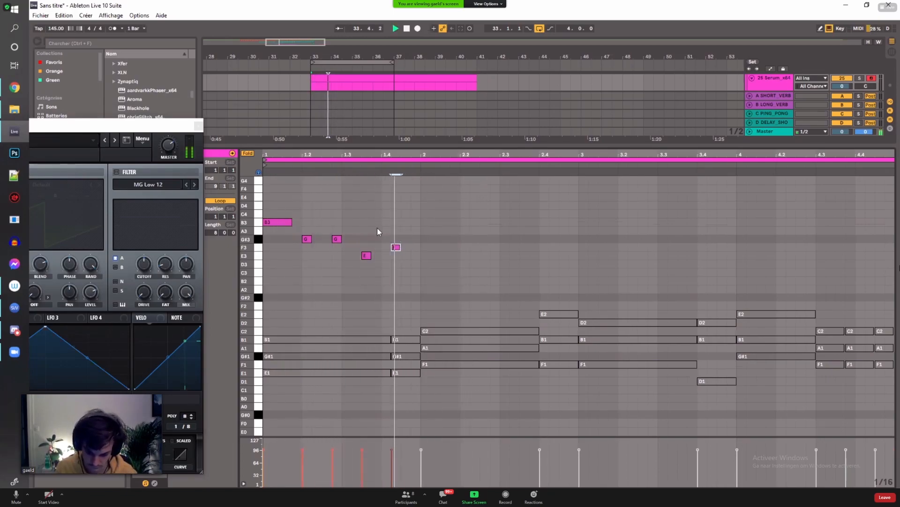
key("space")
Step: Try two extra F3 notes at the end of bar 1, shifting all three F3 notes one sixteenth earlier
left_click_drag(385, 155, 389, 154)
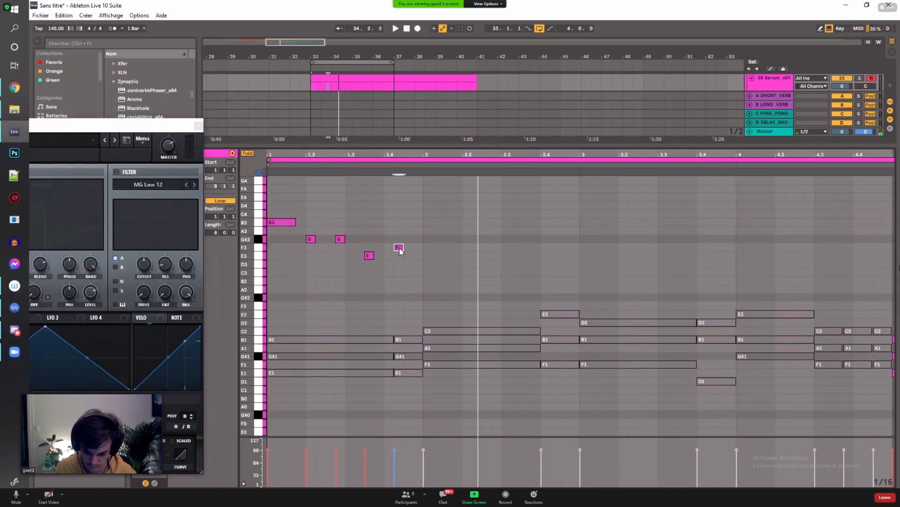
double_click(419, 248)
double_click(427, 249)
left_click_drag(432, 227, 392, 260)
key("Left")
key("space")
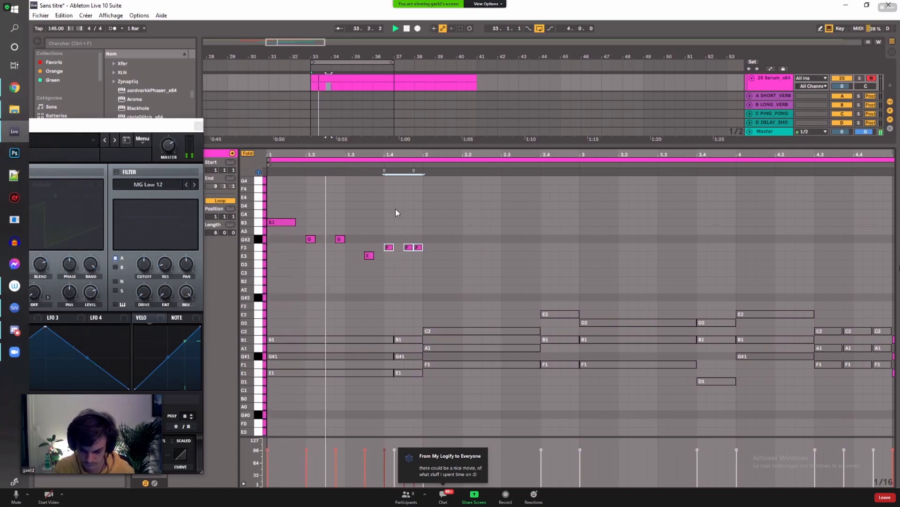
Step: Stop playback and delete the two extra F3 notes at 1.4.3 and 1.4.4
left_click(412, 252)
key("space")
left_click_drag(408, 237, 430, 277)
key("Delete")
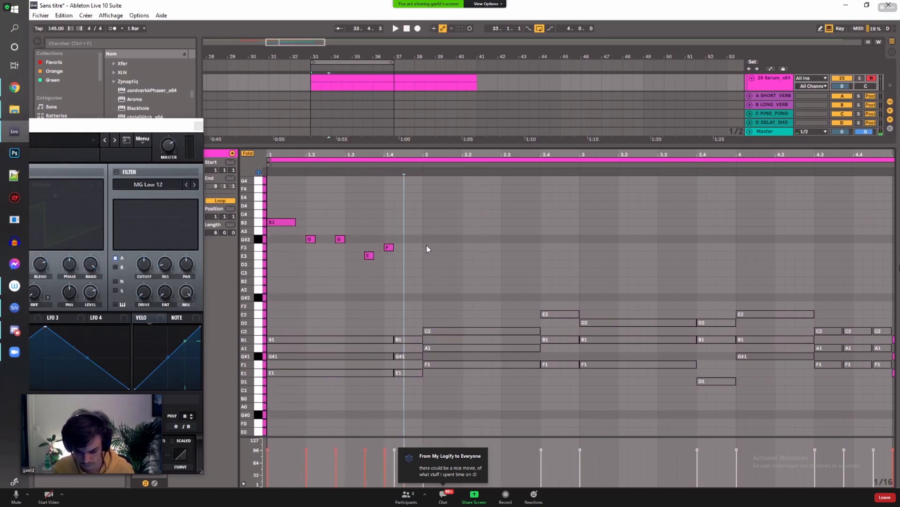
Step: Place a G#3 note at 1.4.4 and a three-sixteenth C4 note at bar 2, with F3 at 1.4.2
double_click(418, 247)
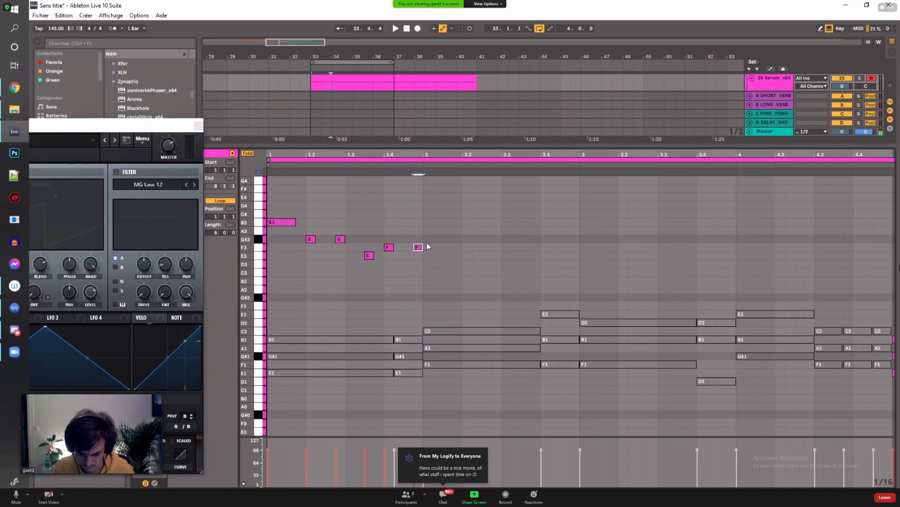
mouse_move(390, 250)
left_mouse_down()
mouse_move(408, 253)
mouse_move(429, 216)
mouse_move(465, 214)
mouse_move(451, 214)
left_mouse_up()
key("space")
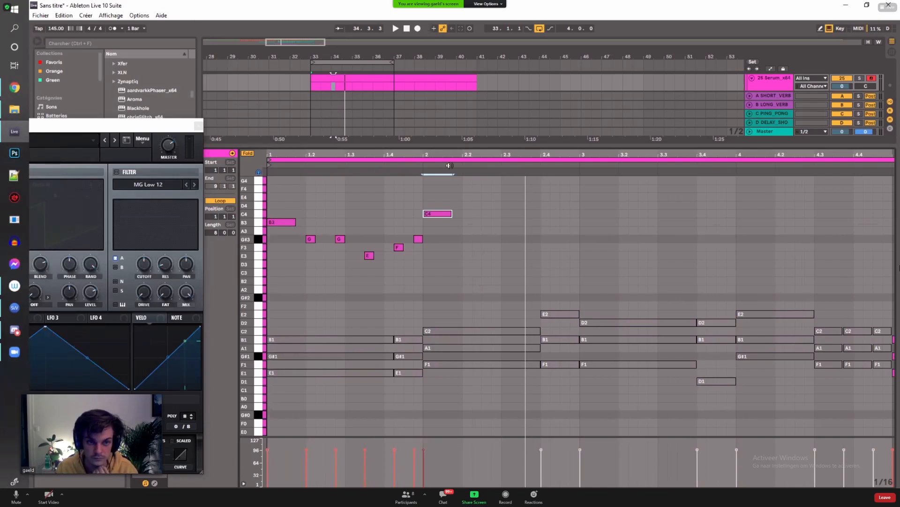
Step: Play the melody's opening phrase and deactivate the G#3 note at 1.4.4
key("space")
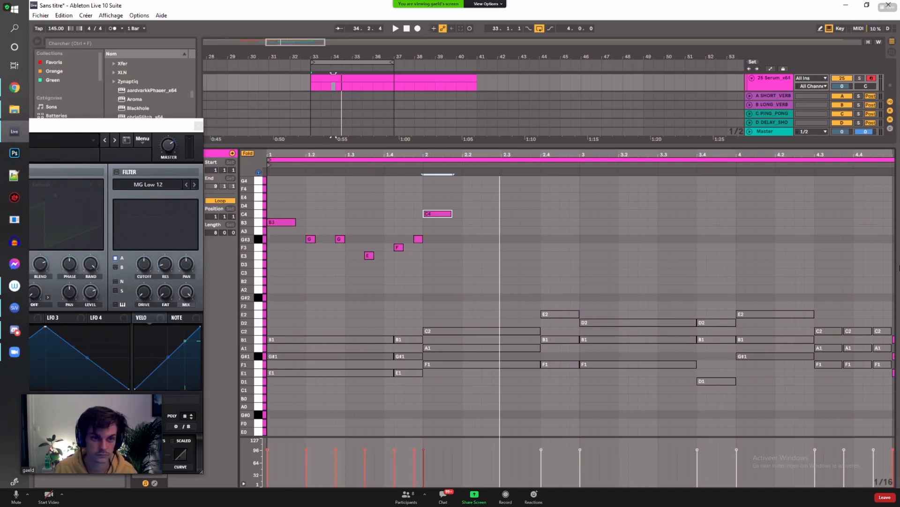
key("space")
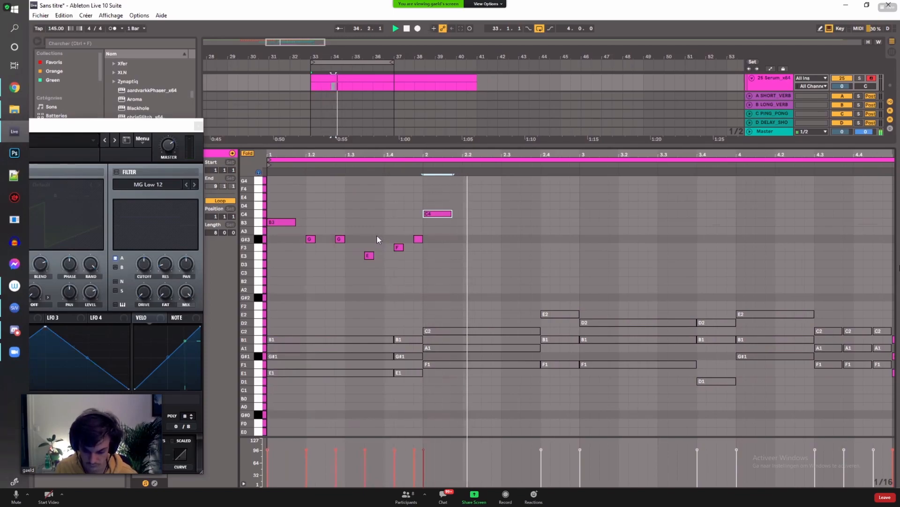
key("space")
left_click(419, 238)
left_click(445, 214)
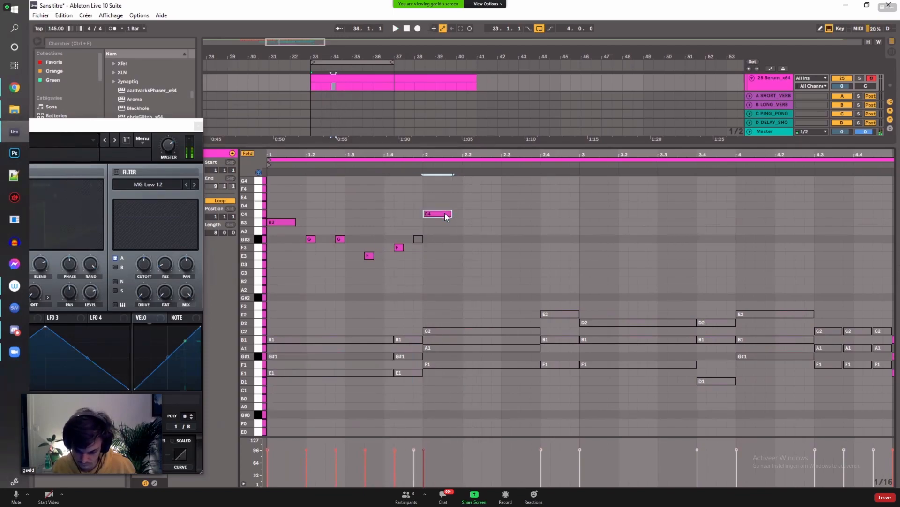
Step: Add a descending run of E4 at 2.3, D4 at 2.3.2 and C4 at 2.3.3, with a B3 note at bar 3
double_click(506, 198)
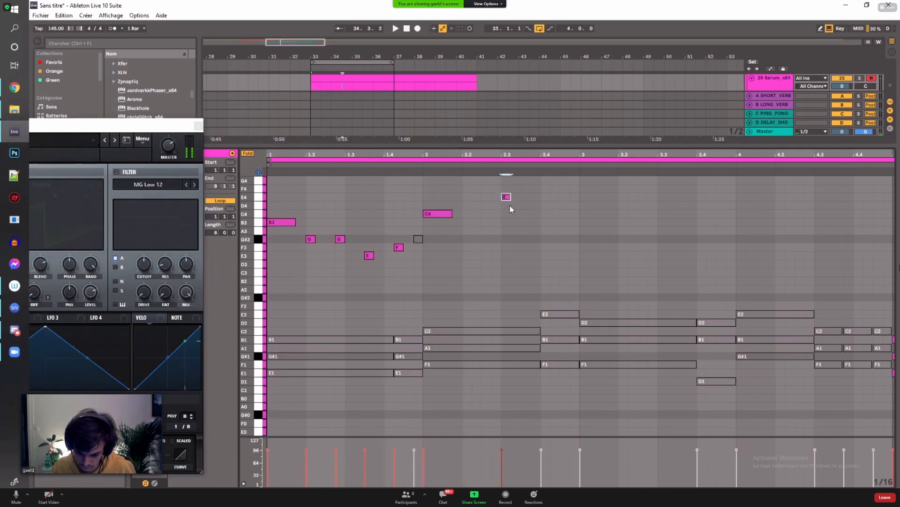
double_click(515, 206)
double_click(526, 214)
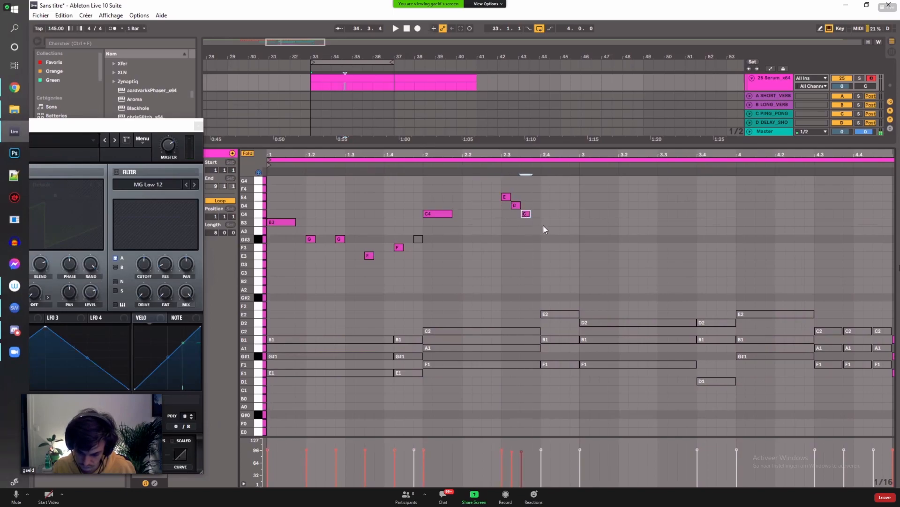
double_click(545, 222)
key("space")
left_click_drag(545, 223, 585, 222)
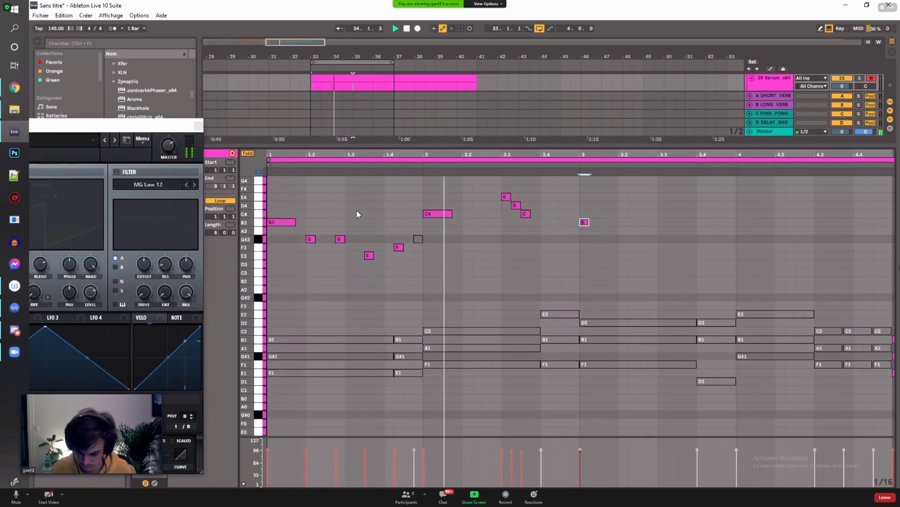
Step: Move the E3 note to 1.3.2 and the F3 note to 1.4
left_click_drag(370, 255, 360, 256)
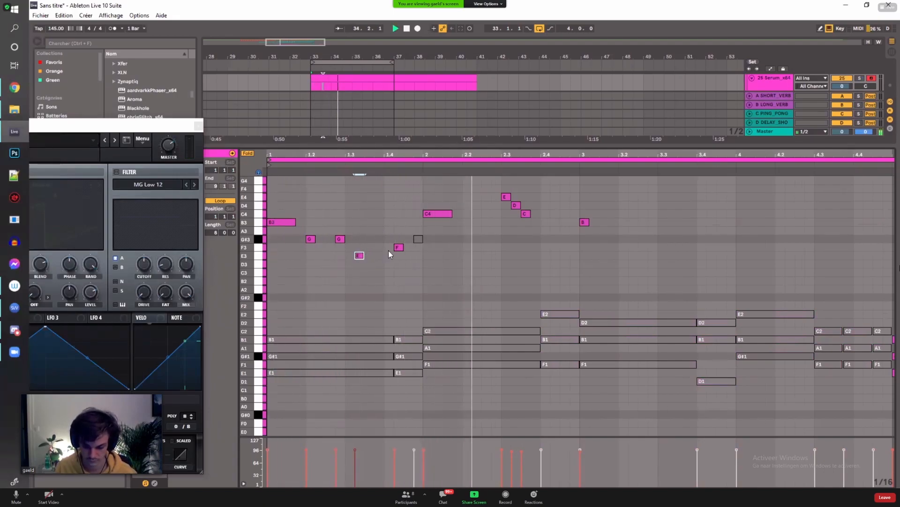
left_click_drag(399, 245, 390, 246)
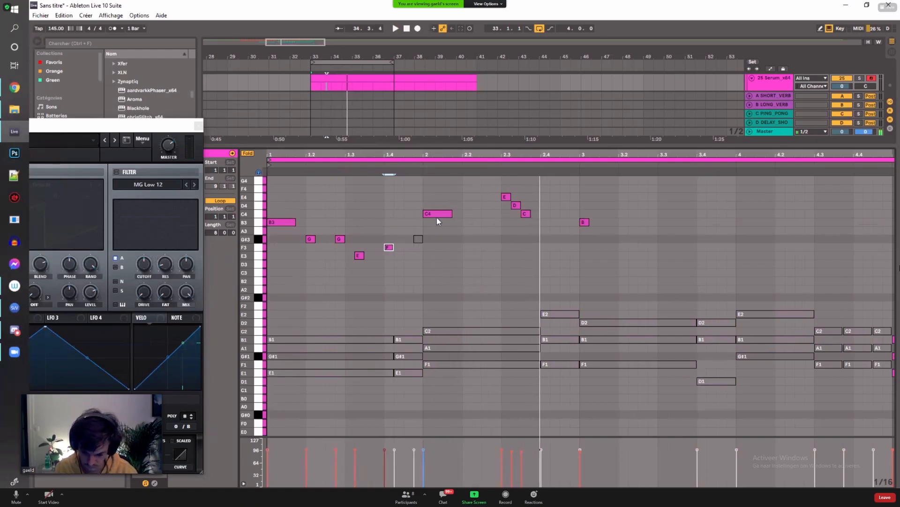
Step: Add a C4 note at 2.2.3 and spread the descending run by moving D4 to 2.3.3 and C4 to 2.4
double_click(485, 214)
left_click_drag(517, 194, 545, 219)
left_click(534, 216)
key("space")
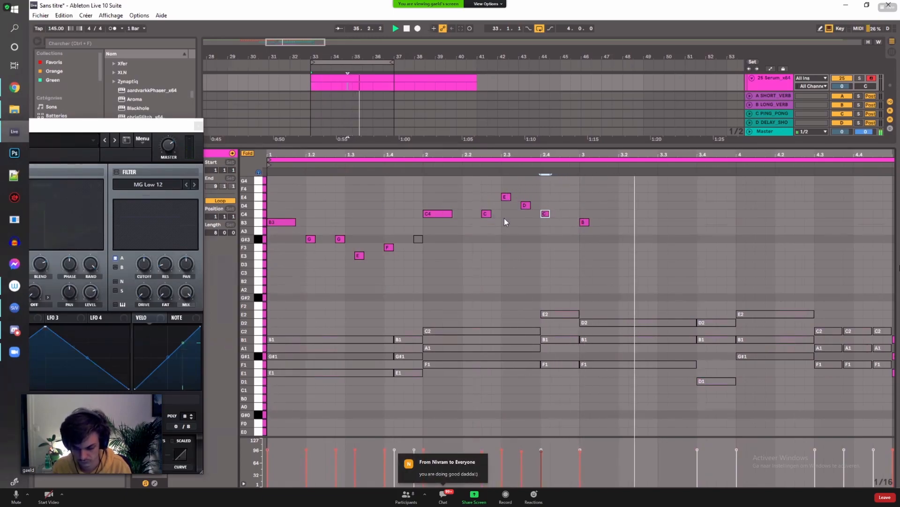
Step: Stop playback and change the pitch of the melody note at bar 3 to D4
key("space")
left_click_drag(592, 228, 592, 236)
key("Down")
key("Down")
key("shift+Up")
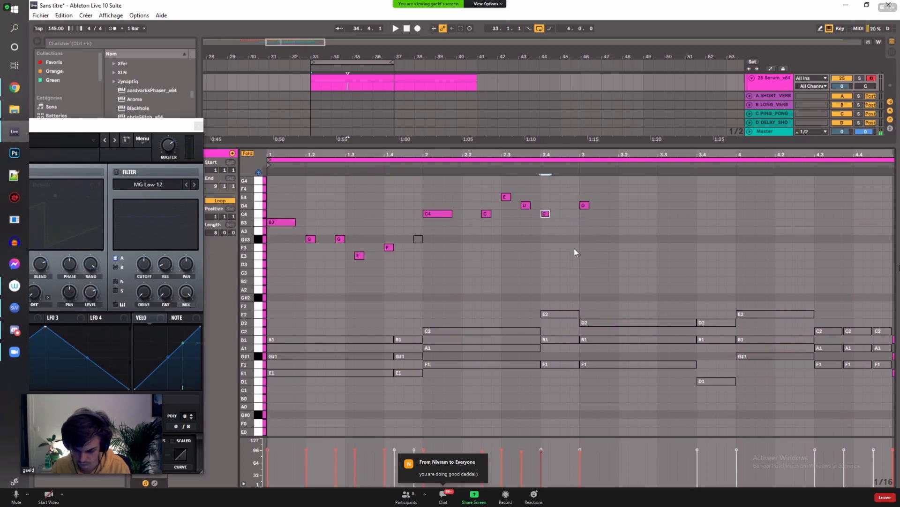
Step: Add a sixteenth note at 2.4.4 and raise it to F3
double_click(573, 373)
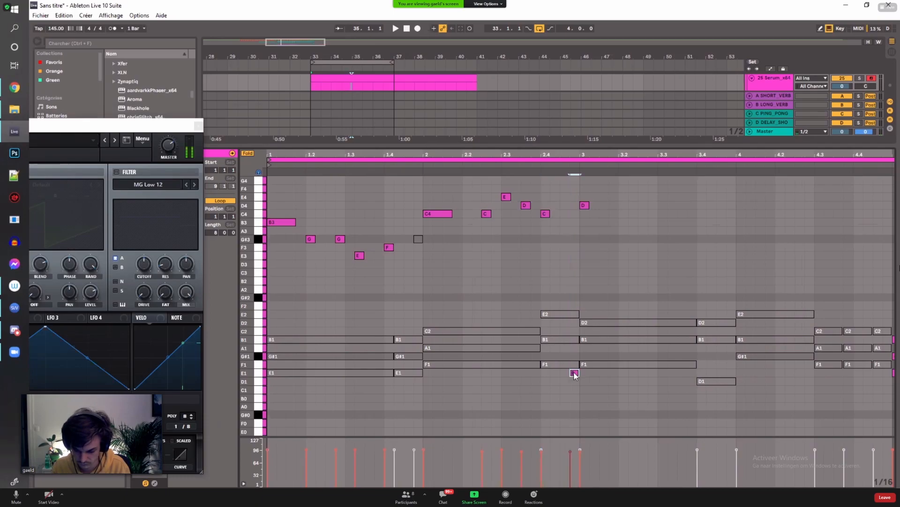
key("shift+Up")
key("shift+Up")
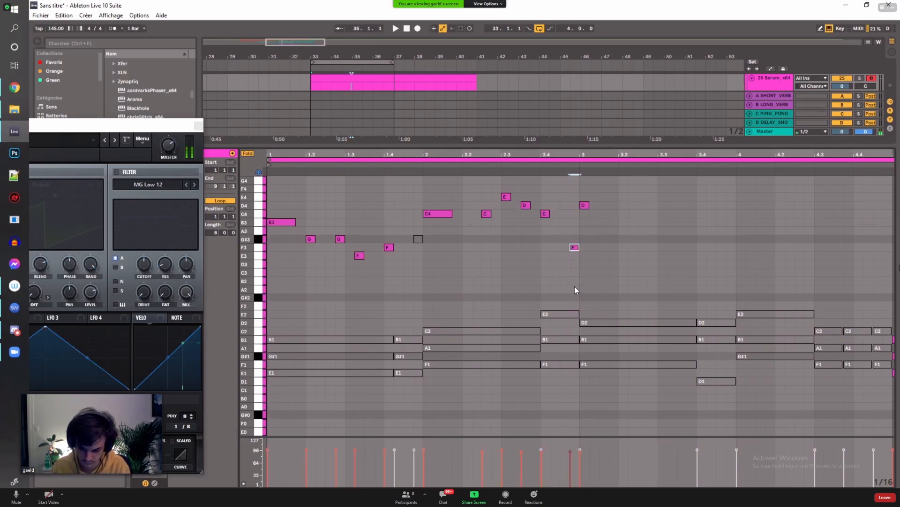
Step: Play back the second bar and shift the F3 note one sixteenth earlier to 2.4.3
left_click(417, 163)
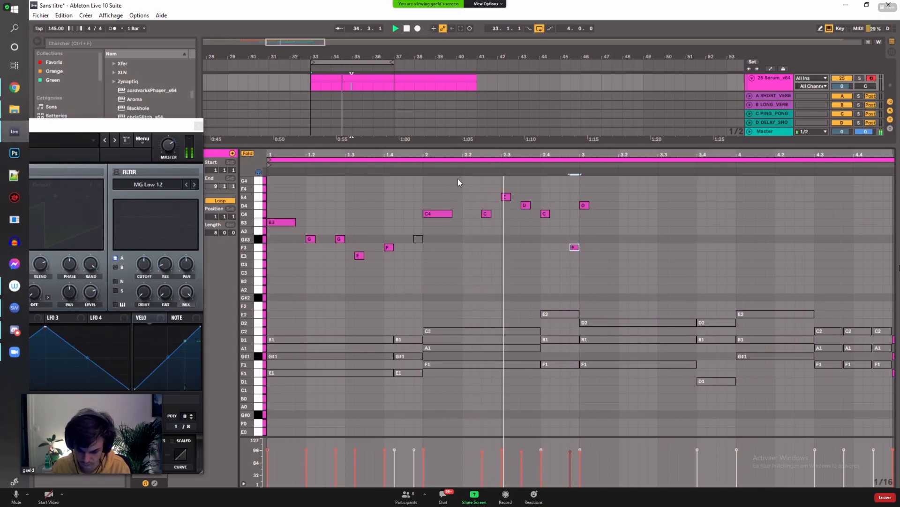
key("space")
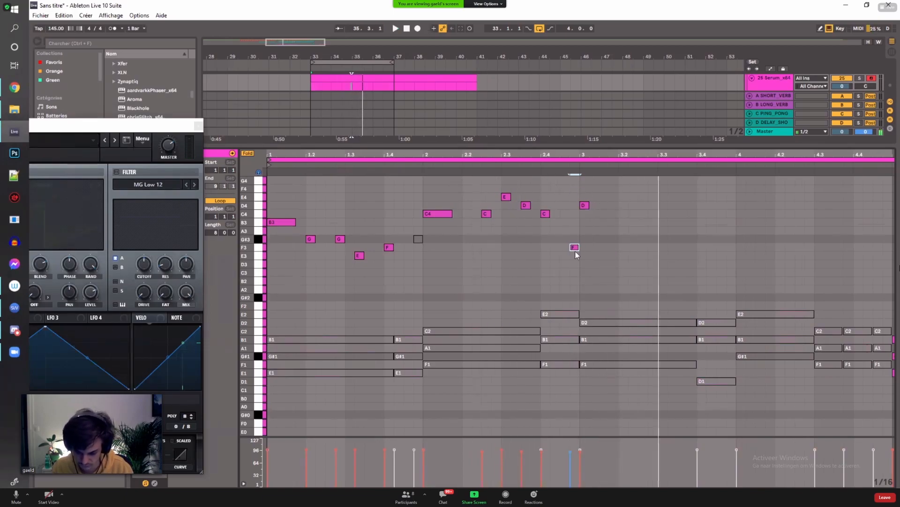
key("Left")
key("space")
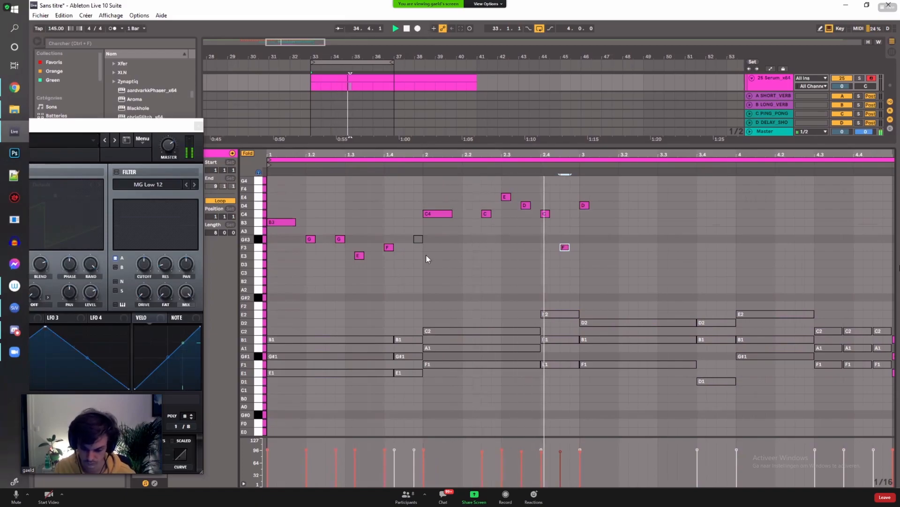
key("space")
Step: Copy the first bar's melody phrase to bar 3 and transpose it up two scale steps to start on D4
left_click_drag(589, 205, 618, 206)
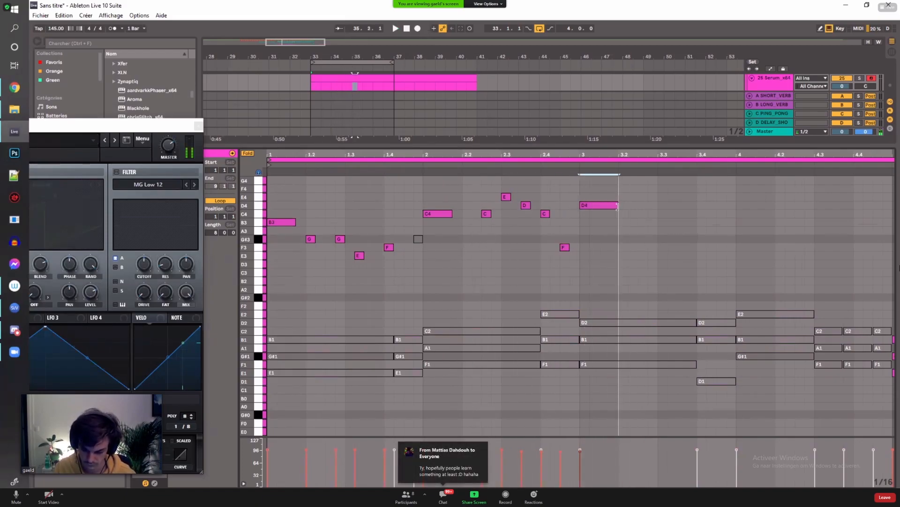
mouse_move(277, 206)
left_mouse_down()
mouse_move(426, 290)
mouse_move(414, 289)
left_mouse_up()
left_click(580, 190)
key("ctrl+v")
key("Up")
key("Up")
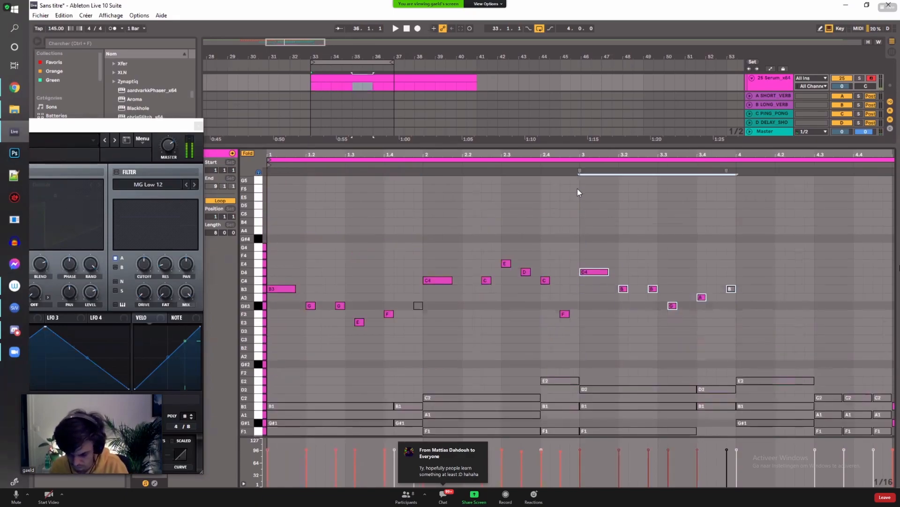
Step: Play back the melody from bar 3 and audition the phrase's closing notes
key("space")
key("space")
scroll(571, 244, "down", 2)
key("space")
key("space")
left_click(580, 167)
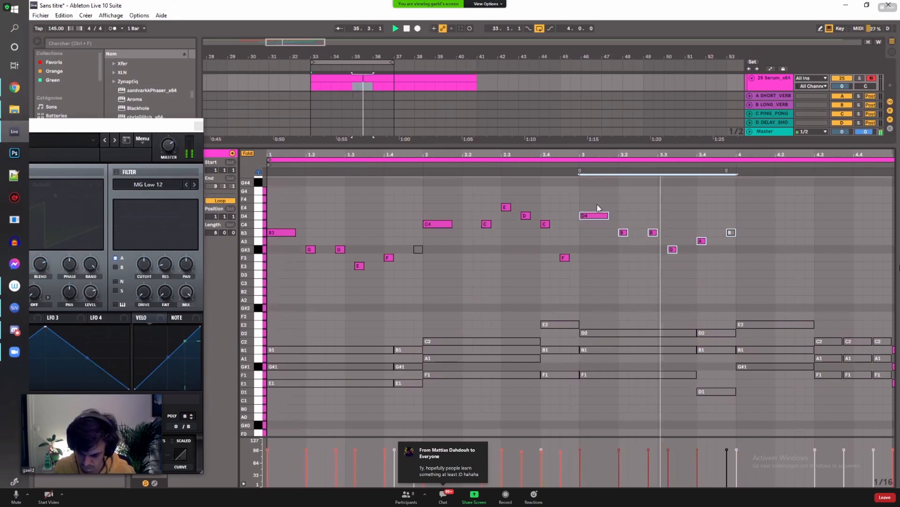
key("space")
left_click_drag(695, 151, 694, 134)
left_click(637, 233)
left_click(634, 241)
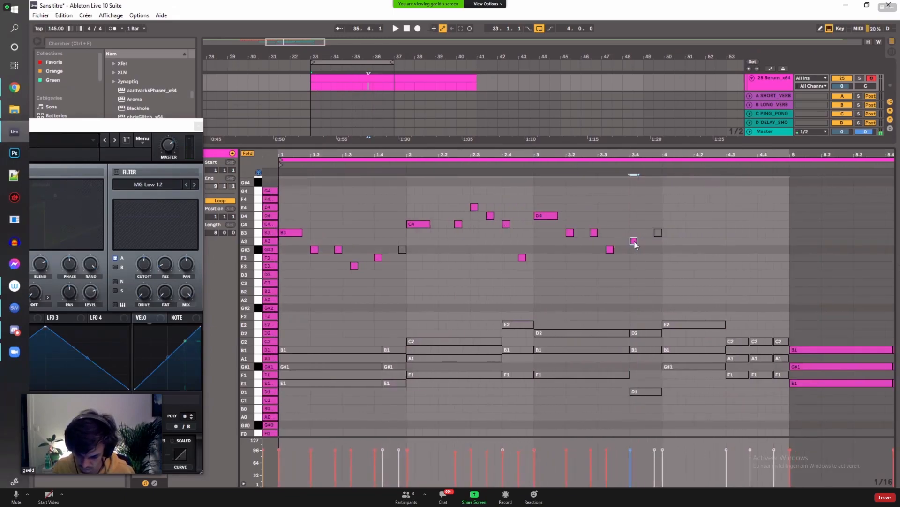
Step: Copy the second bar's melody phrase to bar 4 and raise its first note to E4
left_click_drag(416, 195, 522, 286)
left_click(663, 178)
key("ctrl+v")
scroll(704, 252, "up", 2)
scroll(682, 240, "down", 2)
left_click(675, 224)
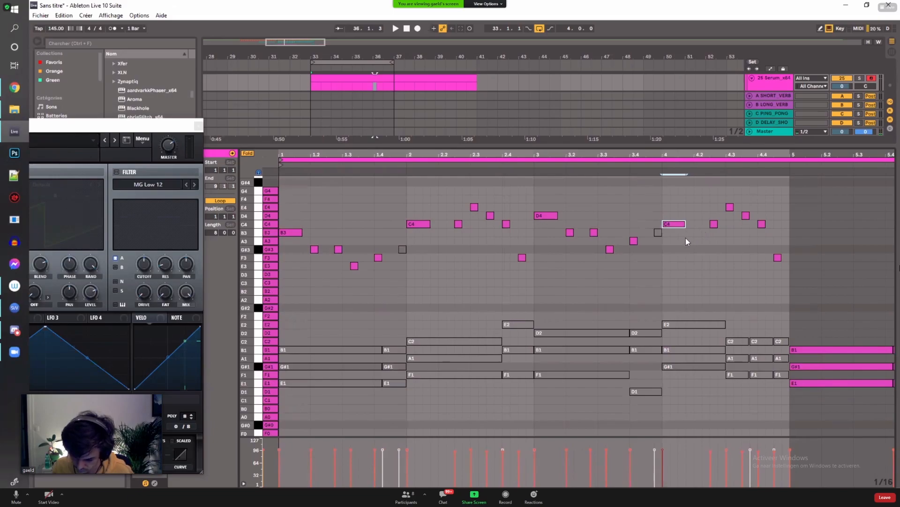
left_click_drag(669, 232, 672, 270)
key("shift+Up")
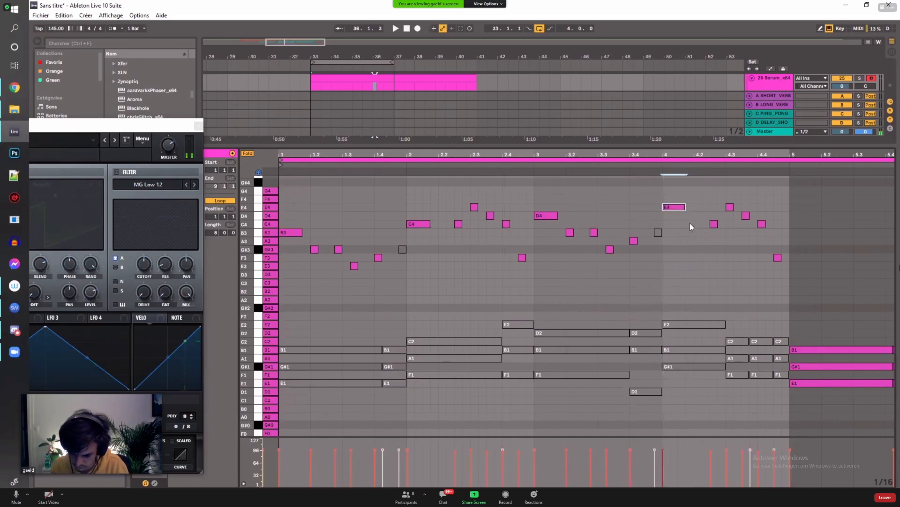
Step: Audition the fourth bar's closing notes and raise the note at 4.3 to F4
left_click(714, 224)
left_click_drag(725, 153, 426, 172)
key("space")
scroll(562, 204, "up", 2)
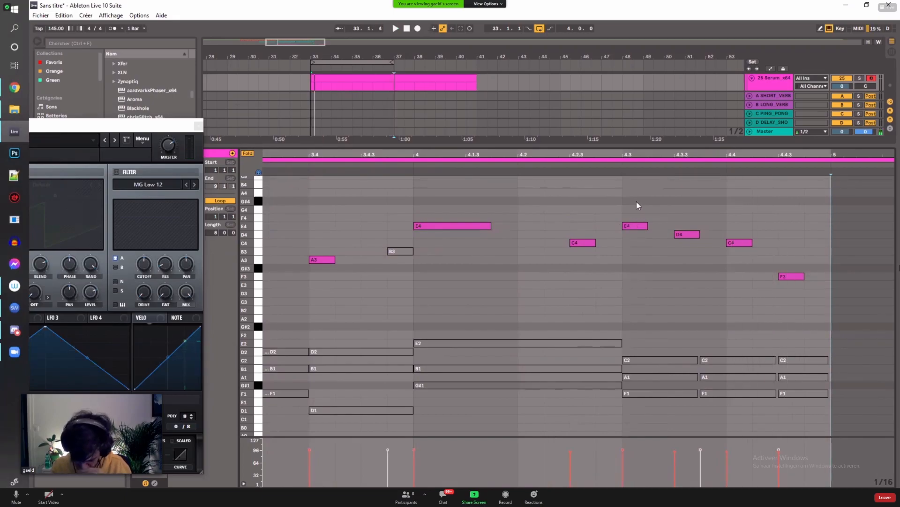
left_click(629, 225)
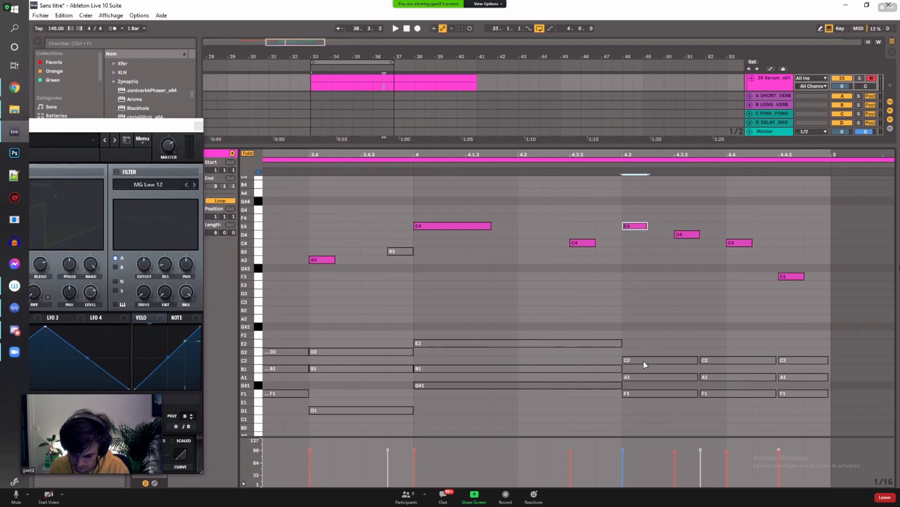
left_click(793, 277)
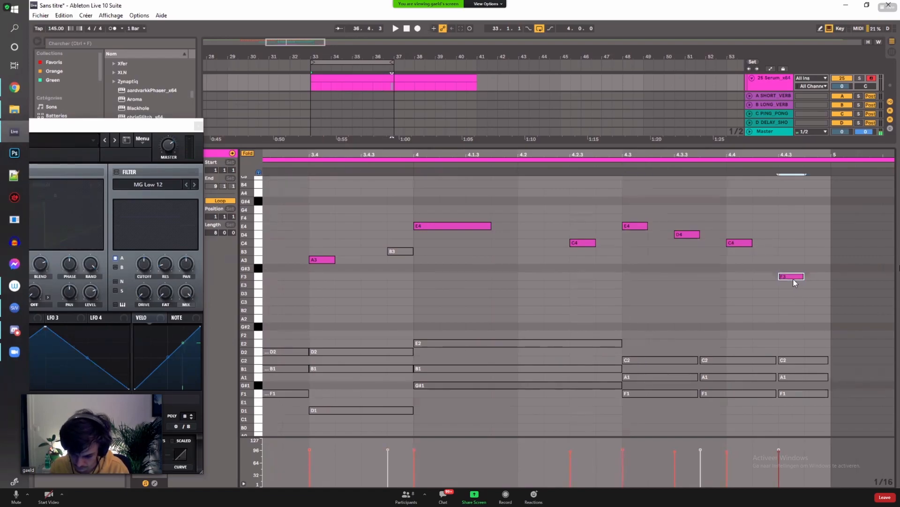
left_click(736, 244)
left_click(686, 234)
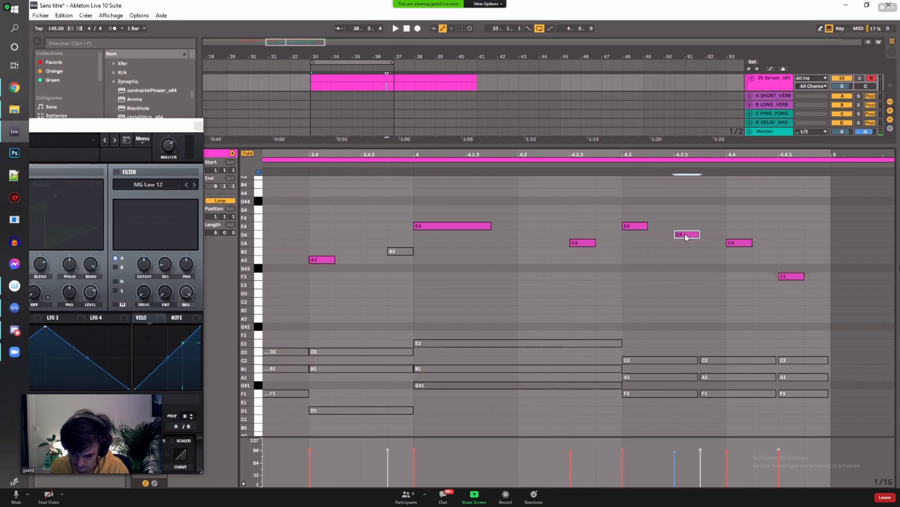
left_click(635, 227)
key("Up")
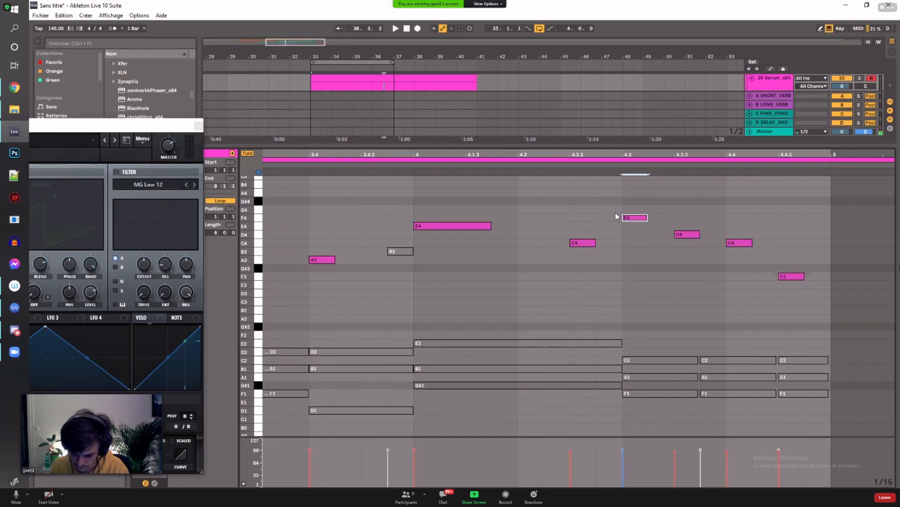
Step: Raise the note at 4.3.3 to E4 and the note at 4.4 to D4 while playing bar 4
left_click(415, 174)
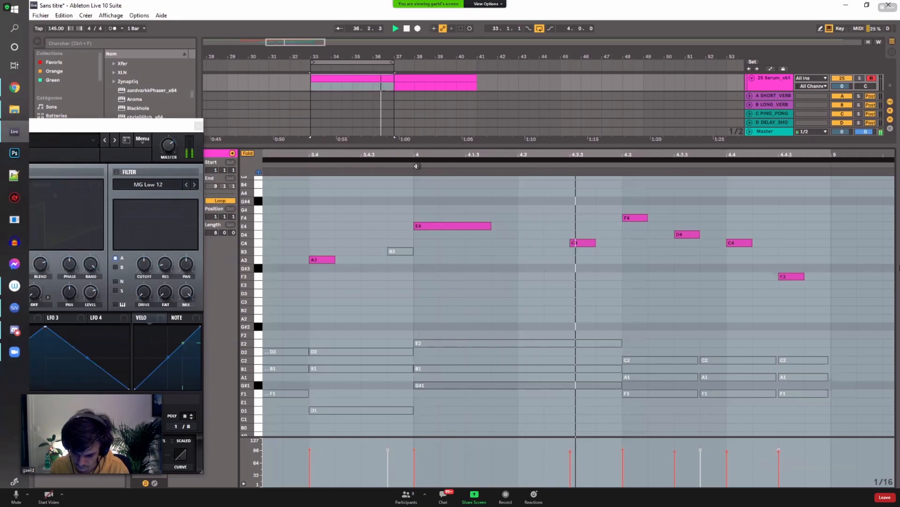
left_click(687, 234)
key("Up")
left_click(740, 243)
key("Up")
key("space")
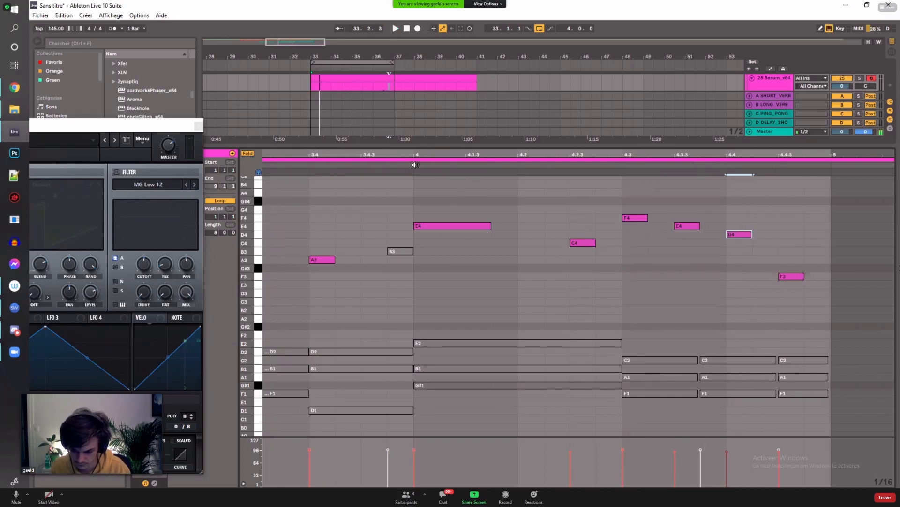
Step: Play back the melody from bar 2 and view the full four-bar phrase
left_click_drag(639, 156, 807, 101)
left_click(408, 194)
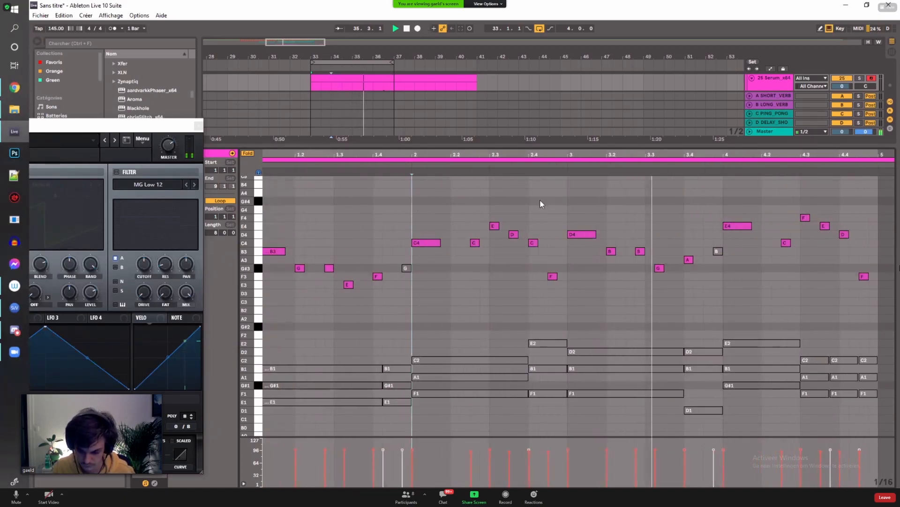
left_click_drag(717, 156, 655, 136)
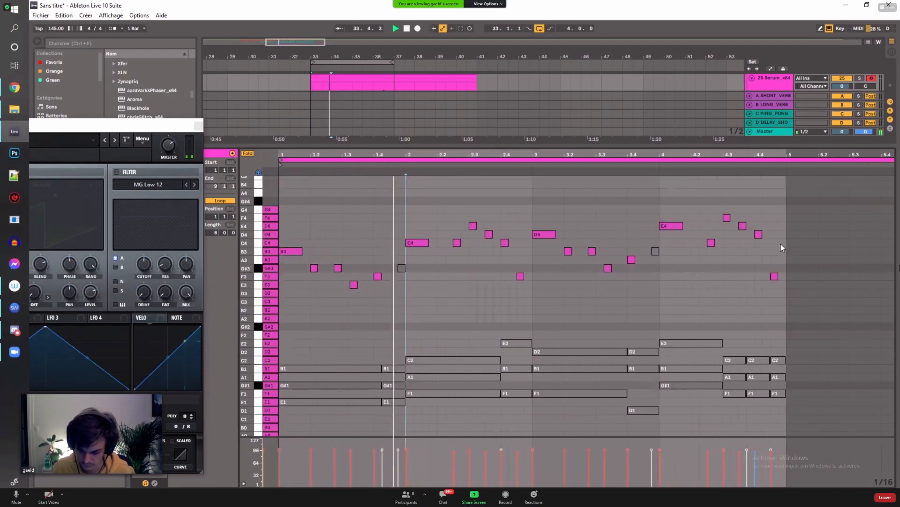
Step: Open the BASS_V2 clip at bar 33 and transpose all its notes down one octave to E1
left_click_drag(569, 146, 568, 397)
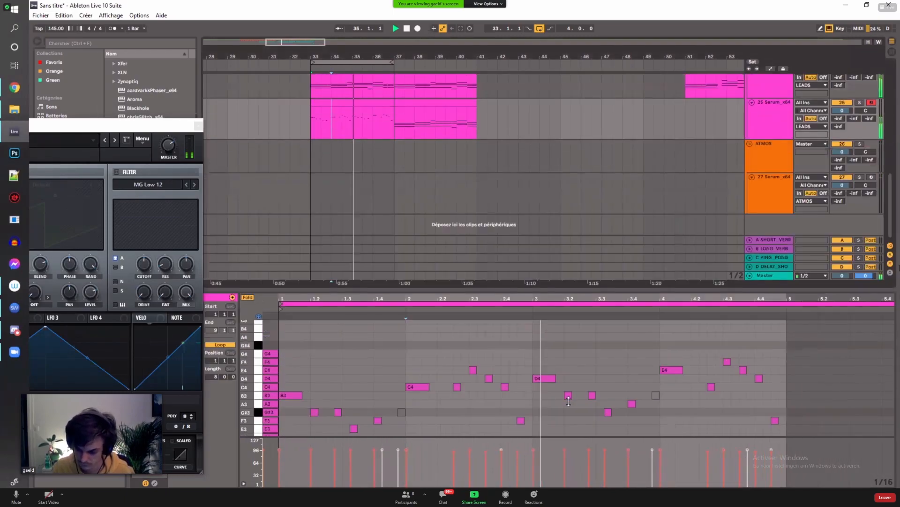
scroll(299, 235, "up", 5)
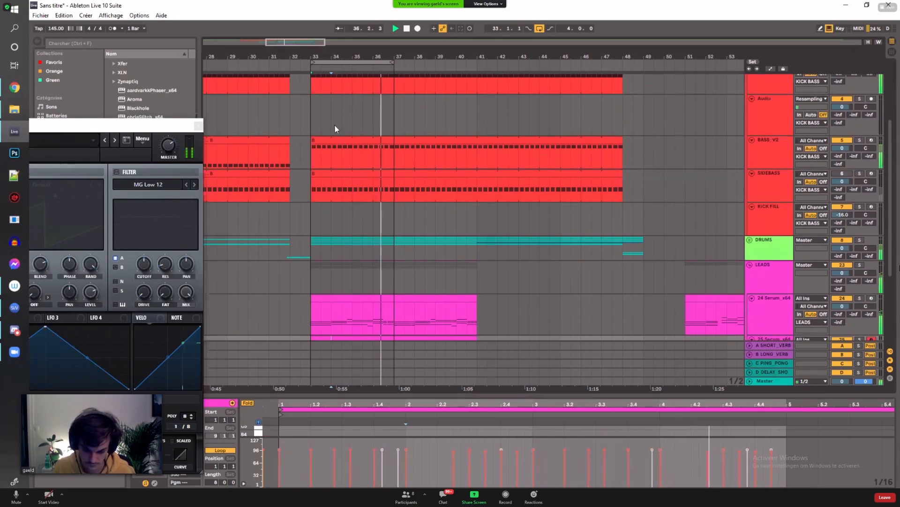
left_click(331, 150)
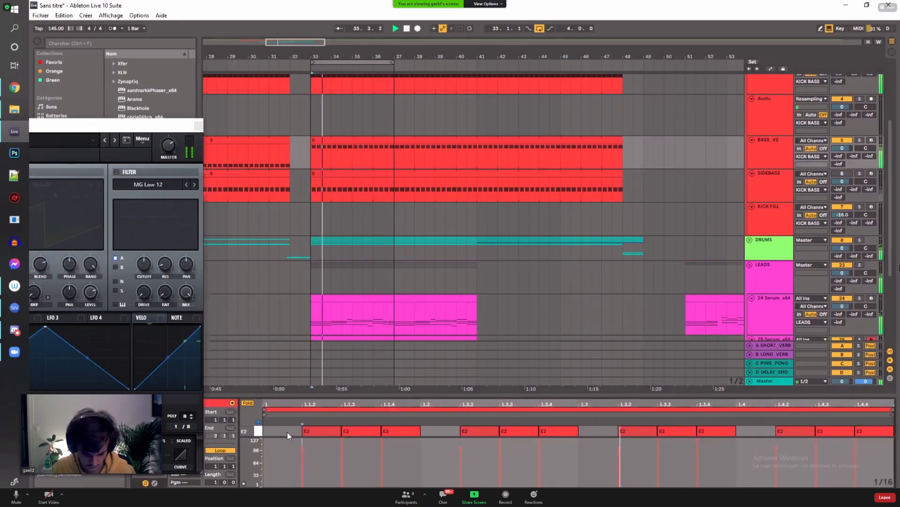
key("ctrl+a")
key("shift+Down")
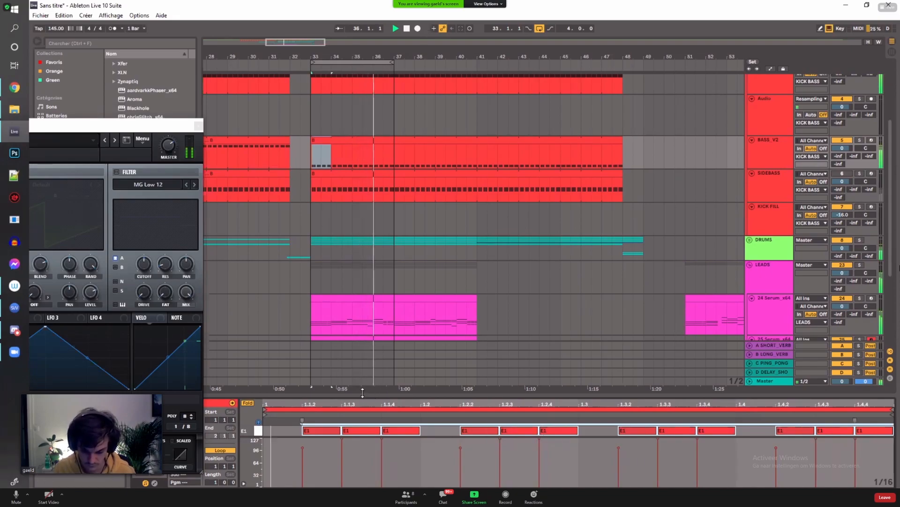
Step: Try the first bass note of each beat at E2, and return those notes to E1
left_click_drag(363, 392, 362, 207)
left_click(319, 251)
key("shift+Up")
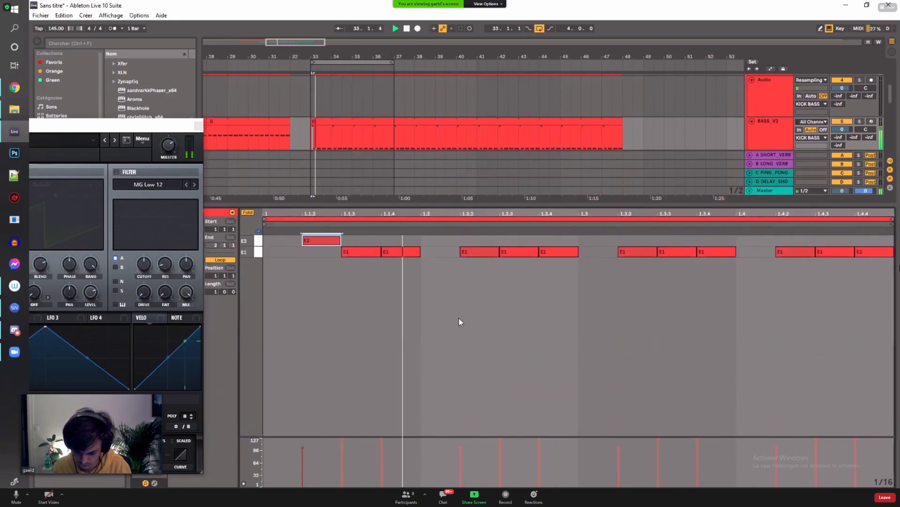
left_click(478, 251)
key("shift+Up")
left_click(636, 251)
key("shift+Up")
left_click(797, 251)
key("shift+Up")
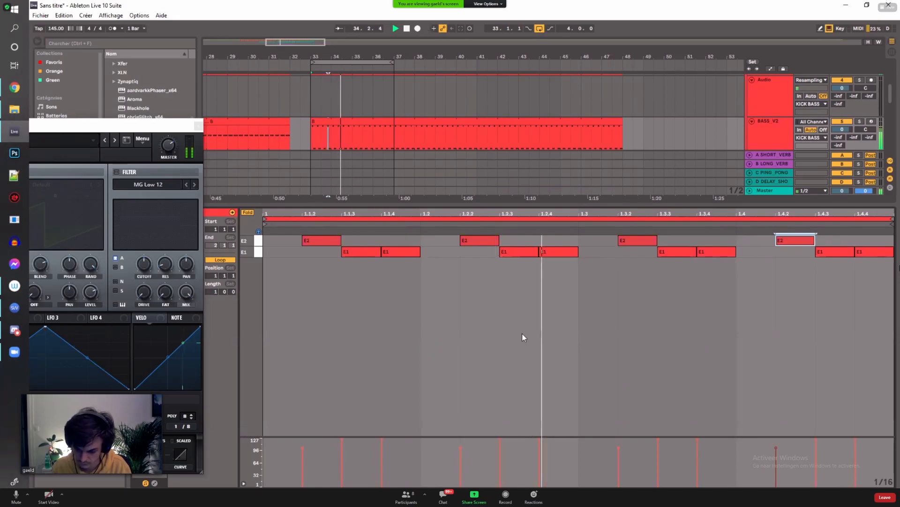
left_click(258, 241)
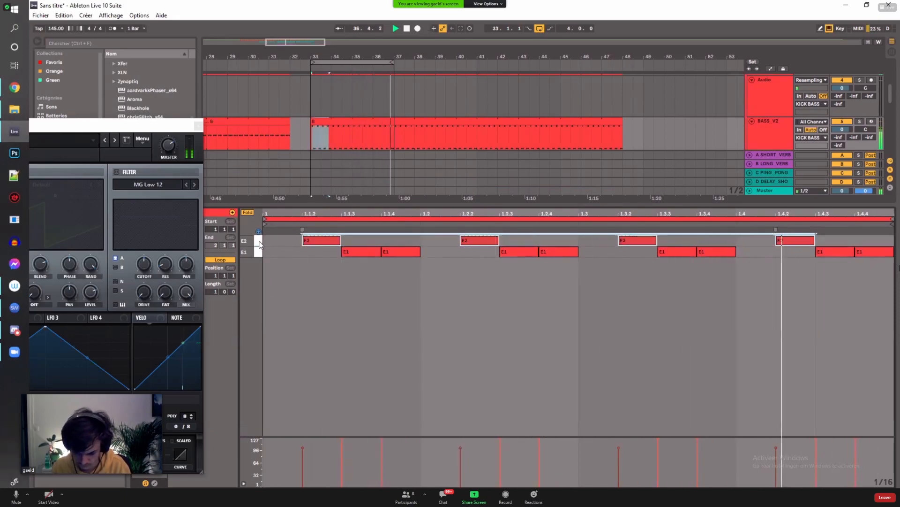
key("shift+Down")
Step: Raise the middle bass note of each beat in the BASS_V2 clip to E2
left_click_drag(378, 263, 375, 249)
key("shift+Up")
left_click_drag(503, 280, 587, 227)
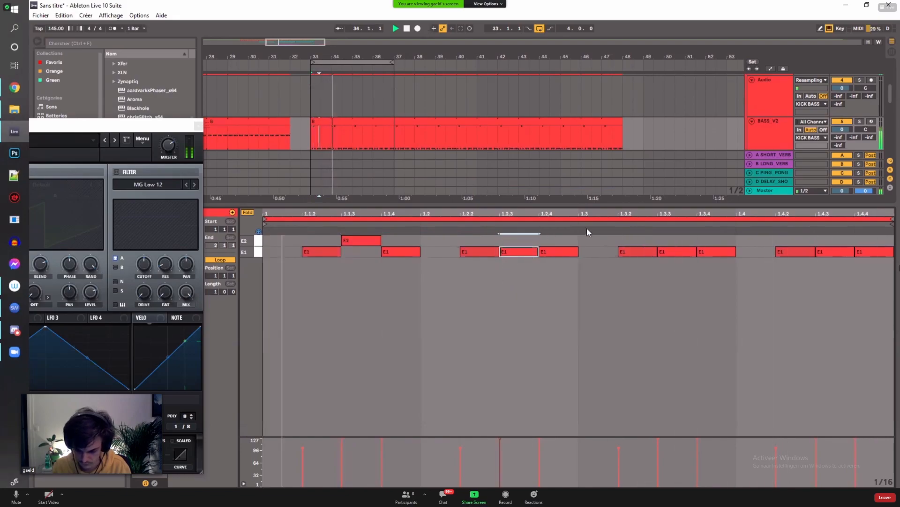
key("shift+Up")
left_click_drag(680, 272, 720, 228)
key("shift+Up")
left_click_drag(840, 272, 826, 243)
key("shift+Up")
Step: Try the last bass note of each beat at E2, and return those notes to E1
left_click_drag(415, 281, 407, 248)
key("shift+Up")
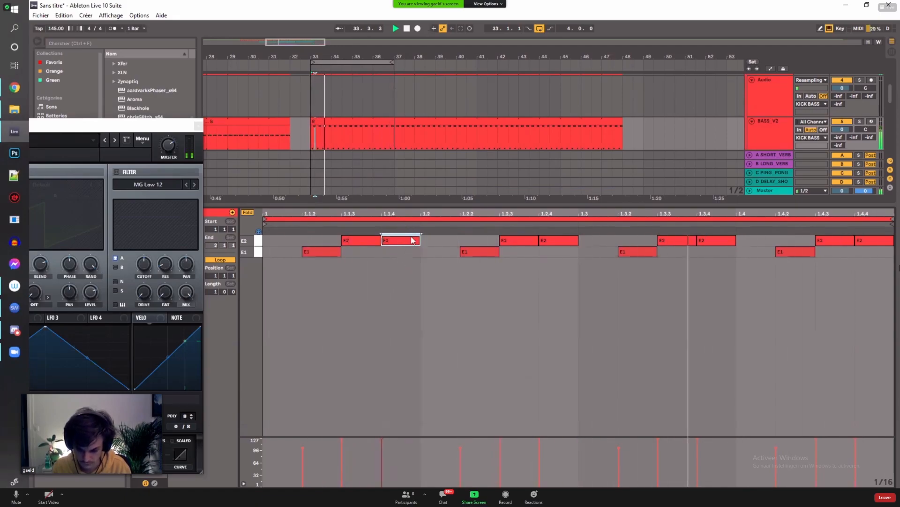
key("shift+Down")
left_click_drag(594, 300, 577, 231)
key("shift+Down")
left_click_drag(751, 282, 726, 239)
key("shift+Down")
left_click_drag(888, 277, 880, 238)
key("shift+Down")
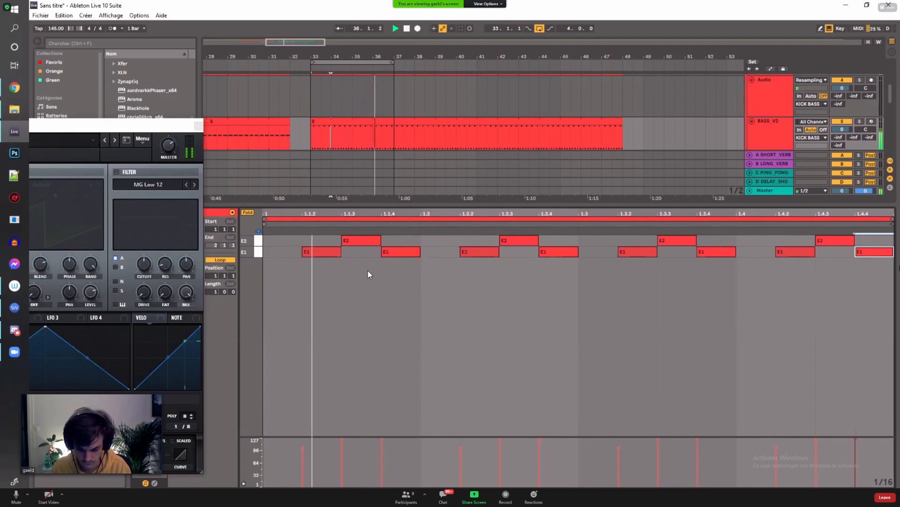
Step: Enlarge the arrangement, set the playback start to bar 33, and close the Serum window
scroll(391, 139, "down", 2)
left_click_drag(350, 203, 343, 399)
left_click(312, 312)
left_click(171, 139)
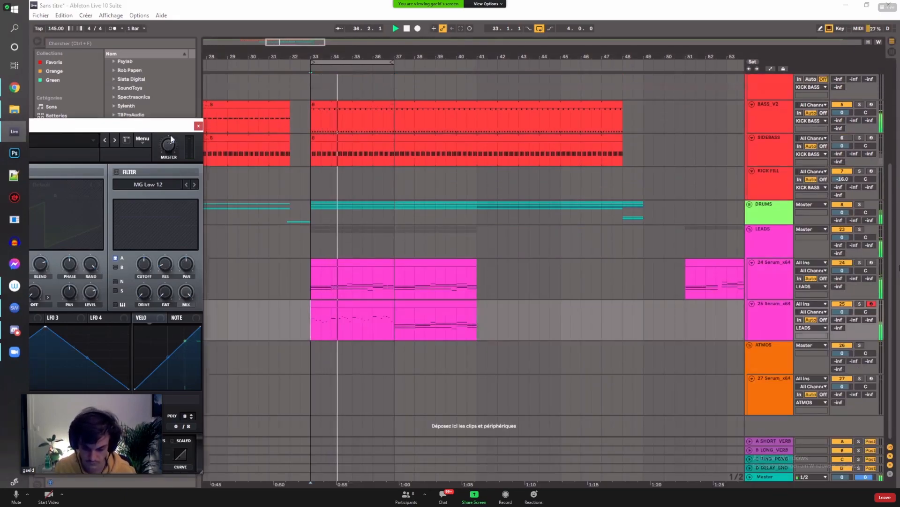
left_click_drag(171, 126, 696, 103)
left_click(723, 102)
key("space")
Step: Unfold the DRUMS group and play the arrangement from the INTER HAT track near bar 33.3
left_click(750, 204)
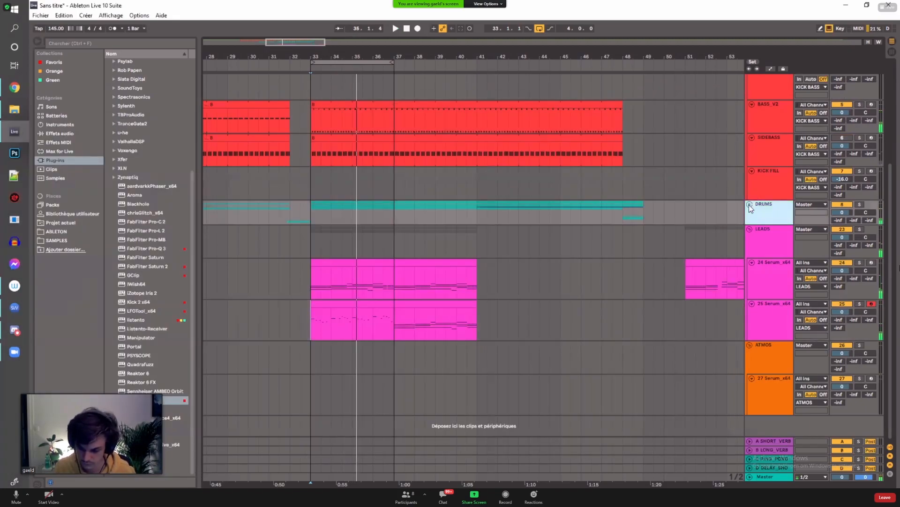
scroll(402, 201, "down", 3)
scroll(402, 205, "down", 1)
left_click(321, 254)
key("space")
scroll(384, 242, "down", 3)
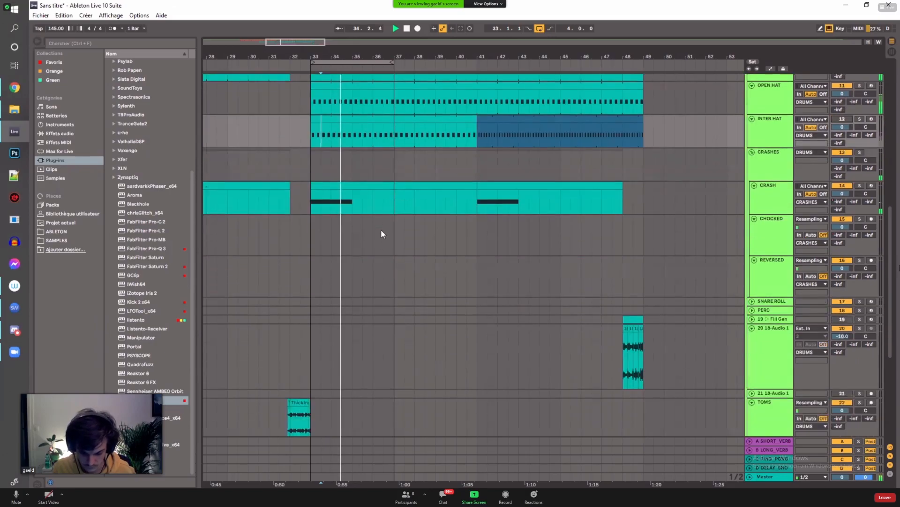
scroll(381, 248, "down", 5)
key("space")
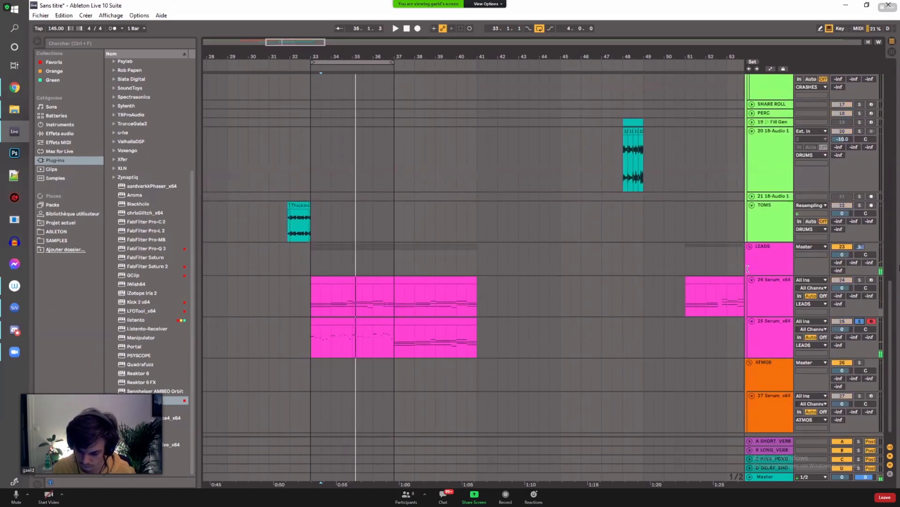
Step: Insert a new MIDI track directly below the 24 Serum lead track
left_click(774, 296)
left_click(772, 325)
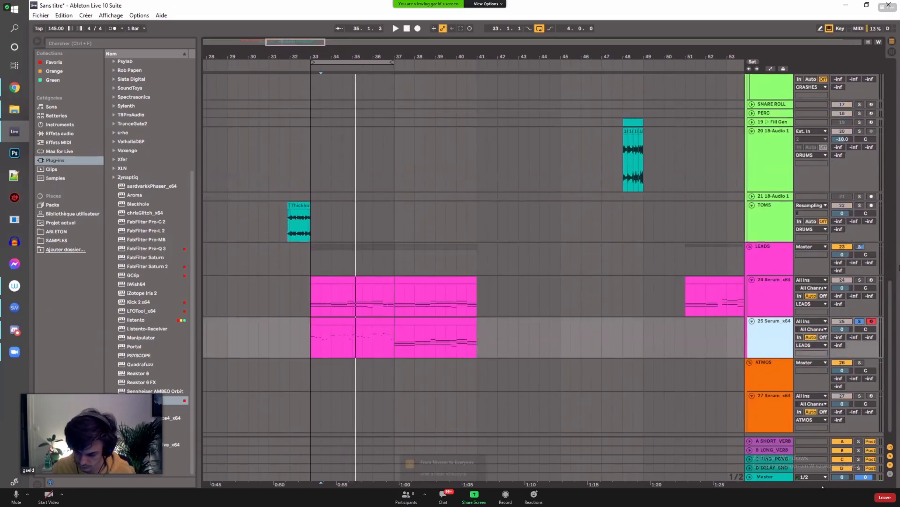
double_click(772, 325)
left_click(352, 206)
left_click(775, 222)
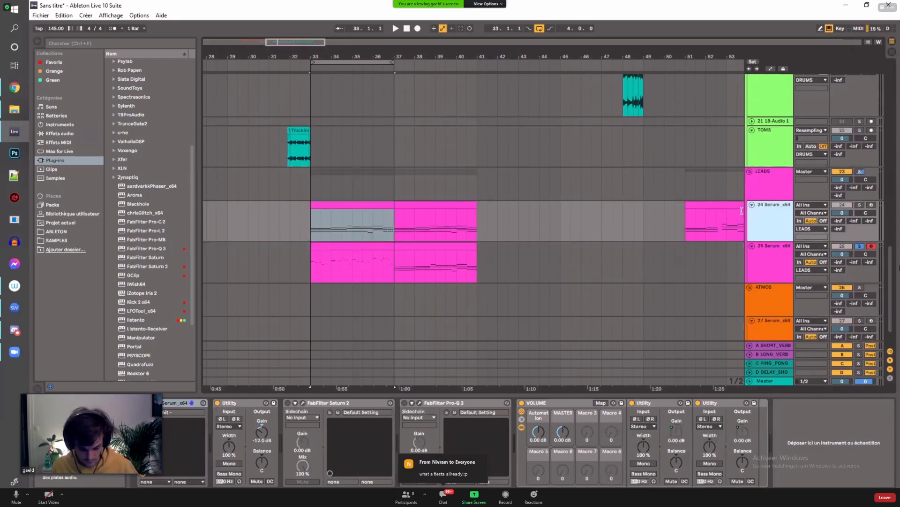
key("ctrl+shift+t")
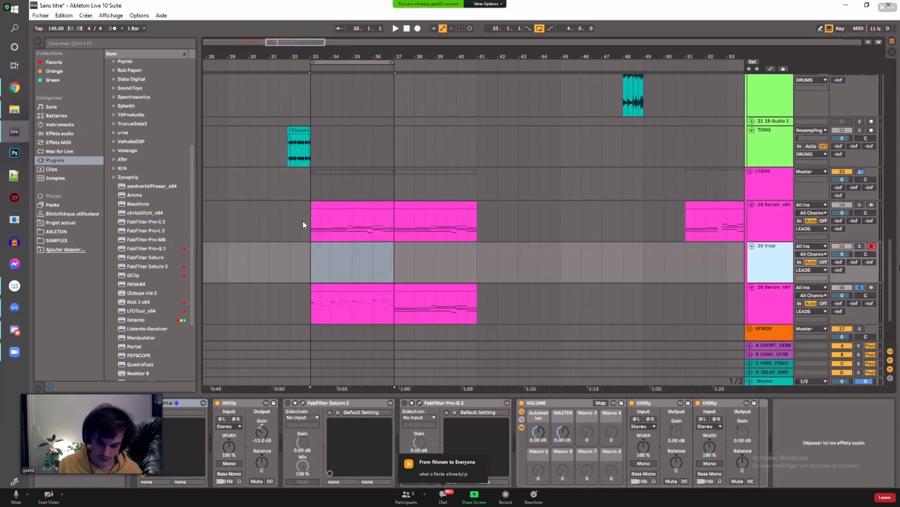
Step: Copy the 24 Serum clip at bar 33 onto the 25 Vital track, and duplicate the 25 Vital and 26 Serum clips to bar 37
left_click_drag(334, 210, 340, 252)
key("ctrl+d")
left_click(329, 244)
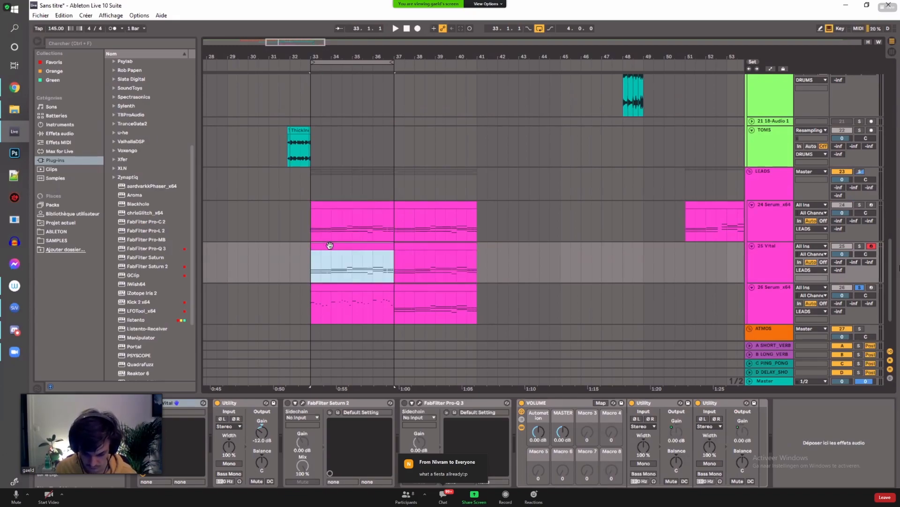
key("Down")
key("ctrl+d")
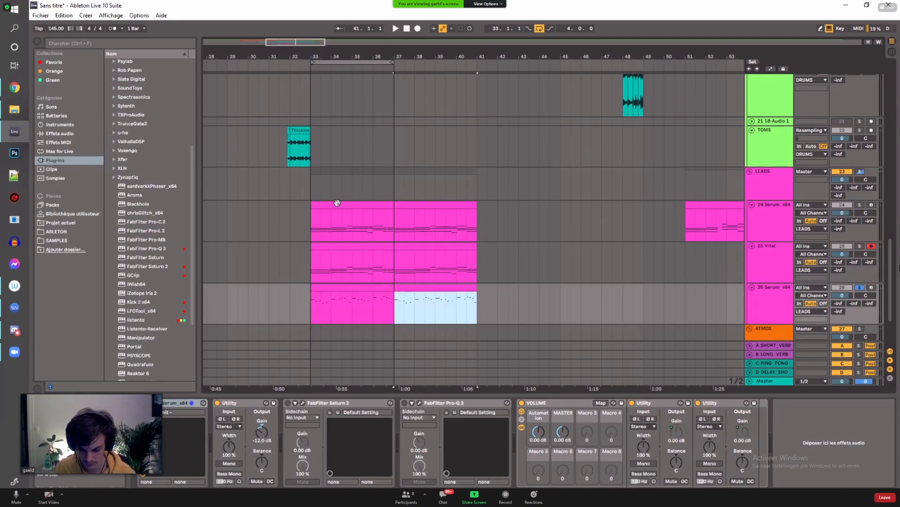
Step: Add an Arpeggiator MIDI effect in front of the Vital instrument on the 25 Vital track
left_click(329, 245)
scroll(142, 367, "down", 3)
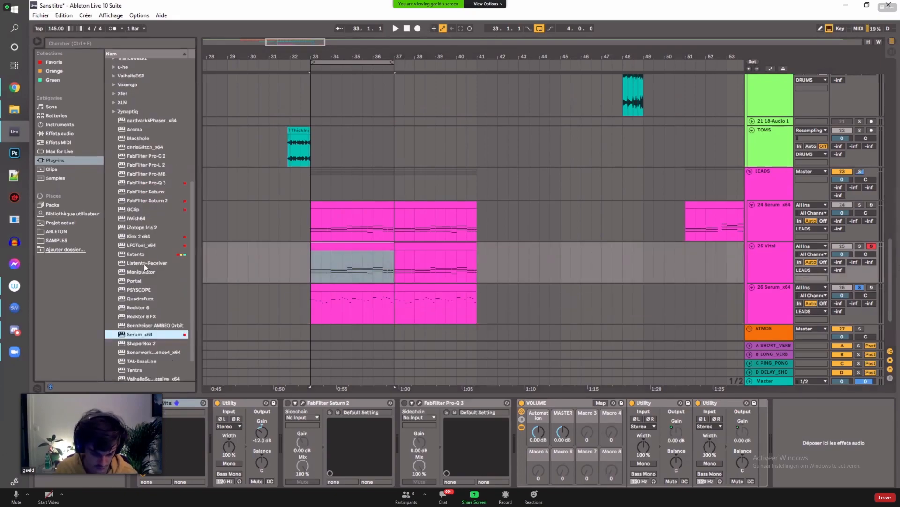
left_click(65, 134)
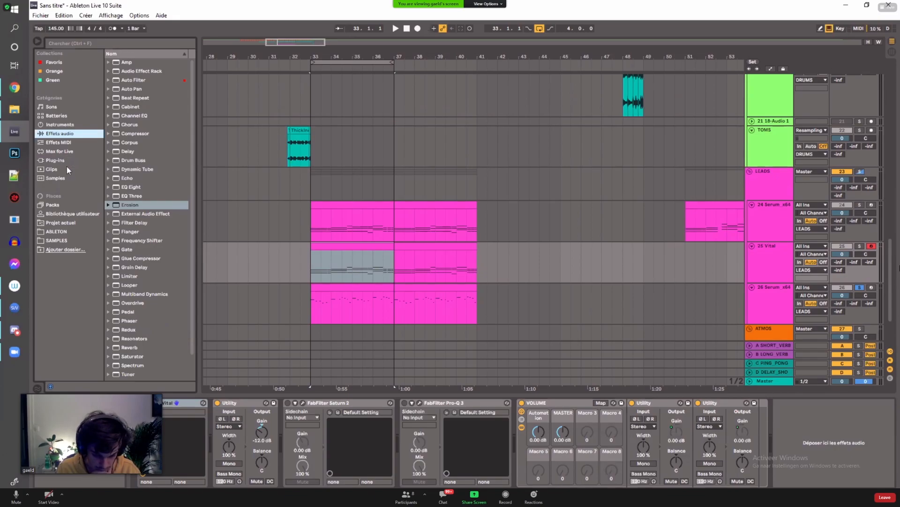
left_click(58, 160)
left_click(60, 142)
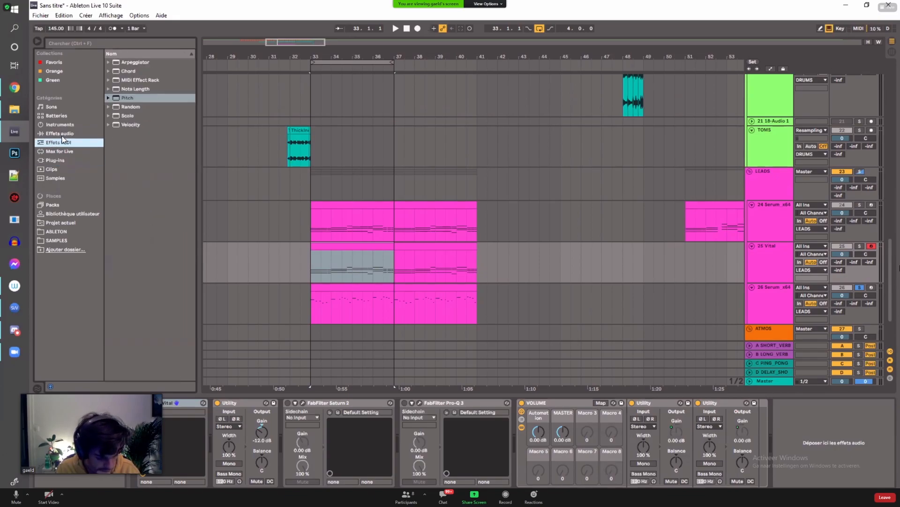
left_click(137, 63)
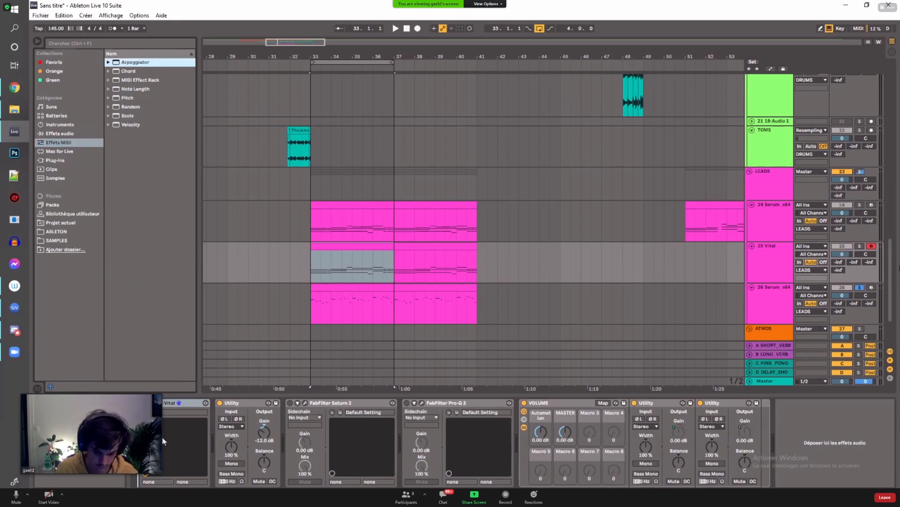
left_click_drag(137, 63, 146, 441)
Step: Solo the 25 Vital track, play it, and set the Arpeggiator to the Con & Diverge style with a 1/16 rate
left_click(860, 246)
key("space")
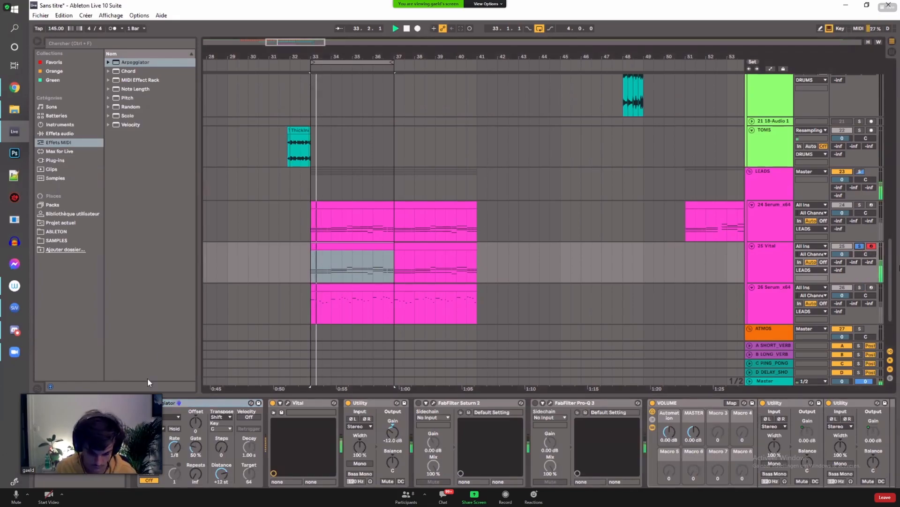
left_click(164, 416)
left_click(159, 367)
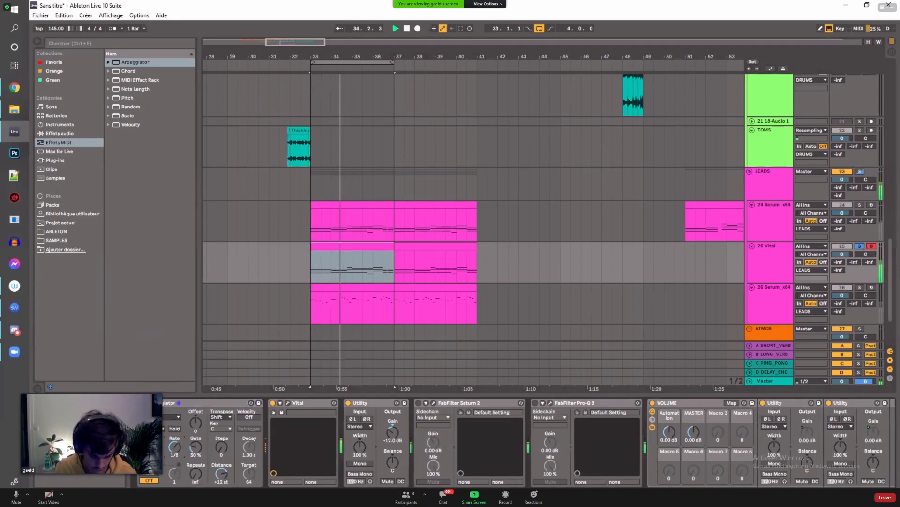
left_click(164, 416)
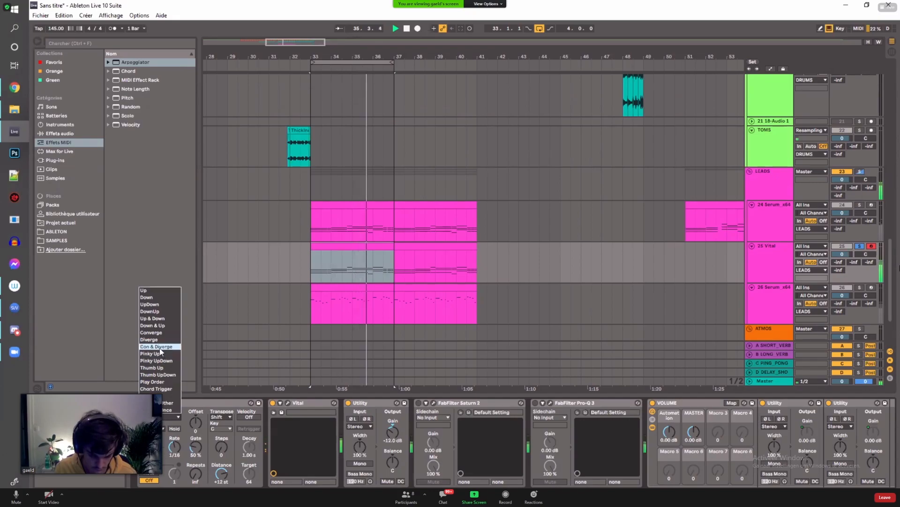
left_click(157, 346)
left_click(164, 417)
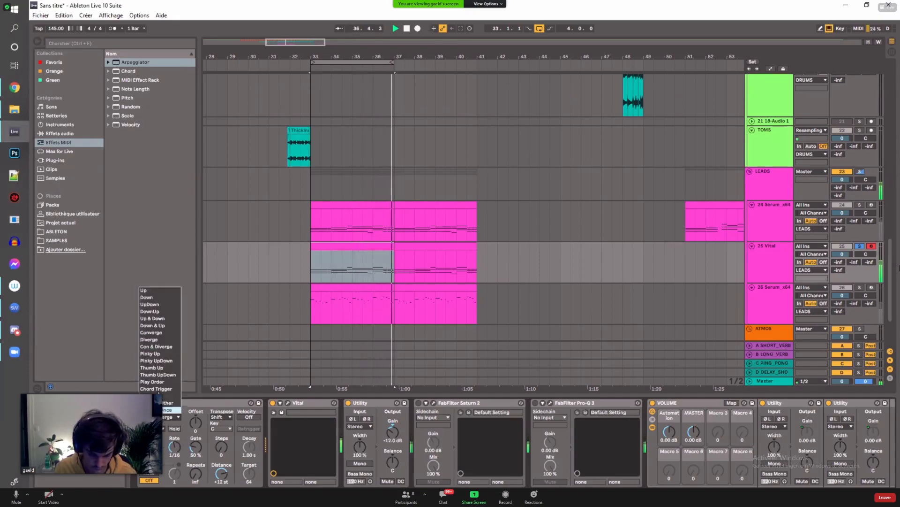
left_click(313, 274)
left_click_drag(224, 447, 224, 442)
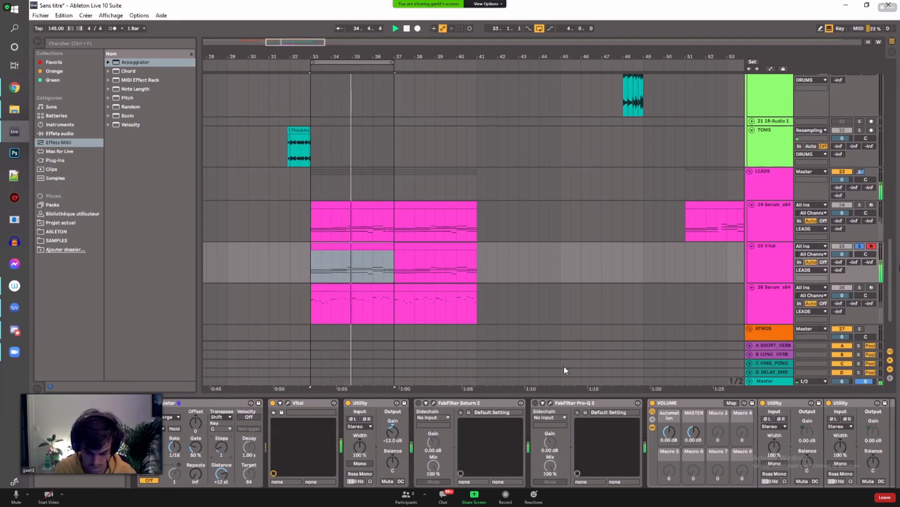
Step: Open the Vital synth on track 25, filter its preset browser to Lead sounds, and load the Everyman preset
left_click(281, 403)
left_click(288, 402)
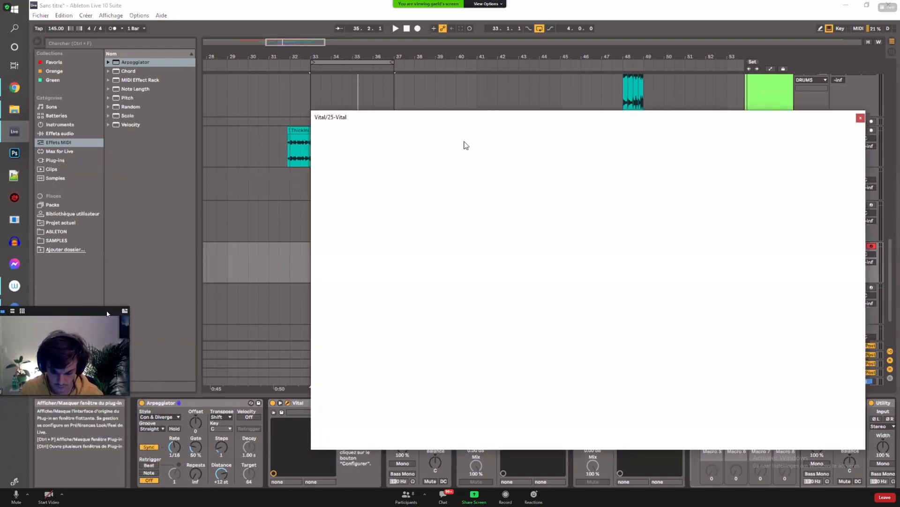
left_click_drag(476, 116, 376, 90)
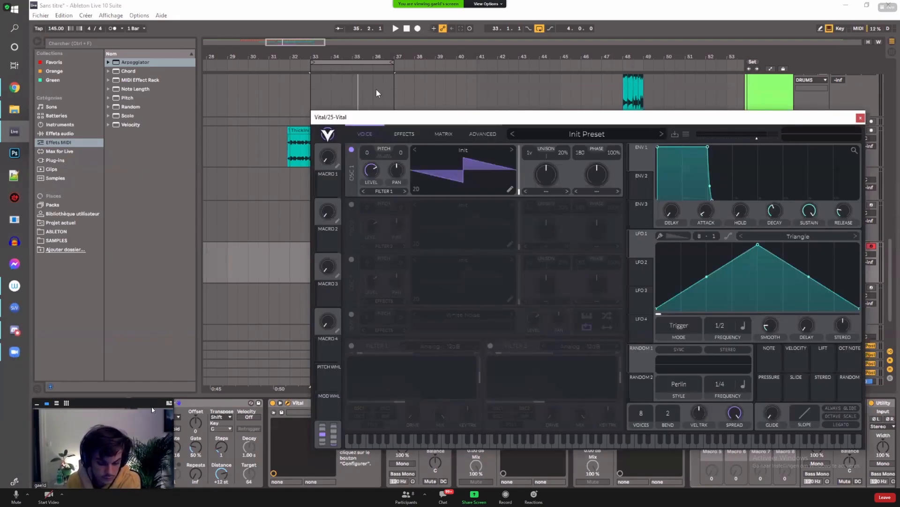
left_click(488, 107)
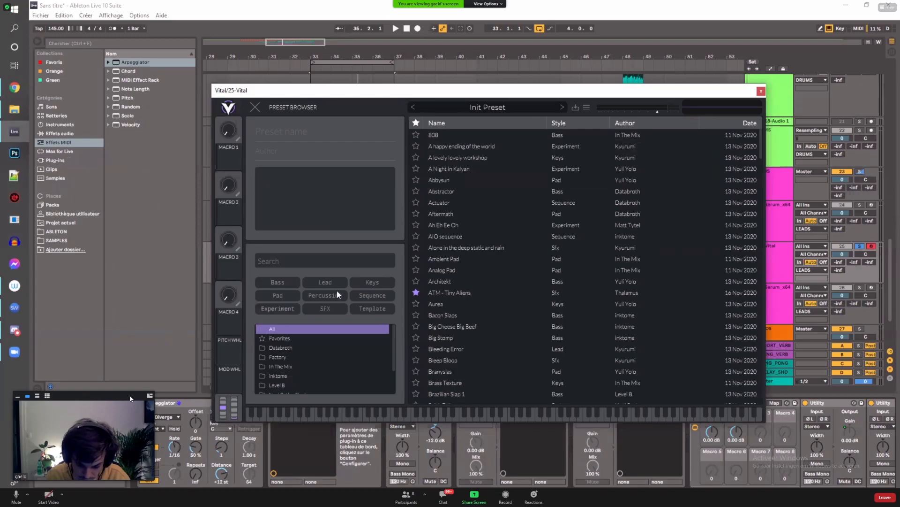
left_click(325, 283)
left_click(466, 229)
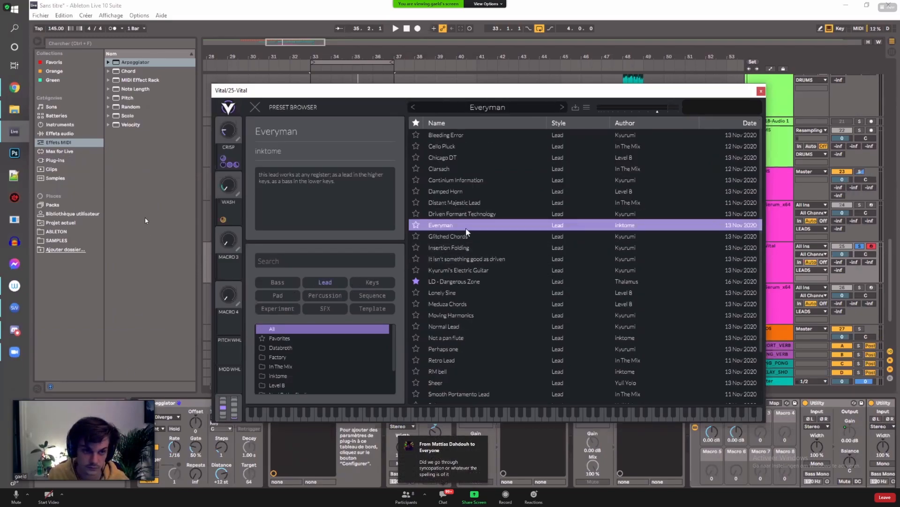
Step: Play the arpeggio and audition lead presets from Insertion Folding through Kyurumi's Electric Guitar, ending on Meduza Chords
key("space")
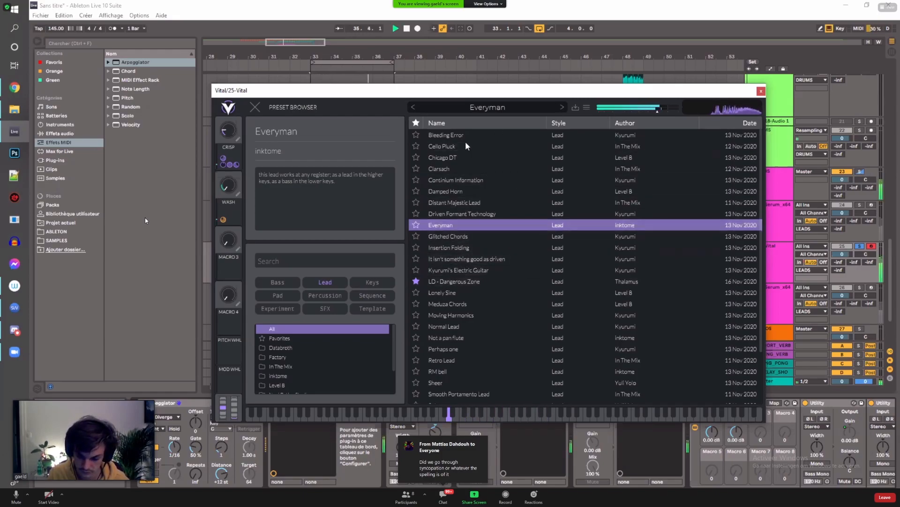
left_click(454, 247)
left_click(459, 259)
left_click(462, 271)
left_click(462, 304)
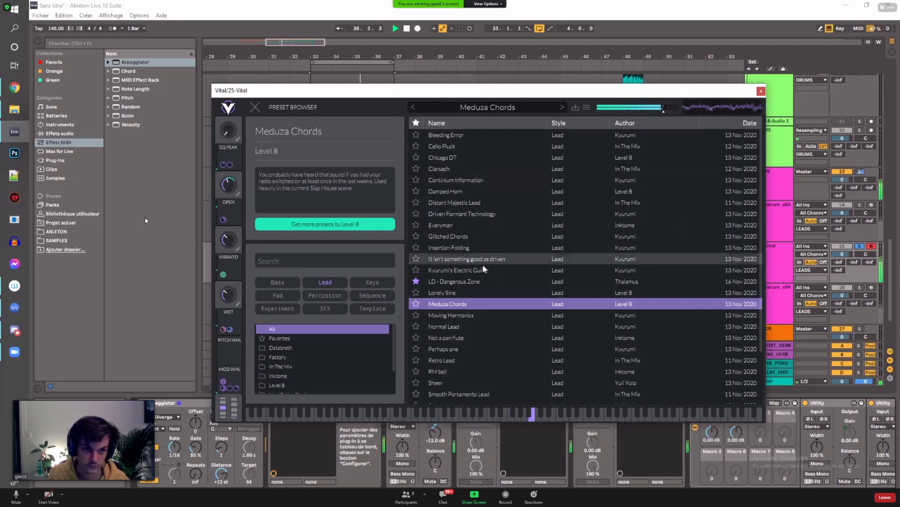
Step: Load the Smooth Portamento Lead preset from the Lead presets in Vital on track 25
left_click(514, 326)
scroll(514, 328, "down", 3)
left_click(515, 330)
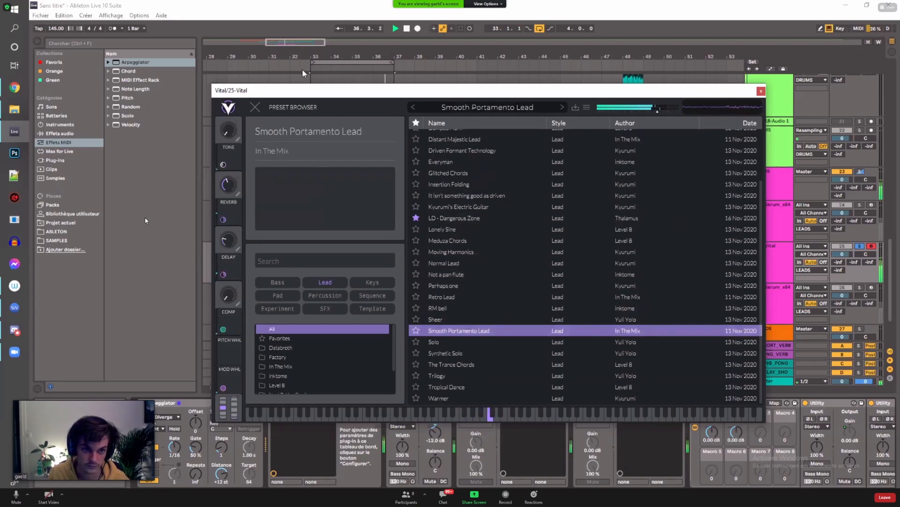
left_click(145, 219)
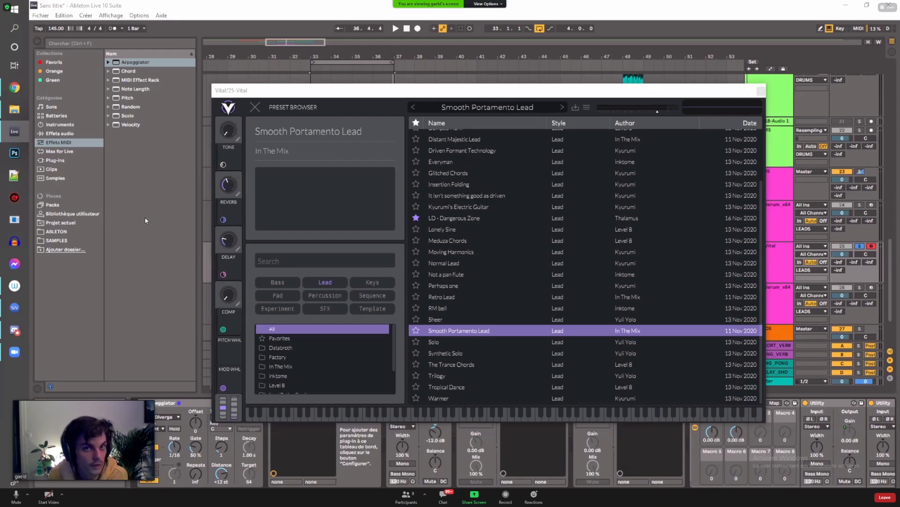
Step: Move the Vital window clear of the looped clips and play the section from bar 33
left_click(318, 90)
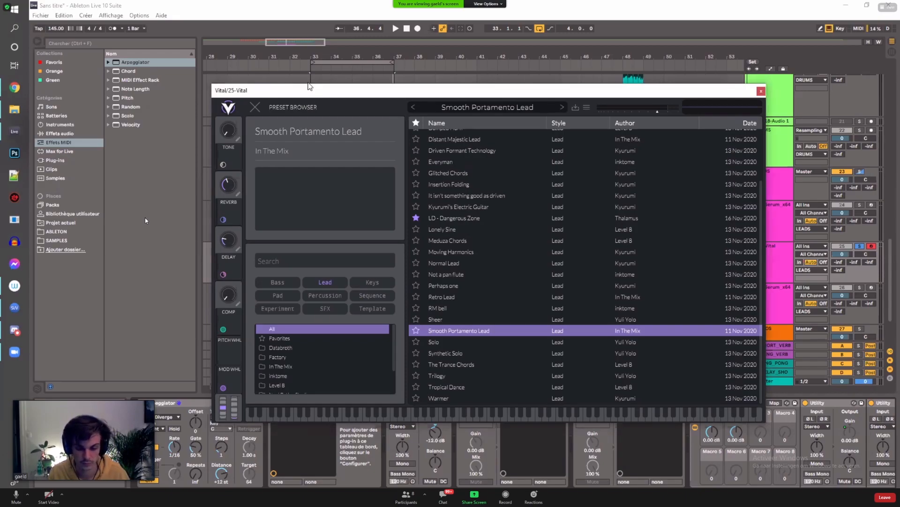
left_click_drag(315, 92, 308, 84)
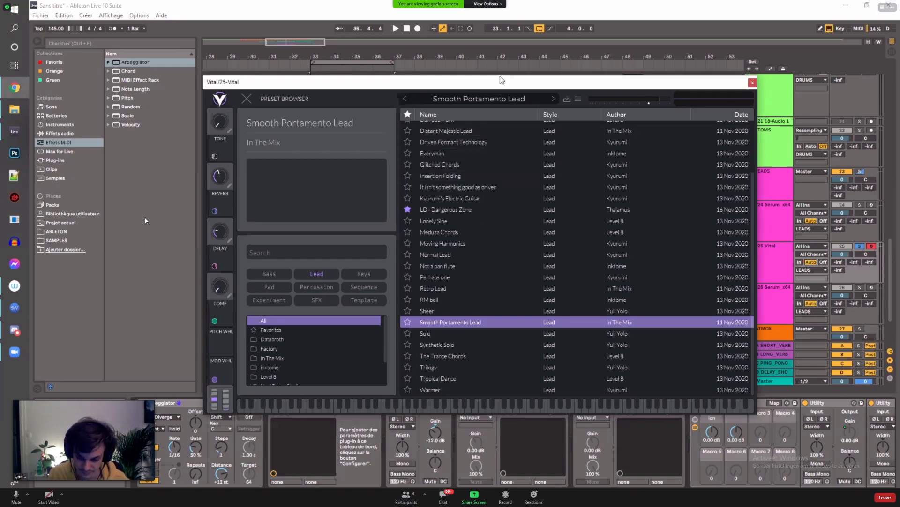
left_click_drag(423, 83, 366, 76)
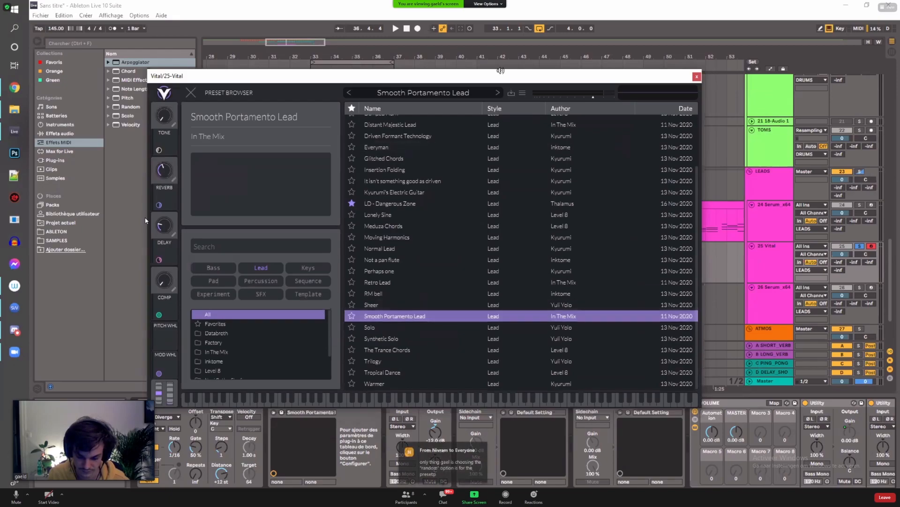
left_click_drag(454, 80, 450, 78)
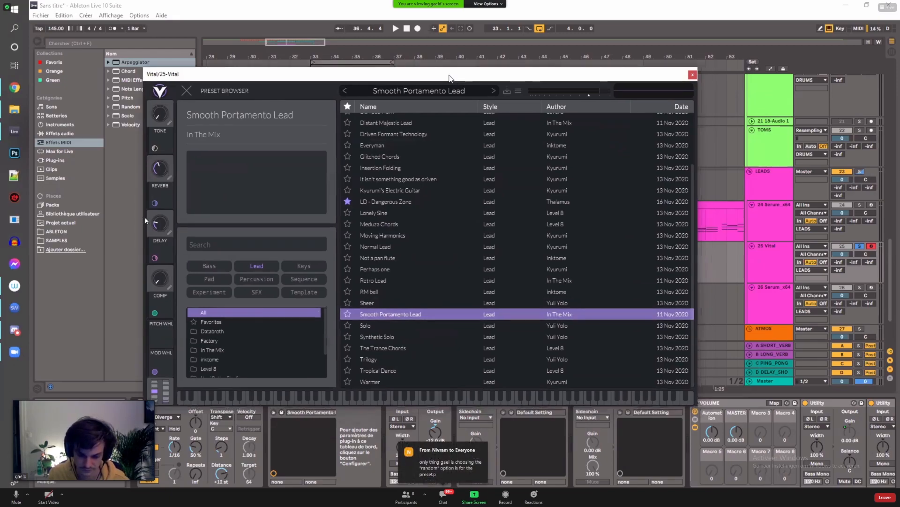
left_click_drag(449, 78, 712, 55)
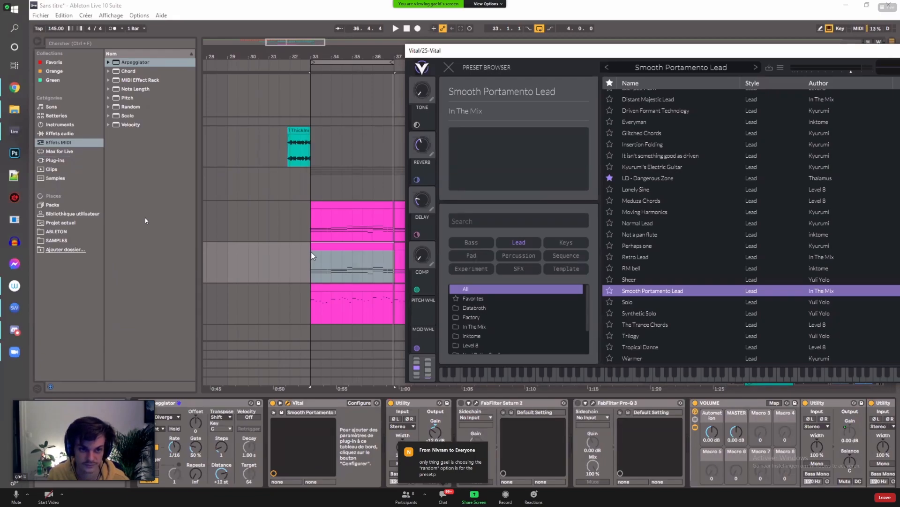
key("space")
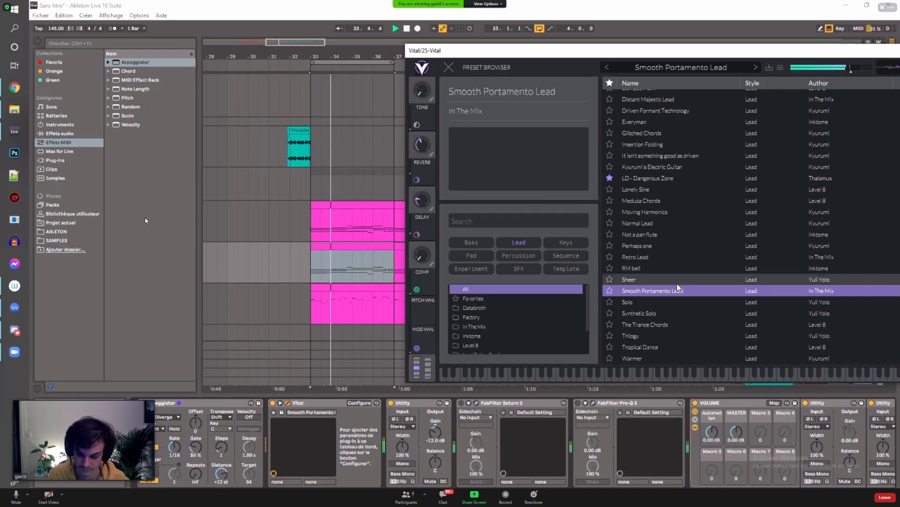
Step: Turn the preset's REVERB macro down and its COMP macro up during playback, and close the Vital window
left_click_drag(660, 50, 532, 28)
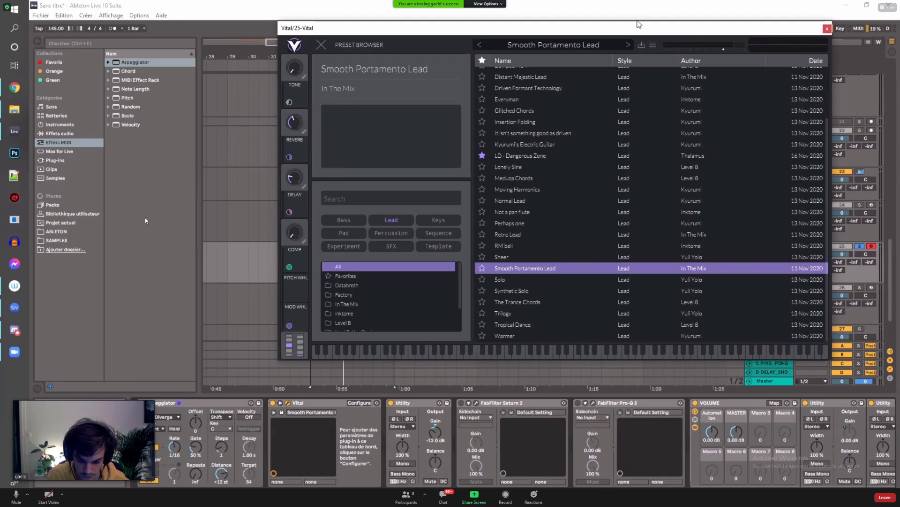
left_click_drag(617, 29, 40, 22)
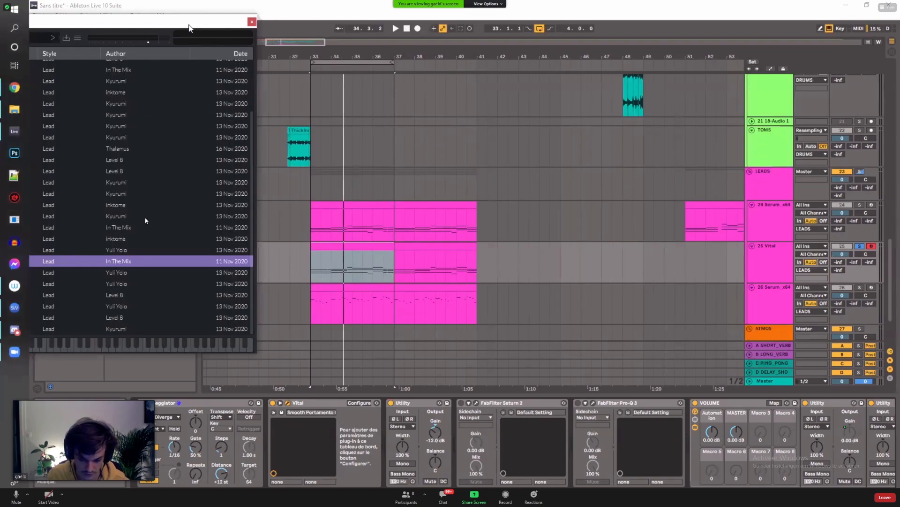
left_click_drag(208, 26, 899, 24)
key("space")
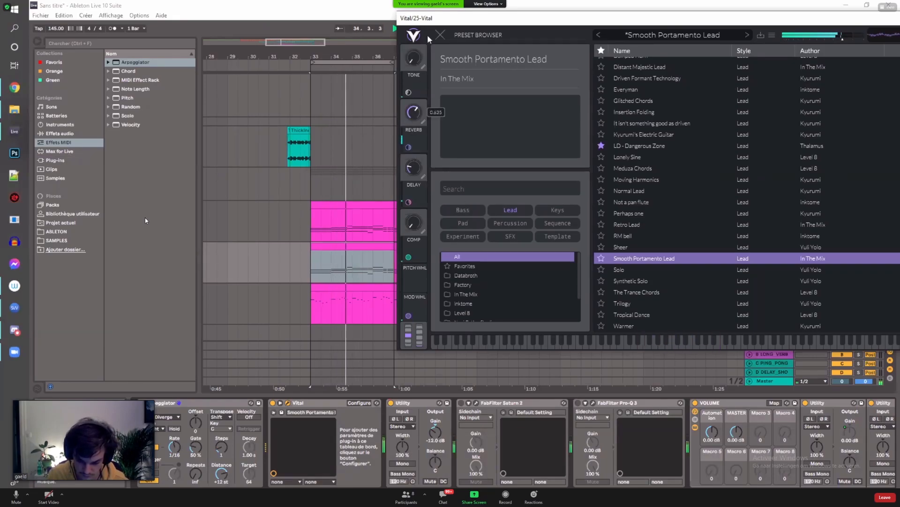
left_click_drag(413, 223, 413, 173)
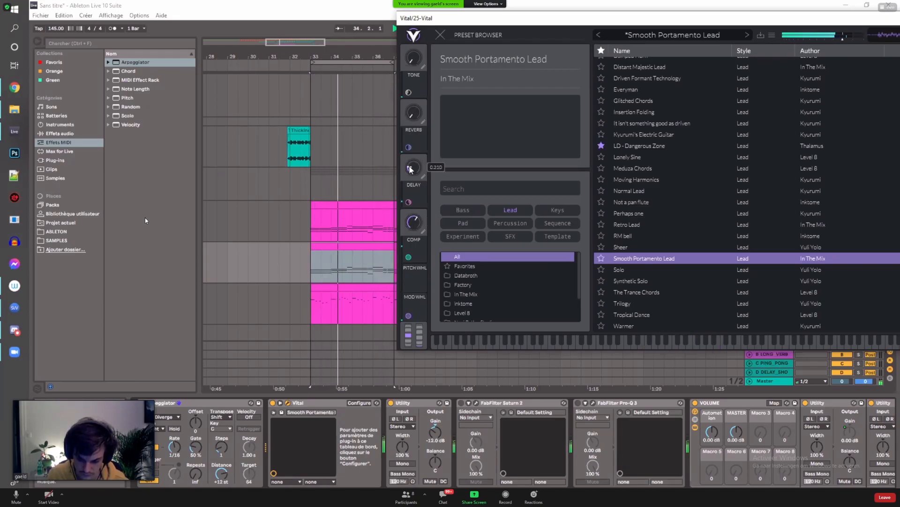
left_click_drag(504, 23, 226, 37)
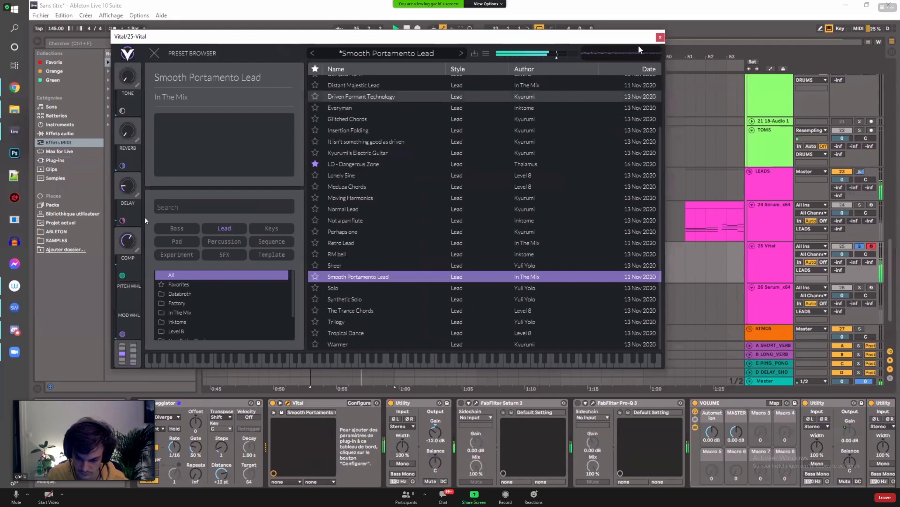
left_click(663, 43)
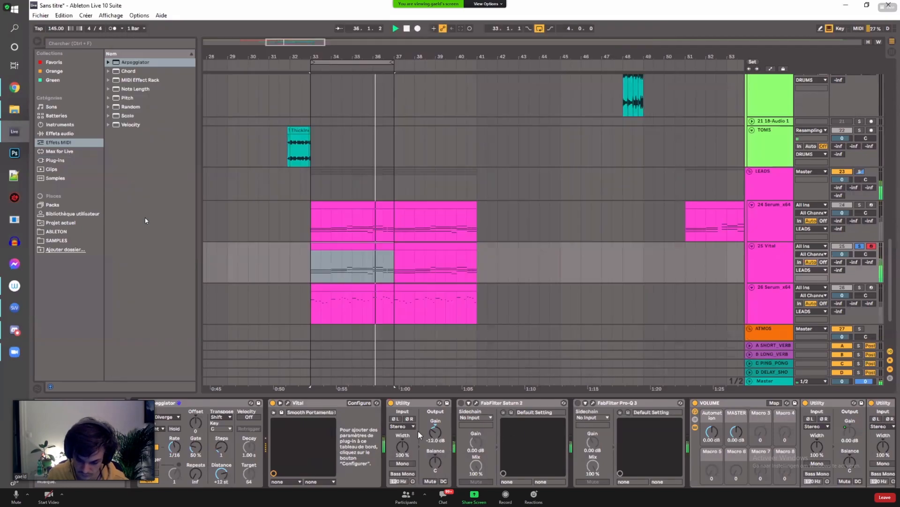
Step: Reopen Vital on track 25, trim its output volume slightly lower while the loop plays, and close it
left_click(288, 403)
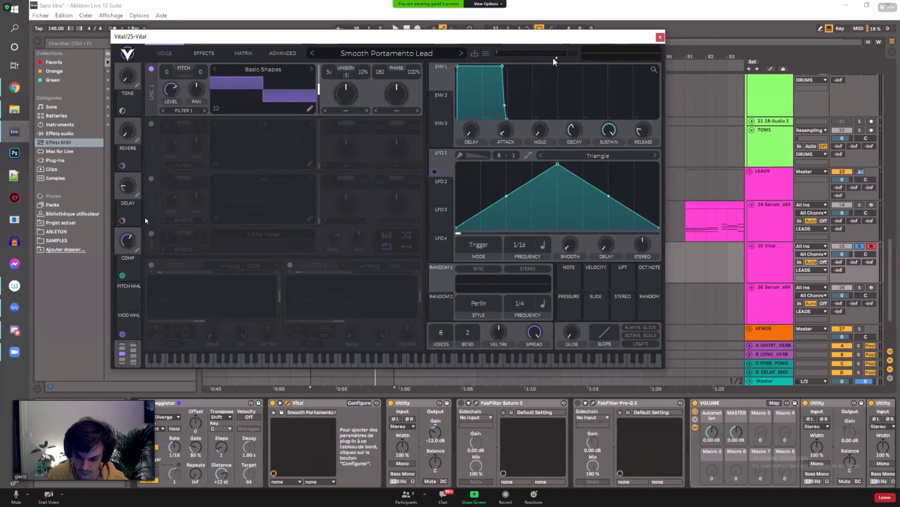
left_click_drag(555, 61, 546, 60)
key("space")
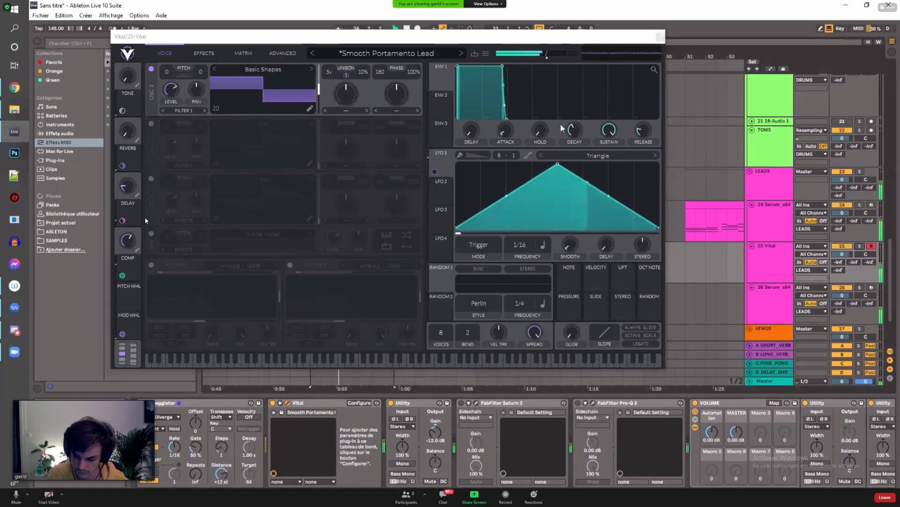
left_click_drag(547, 57, 556, 61)
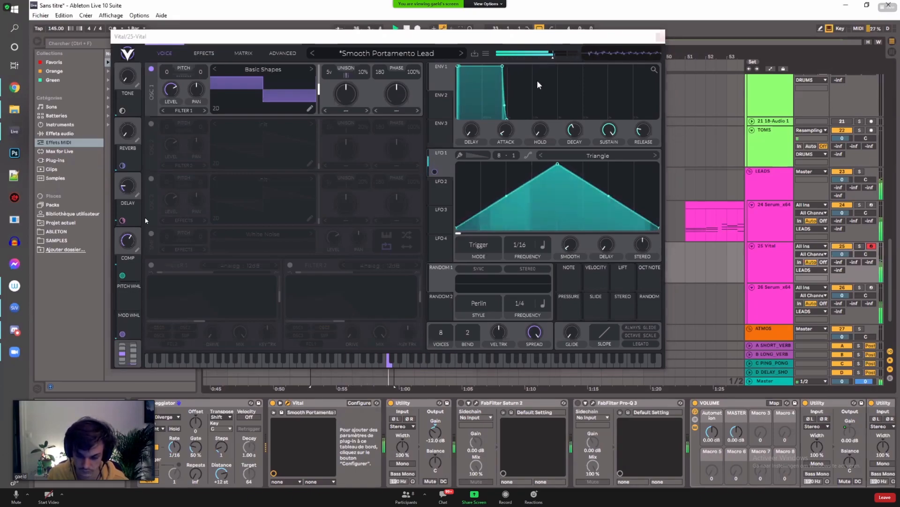
left_click(659, 38)
Step: Open the MIDI clip at bar 33 on the track 26 Serum in an enlarged note editor
scroll(324, 243, "down", 3)
left_click(324, 244)
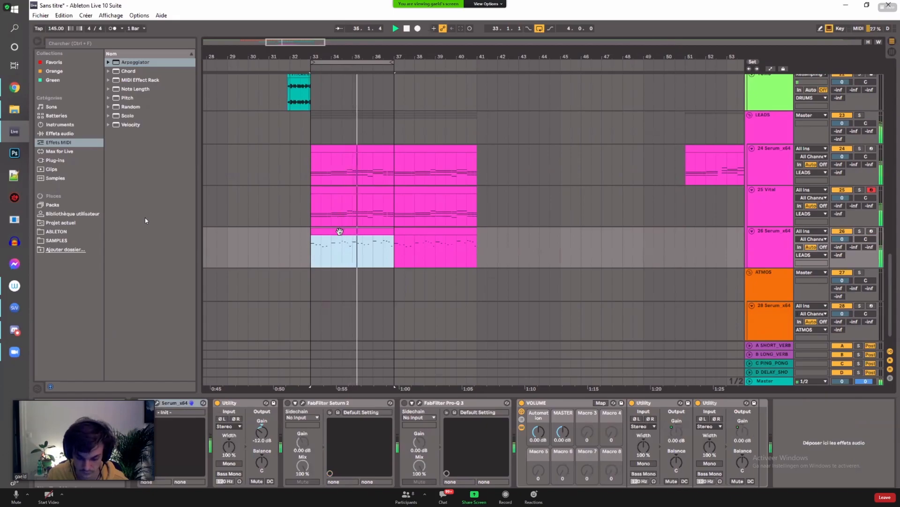
double_click(339, 231)
key("space")
left_click_drag(425, 396, 426, 321)
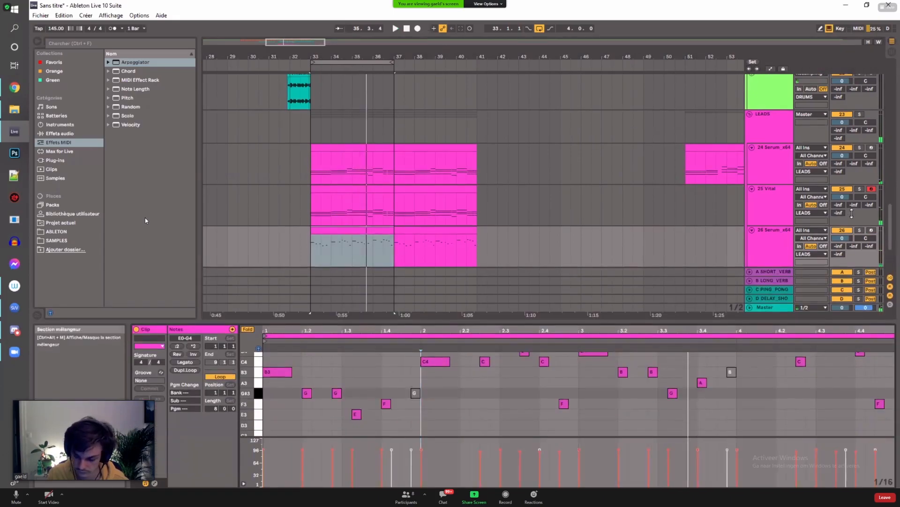
Step: Solo track 26 and open its Serum instrument, keeping the plug-in window clear of the clips
left_click(860, 231)
key("space")
double_click(774, 231)
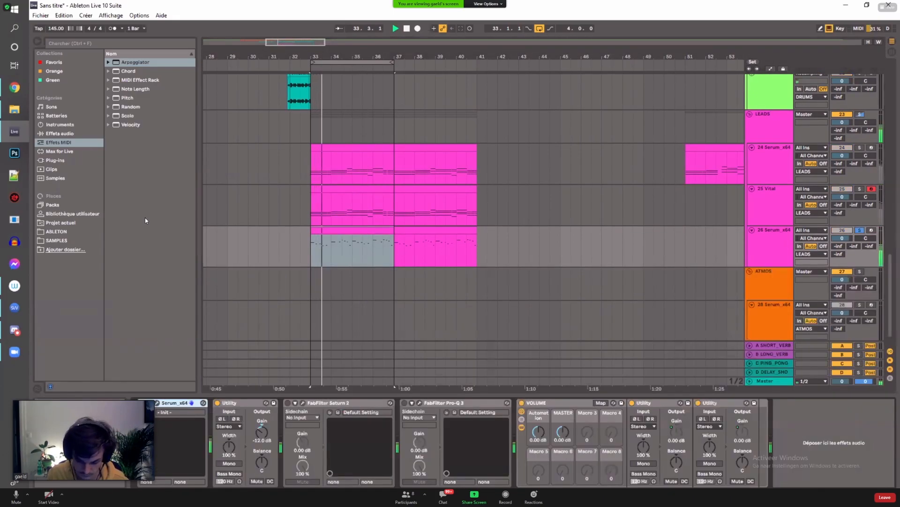
left_click(157, 402)
left_click_drag(467, 104, 621, 71)
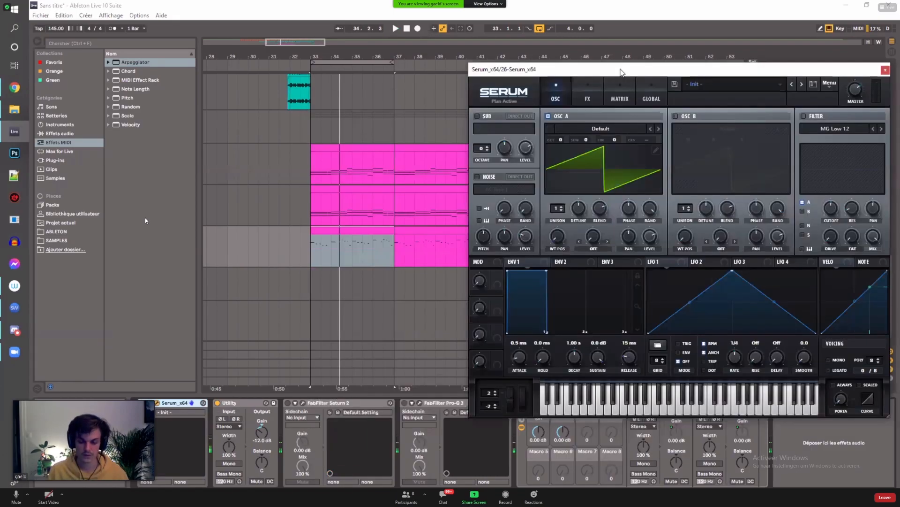
key("space")
left_click_drag(314, 250, 446, 249)
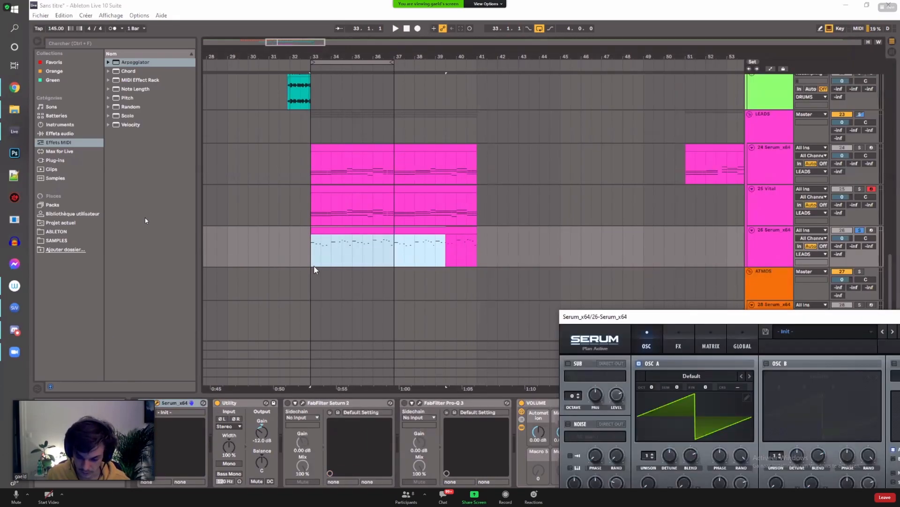
left_click(320, 262)
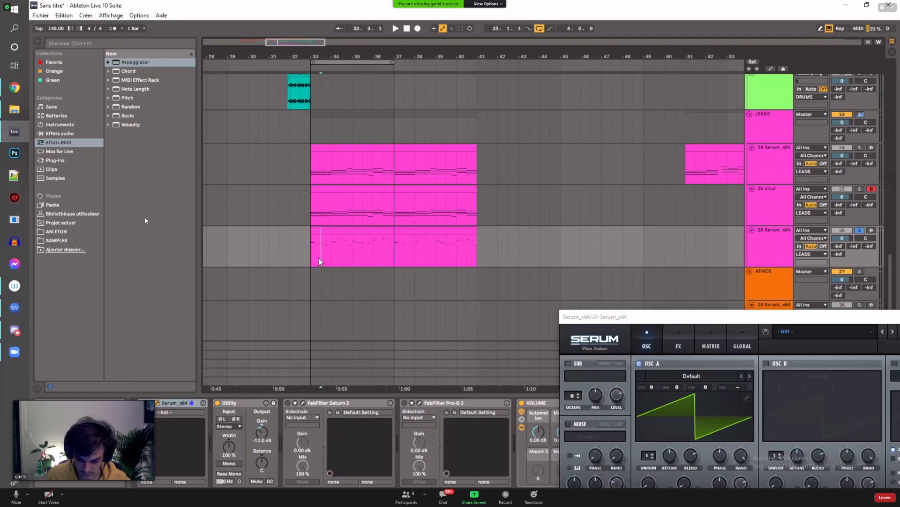
Step: Insert a new MIDI track with Vital directly below the track 26 Serum in the LEADS group
left_click(757, 243)
scroll(758, 230, "down", 1)
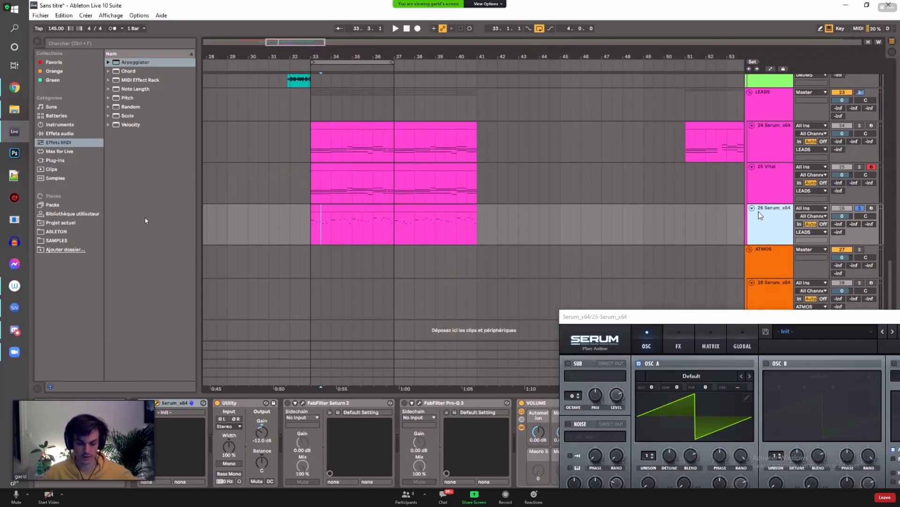
key("ctrl+shift+t")
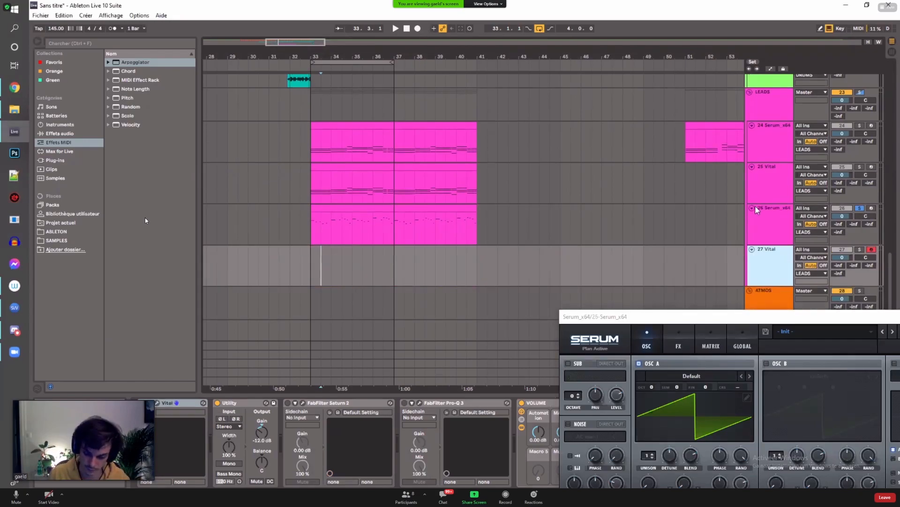
Step: Move the bar 34 and bar 36 sections of the track 26 clip down to the new Vital track 27
left_click(345, 219)
left_click_drag(334, 219, 342, 262)
left_click_drag(375, 220, 383, 264)
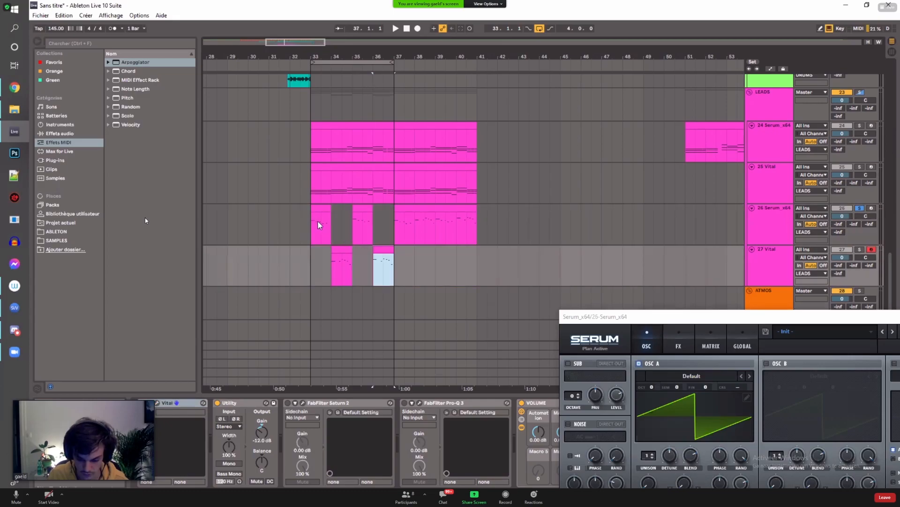
Step: Load the LD_Monstrorganic_Thalamus preset from Thalamus_Synergy_pack into Serum on track 26 and move its window aside
left_click(777, 223)
key("space")
left_click_drag(791, 317, 385, 47)
left_click(534, 170)
left_click(409, 61)
mouse_move(424, 278)
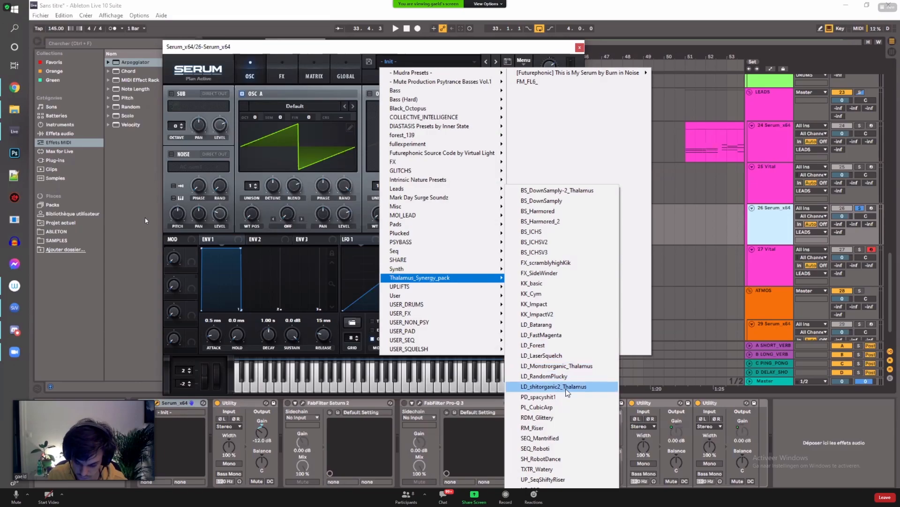
left_click(558, 366)
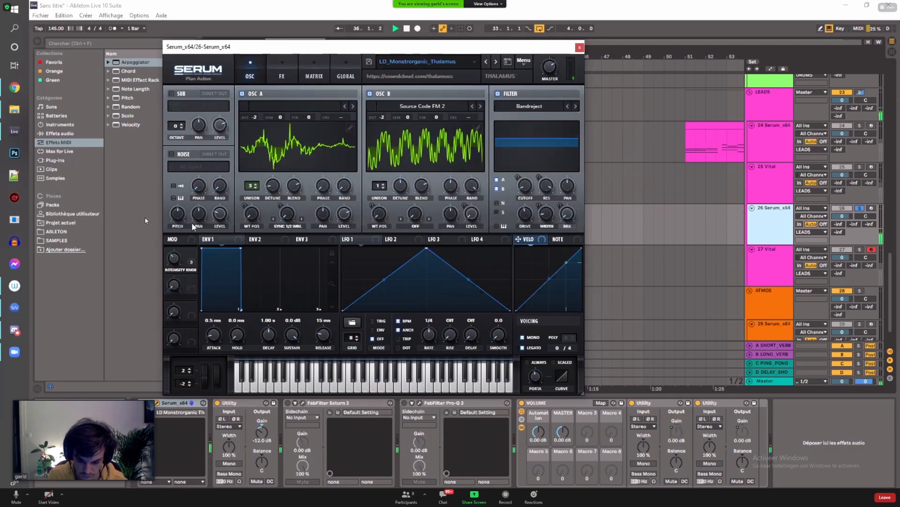
left_click_drag(506, 48, 806, 329)
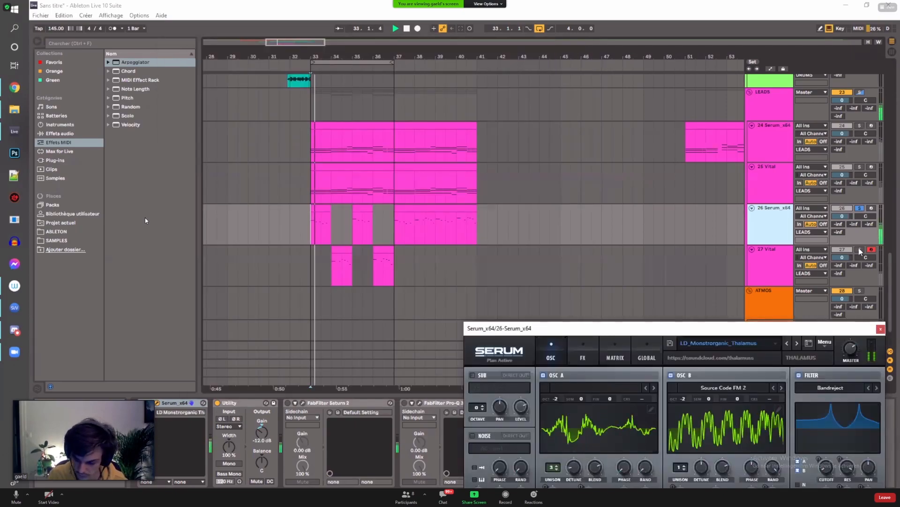
Step: Solo track 27 as well and open its Vital preset browser filtered to Lead presets
left_click(361, 263)
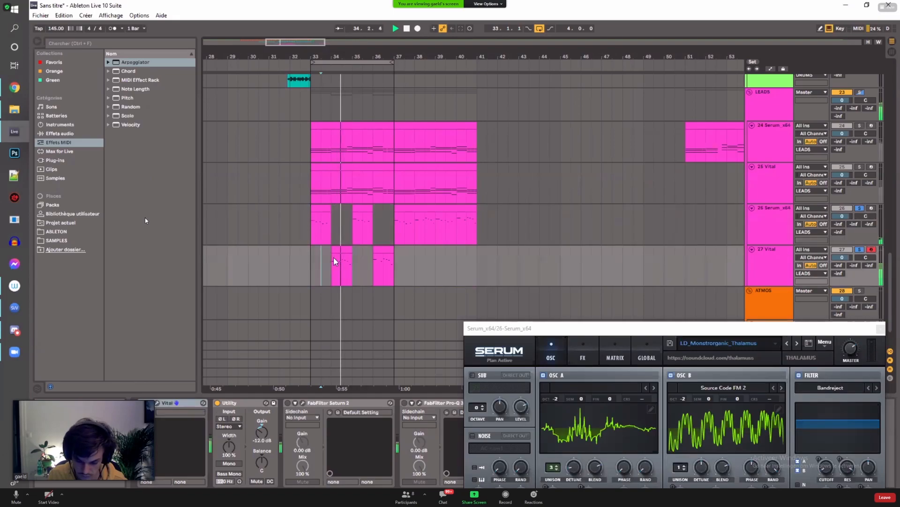
left_click(157, 403)
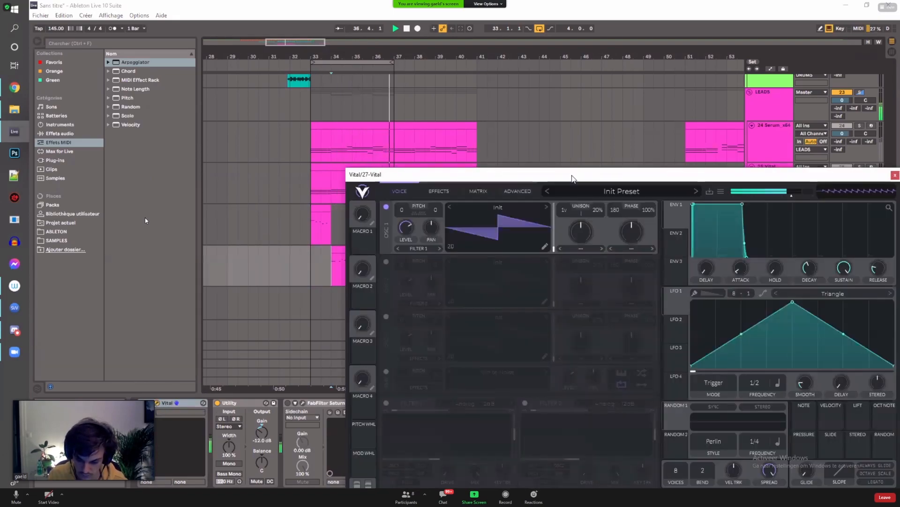
left_click_drag(553, 179, 320, 71)
left_click(398, 82)
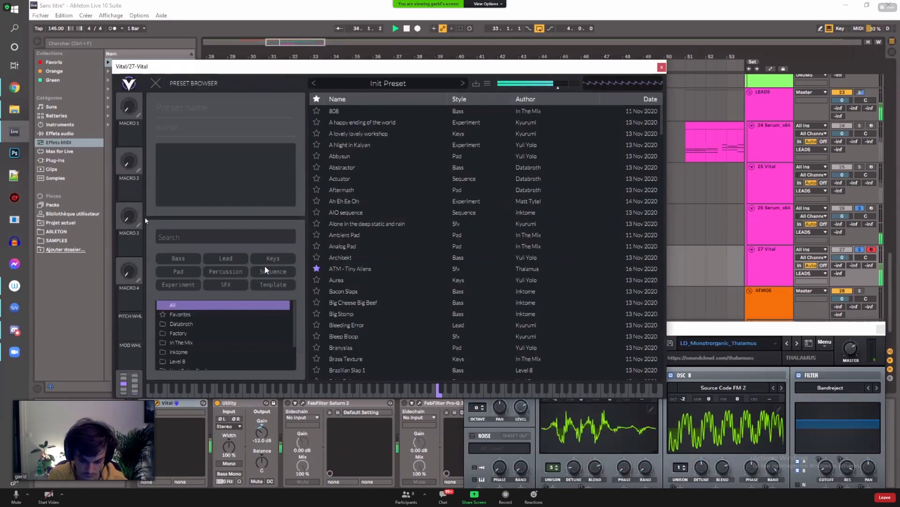
left_click(216, 258)
Step: Audition the Insertion Folding, Not a pan flute and Normal Lead presets on track 27 during playback
left_click(361, 225)
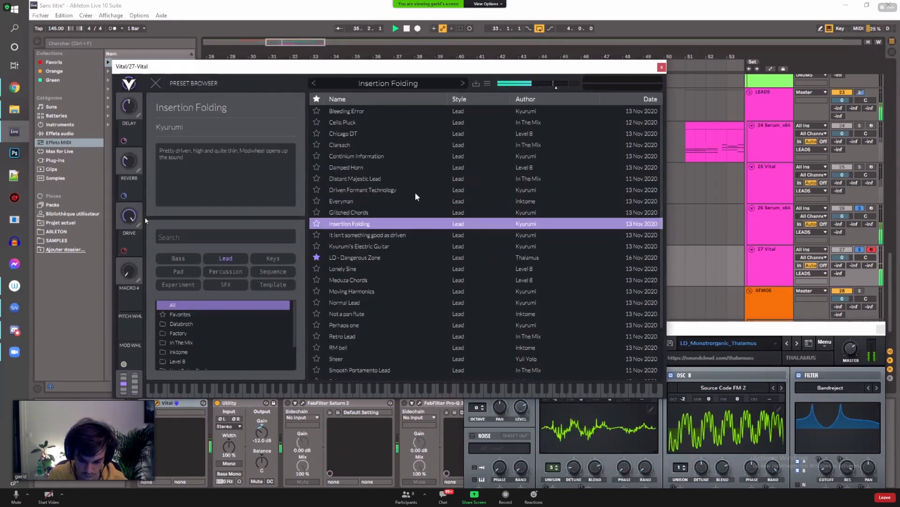
scroll(410, 235, "down", 2)
left_click(372, 253)
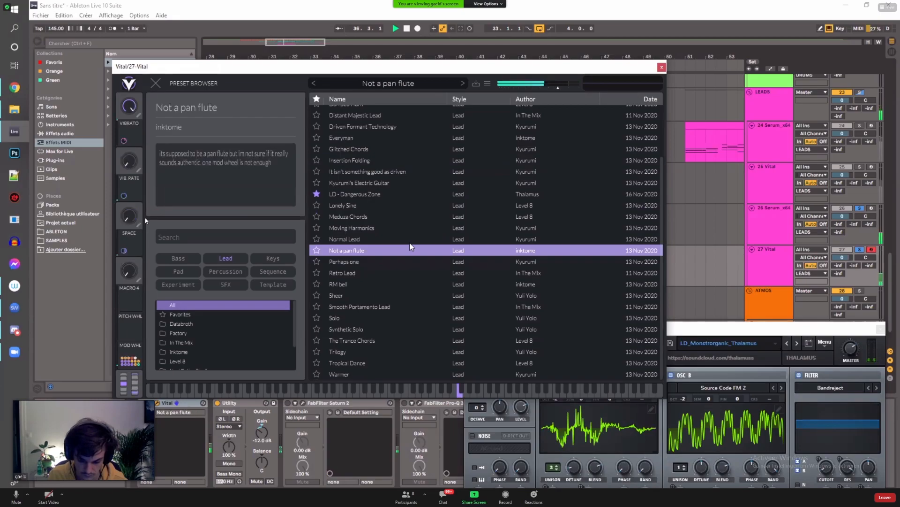
left_click(351, 240)
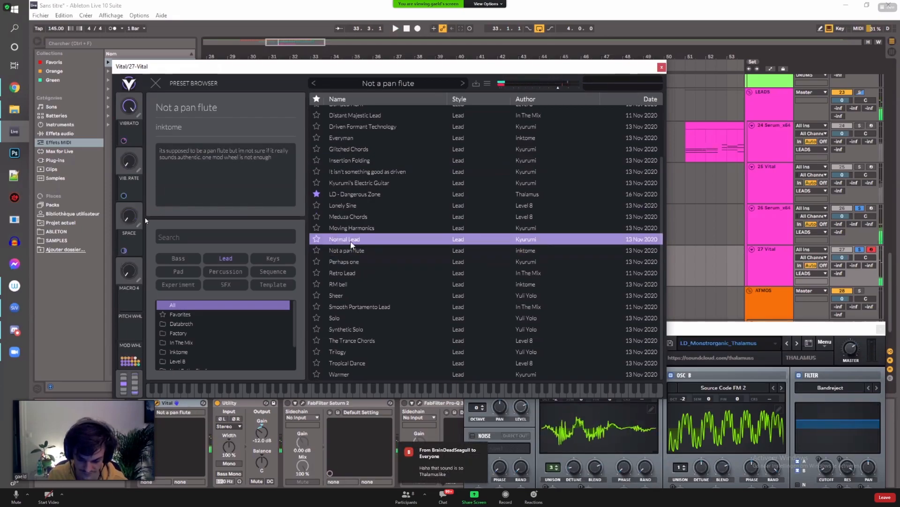
Step: Audition the Retro Lead, Solo, Synthetic Solo, The Trance Chords and Trilogy presets on track 27 during playback
key("space")
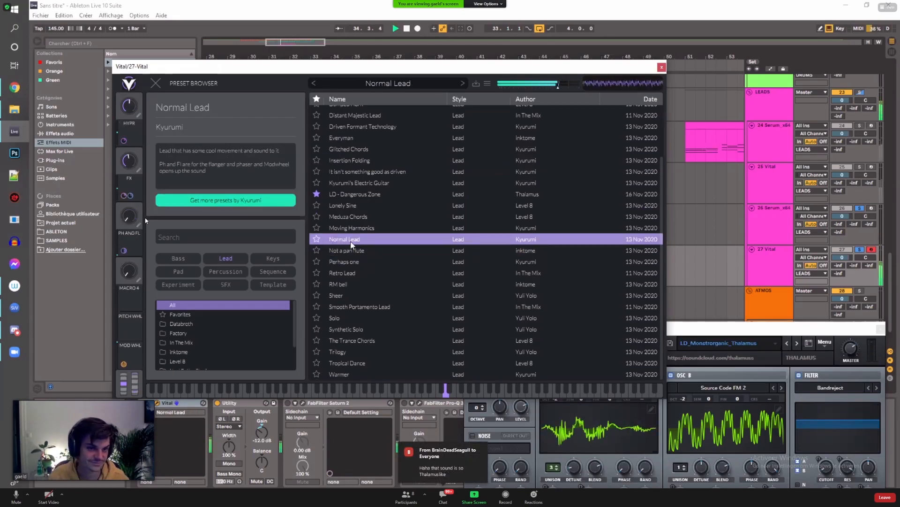
left_click(362, 273)
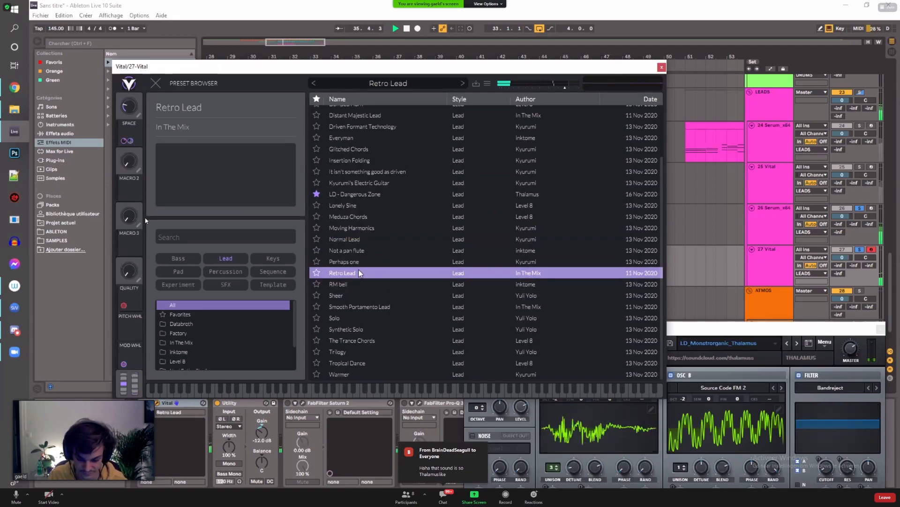
left_click(349, 317)
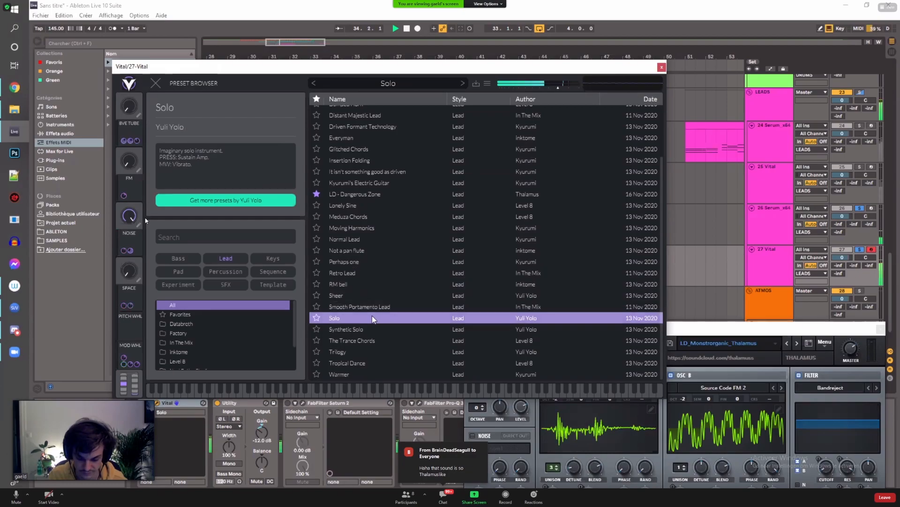
left_click(365, 330)
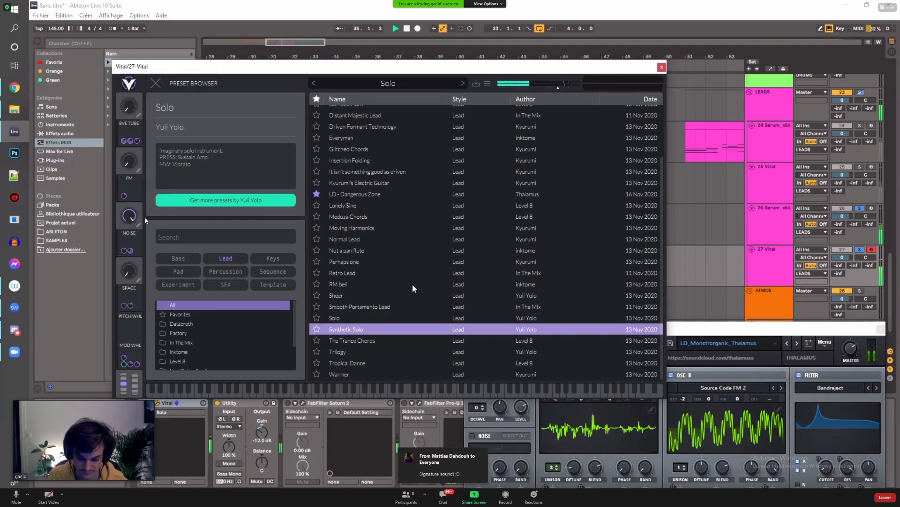
left_click(366, 339)
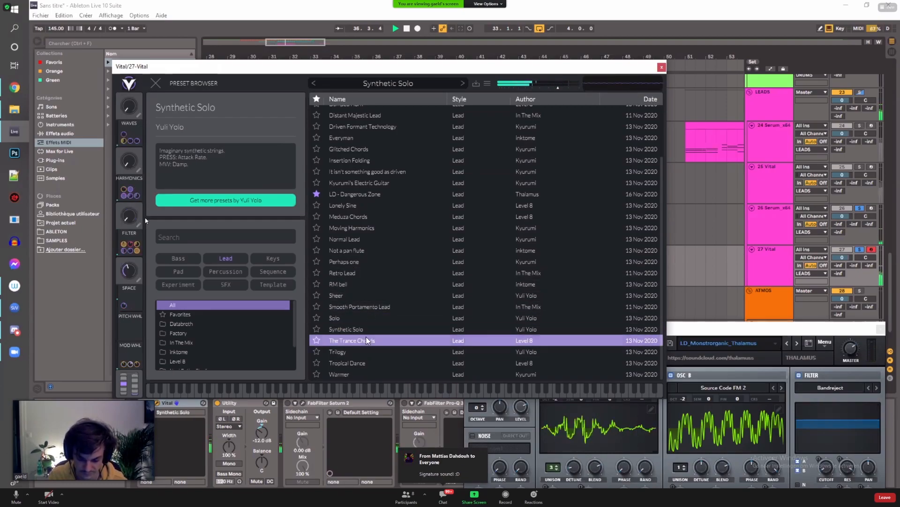
left_click(354, 350)
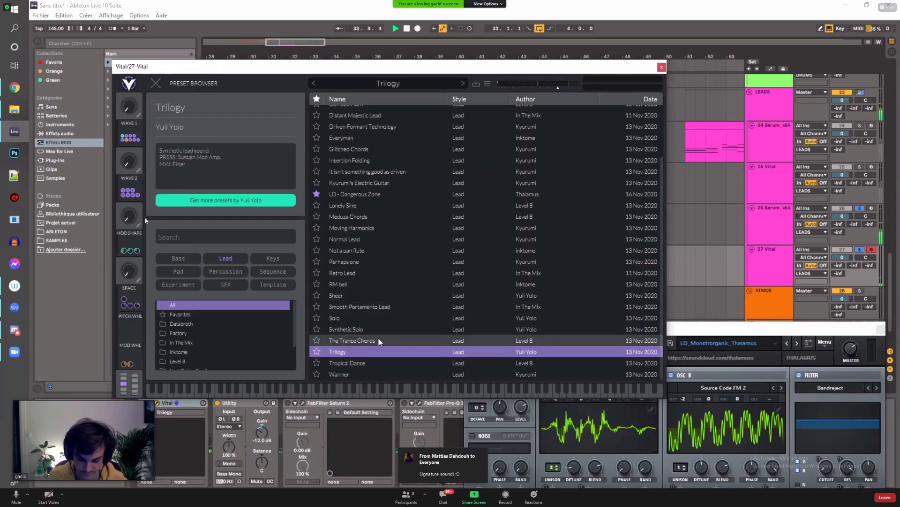
Step: Load the Tropical Dance preset in Vital on track 27 and adjust its Vibrato, Noise and Flute macros
left_click(364, 364)
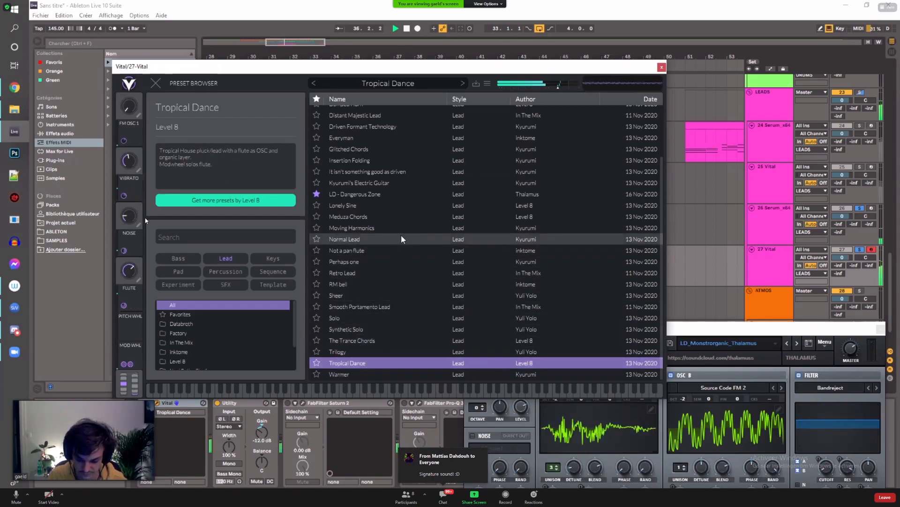
left_click_drag(125, 307, 125, 301)
left_click_drag(127, 163, 123, 188)
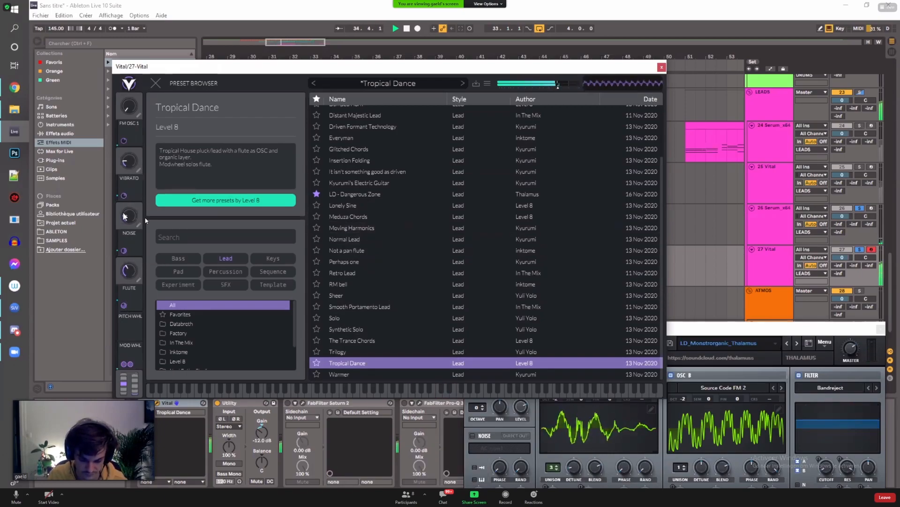
left_click_drag(126, 279, 125, 247)
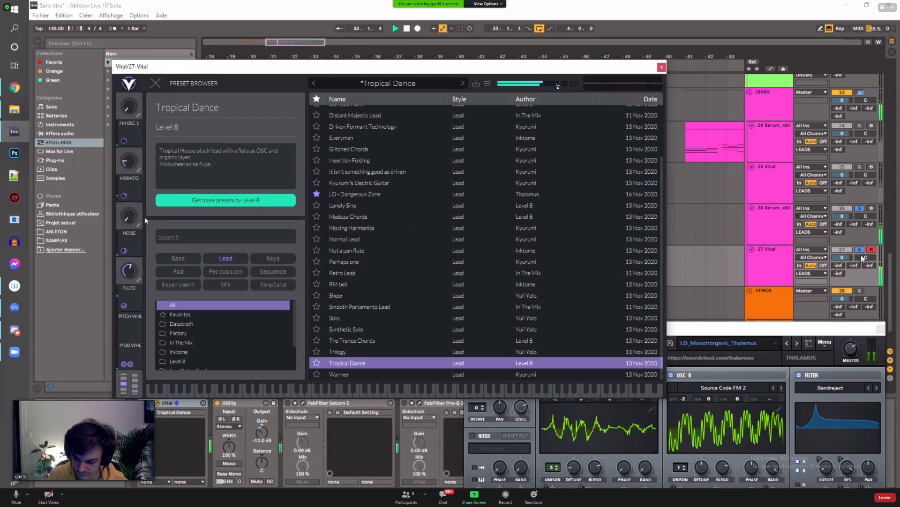
Step: Unsolo tracks 26 and 27 and close the Vital and Serum windows
left_click(662, 67)
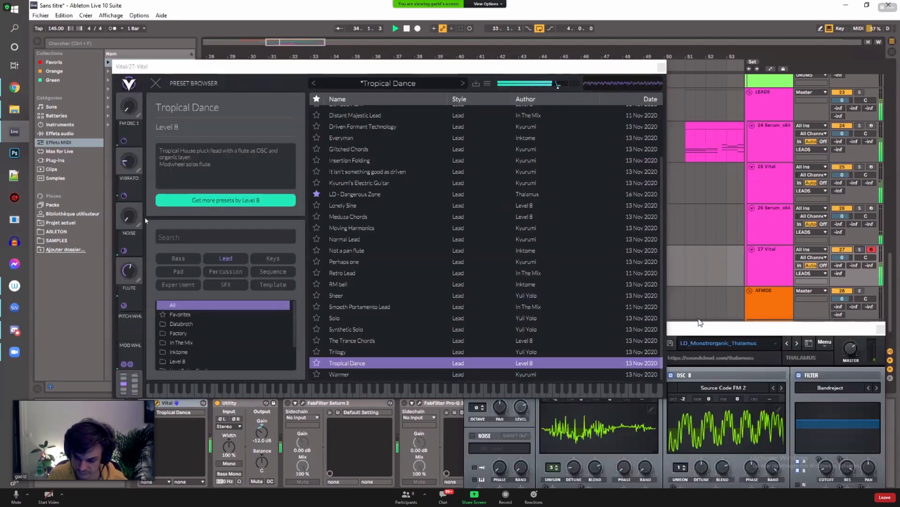
left_click_drag(633, 335, 347, 92)
left_click(594, 86)
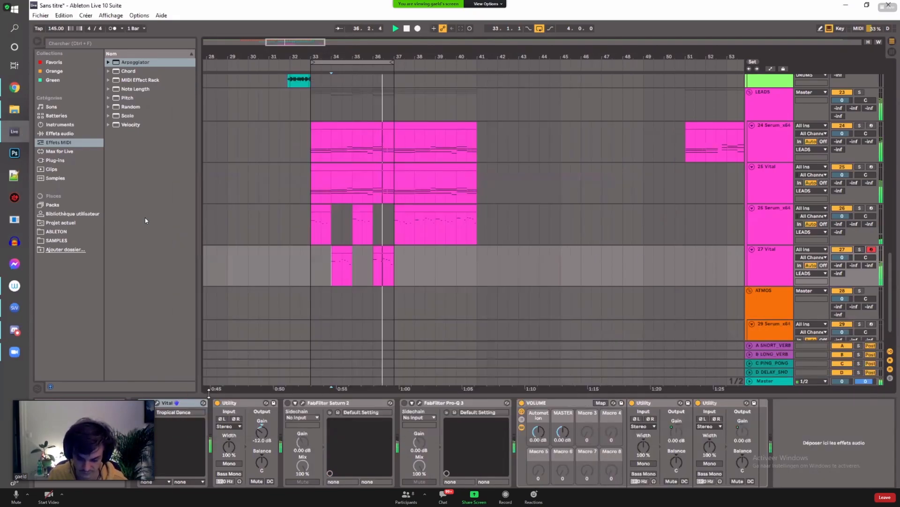
Step: Balance Tropical Dance's output volume in Vital against the mixer's lead tracks and set track 26's Utility gain to -7.56 dB
left_click(158, 403)
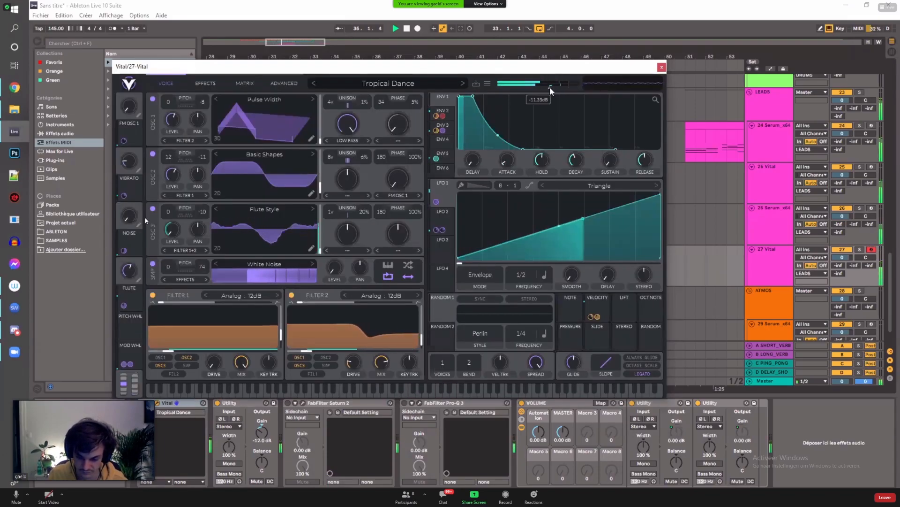
left_click(550, 86)
key("Tab")
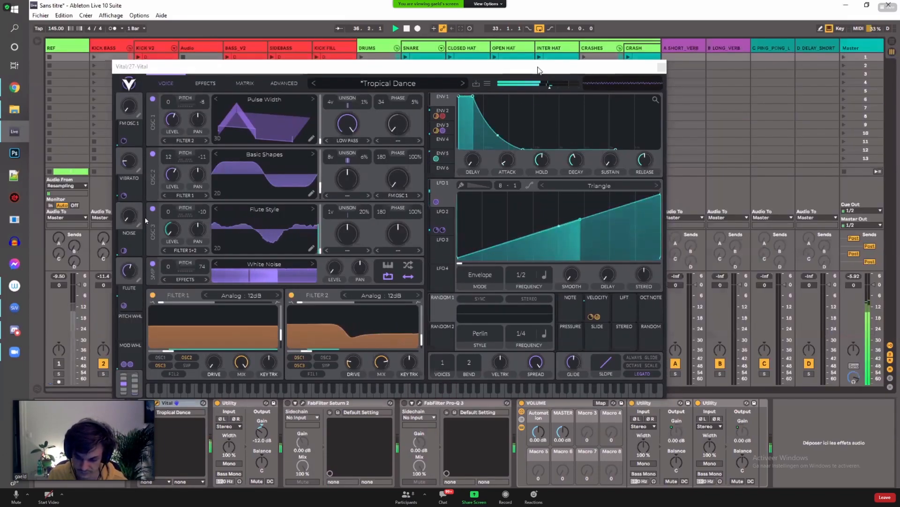
left_click_drag(469, 66, 89, 26)
left_click_drag(279, 386, 582, 384)
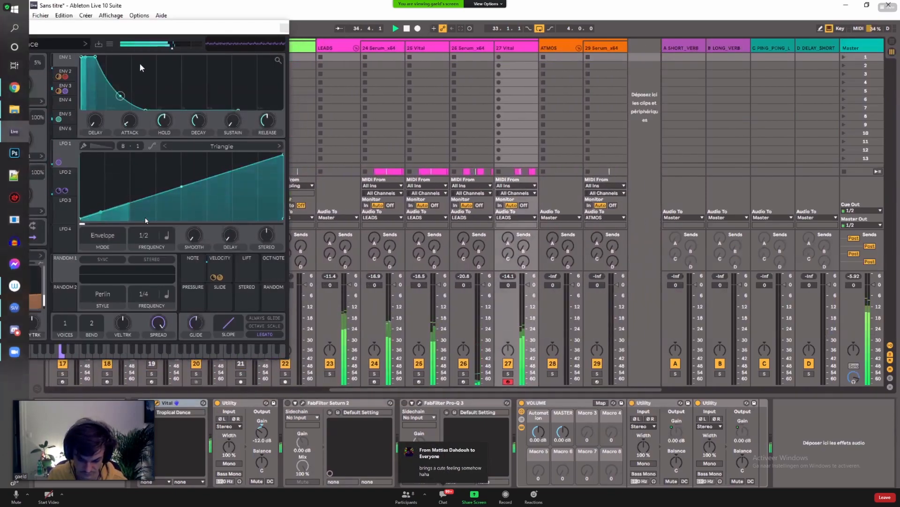
left_click_drag(173, 52, 177, 49)
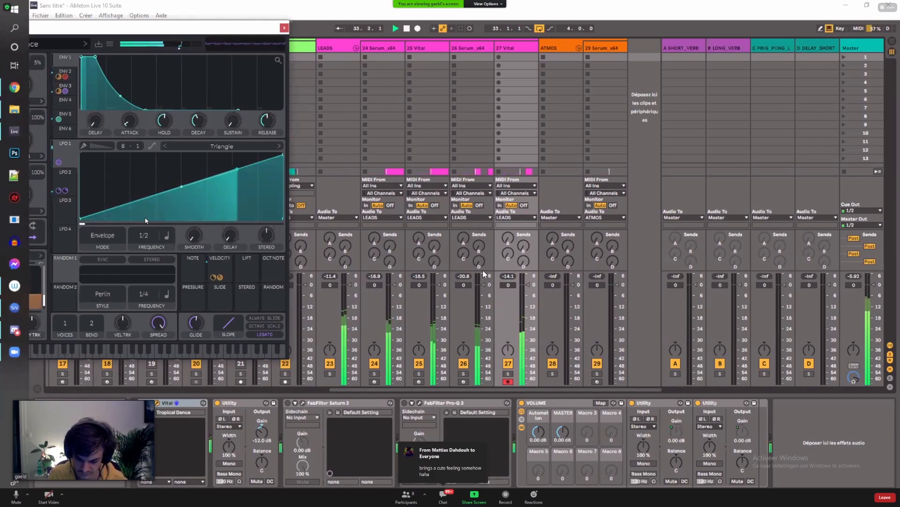
left_click(462, 49)
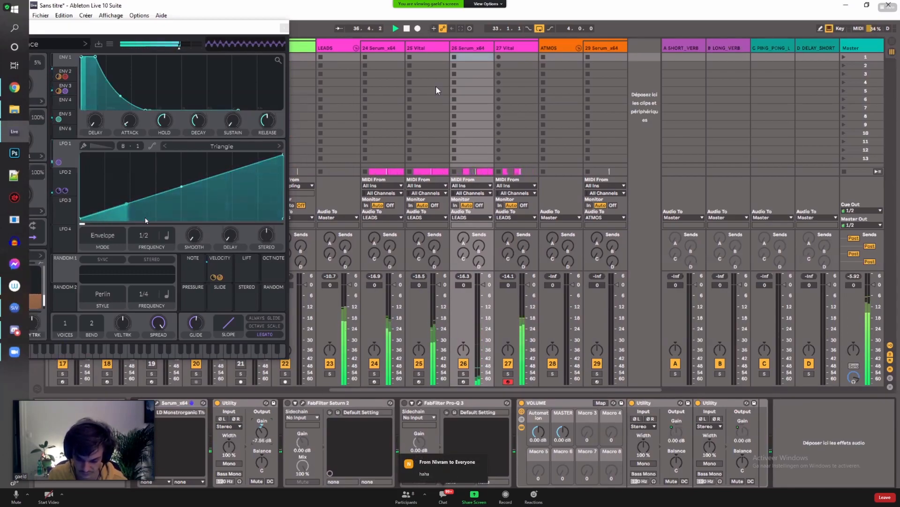
Step: Shape track 25's FabFilter Pro-Q 3 curve with a gentle bell boost, a high-shelf cut and a high cut, closing the plug-in windows when done
left_click(422, 215)
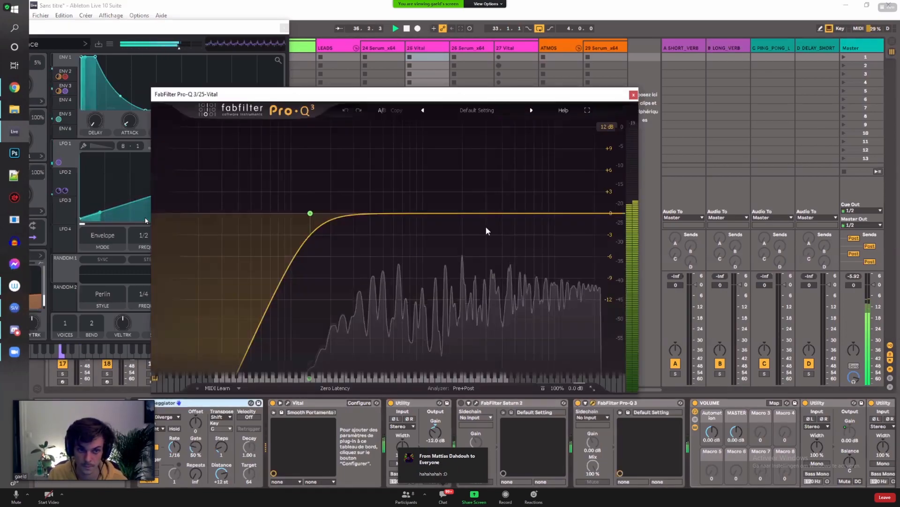
left_click(310, 213)
left_click_drag(532, 214, 469, 240)
left_click_drag(400, 215, 421, 195)
left_click_drag(470, 241, 448, 233)
left_click_drag(421, 193, 386, 195)
left_click_drag(612, 254, 571, 234)
scroll(553, 238, "up", 1)
left_click_drag(615, 95, 611, 95)
left_click(284, 28)
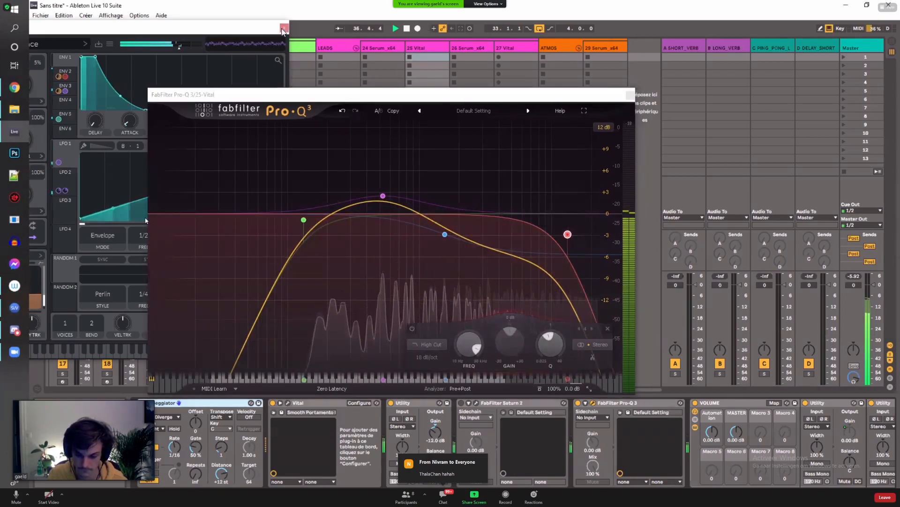
left_click(630, 95)
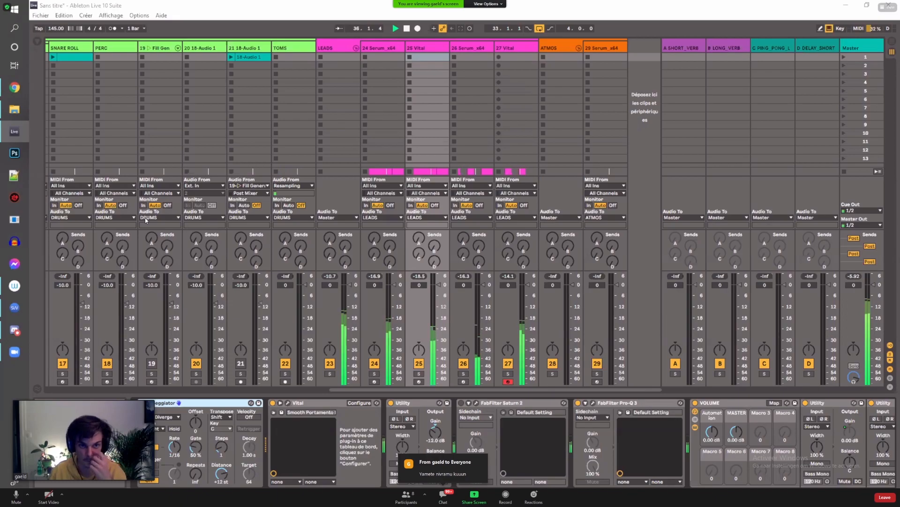
Step: Duplicate Vital track 27 in the arrangement as an empty track 28 and create a blank MIDI clip from bar 33 to 37
key("Tab")
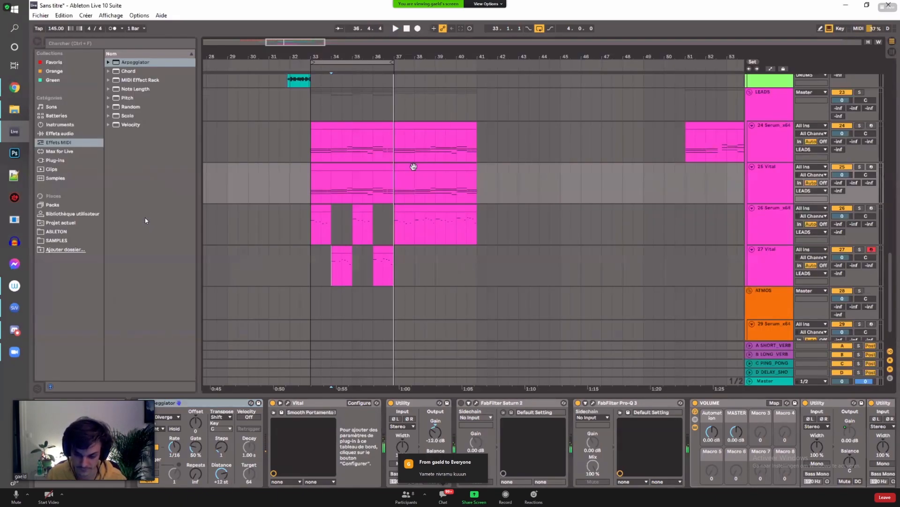
scroll(341, 215, "down", 2)
left_click(311, 255)
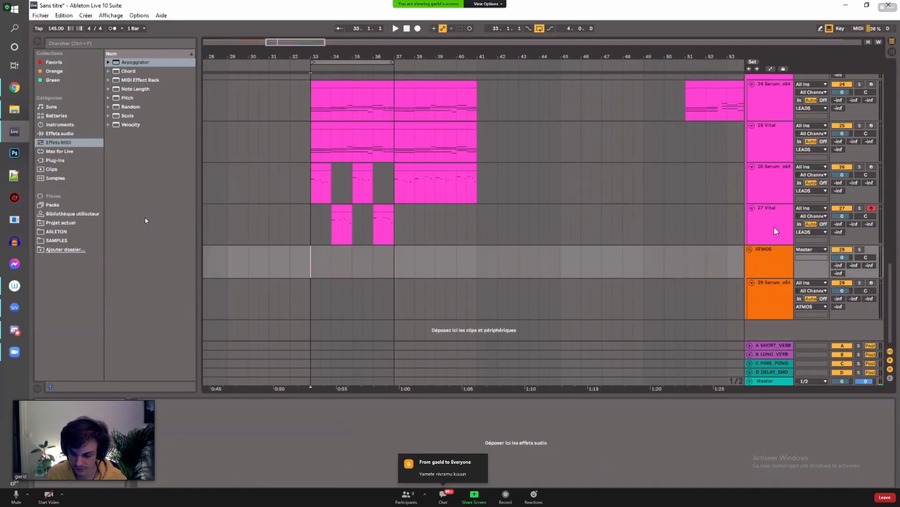
left_click(772, 227)
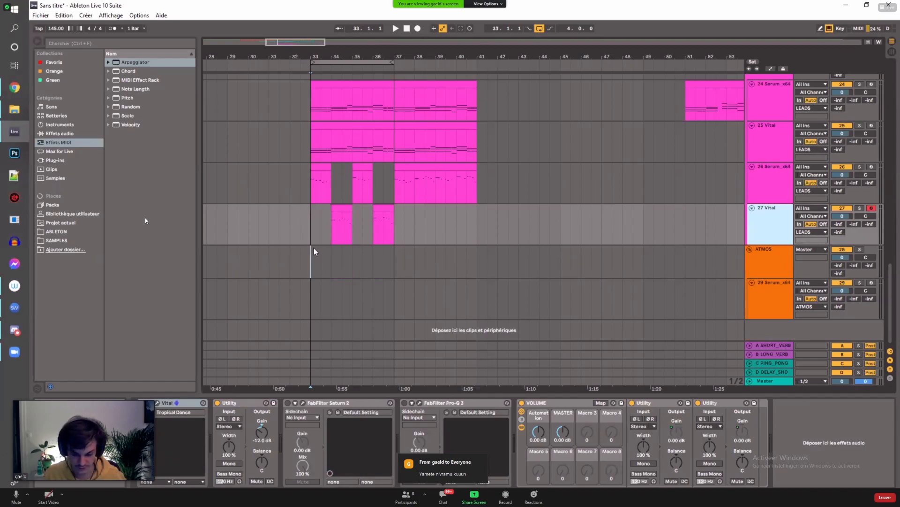
key("ctrl+d")
left_click_drag(310, 258, 395, 257)
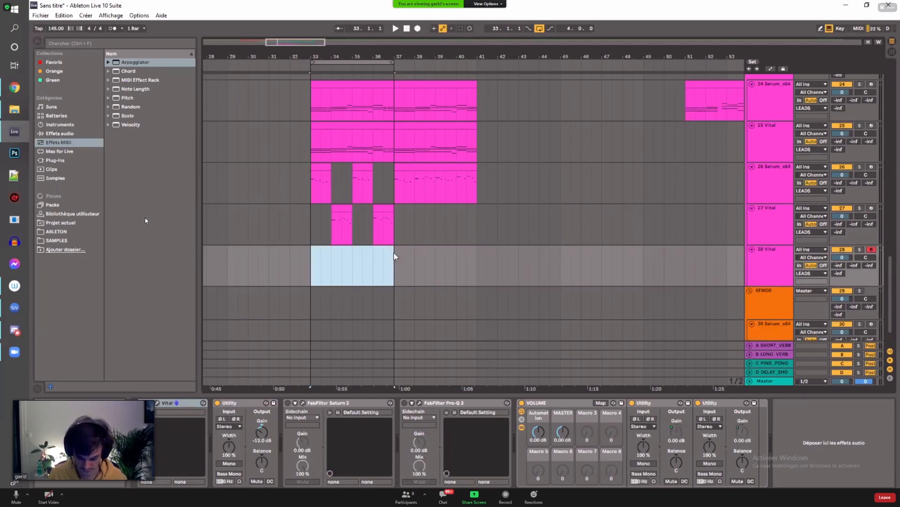
key("ctrl+shift+m")
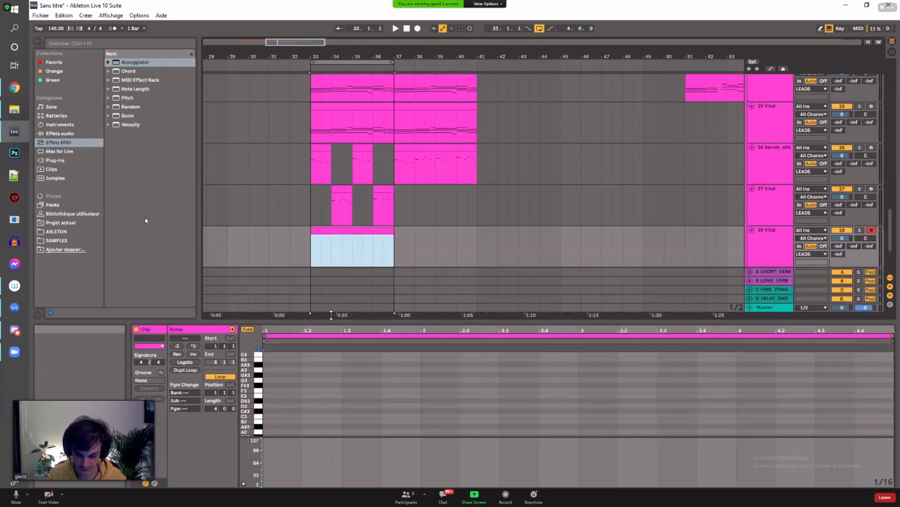
Step: Copy the chord clip at bars 33 to 37 from track 25 onto track 28
left_click_drag(331, 315, 331, 288)
scroll(280, 369, "down", 3)
left_click_drag(324, 82, 330, 218)
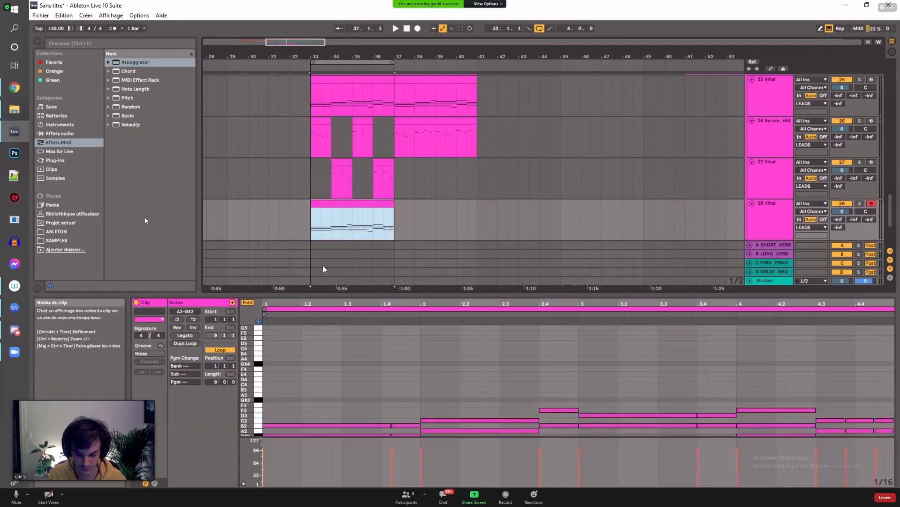
Step: Deactivate all notes in the first two bars of the track 28 clip
left_click_drag(336, 297, 336, 207)
left_click_drag(285, 321, 395, 377)
key("0")
left_click(434, 329)
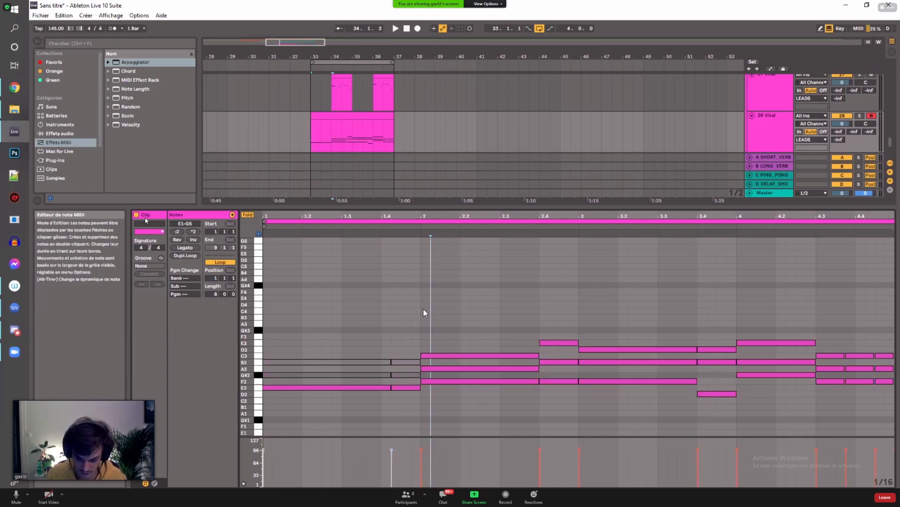
left_click_drag(450, 308, 519, 352)
left_click_drag(347, 312, 559, 439)
Step: Replace Vital on track 28 with the Serum_x64 plug-in
left_click(764, 147)
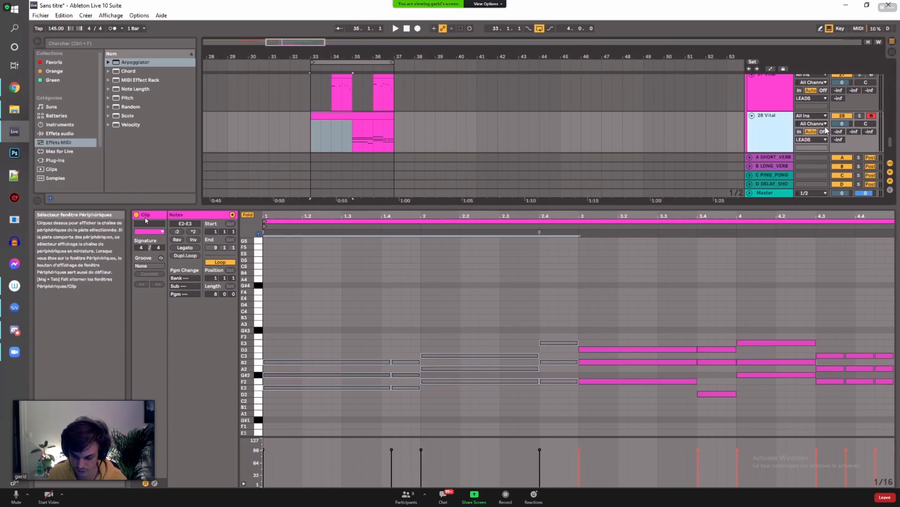
left_click(756, 137)
left_click(835, 495)
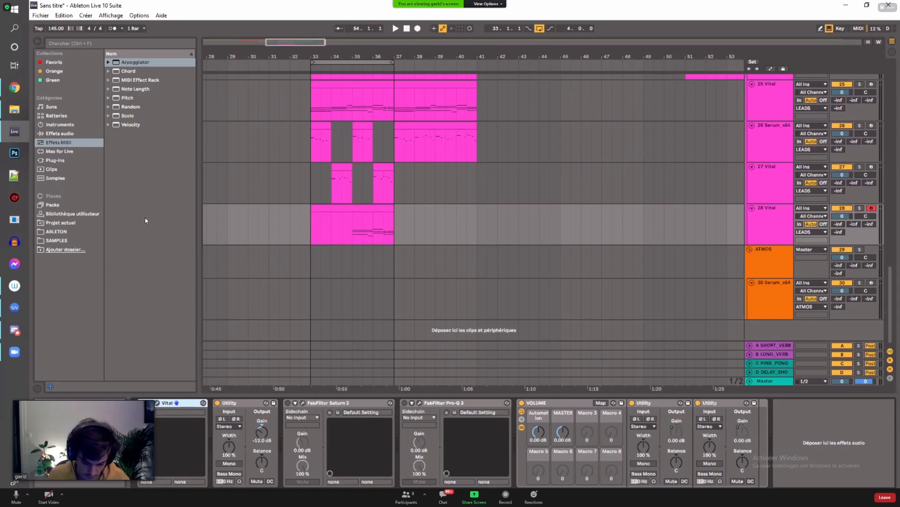
left_click(46, 160)
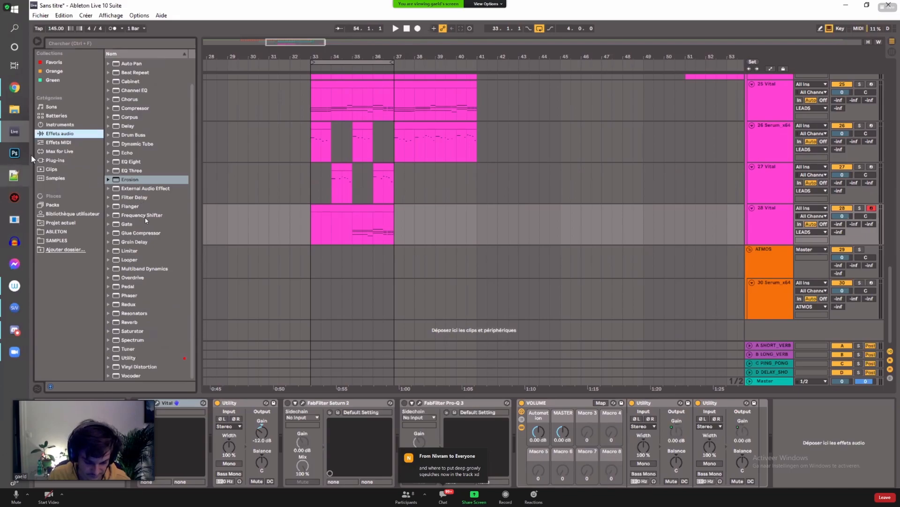
left_click(59, 167)
left_click(59, 160)
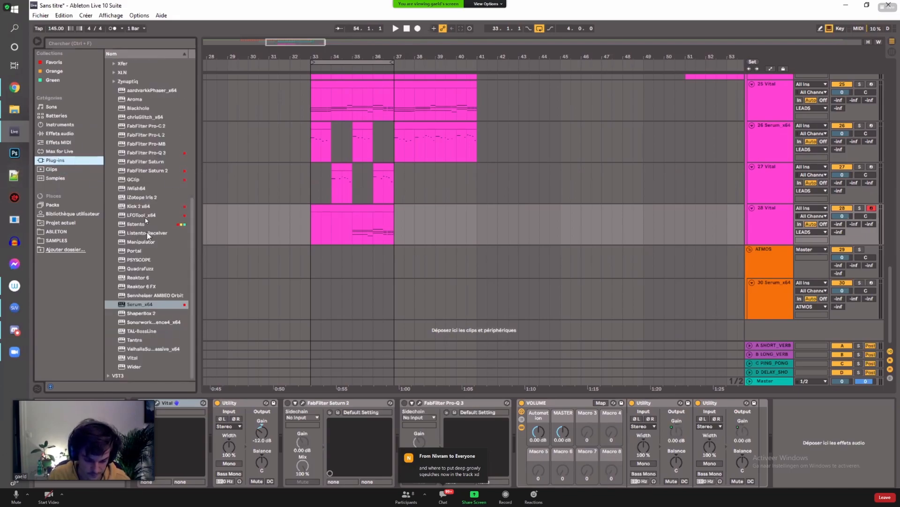
left_click_drag(145, 305, 178, 442)
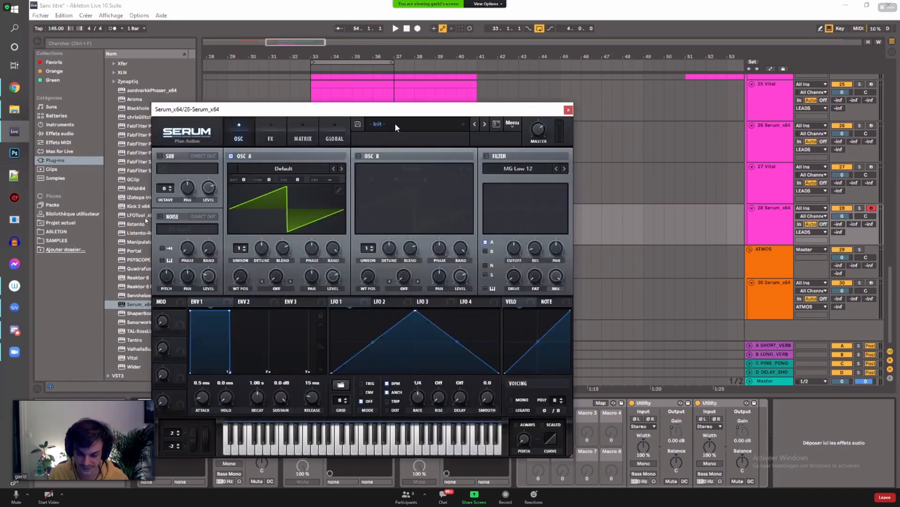
Step: Try LD_FastMagenta from Thalamus_Synergy_pack in Serum on track 28, switch to LD_Batarang and move the window clear of the track's clip
left_click(395, 122)
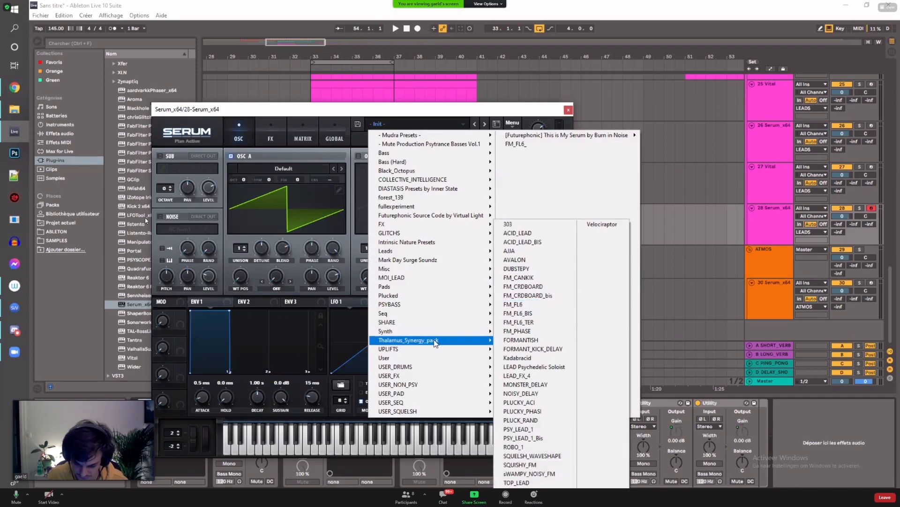
mouse_move(435, 340)
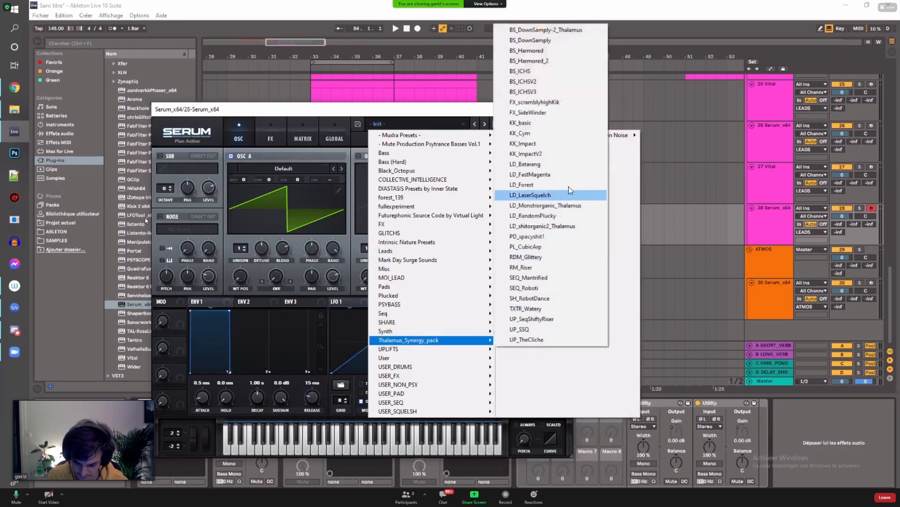
left_click(556, 173)
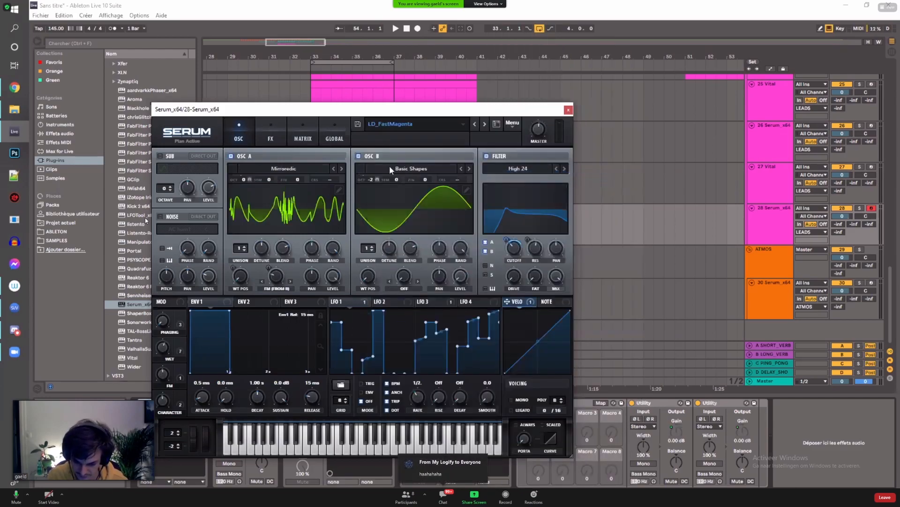
left_click(474, 125)
left_click(356, 223)
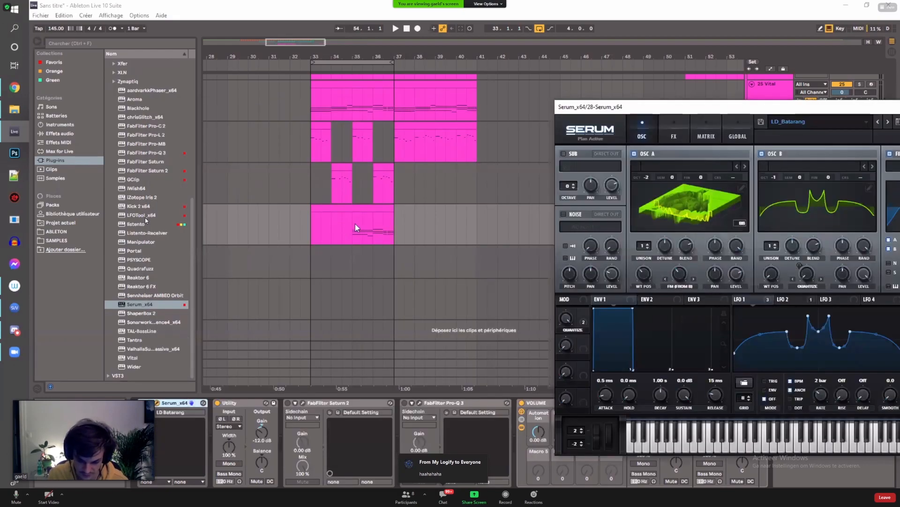
Step: Loop bars 33 to 35 on track 28 and open that track's clip in the note editor
left_click_drag(356, 223, 314, 223)
key("ctrl+l")
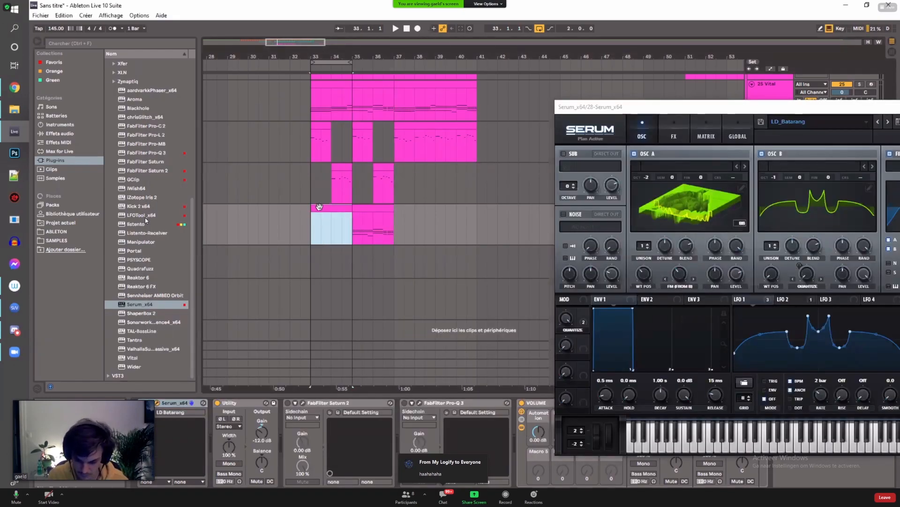
double_click(319, 207)
left_click(292, 349)
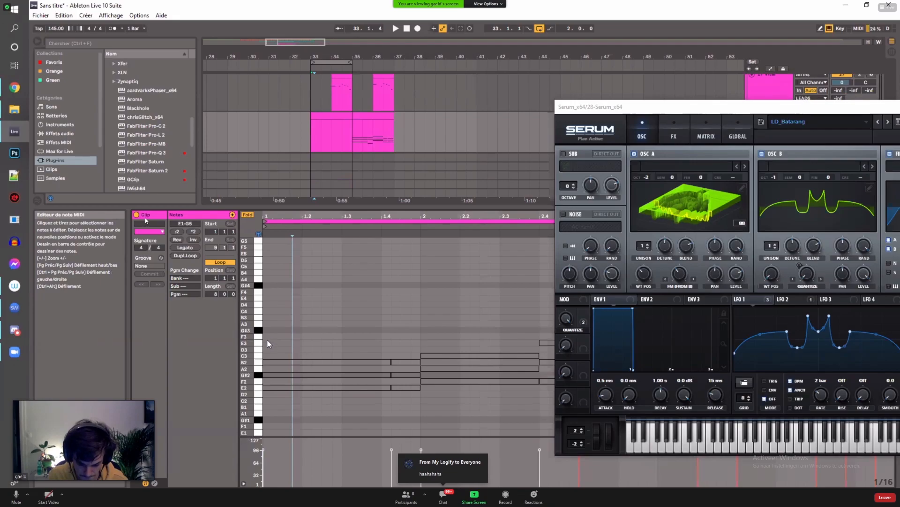
Step: Add four sixteenth-long E3 notes at 1.1, 1.1.3, 1.2 and 1.2.3 in the track 28 clip
left_click(270, 362)
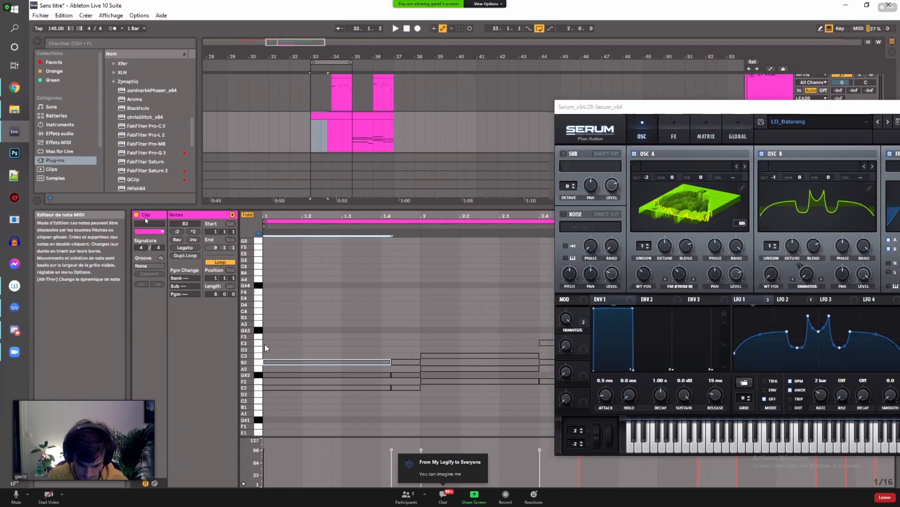
double_click(268, 342)
double_click(287, 343)
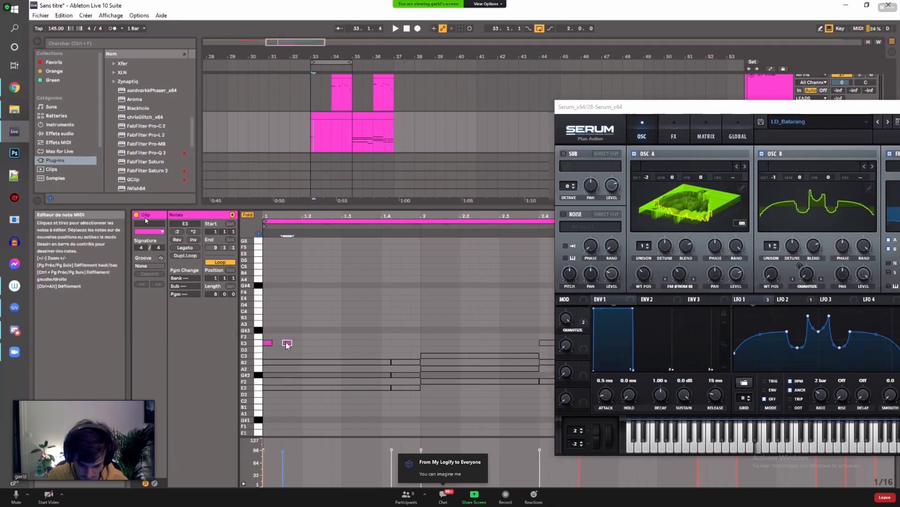
double_click(306, 342)
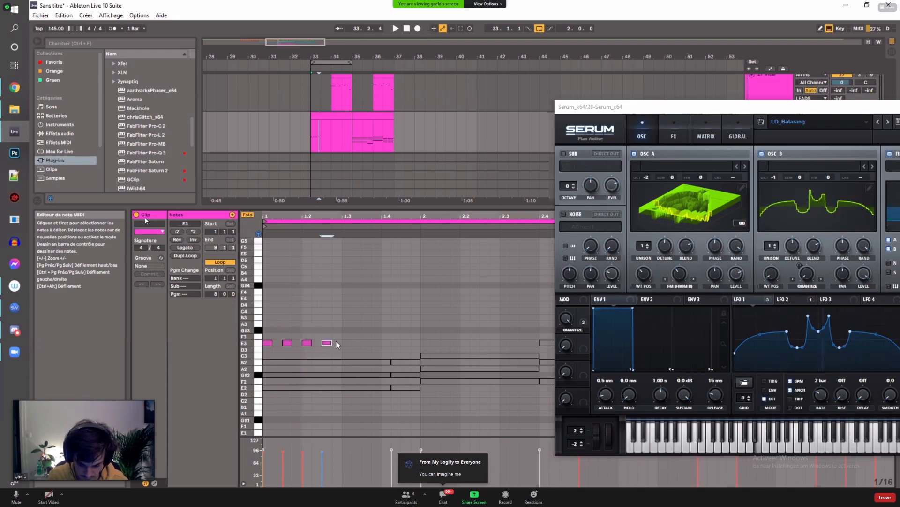
Step: Restrict the loop to bar 33 on track 28 and play it back
left_click(325, 134)
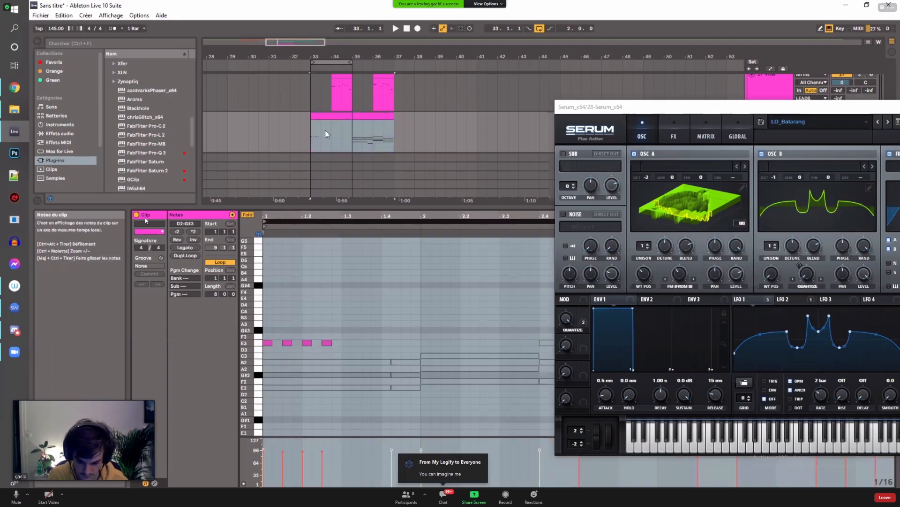
left_click_drag(326, 123, 307, 125)
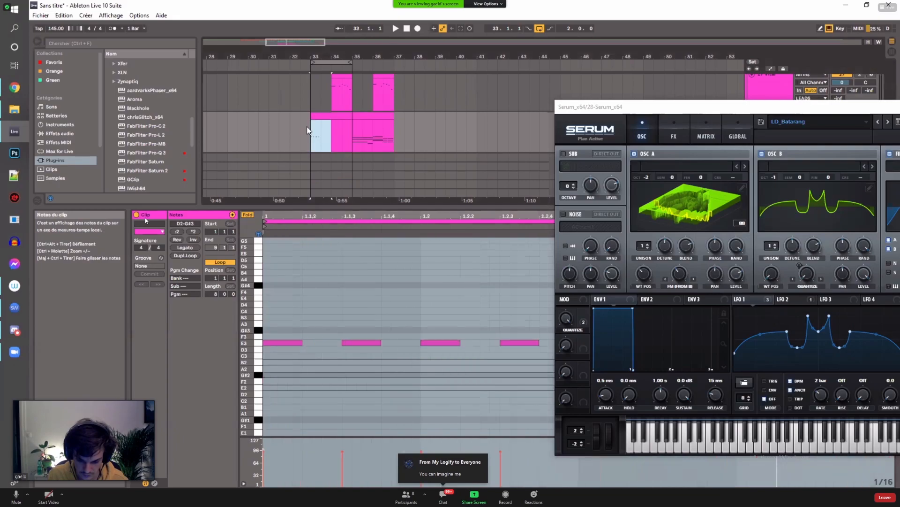
key("ctrl+l")
key("space")
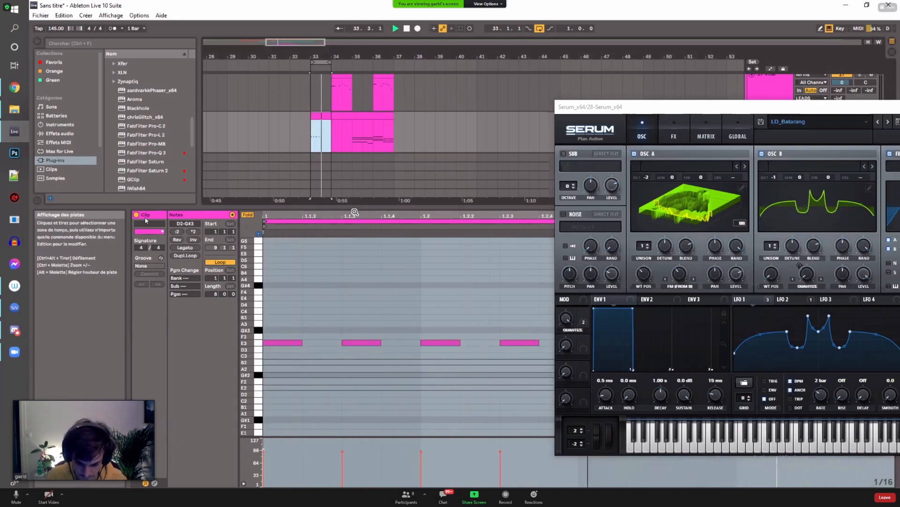
Step: Move the Serum window off the notes and enlarge the note editor
left_click_drag(727, 106, 627, 396)
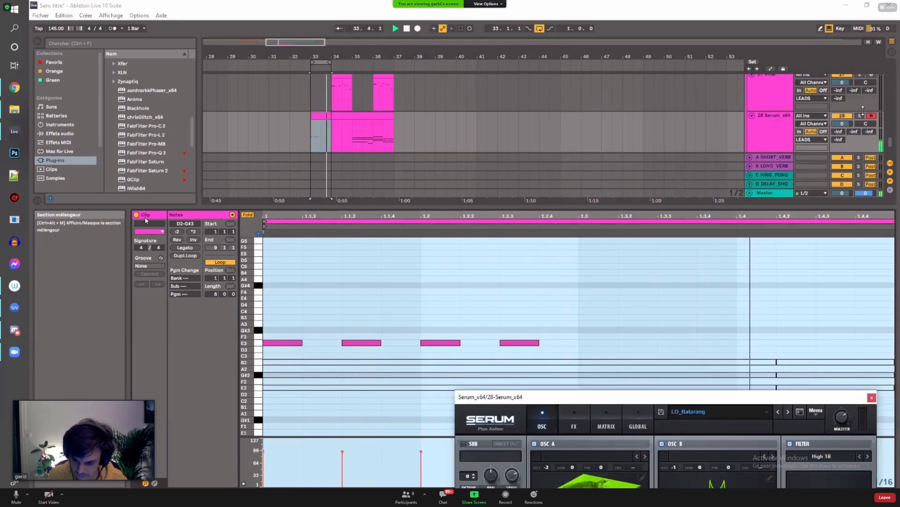
left_click(427, 196)
left_click_drag(428, 206, 428, 141)
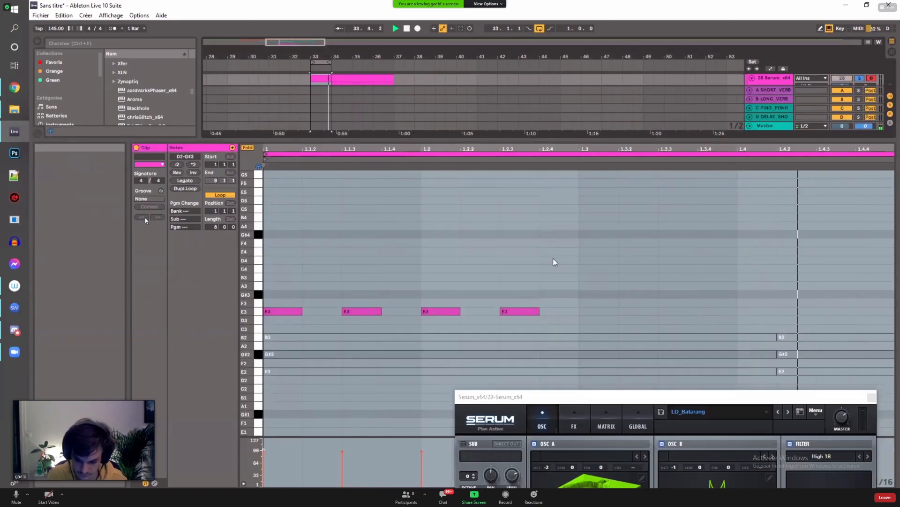
Step: Add an E3 note at 1.2.2, shorten it and the E3 note at 1.2 to half a sixteenth, and play the loop
left_click(555, 261)
double_click(479, 311)
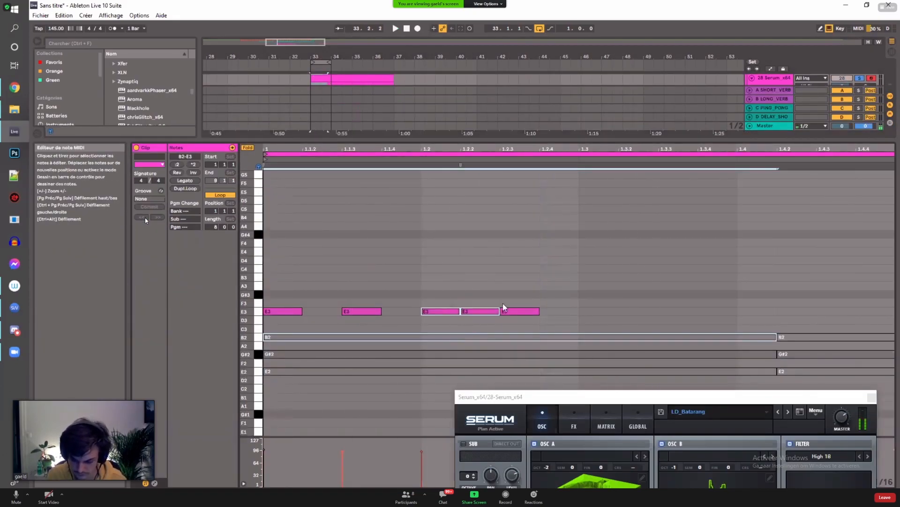
left_click_drag(498, 312, 480, 312)
key("space")
left_click(477, 274)
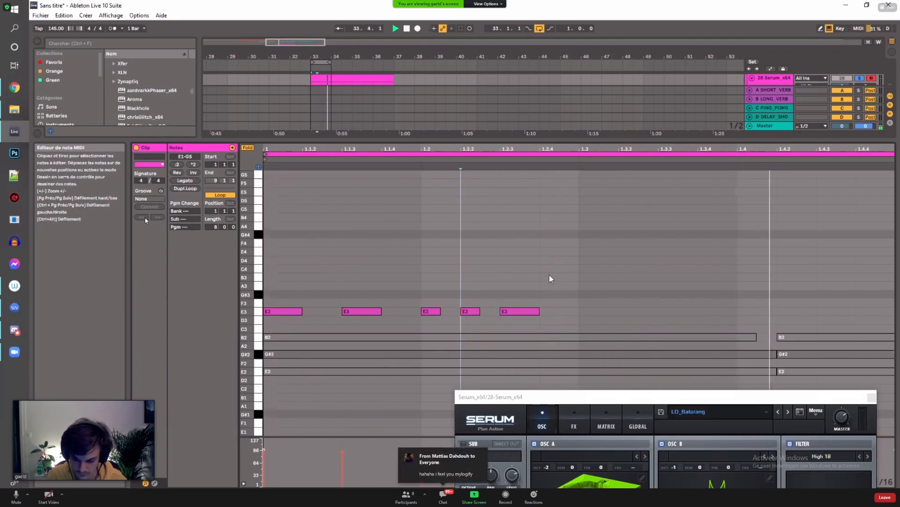
Step: Add a one-beat E3 note at 1.3 in the track 28 clip and listen to the loop
key("space")
double_click(604, 311)
left_click_drag(617, 311, 722, 317)
key("space")
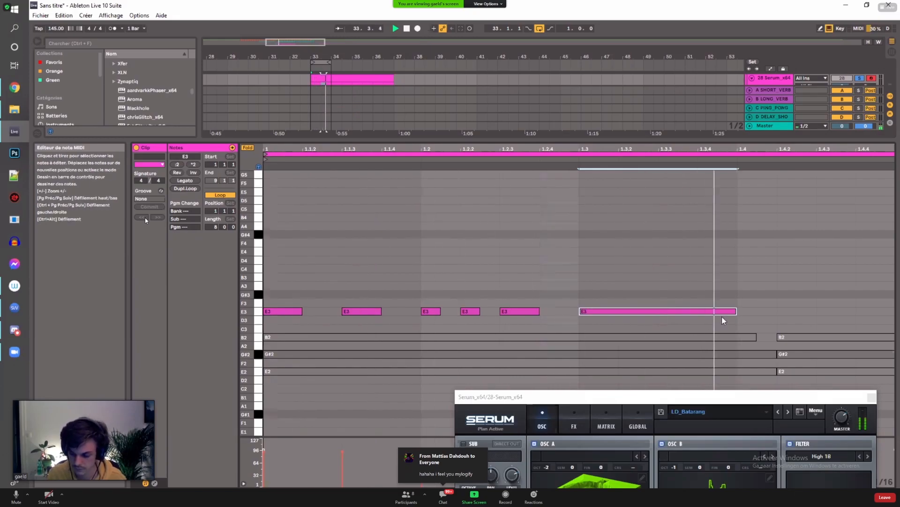
key("Delete")
key("ctrl+z")
Step: Add shortened E3 notes at 1.4 and 1.4.4, and trim the long E3 note at 1.3 to end before 1.4
double_click(830, 311)
key("Right")
left_click_drag(893, 312, 788, 312)
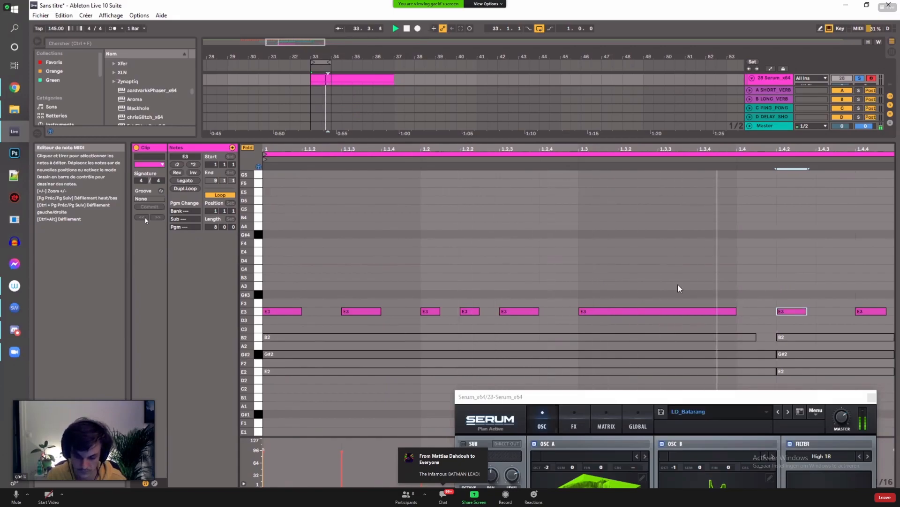
key("Left")
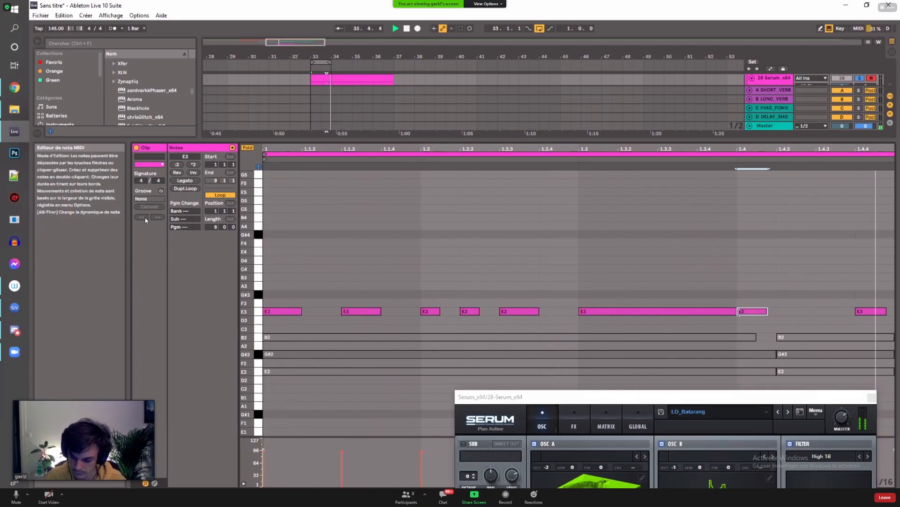
left_click_drag(736, 311, 723, 311)
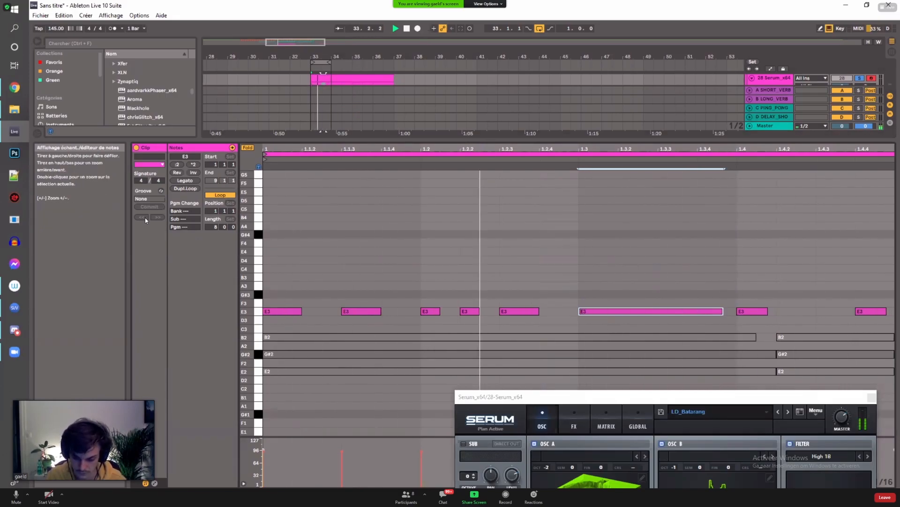
Step: Duplicate the E3 pattern of the clip's first bar into bar 2 and move bar 1's E3 note from 1.4 to 1.4.2
left_click_drag(491, 148, 328, 103)
left_click_drag(282, 300, 404, 326)
key("ctrl+d")
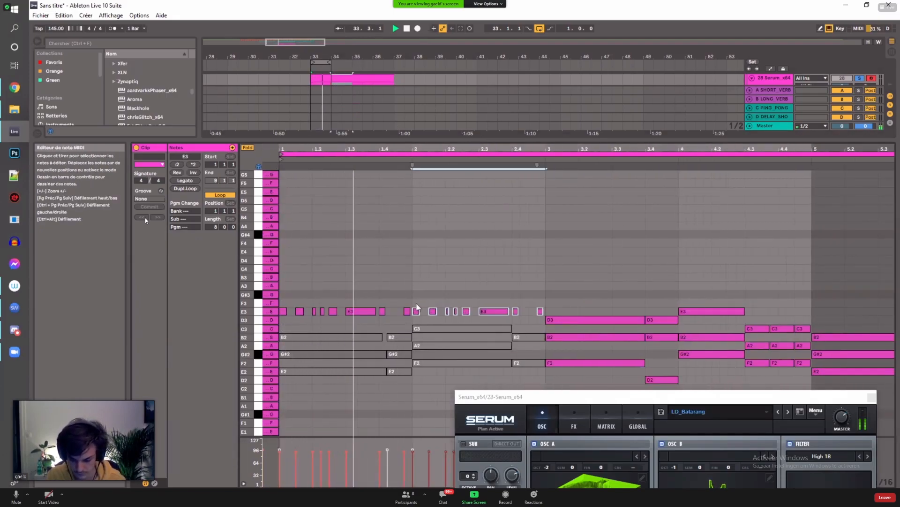
left_click(383, 311)
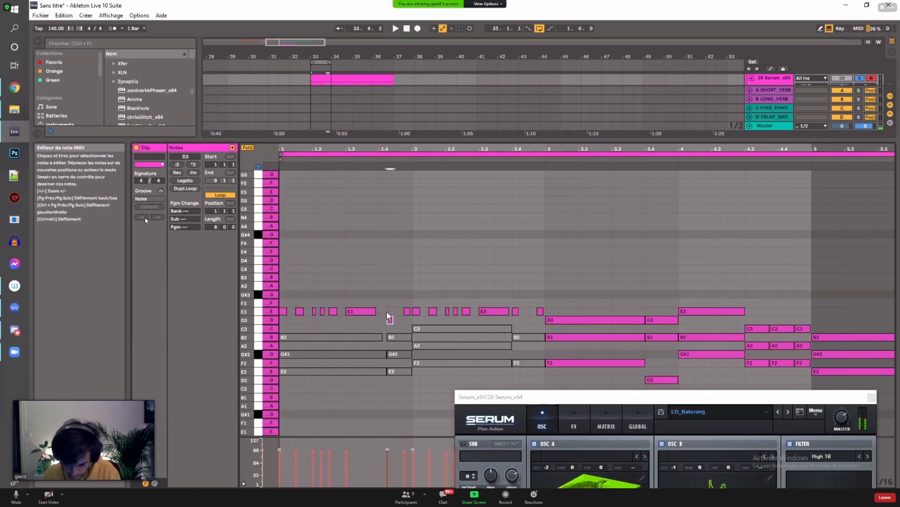
left_click(409, 297)
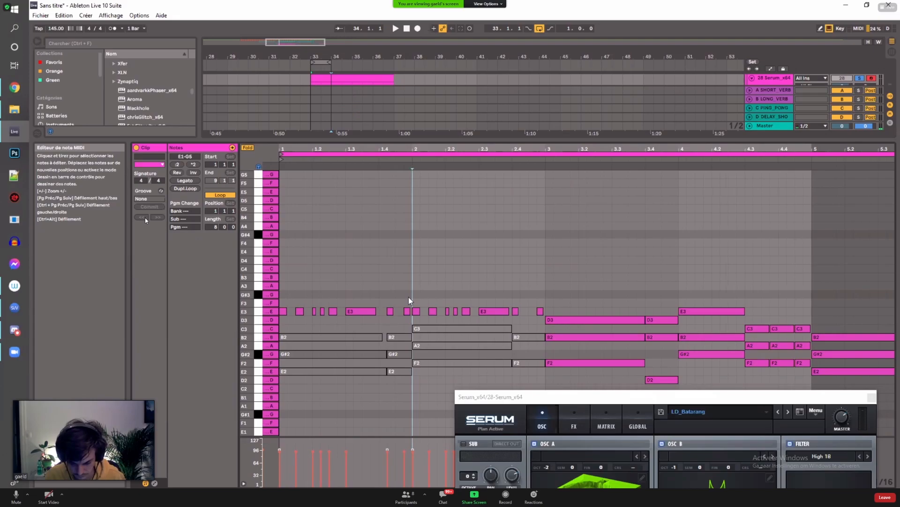
Step: Shorten the long E3 note at 2.3 and duplicate it three times to fill beat 3 of bar 2
left_click(508, 311)
left_click_drag(483, 314, 482, 313)
key("ctrl+d")
key("ctrl+d")
key("ctrl+d")
left_click(506, 304)
Step: Vary the lengths of the repeated E3 notes in beat 3 of bar 2, shortening the one at 2.3 and lengthening the one at 2.3.2
left_click_drag(485, 150, 486, 216)
left_click(468, 290)
left_click_drag(464, 313, 444, 315)
left_click_drag(539, 312, 551, 311)
left_click(615, 311)
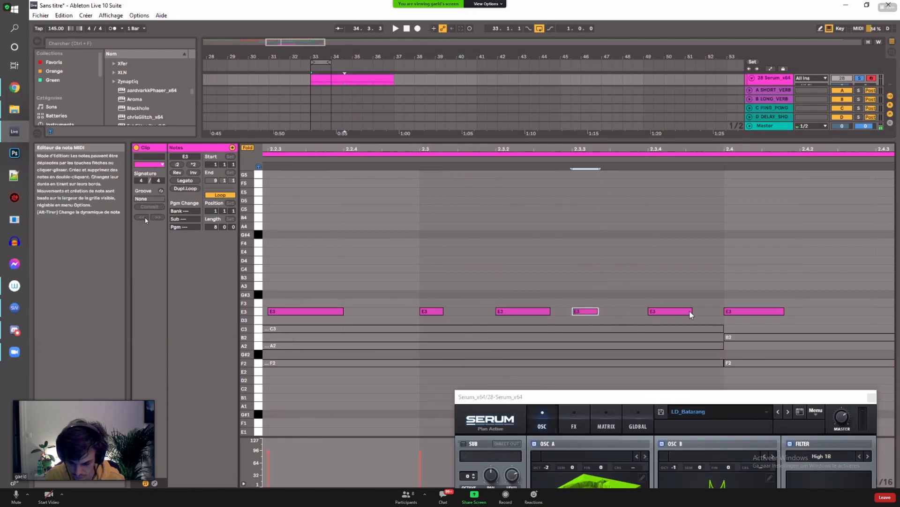
left_click_drag(653, 150, 444, 121)
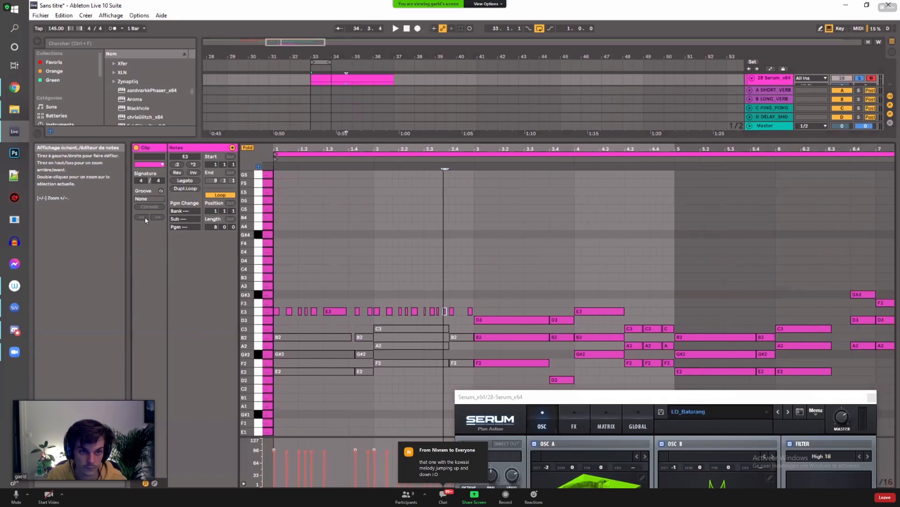
Step: Move the Serum window so its full interface fits on screen
left_click_drag(566, 395, 501, 302)
left_click(145, 220)
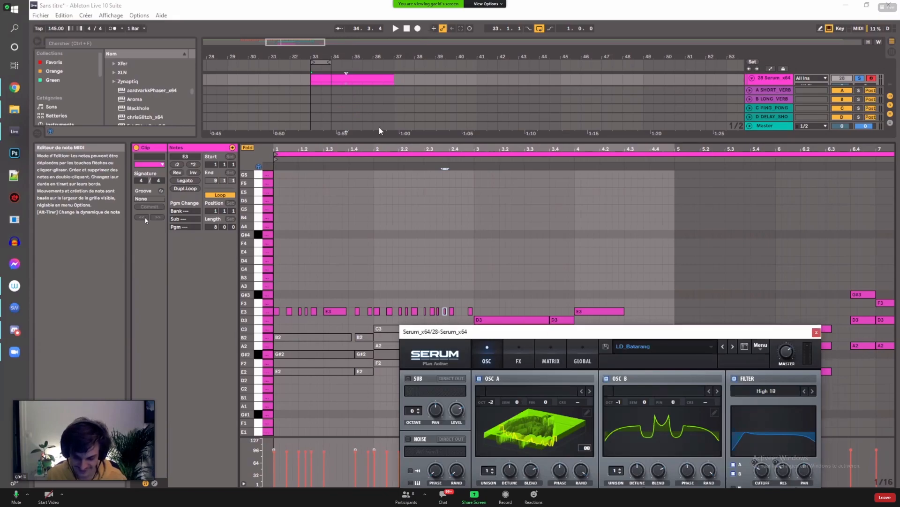
left_click_drag(548, 331, 383, 110)
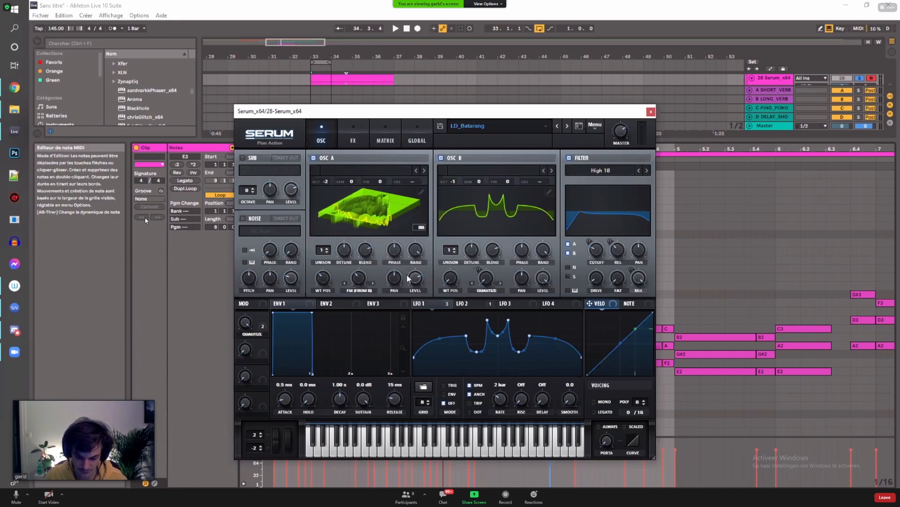
Step: Compare the LD_Batarang lead with Serum's oscillator B switched off and back on
left_click(441, 158)
key("space")
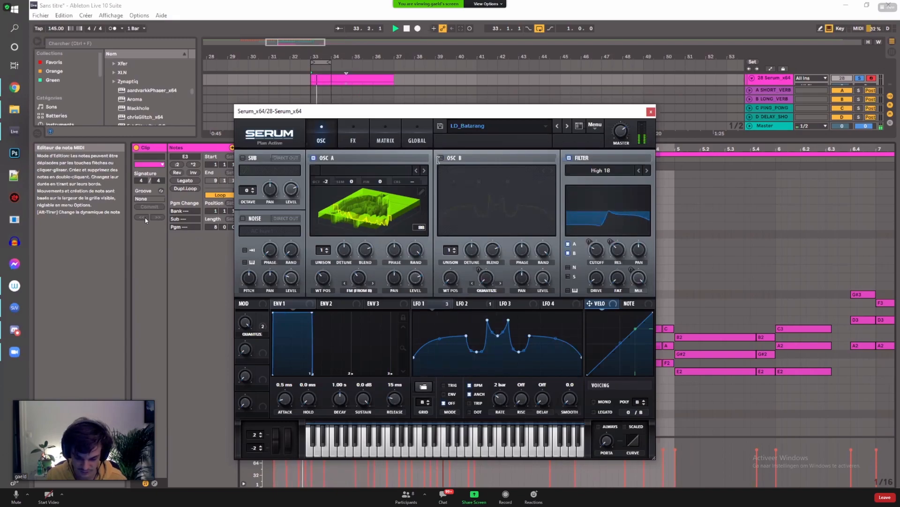
key("space")
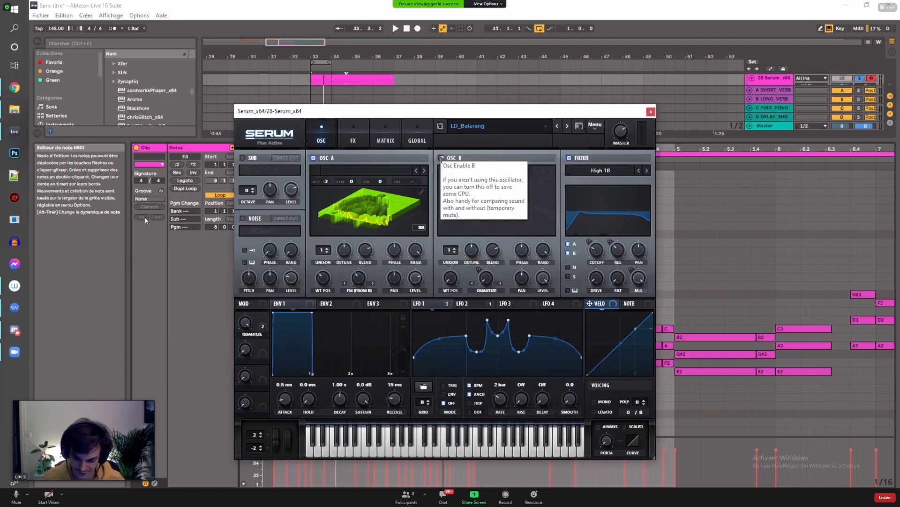
left_click(441, 158)
key("space")
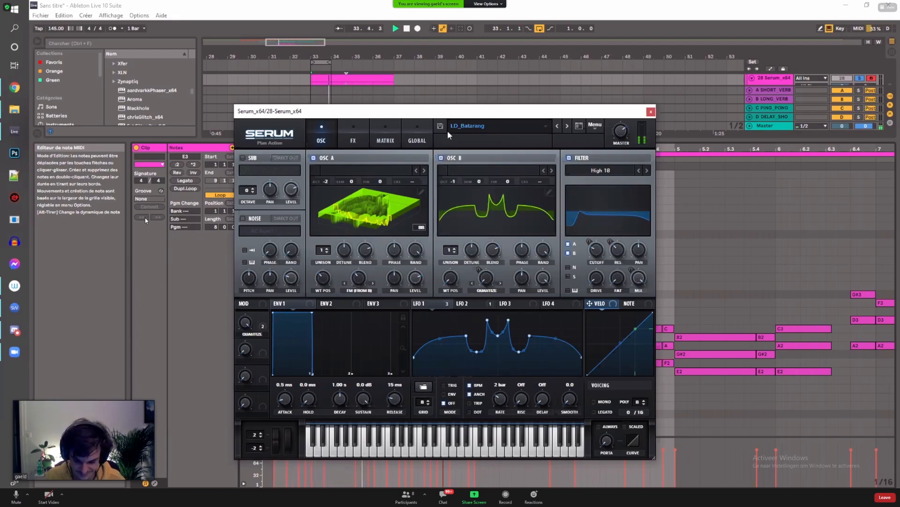
key("space")
Step: Adjust Serum's Quantize macro during playback and close the Serum window
key("space")
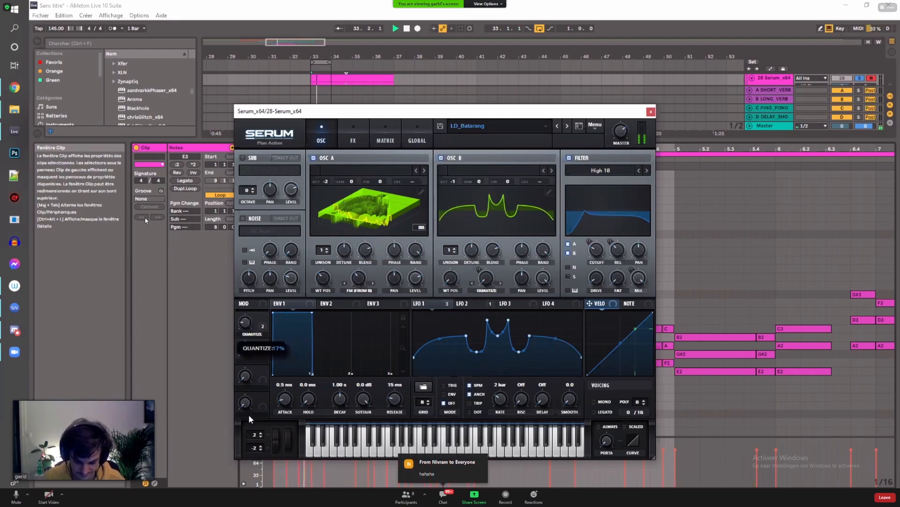
left_click_drag(232, 375, 230, 338)
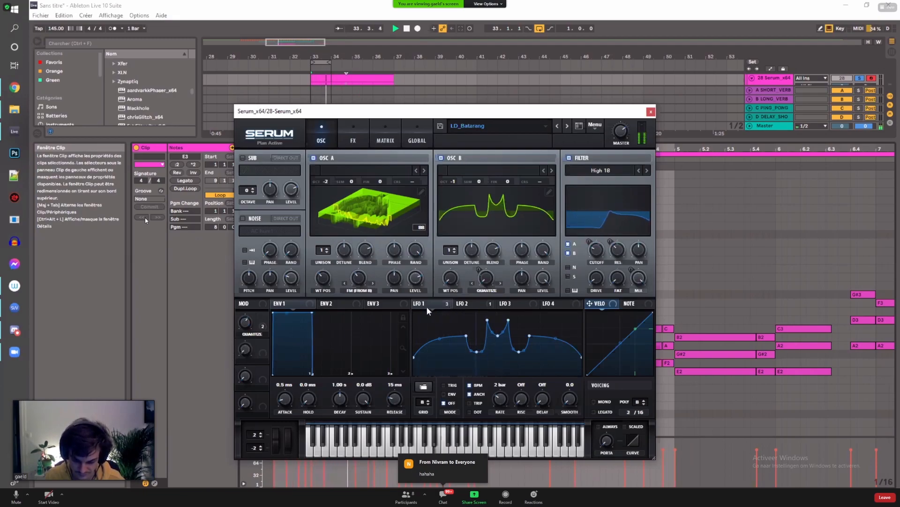
left_click(660, 103)
left_click(377, 285)
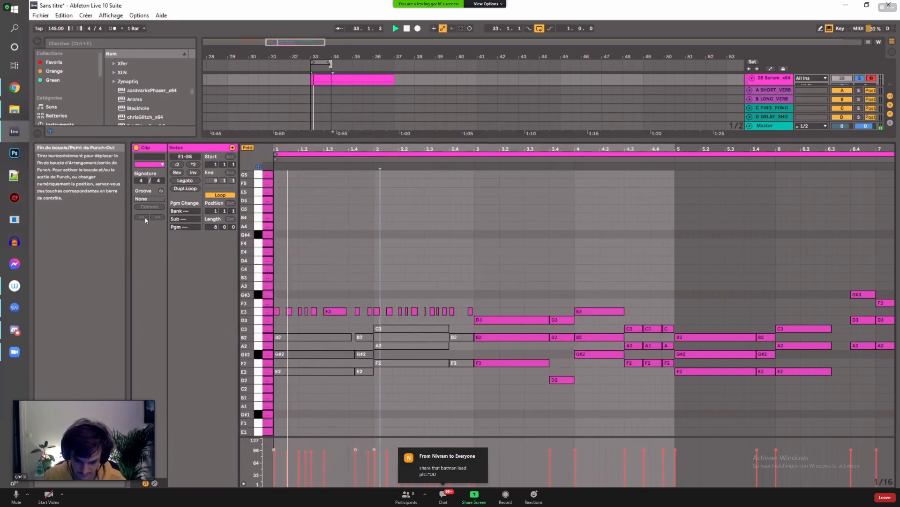
Step: Extend the loop to bar 35 and lengthen bar 2's last E3 note so it starts at 2.4.3
left_click_drag(331, 62, 350, 62)
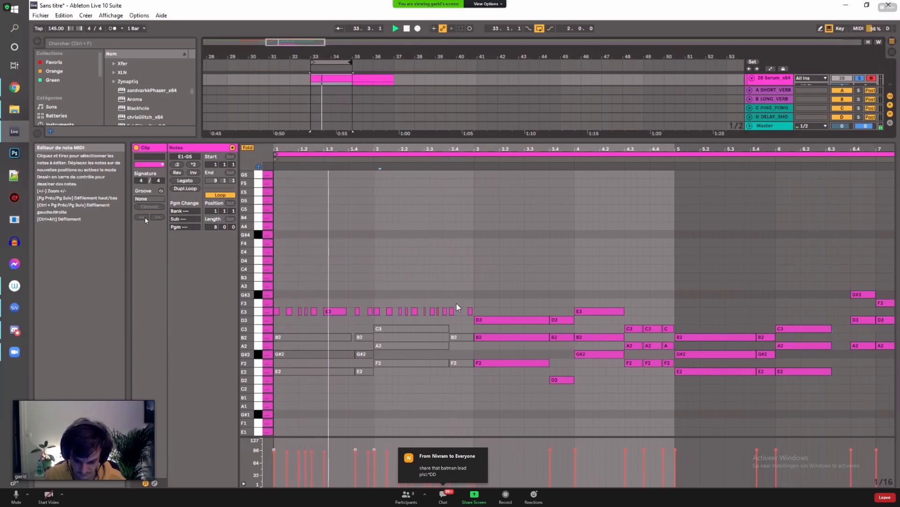
key("space")
left_click(468, 307)
left_click(469, 311)
left_click_drag(472, 311, 473, 310)
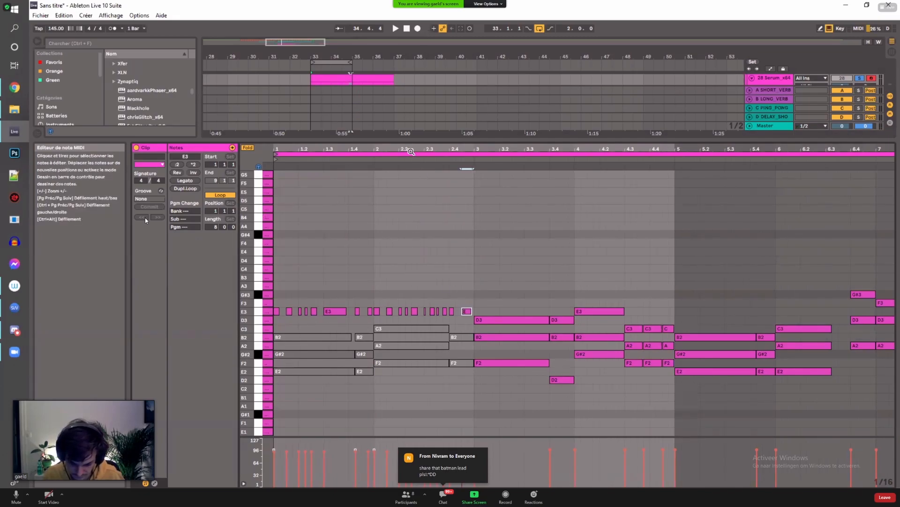
Step: Deactivate the E3 note at 2.2.3 and move the short E3 note from 2.2.2 into its place while the loop plays
left_click_drag(410, 149, 411, 176)
left_click_drag(406, 285, 423, 312)
key("space")
mouse_move(440, 151)
left_mouse_down()
mouse_move(431, 125)
mouse_move(438, 152)
mouse_move(451, 143)
left_mouse_up()
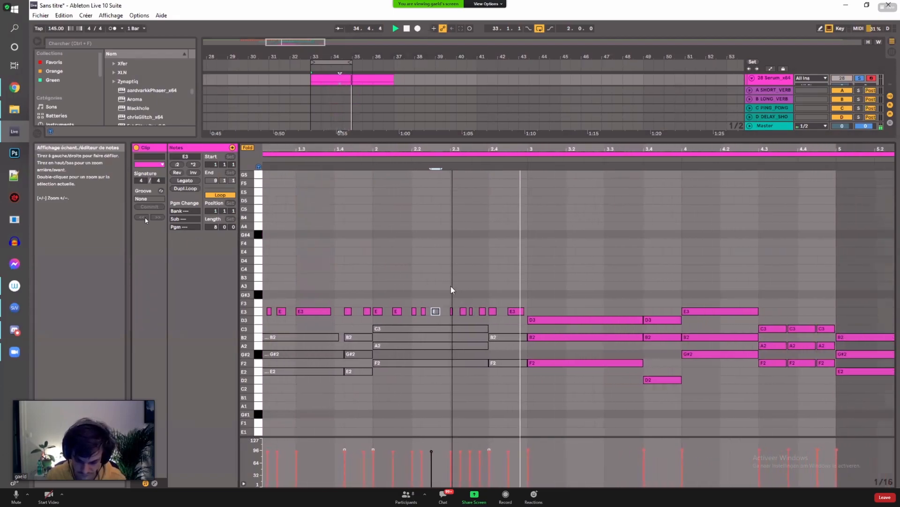
left_click(452, 312)
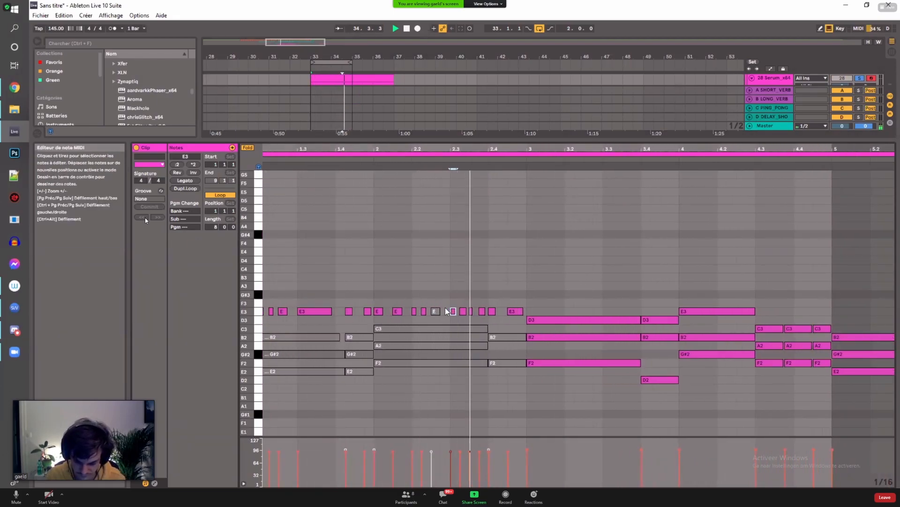
left_click_drag(424, 311, 433, 311)
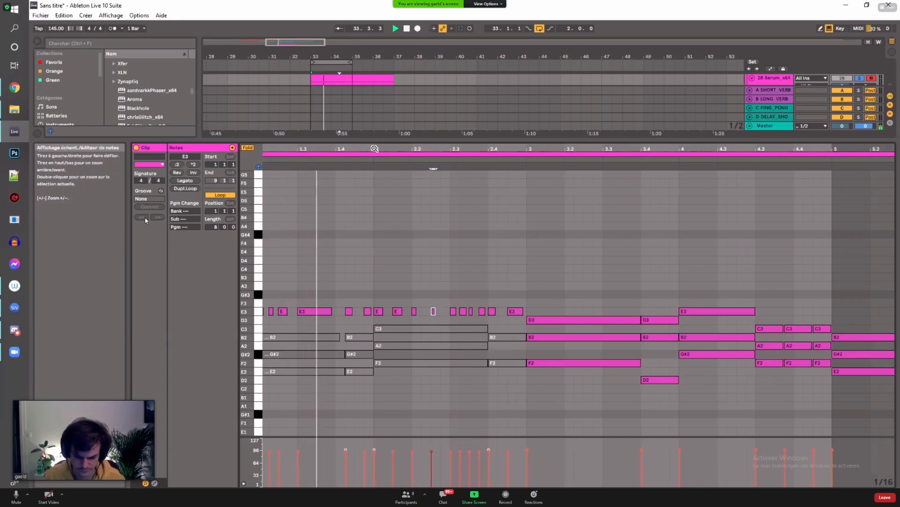
left_click_drag(374, 148, 417, 143)
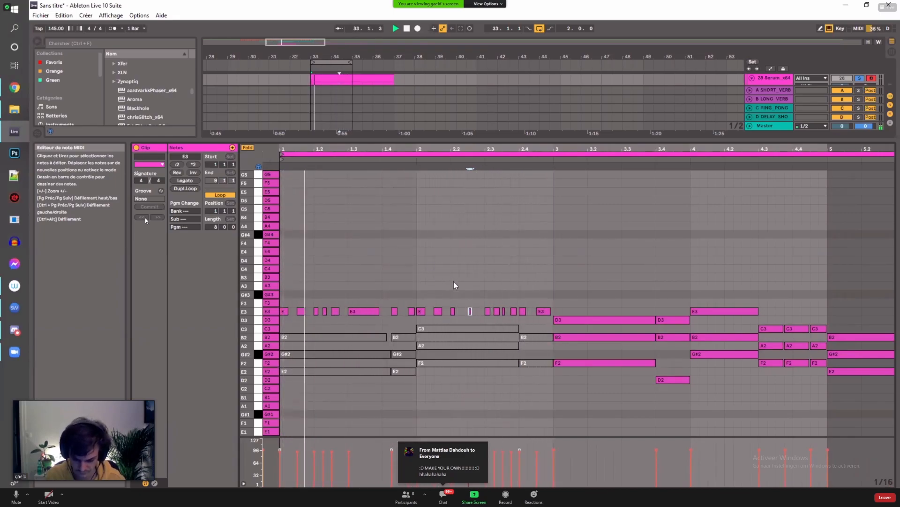
Step: Lengthen the E3 notes at 2.2 and 2.3 and deactivate the E3 note at 2.3.4 while auditioning the loop
left_click(497, 311)
key("space")
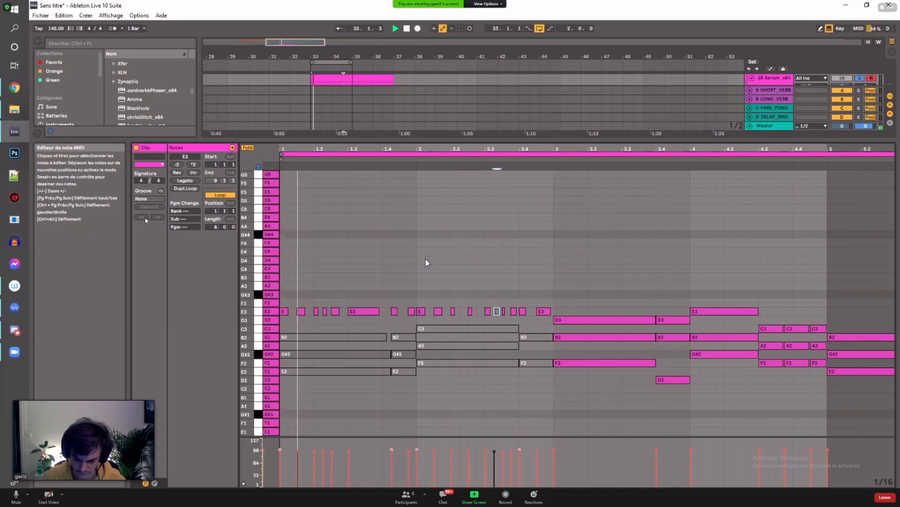
key("space")
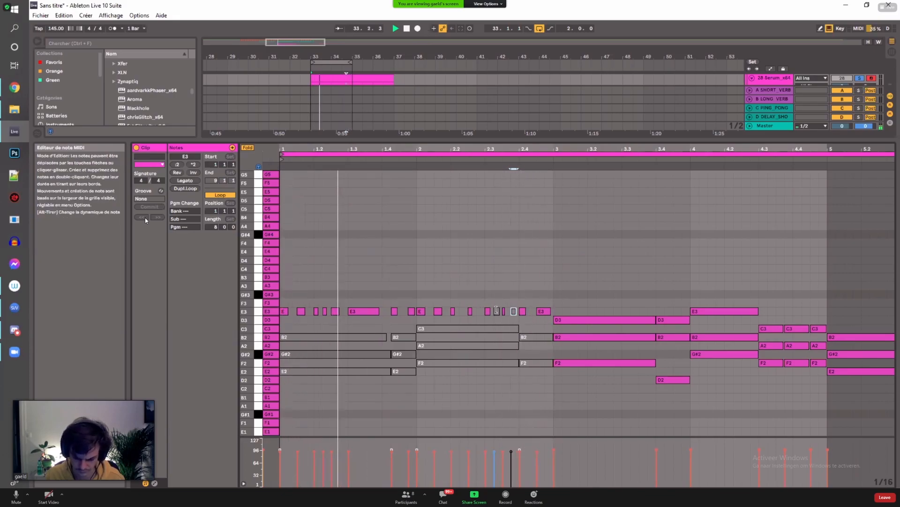
left_click_drag(454, 311, 496, 311)
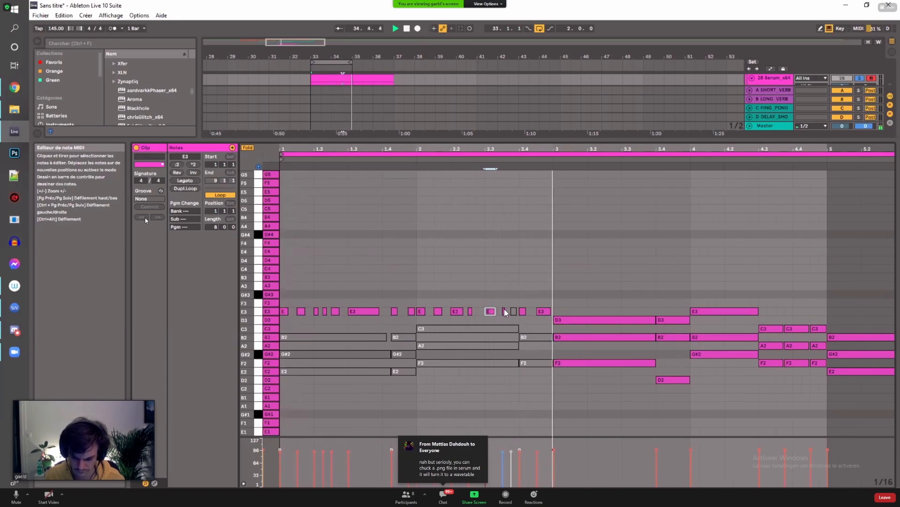
left_click(505, 311)
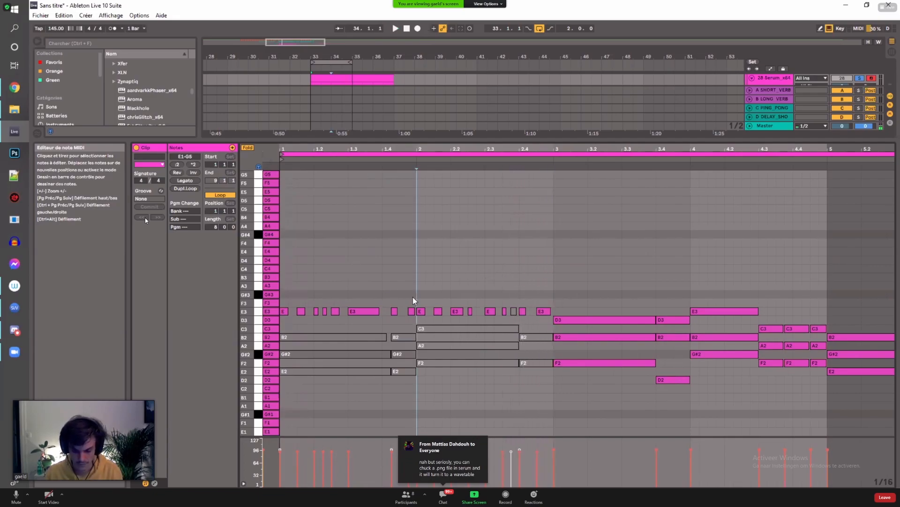
Step: Transpose bar 1's active E3 notes down an octave to E2
left_click_drag(413, 296, 283, 324)
key("Down")
key("Down")
key("Down")
key("Down")
key("Down")
key("Down")
key("Down")
key("Down")
key("Down")
key("Down")
key("Down")
key("Down")
Step: Transpose bar 2's E3 notes down to F2
left_click_drag(412, 290, 554, 310)
key("Down")
key("Down")
key("Down")
key("Down")
key("Down")
key("Down")
key("Down")
key("Down")
key("Down")
key("Down")
key("Down")
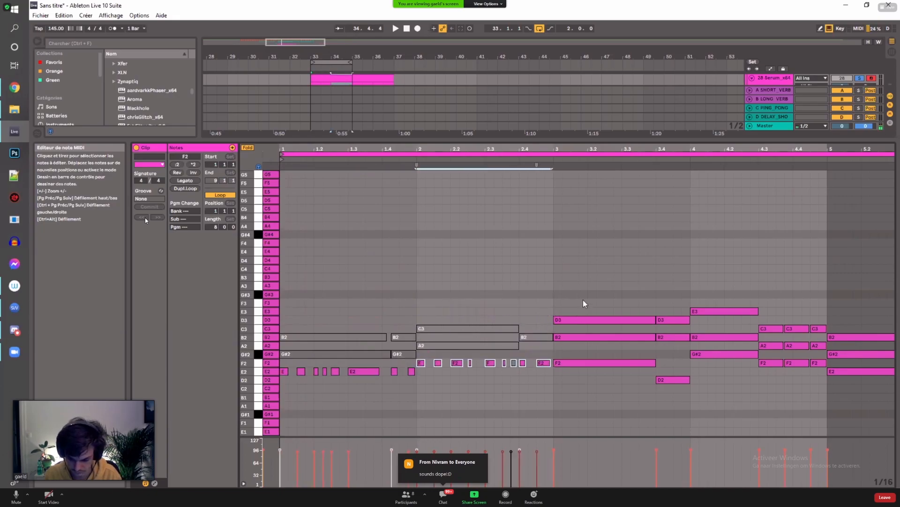
Step: Deactivate all the chord notes from bar 3 onward
left_click_drag(585, 290, 674, 347)
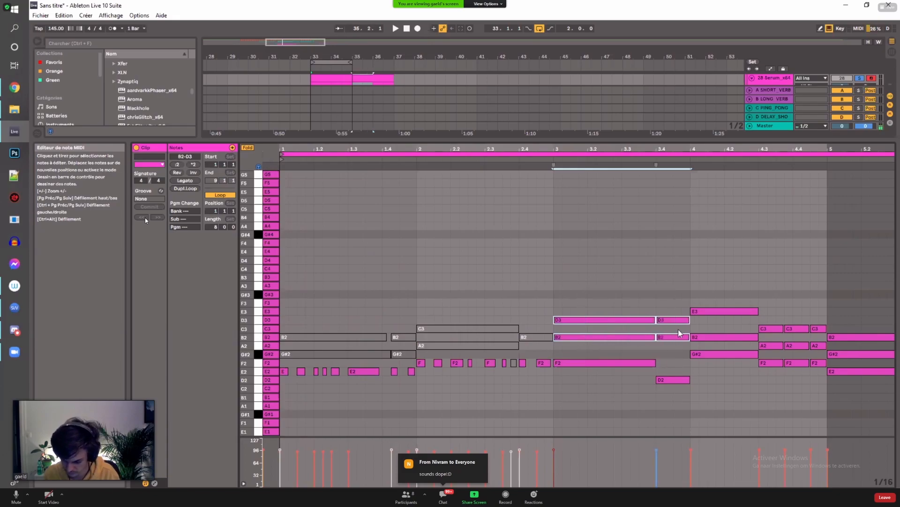
left_click_drag(581, 246, 898, 411)
key("0")
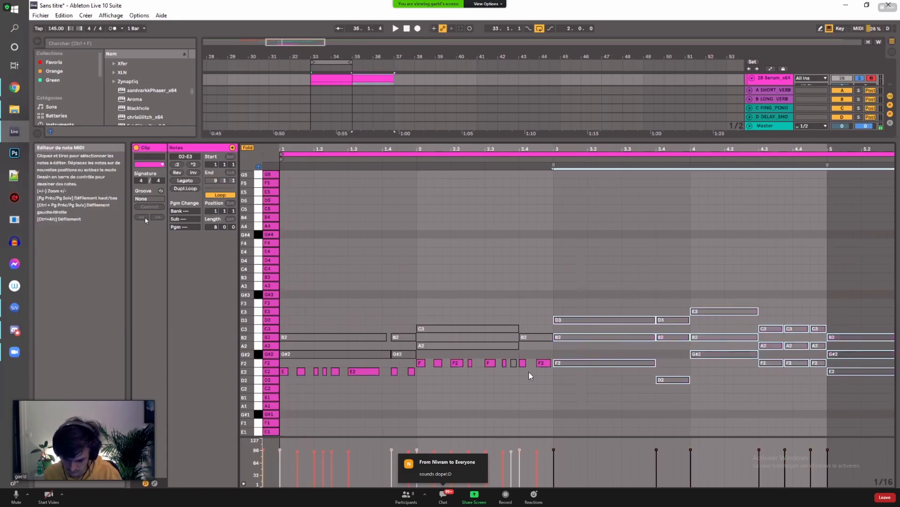
Step: Delete the deactivated F2 note at 2.3.4 and duplicate the two-bar pattern into bars 3 and 4
left_click_drag(415, 383, 295, 363)
left_click(514, 363)
key("Delete")
left_click(513, 362)
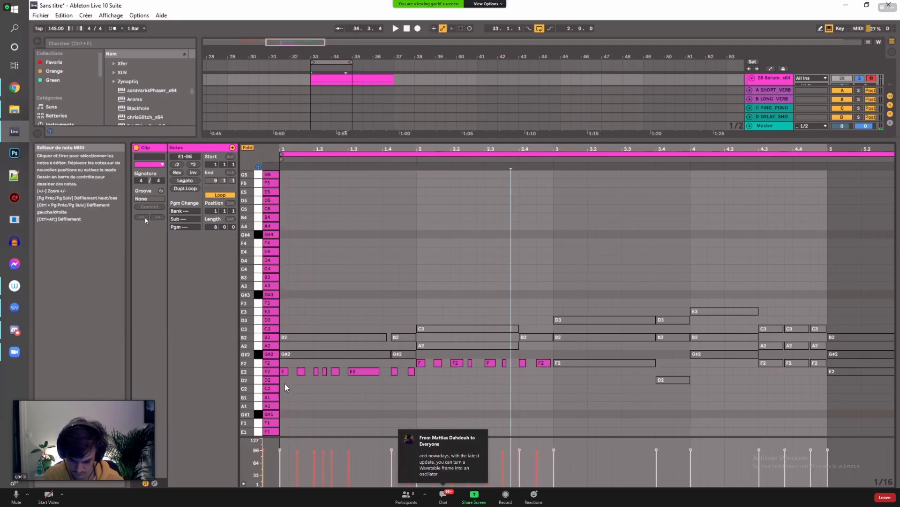
left_click_drag(286, 385, 547, 365)
key("ctrl+d")
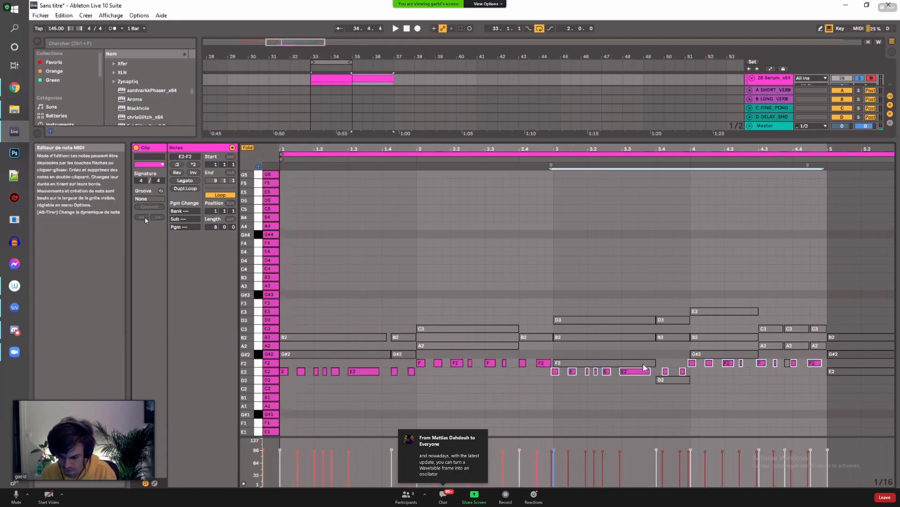
Step: Transpose the copied notes to F2 in bar 3, D2 at 3.4 and G#2 in the first half of bar 4
left_click_drag(644, 385, 553, 368)
key("Up")
left_click_drag(663, 363, 781, 368)
key("Down")
key("Up")
key("Up")
key("ctrl+z")
left_click(788, 363)
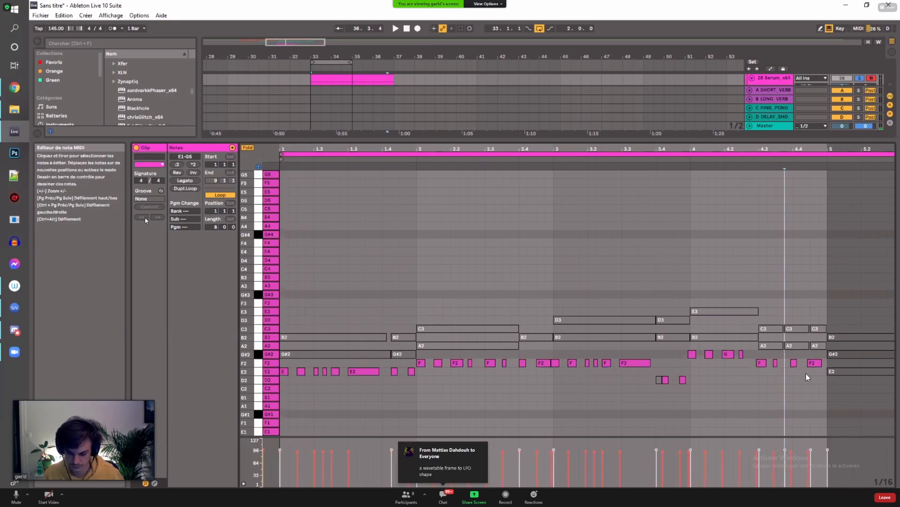
Step: Transpose all the clip's notes up one octave and play the loop
key("ctrl+a")
key("shift+Up")
key("space")
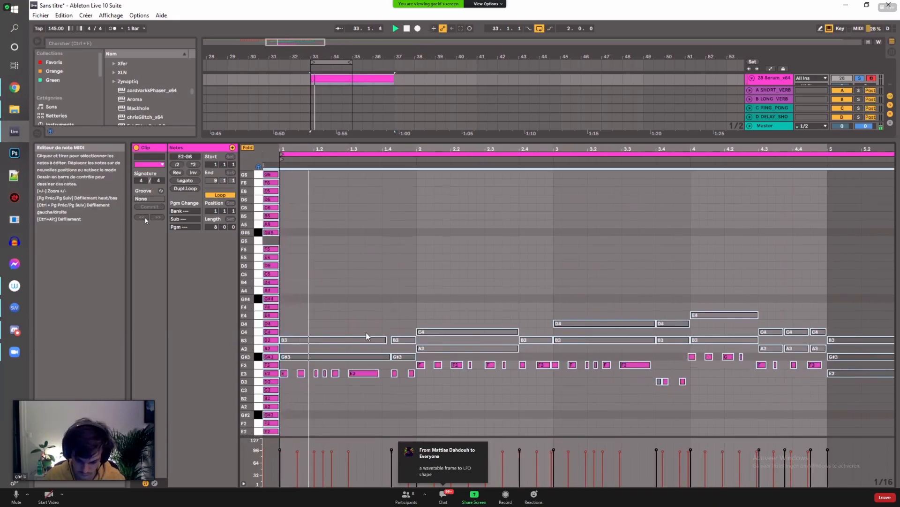
Step: Extend the arrangement loop to bar 37 so it covers the whole four-bar clip
left_click_drag(608, 141, 608, 215)
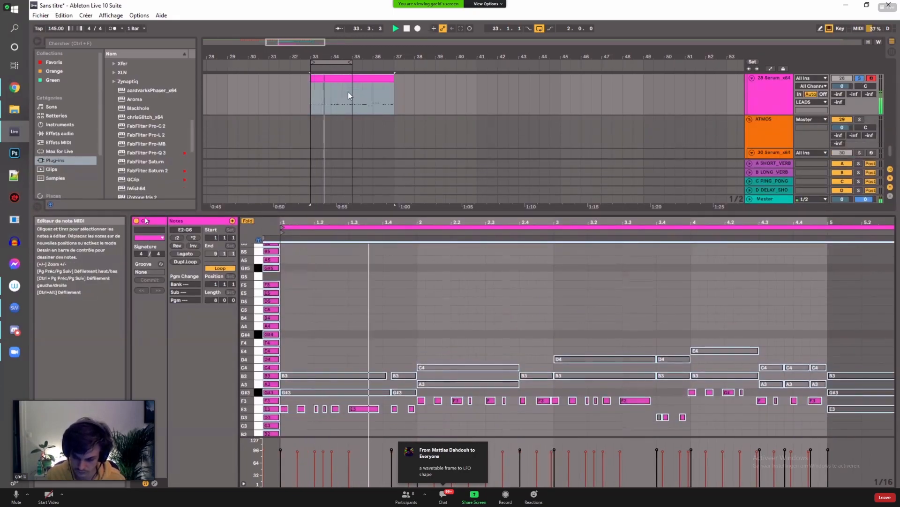
left_click_drag(352, 61, 394, 61)
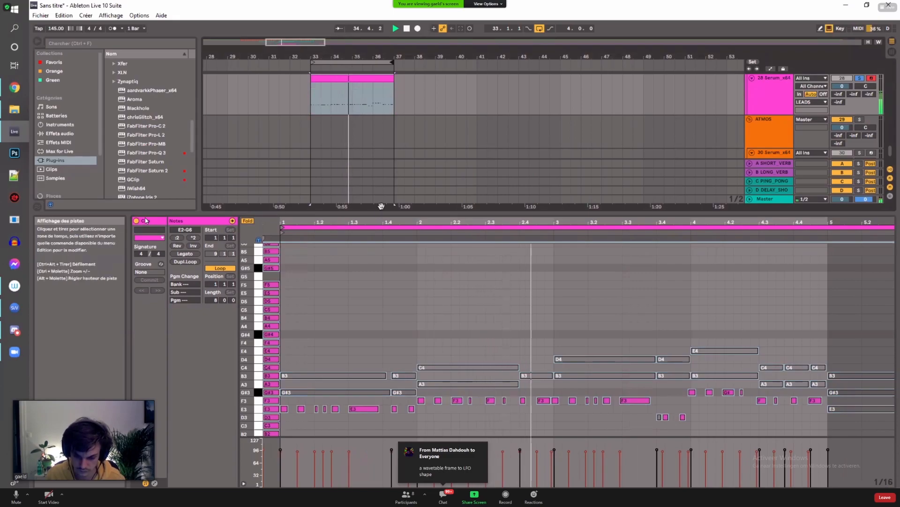
left_click_drag(369, 212, 385, 394)
scroll(400, 247, "up", 1)
scroll(400, 248, "down", 2)
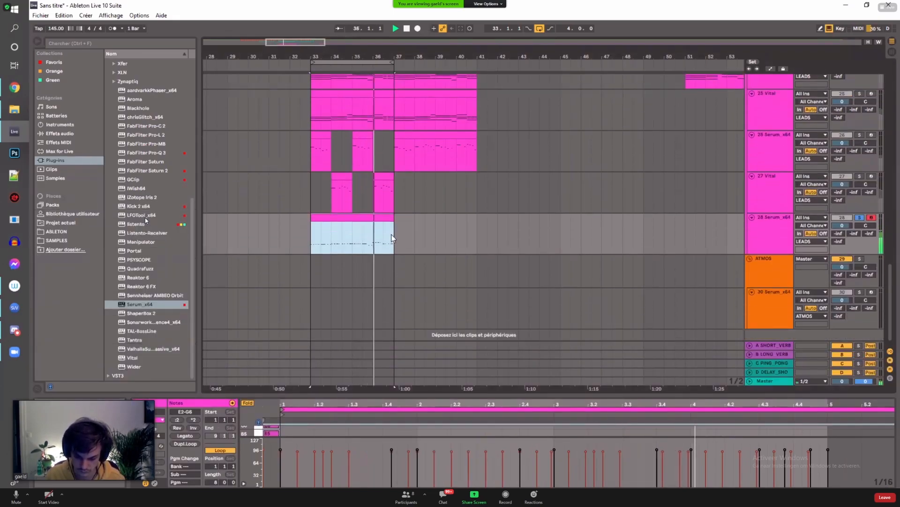
Step: Raise the two F3 notes in beat 2.4 to B3 and audition the pattern
left_click_drag(514, 396, 492, 158)
key("space")
left_click_drag(557, 351, 415, 341)
left_click_drag(541, 342, 590, 347)
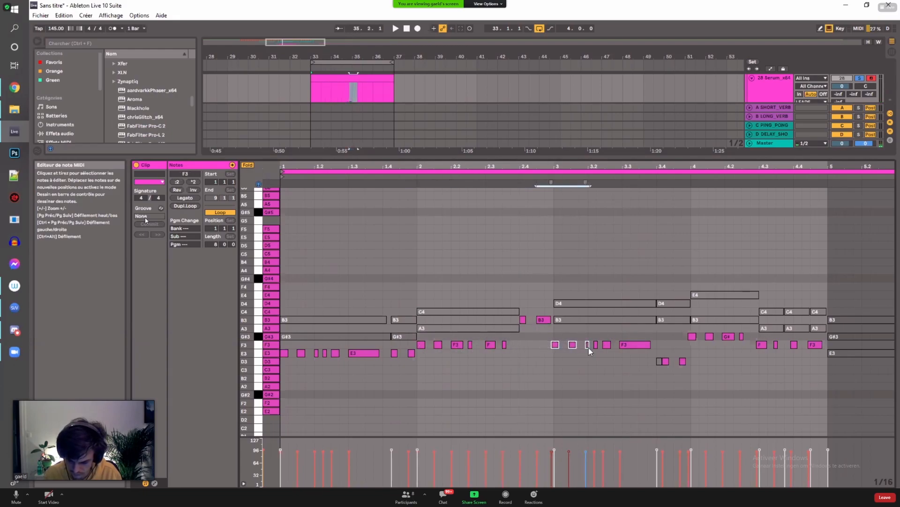
left_click(595, 344)
key("space")
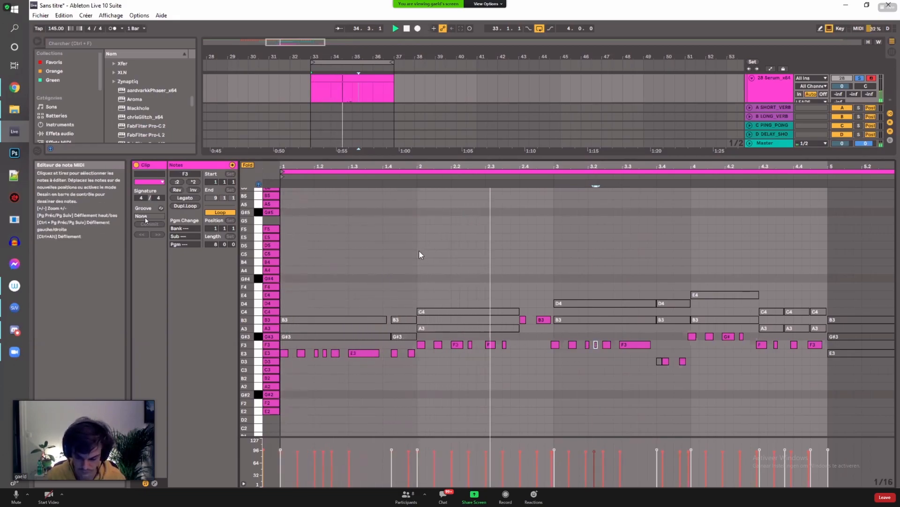
Step: Move the B3 note at 2.4.1 back to F3, add a short F3 note at 2.4.2, and play the loop
key("space")
left_click_drag(523, 319, 524, 344)
double_click(532, 345)
key("space")
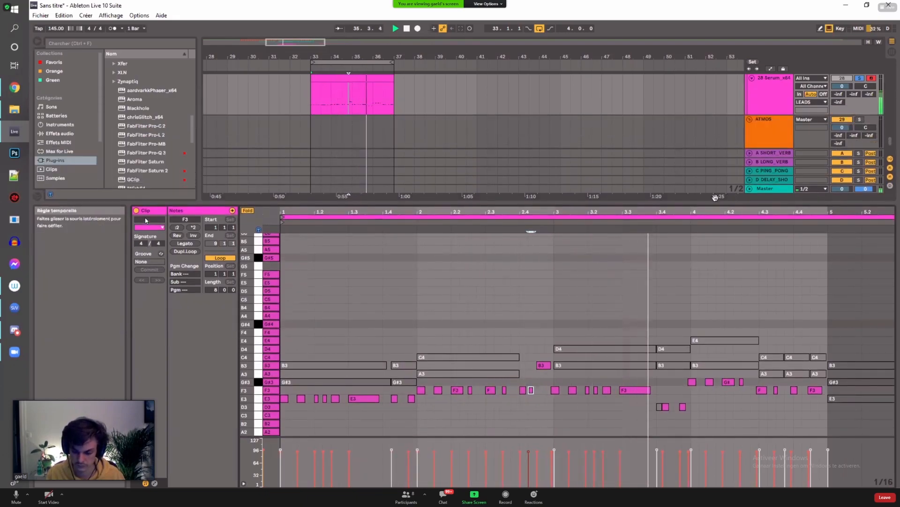
Step: Raise the first five F3 notes of bar 3 to B3
key("space")
left_click(557, 404)
left_click_drag(556, 392, 558, 392)
left_click_drag(557, 405, 608, 391)
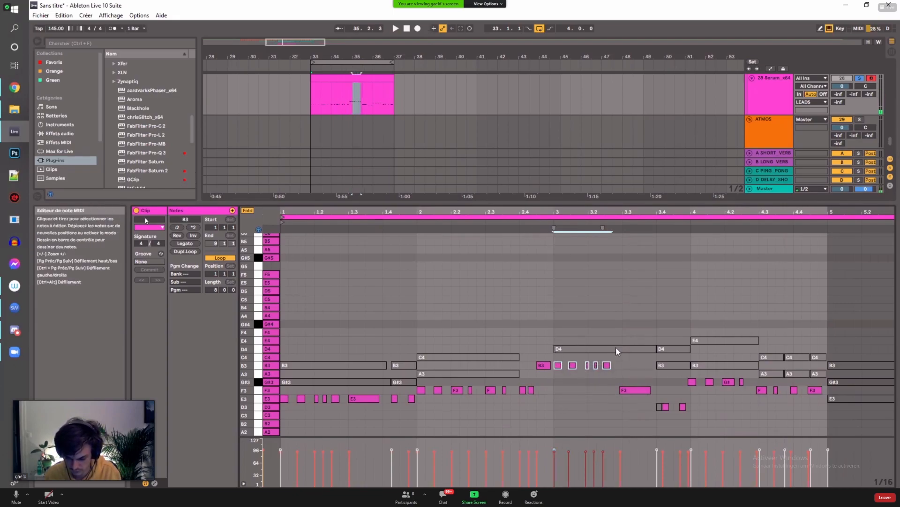
Step: Nudge the remaining notes of bars 3 and 4 slightly later to match the grid and play the loop
left_click_drag(631, 390, 633, 389)
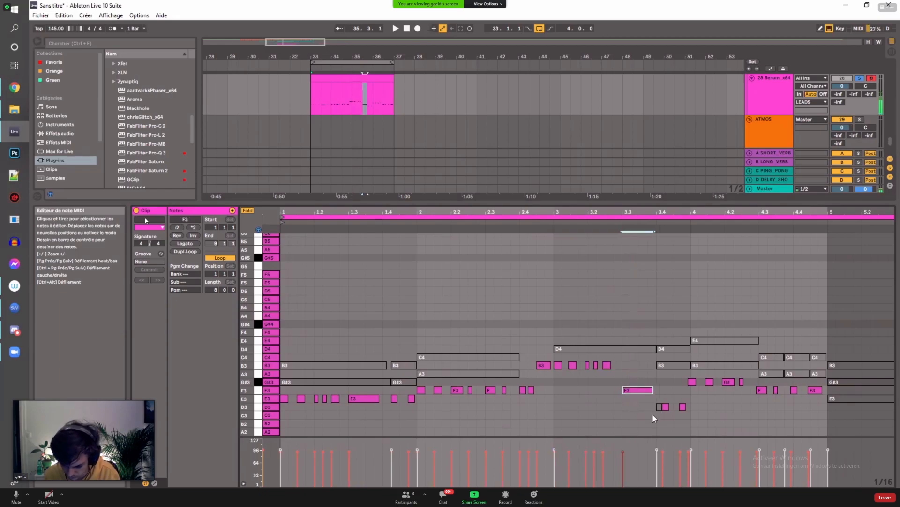
left_click_drag(569, 379, 614, 365)
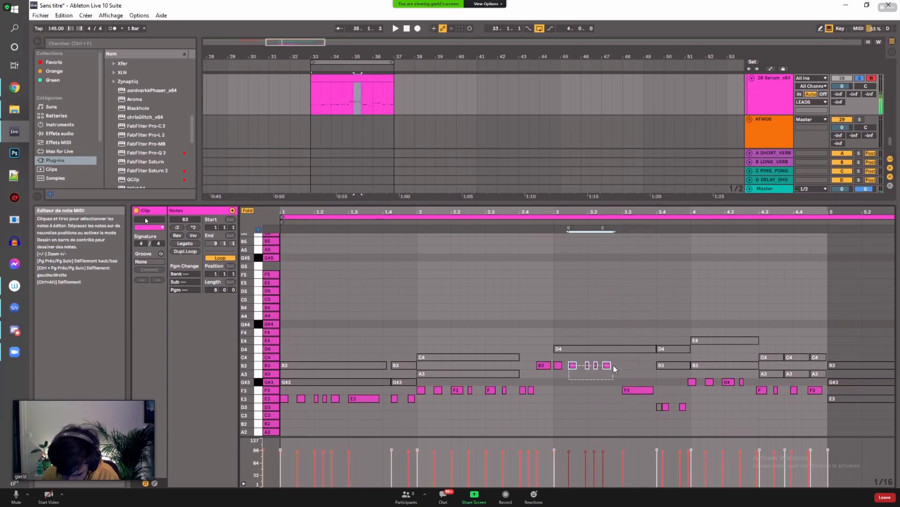
left_click_drag(652, 418, 761, 397)
left_click_drag(820, 393, 819, 394)
key("space")
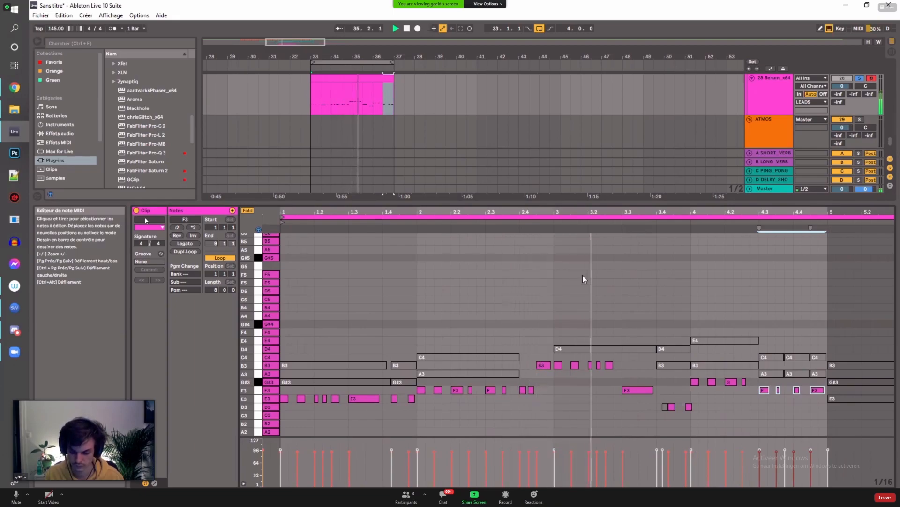
Step: Move bar 2's last B3 note down to F3 and stop playback
left_click(544, 342)
left_click_drag(544, 365, 544, 390)
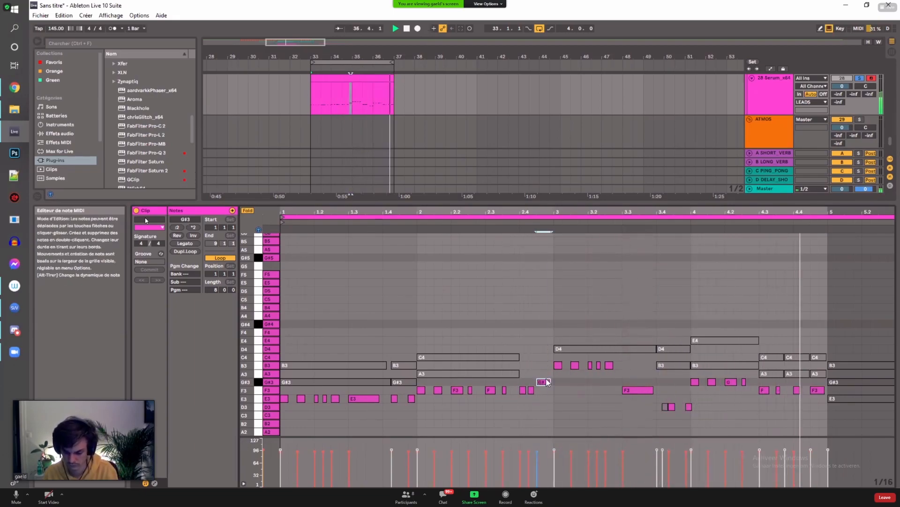
key("space")
Step: Raise the short F3 note at 4.3.3 to A3
left_click(764, 390)
left_click(779, 389)
key("Up")
key("Up")
key("Up")
key("Up")
Step: Raise the short F3 note at 4.4 to C4, and bring it back down to A3
left_click(797, 390)
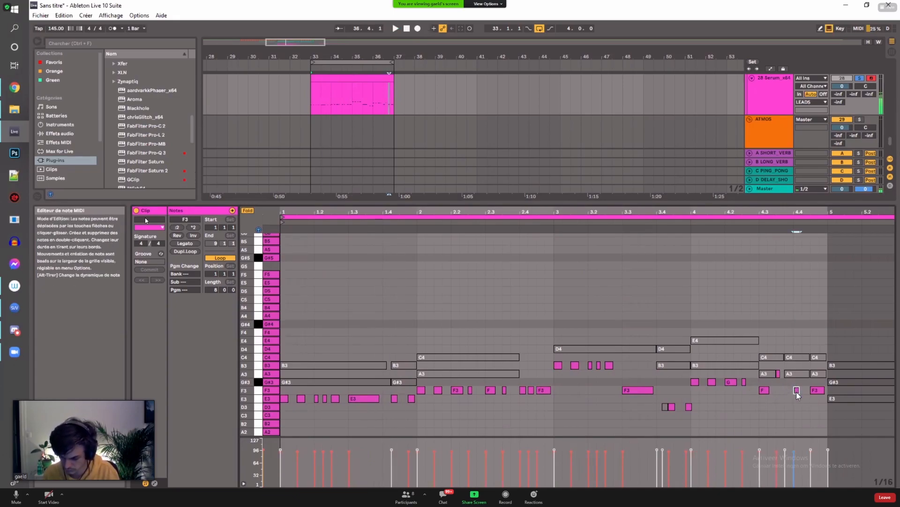
key("Up")
key("Up")
key("Up")
key("Up")
key("Up")
key("Up")
key("Up")
left_click(767, 390)
left_click(817, 390)
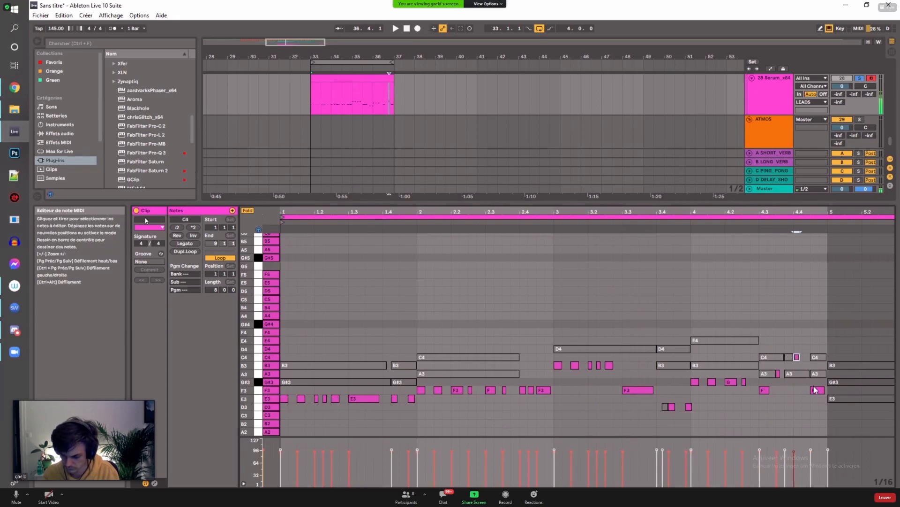
key("Down")
key("Down")
key("Down")
left_click(798, 357)
key("Down")
key("Down")
key("Down")
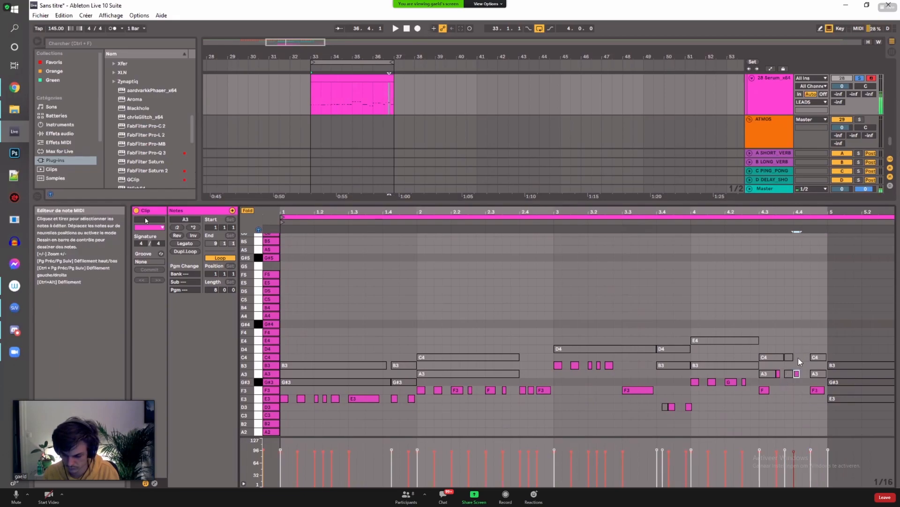
Step: Lower the short A3 note at 4.4 to G#3
left_click(765, 390)
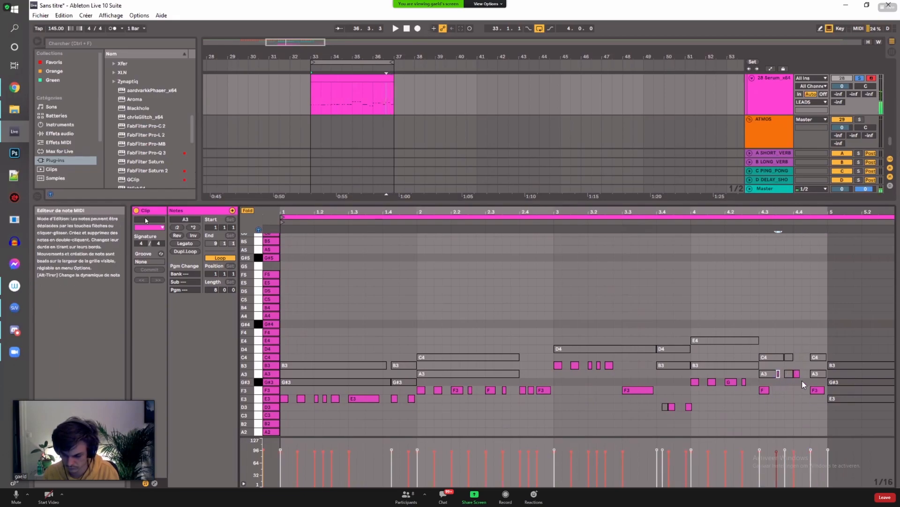
left_click(814, 390)
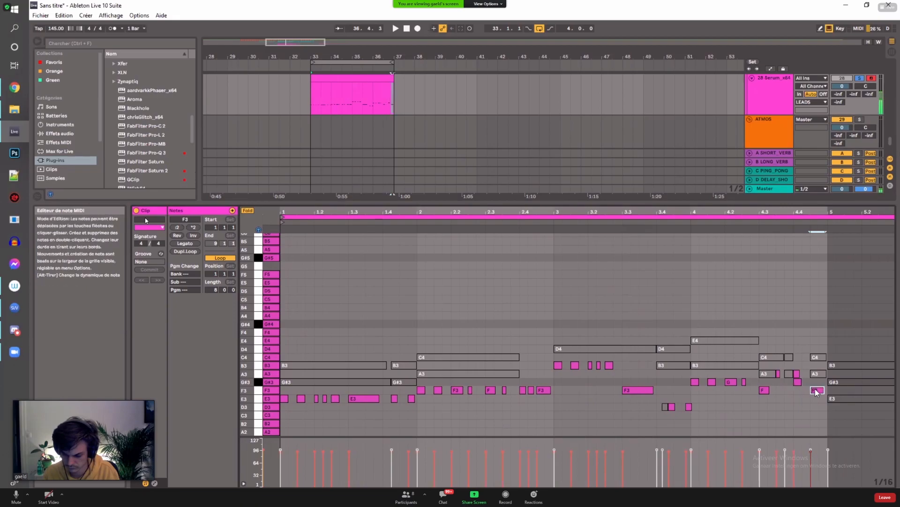
left_click(285, 398)
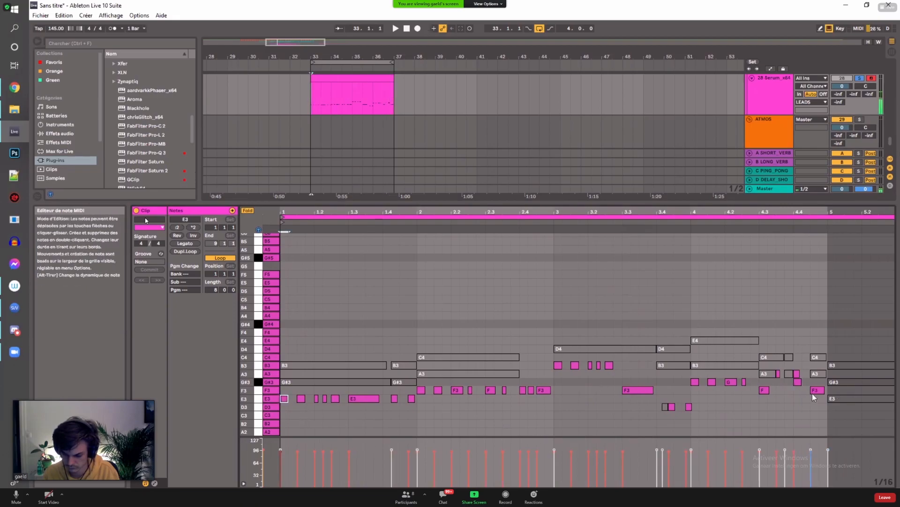
left_click_drag(766, 405, 820, 343)
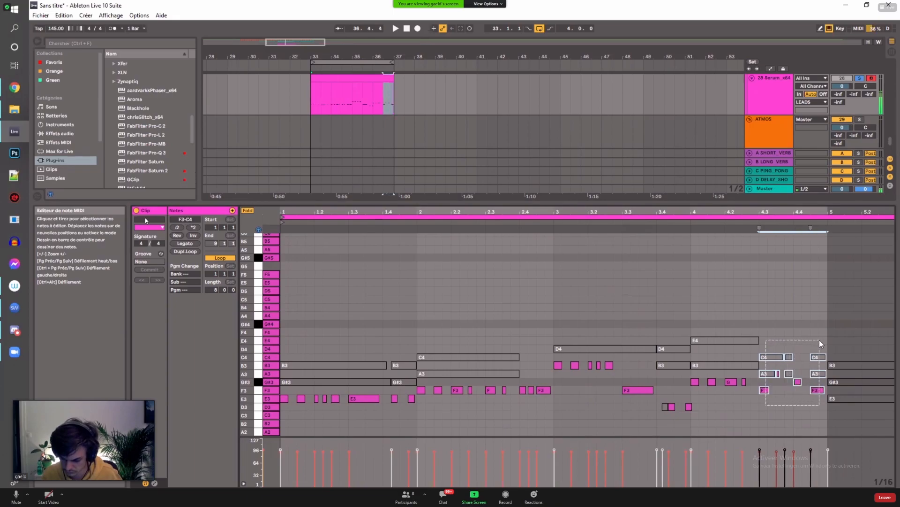
Step: Play the loop from the clip's start with track 28's solo turned off
left_click(287, 400)
key("space")
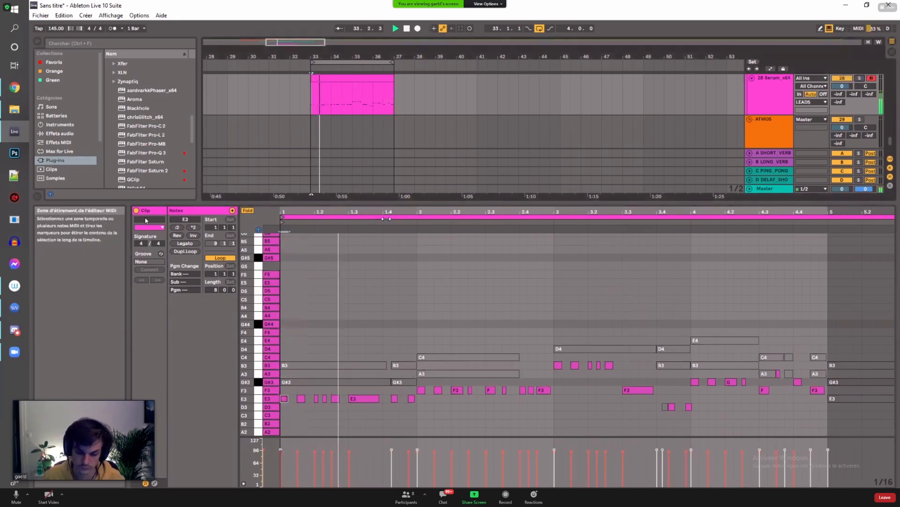
mouse_move(384, 203)
left_mouse_down()
mouse_move(381, 195)
mouse_move(381, 206)
left_mouse_up()
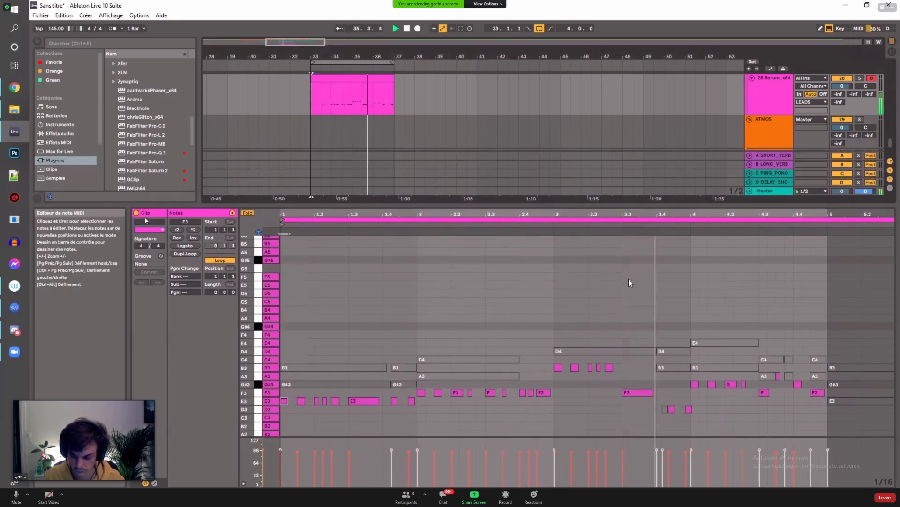
left_click_drag(599, 205, 572, 414)
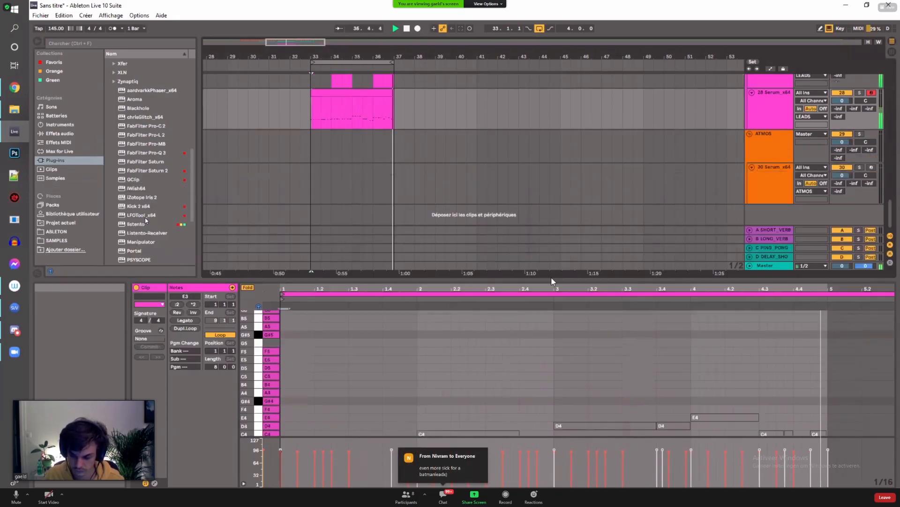
Step: Show track 28's device chain and raise the first Utility's gain to about -7.5 dB
key("ctrl+alt+l")
left_click(302, 327)
key("shift+Tab")
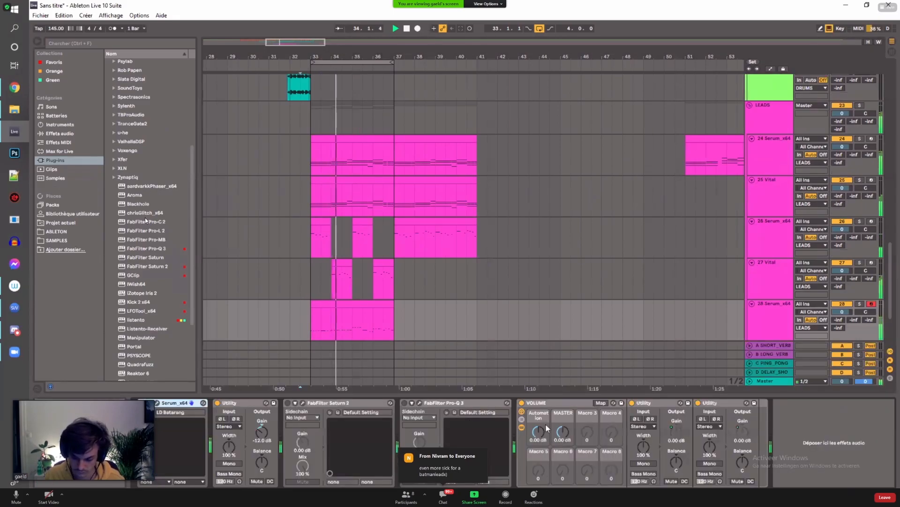
left_click_drag(262, 433, 262, 420)
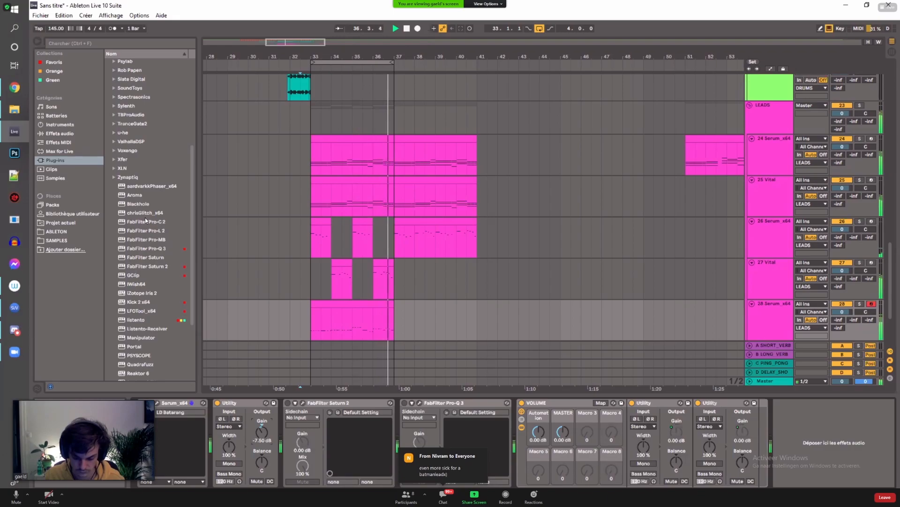
scroll(362, 271, "down", 3)
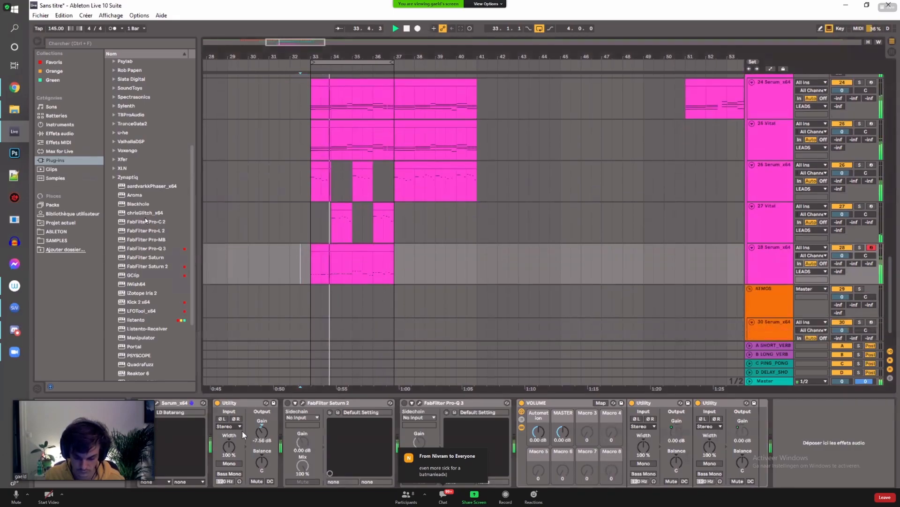
Step: Move track 28's four-bar clip back so it spans bars 29 to 33, and play it from bar 29
left_click(313, 177)
left_click_drag(373, 248, 289, 249)
left_click(317, 176)
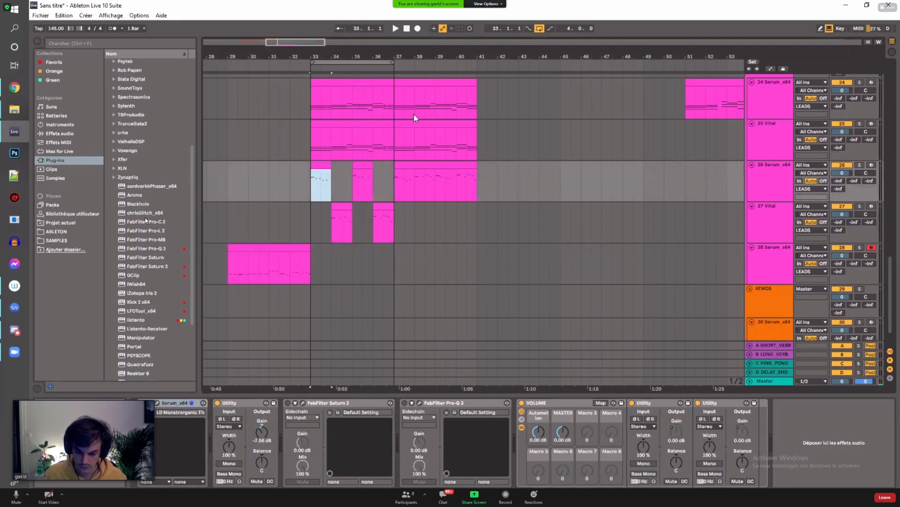
left_click_drag(366, 47, 515, 46)
left_click(429, 248)
key("space")
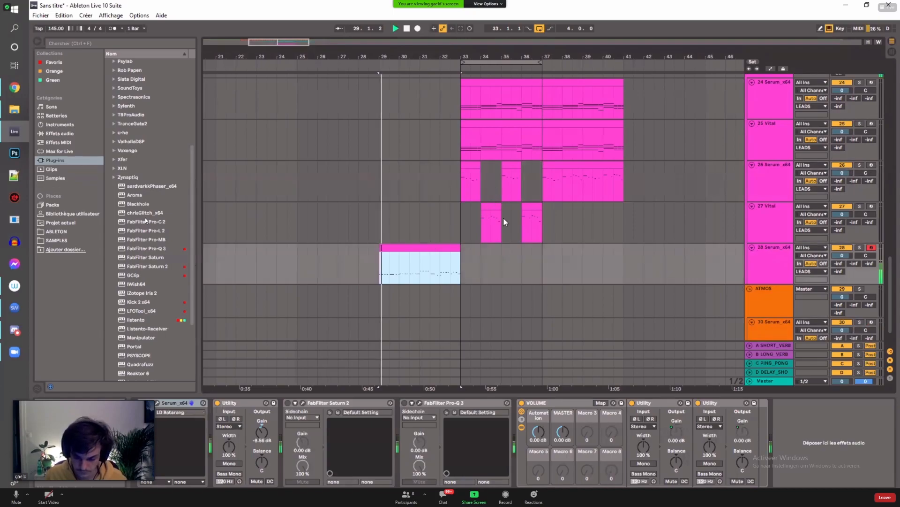
Step: Copy the BASS_V2 clip at bar 33 back 16 bars over the earlier bass section, and play from bar 29
scroll(500, 221, "up", 3)
key("space")
left_click(498, 222)
scroll(493, 202, "up", 10)
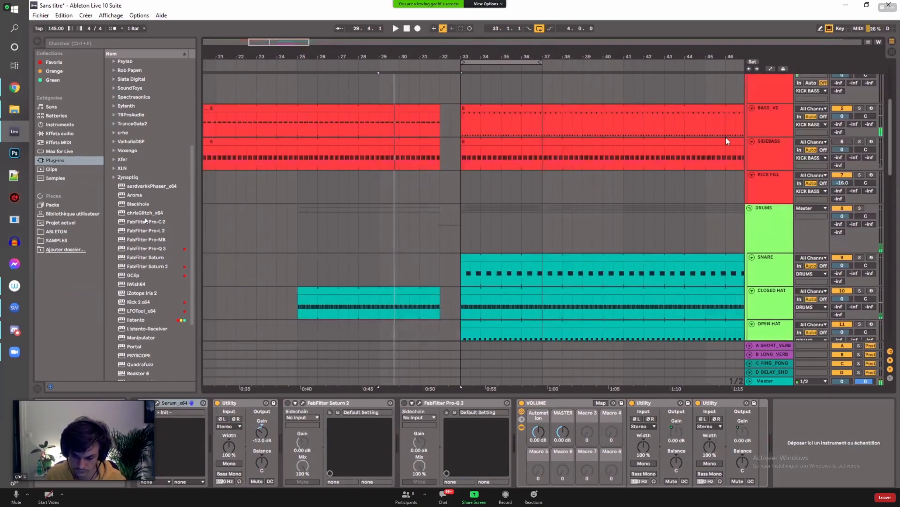
scroll(491, 185, "down", 1)
mouse_move(718, 185)
left_mouse_down()
mouse_move(322, 204)
mouse_move(396, 196)
left_mouse_up()
key("space")
left_click(380, 197)
key("space")
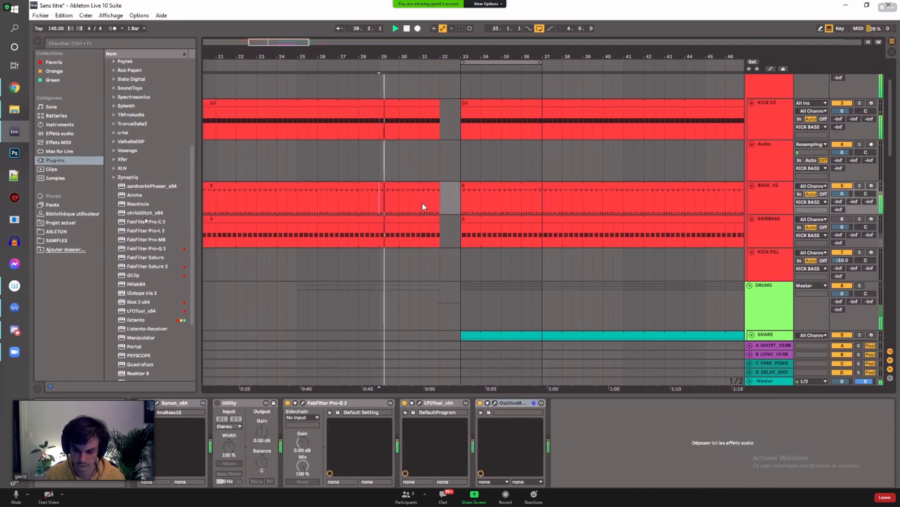
Step: Try trimming the end of track 28's clip by half a bar, and replay the lead transition from bar 32
scroll(446, 199, "down", 2)
scroll(403, 281, "down", 10)
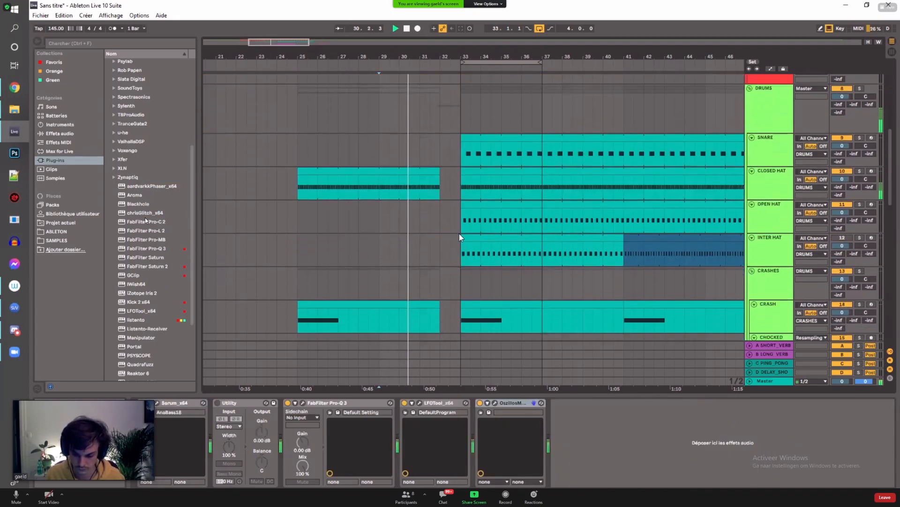
scroll(457, 219, "down", 5)
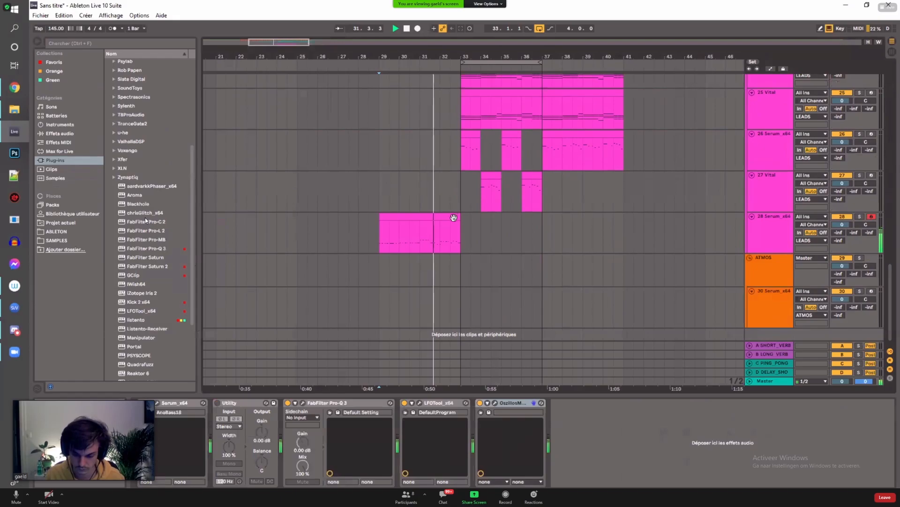
left_click(457, 216)
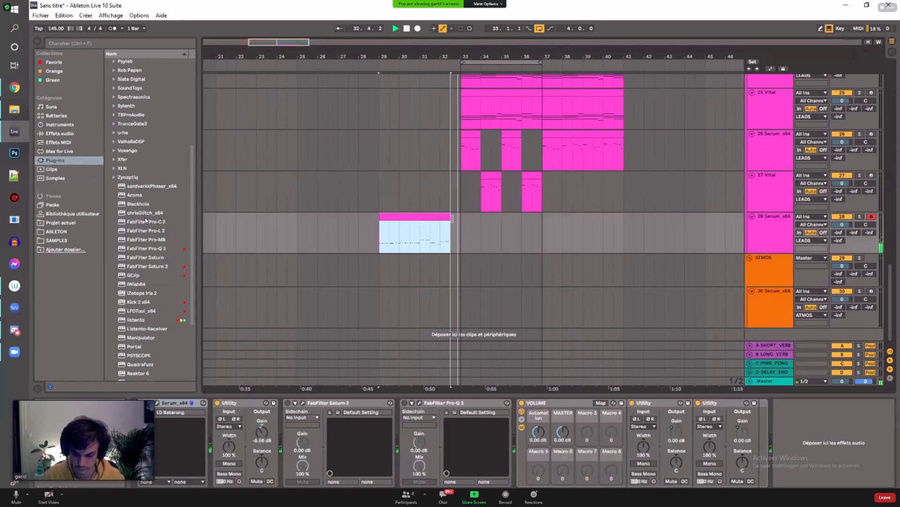
left_click(453, 238)
left_click(440, 238)
key("space")
key("space")
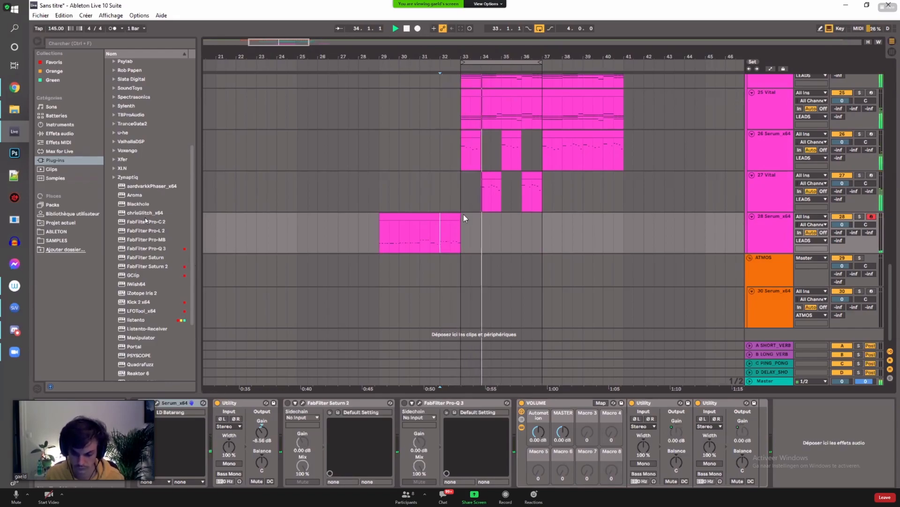
Step: Delete the lead clips on tracks 24 to 26 between bars 37 and 41
scroll(469, 215, "up", 1)
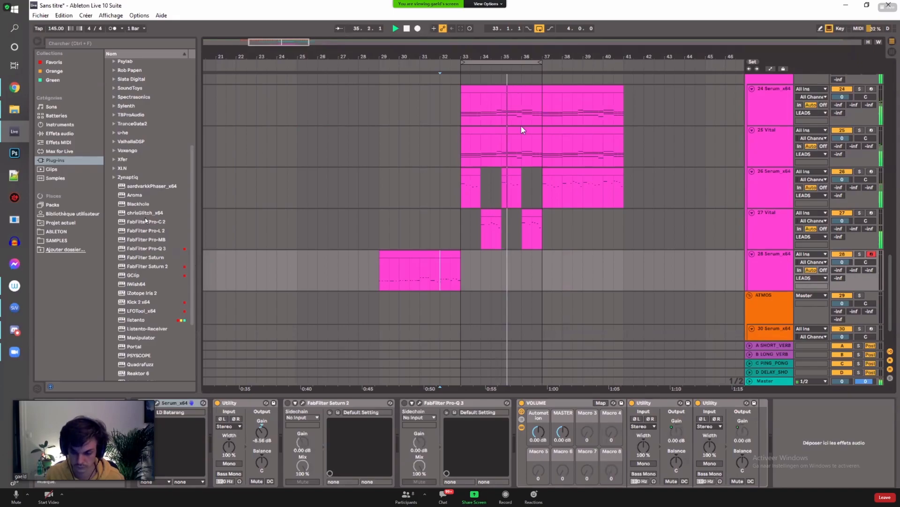
left_click_drag(541, 228, 472, 105)
left_click_drag(544, 201, 623, 101)
key("Delete")
Step: Duplicate the four-bar lead block on tracks 24 to 27 three times and extend the loop to 16 bars
left_click_drag(549, 225, 456, 91)
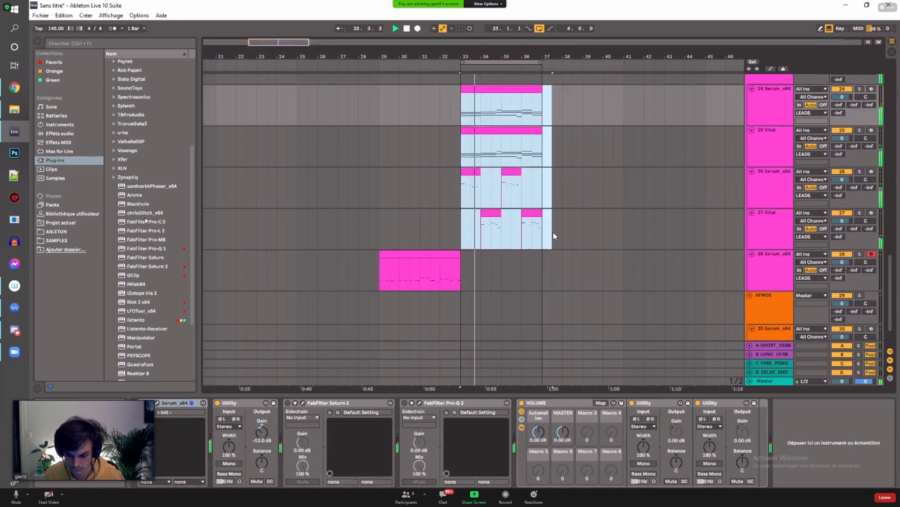
key("ctrl+d")
key("ctrl+d")
left_click_drag(539, 62, 705, 63)
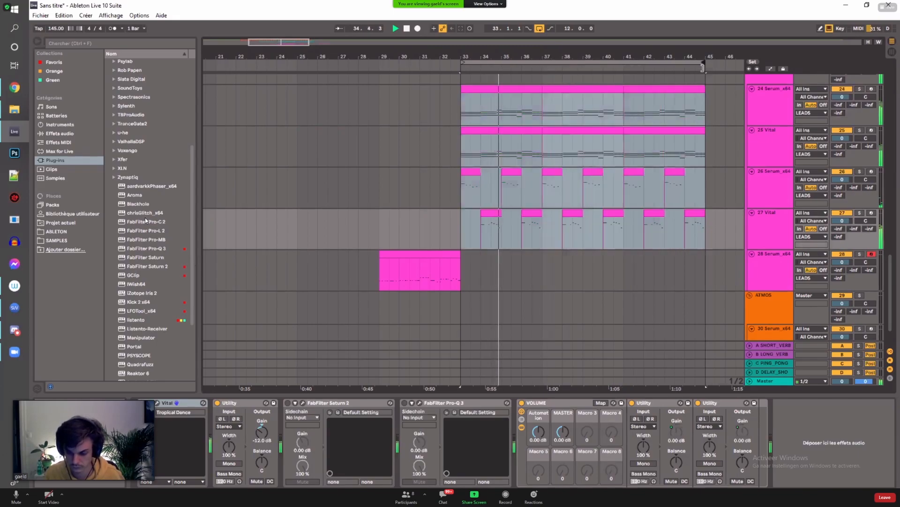
left_click_drag(636, 100, 708, 224)
key("ctrl+d")
left_click(553, 64)
left_click_drag(553, 65, 636, 64)
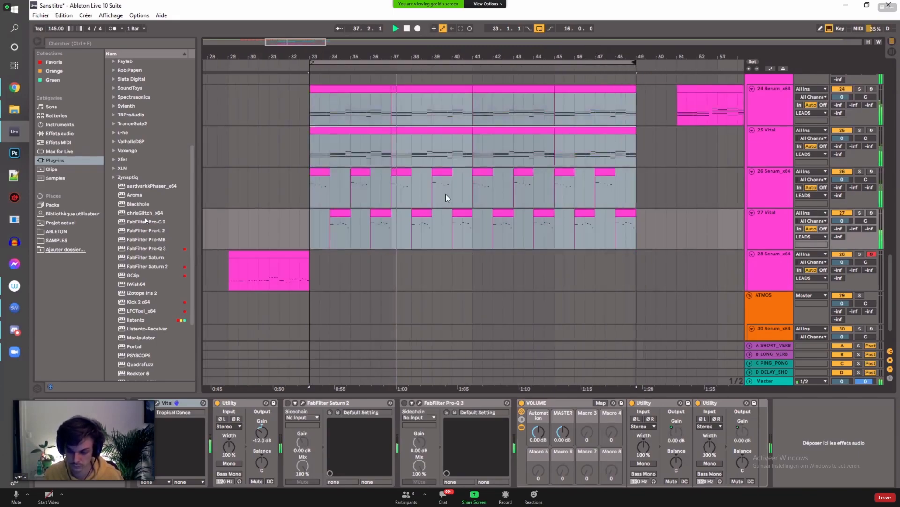
Step: Play the kick and bass tracks around bar 40 to find the position for a kick fill before bar 41
scroll(444, 194, "up", 10)
scroll(440, 196, "up", 3)
scroll(439, 191, "down", 6)
scroll(473, 156, "up", 4)
scroll(465, 156, "up", 6)
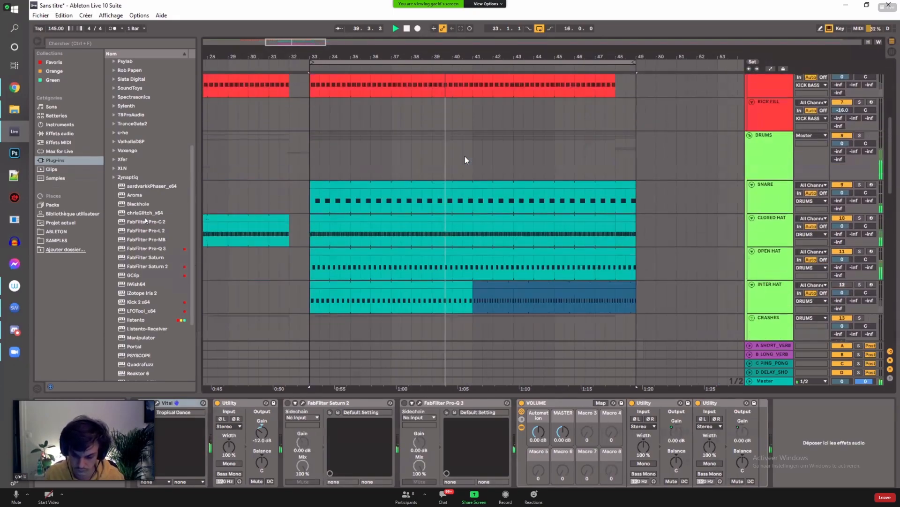
key("space")
left_click_drag(470, 57, 476, 147)
scroll(469, 153, "up", 1)
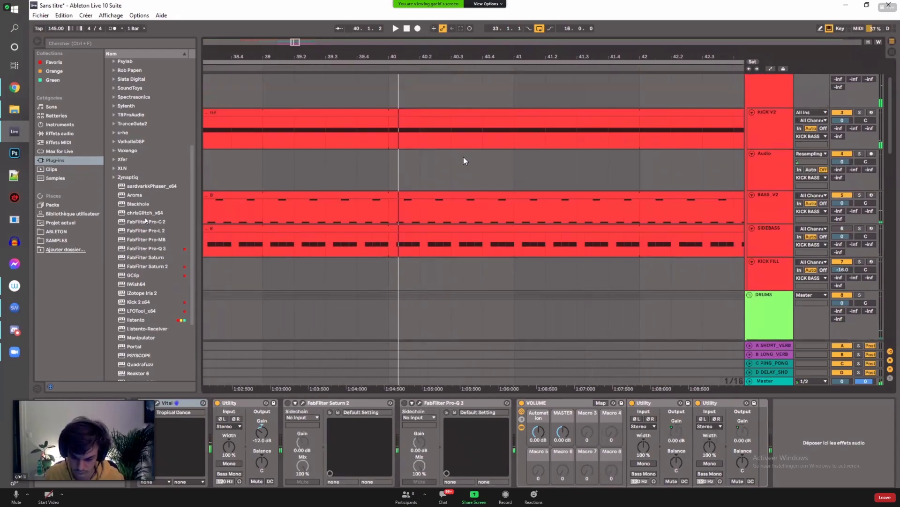
left_click(449, 131)
key("space")
left_click(456, 130)
key("space")
left_click(483, 129)
Step: Solo KICK V2, arm the Audio resampling track, and record a kick hit from 40.4
scroll(492, 152, "down", 1)
scroll(490, 141, "up", 1)
scroll(438, 141, "down", 5)
scroll(446, 141, "up", 7)
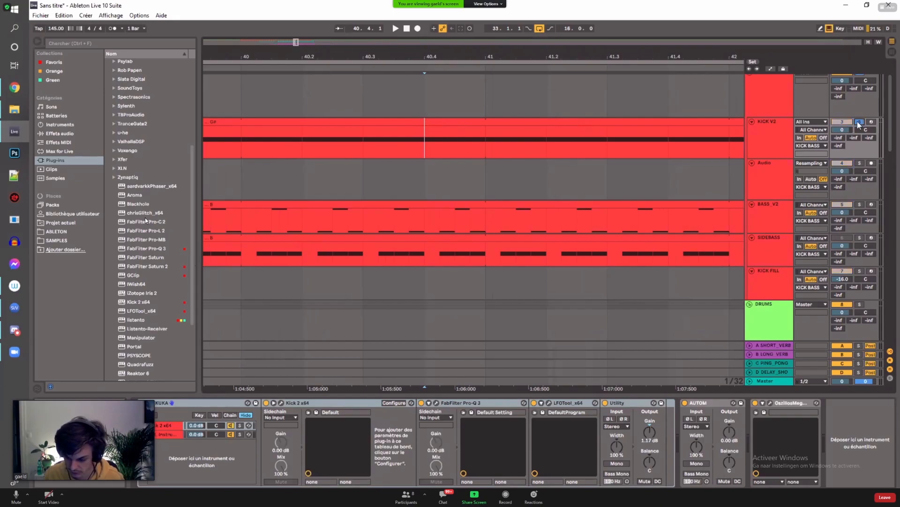
left_click(872, 163)
left_click(491, 170)
key("F9")
key("space")
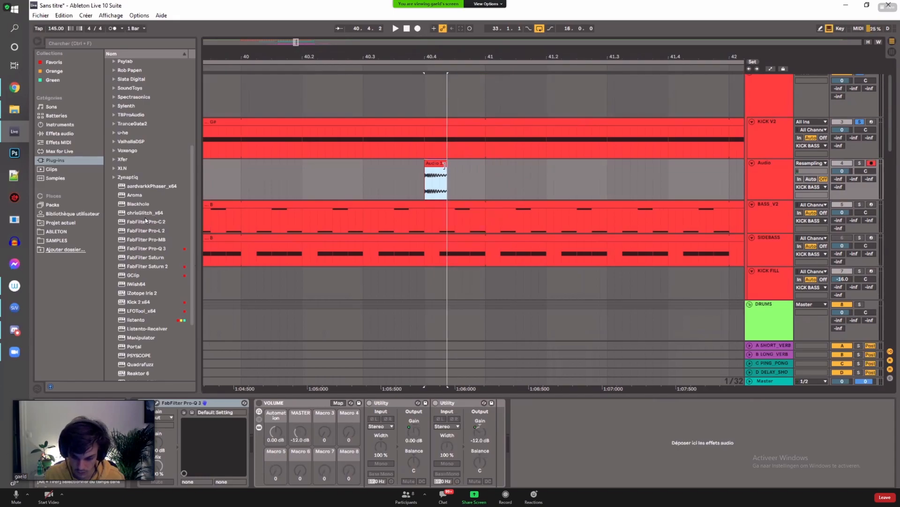
Step: Fade out the end of the recorded kick clip and duplicate it twice to fill 40.4 up to bar 41
mouse_move(441, 57)
left_mouse_down()
mouse_move(489, 190)
mouse_move(464, 168)
left_mouse_up()
left_click_drag(329, 181, 493, 182)
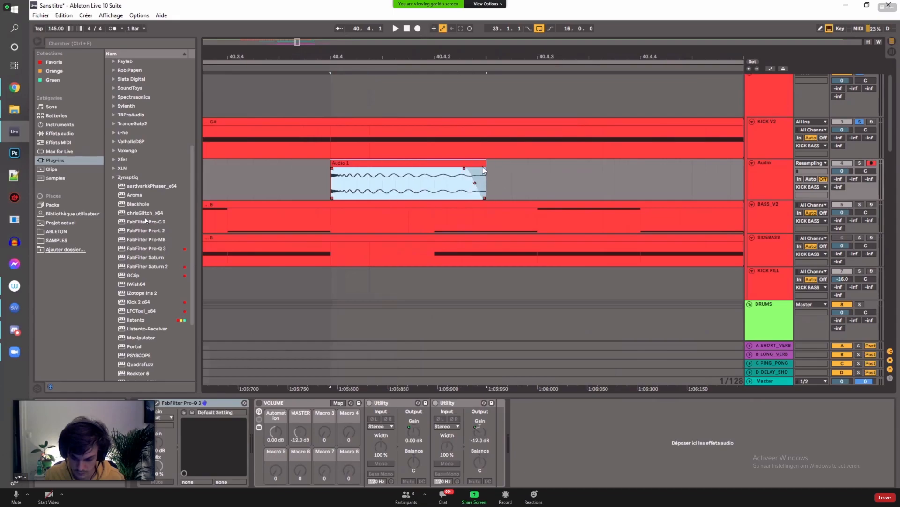
key("minus")
key("ctrl+d")
key("ctrl+d")
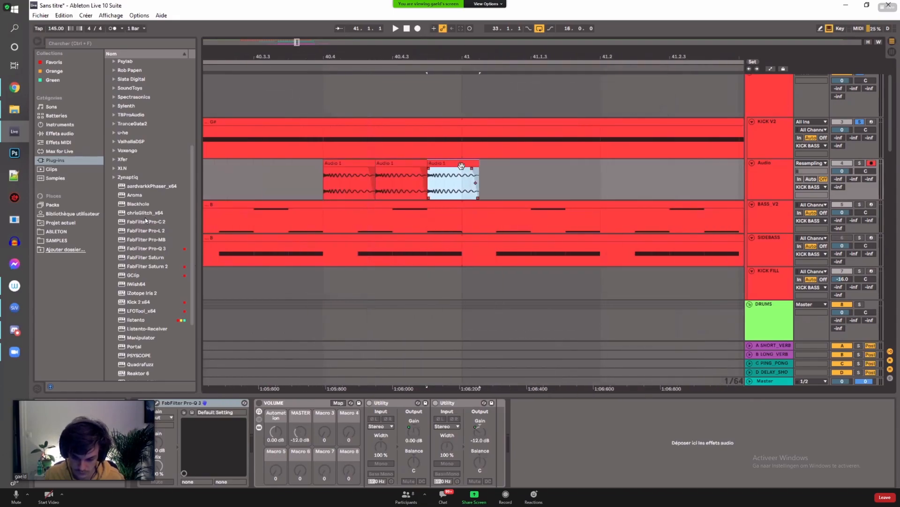
left_click_drag(476, 163, 456, 172)
Step: Deactivate KICK V2, BASS_V2 and SIDEBASS between 40.4 and 41, and turn off KICK V2's solo
left_click_drag(464, 254, 324, 220)
key("0")
mouse_move(326, 136)
left_mouse_down()
mouse_move(465, 141)
mouse_move(314, 141)
mouse_move(319, 123)
left_mouse_up()
key("0")
key("space")
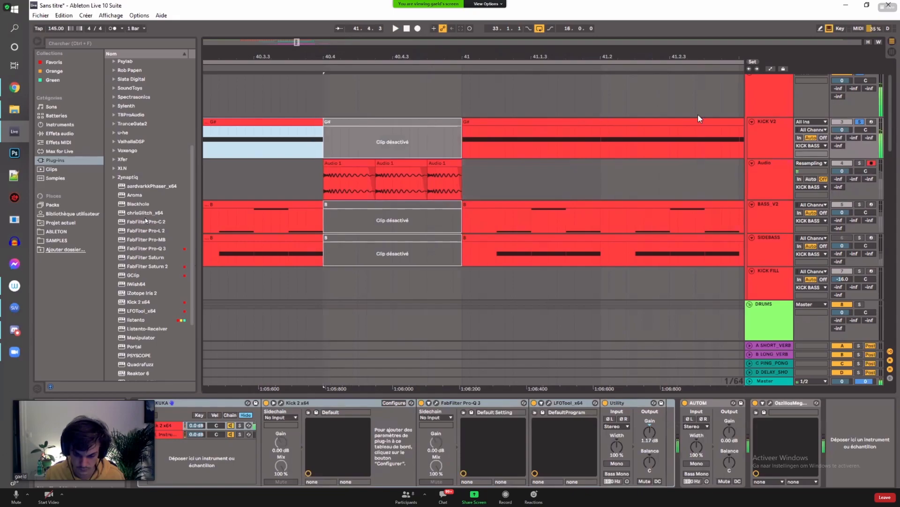
left_click(860, 122)
key("space")
Step: Deactivate the SNARE, CLOSED HAT, OPEN HAT and INTER HAT clips between 40.4 and 41
left_click_drag(340, 55, 493, 46)
scroll(523, 171, "down", 6)
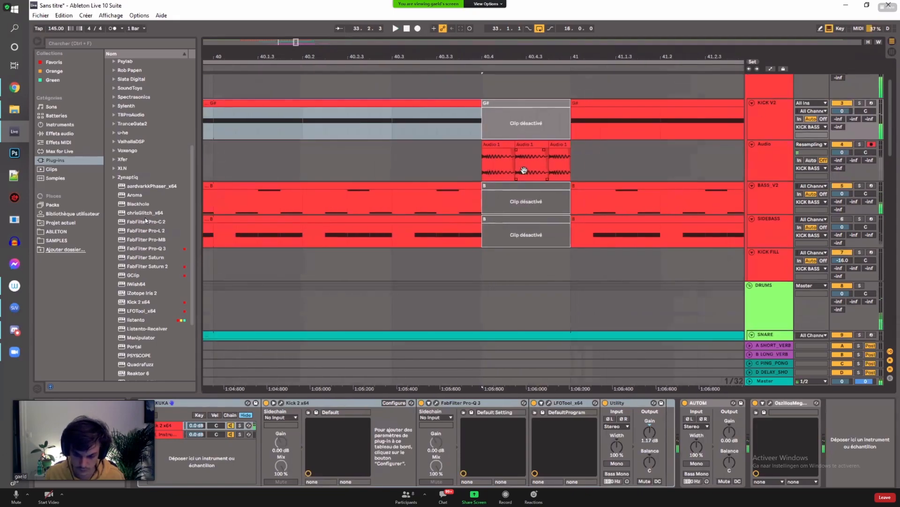
left_click_drag(484, 226, 571, 200)
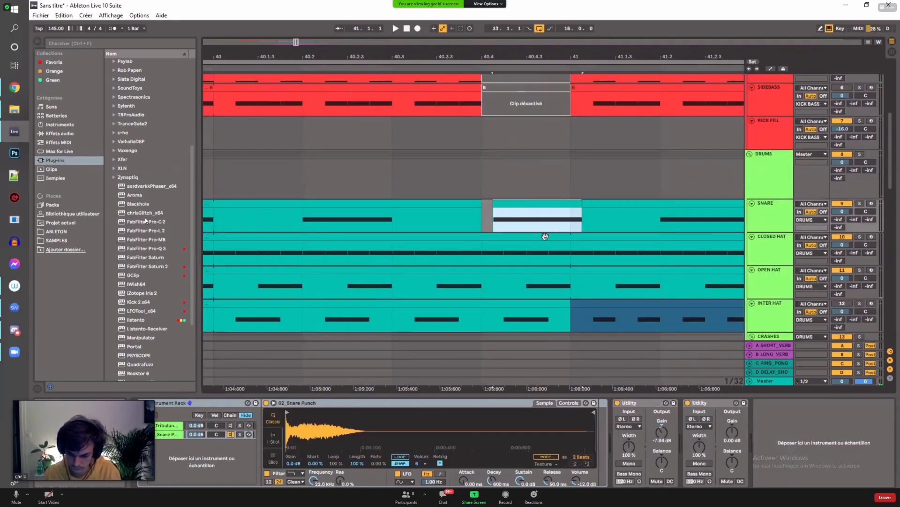
left_click_drag(513, 235, 571, 319)
key("0")
left_click(523, 295)
key("0")
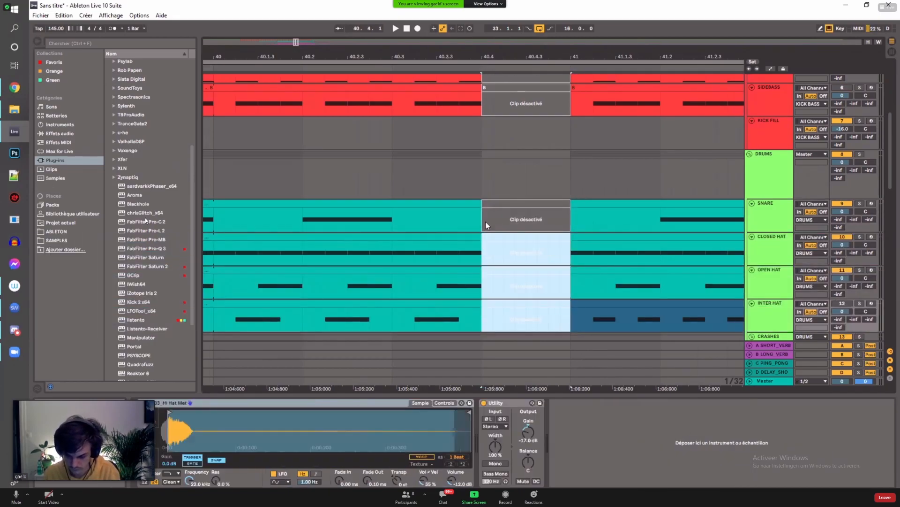
Step: Play the transition into bar 41 to check the kick fill against the muted drums
scroll(412, 88, "down", 2)
left_click(412, 89)
scroll(474, 110, "down", 2)
key("space")
key("minus")
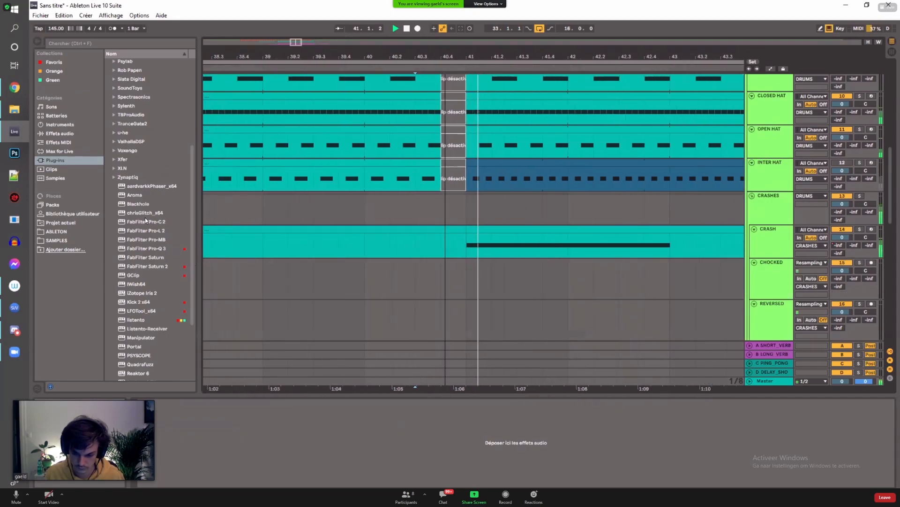
left_click_drag(396, 328, 397, 201)
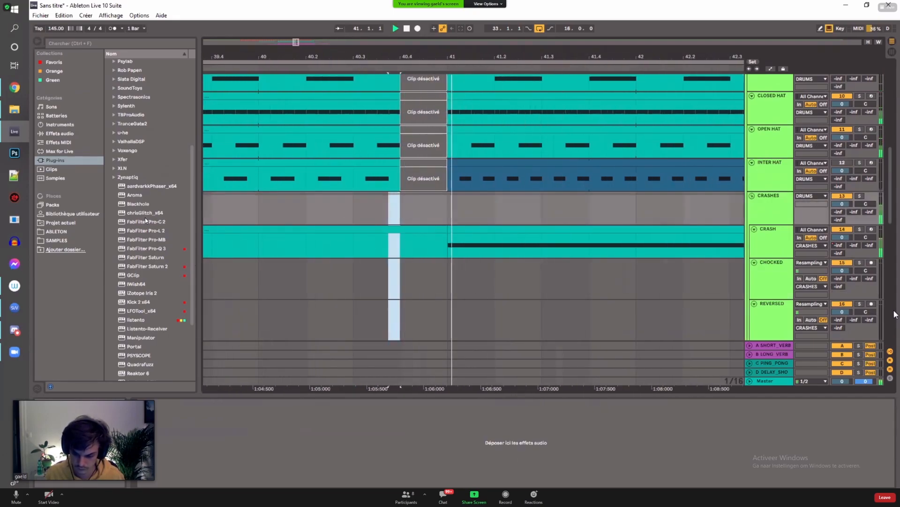
key("space")
Step: Move the second kick hit on the Audio track to 40.4.4 and lengthen the first hit to an eighth note
scroll(427, 163, "up", 5)
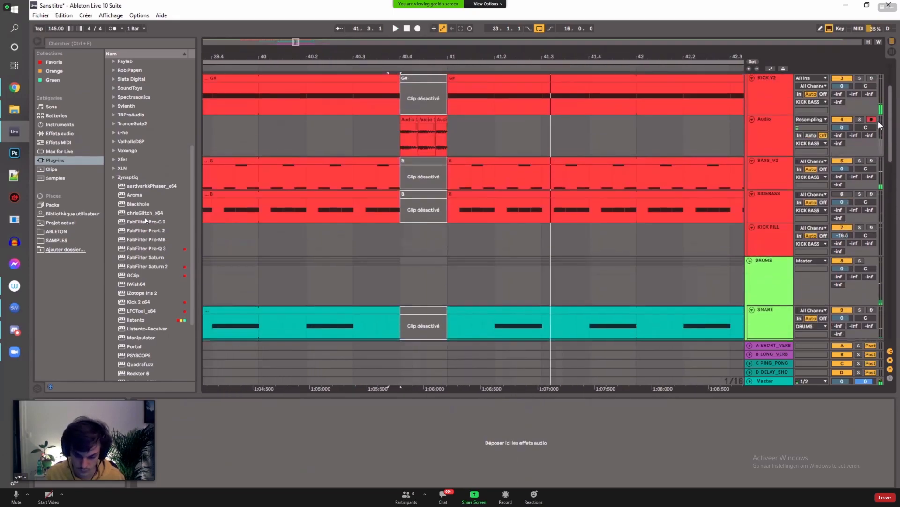
left_click_drag(408, 163, 370, 170)
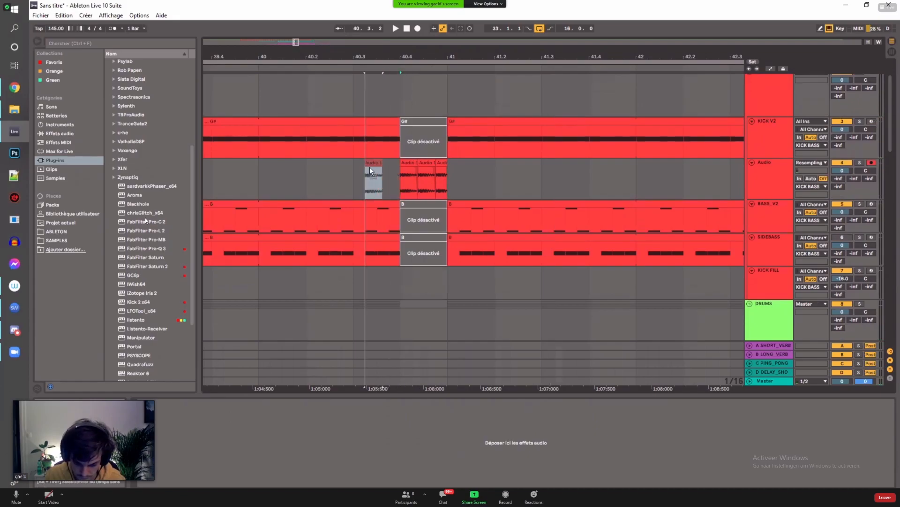
right_click(493, 174)
left_click(548, 257)
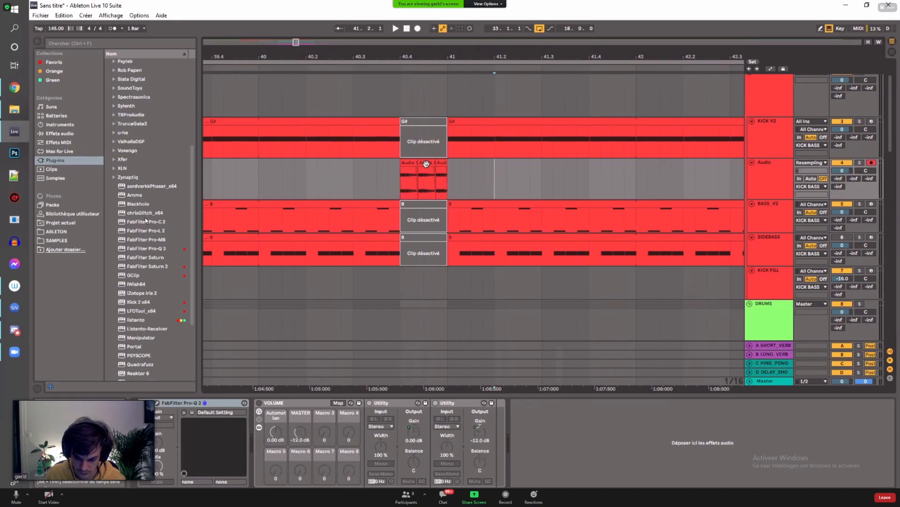
left_click_drag(428, 163, 437, 165)
mouse_move(437, 165)
left_mouse_down()
mouse_move(421, 162)
mouse_move(438, 162)
left_mouse_up()
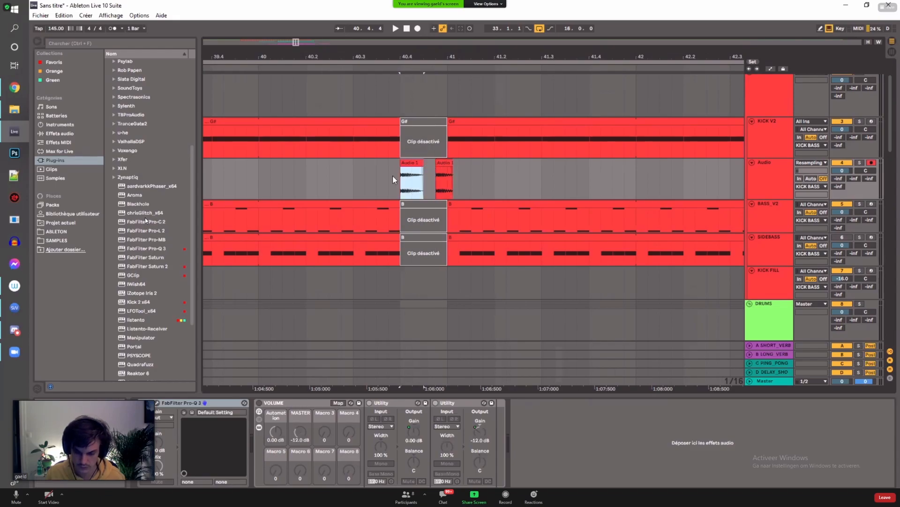
Step: Clear KICK V2, BASS_V2 and SIDEBASS between 40.3 and 40.4
left_click_drag(355, 170, 399, 246)
key("Delete")
left_click_drag(400, 121, 353, 124)
Step: Arrange three eighth-note kick hits at 40.3, 40.3.4 and 40.4.3, and delete the leftover audio slices
mouse_move(411, 163)
left_mouse_down()
mouse_move(362, 162)
mouse_move(427, 167)
left_mouse_up()
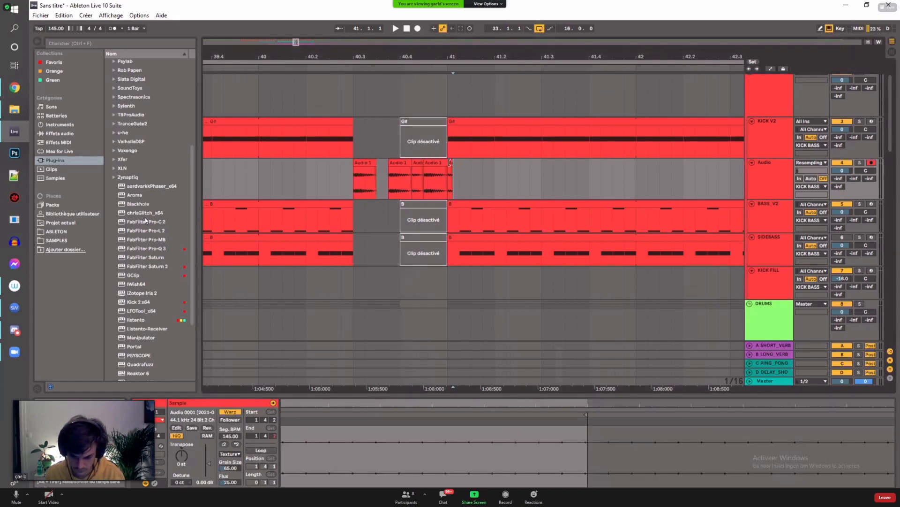
key("Delete")
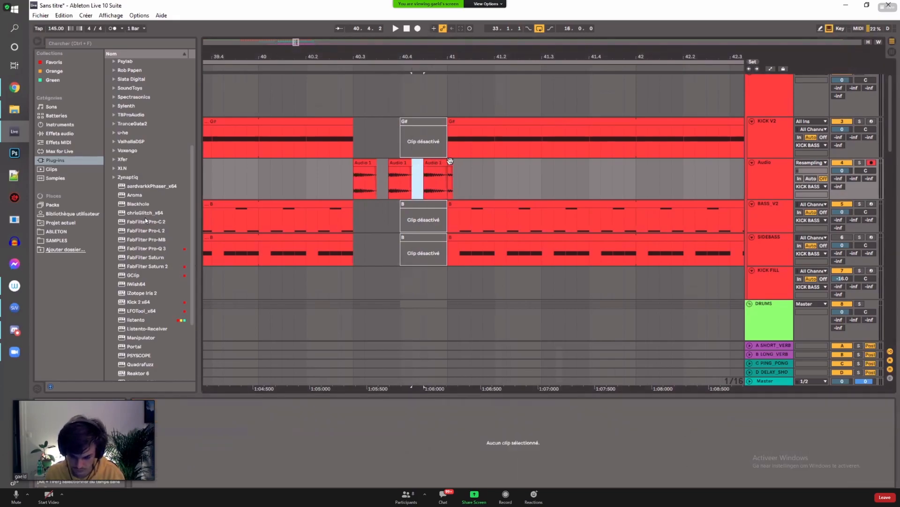
left_click(450, 161)
key("Delete")
left_click(266, 167)
key("space")
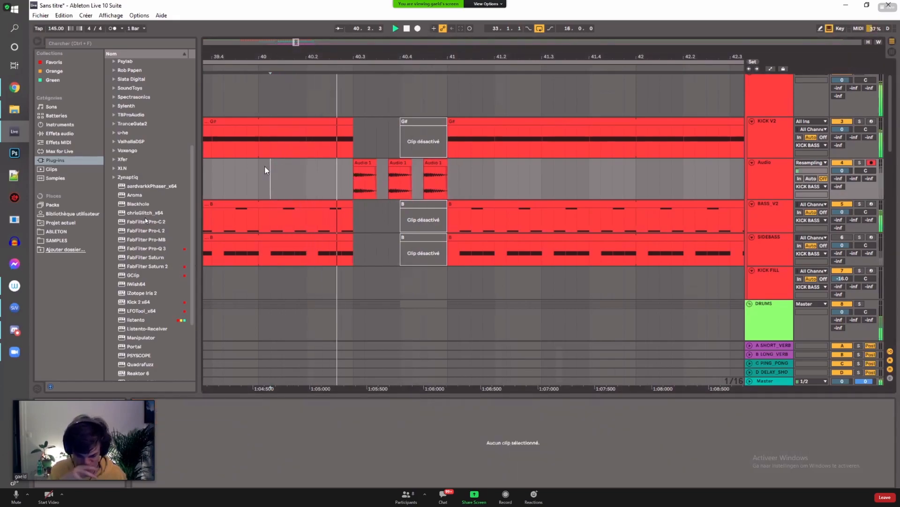
Step: Clear the SNARE, CLOSED HAT, OPEN HAT and INTER HAT tracks between 40.3 and 40.4
scroll(379, 179, "down", 5)
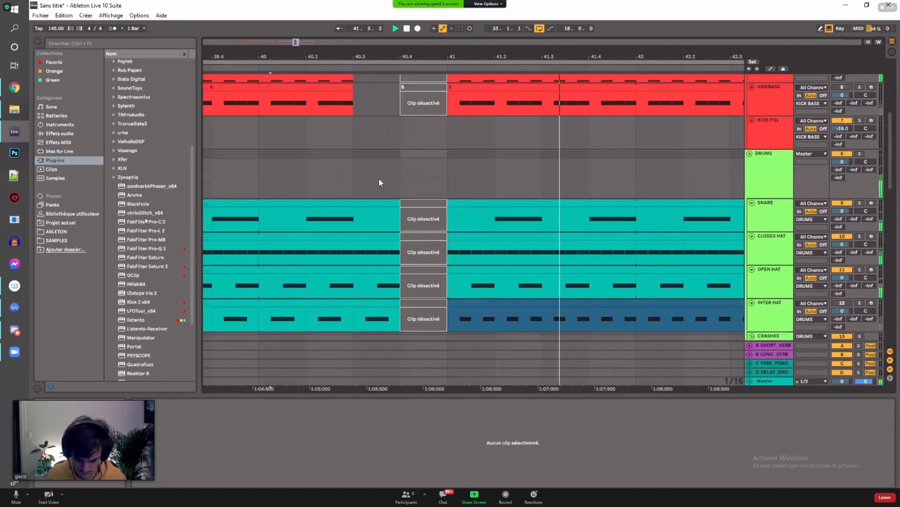
left_click_drag(400, 211, 354, 207)
scroll(354, 208, "down", 3)
key("space")
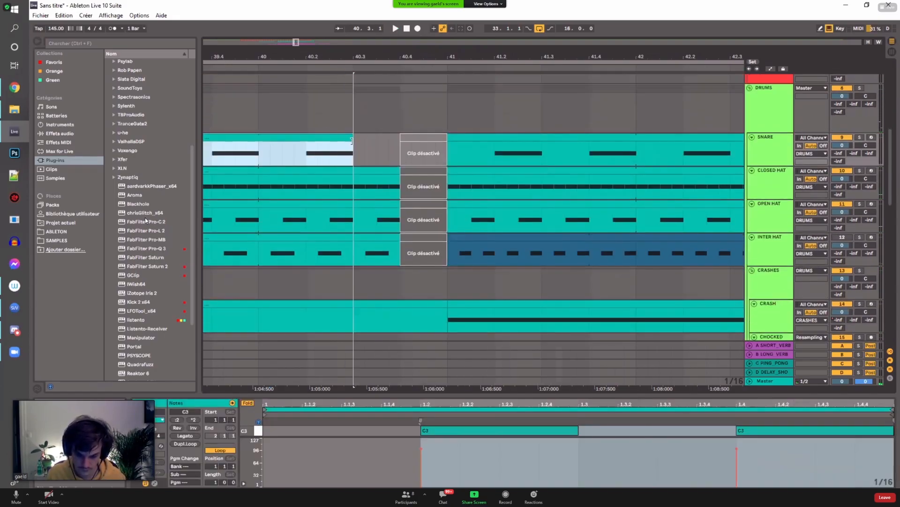
left_click_drag(364, 160, 398, 231)
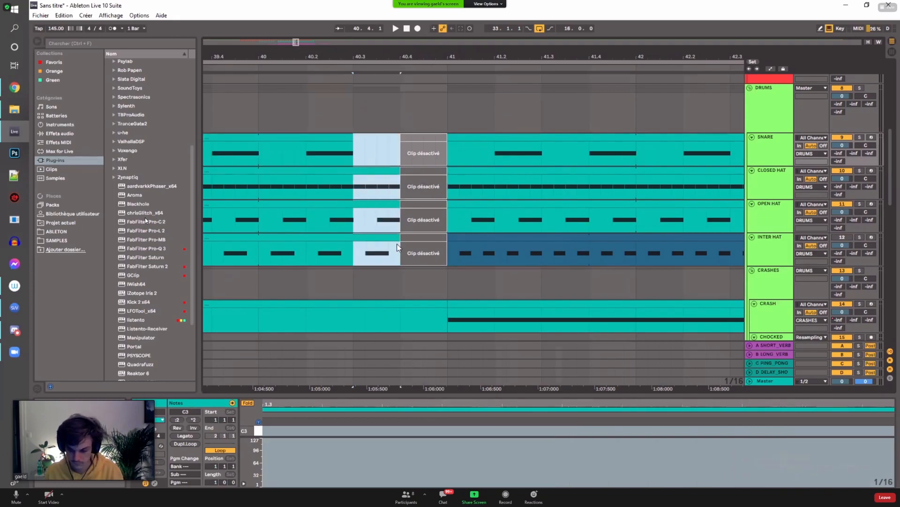
Step: Duplicate the crash hit on the CRASH track so that hits fall at 40.3, 40.3.4 and 40.4.3
scroll(450, 254, "down", 3)
left_click_drag(450, 252, 385, 231)
key("ctrl+d")
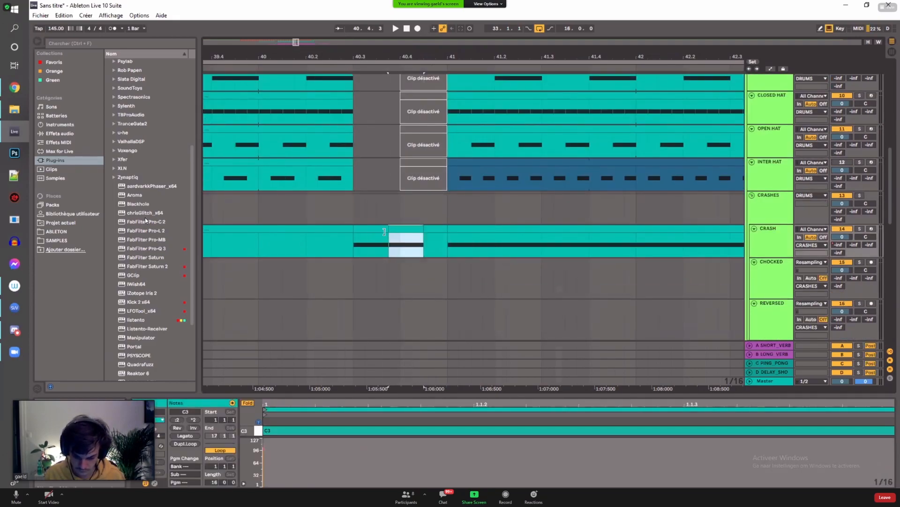
key("ctrl+d")
left_click(361, 227)
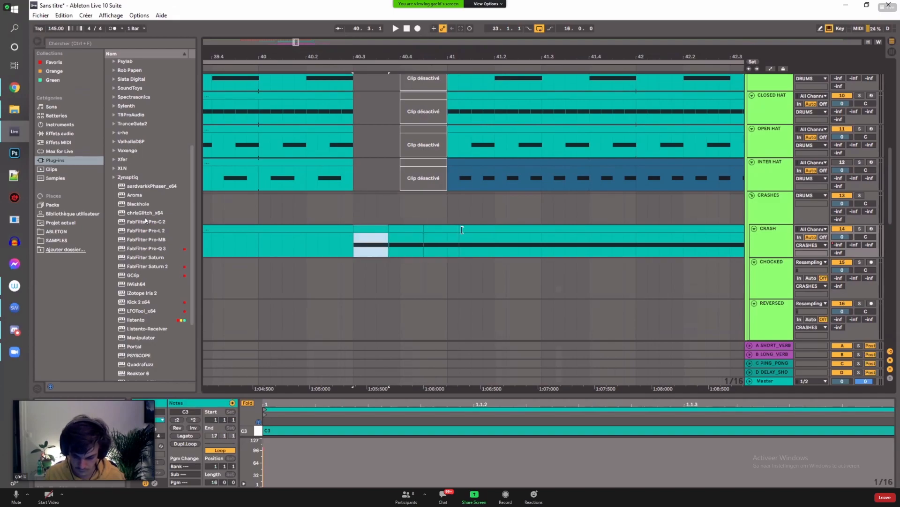
left_click(450, 233)
Step: Draw panning automation on the CRASH track, sending the three fill hits hard right, hard left and hard right, and play it back
left_click(869, 246)
key("a")
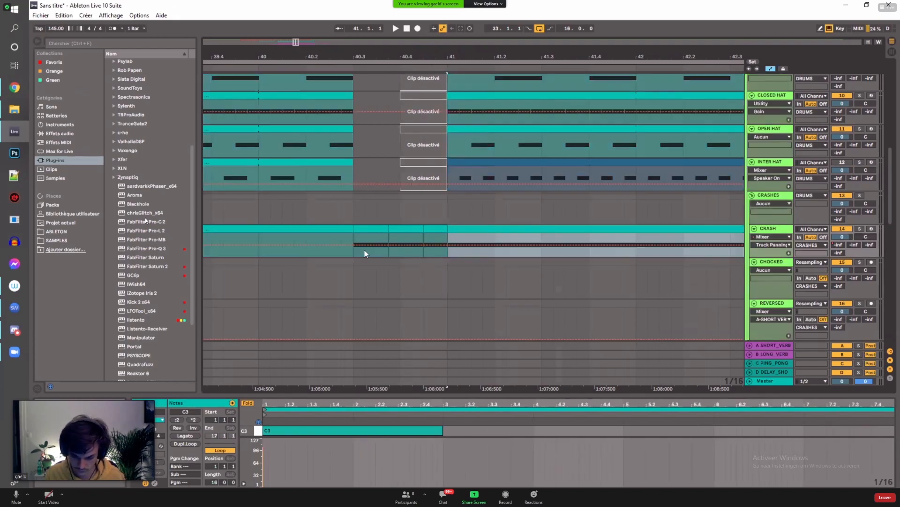
left_click(352, 235)
key("space")
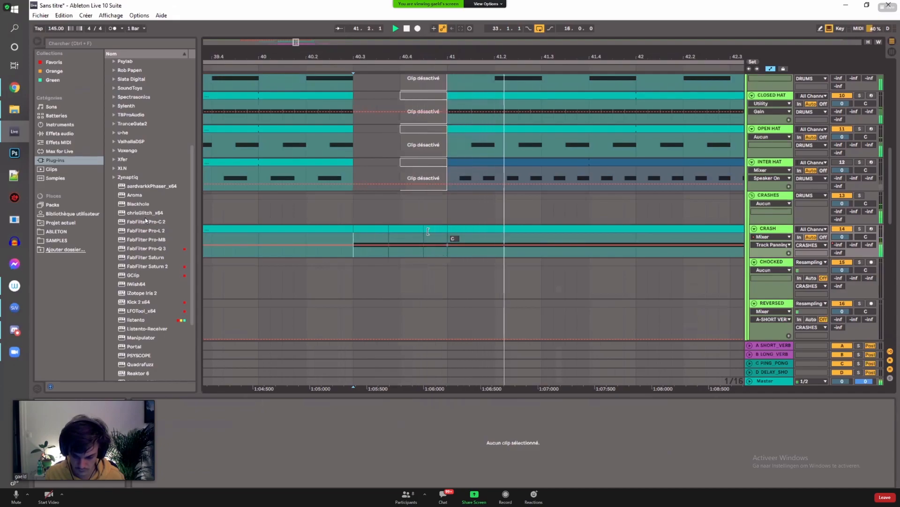
key("b")
left_click(365, 242)
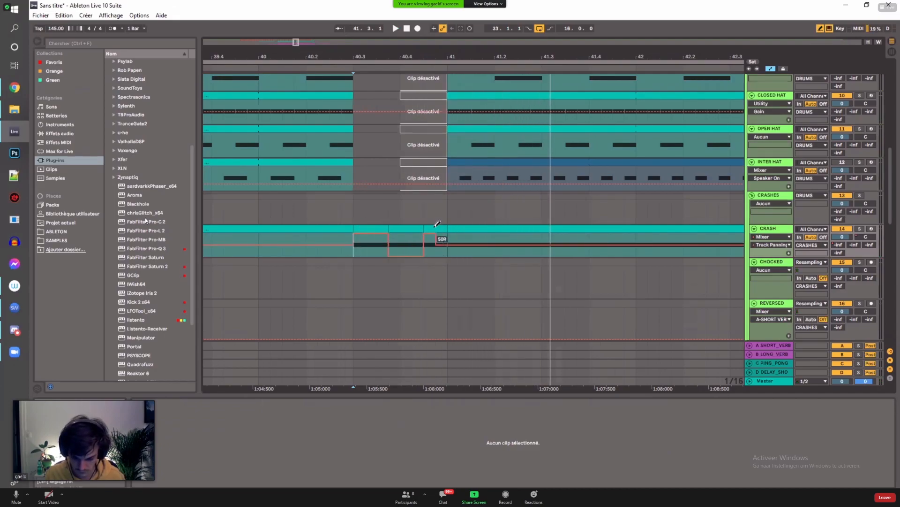
key("space")
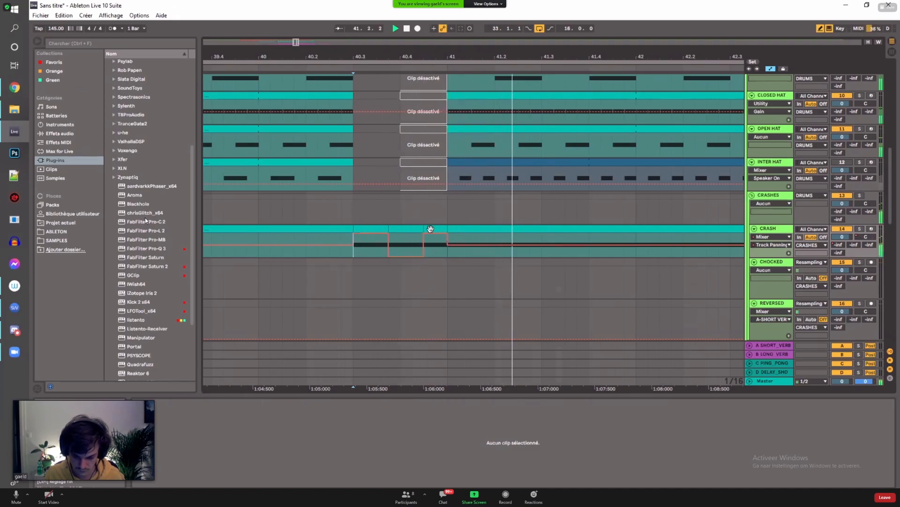
key("b")
Step: Open the 27 Vital clip at bar 40 in an enlarged note editor and solo its track while playing the fill
scroll(414, 223, "down", 2)
scroll(409, 187, "down", 15)
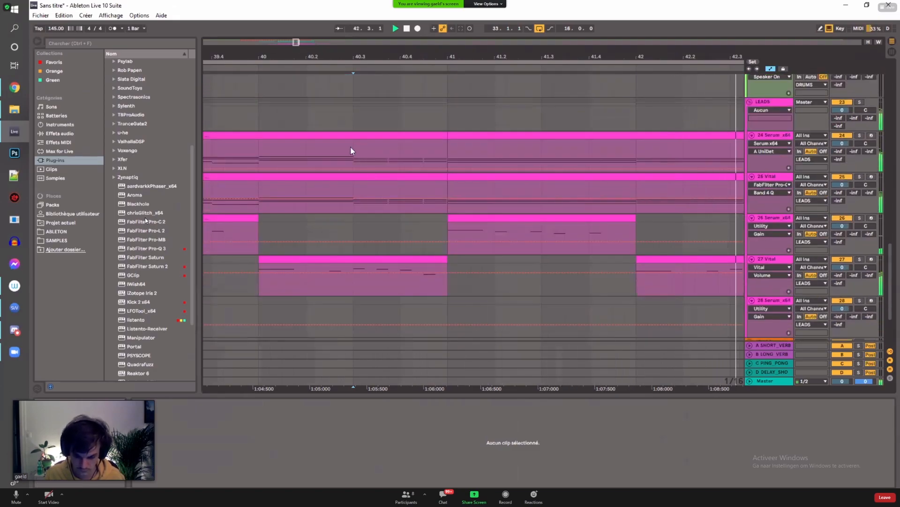
left_click(401, 153)
key("space")
scroll(438, 233, "down", 4)
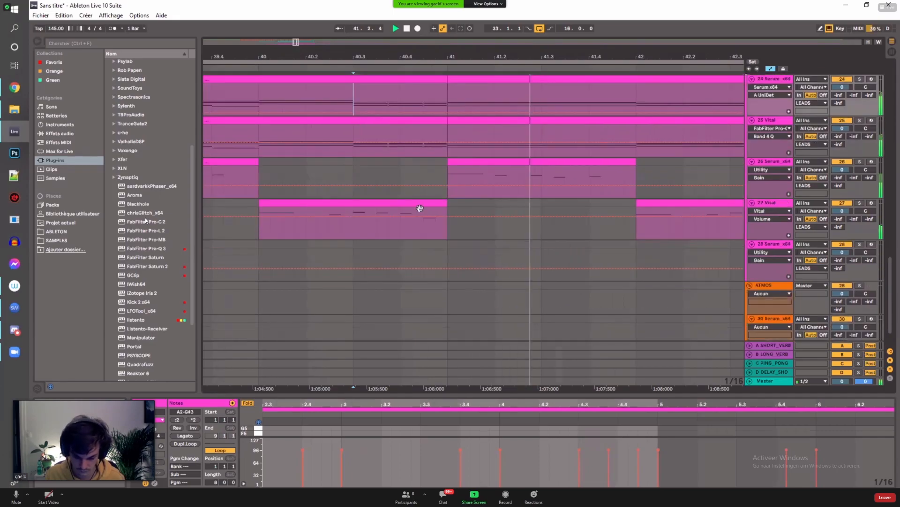
left_click(362, 167)
key("space")
left_click_drag(599, 395, 563, 164)
key("space")
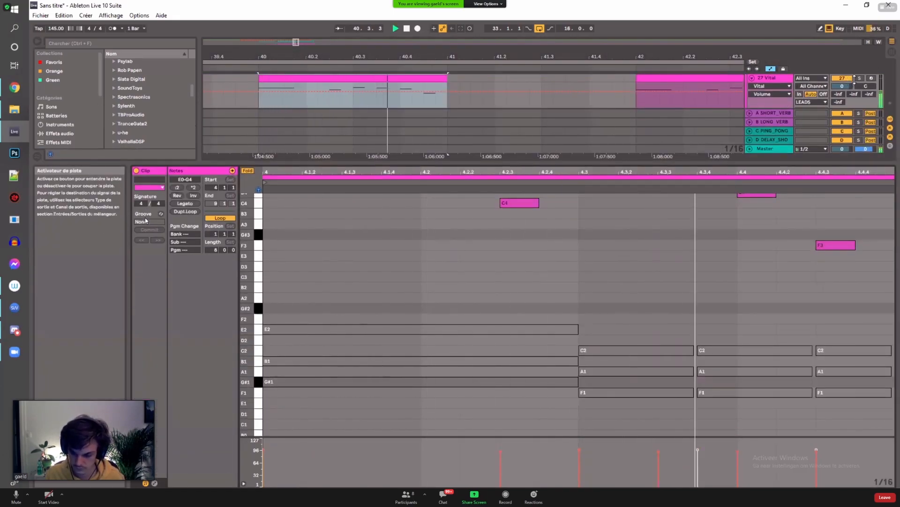
scroll(612, 282, "up", 2)
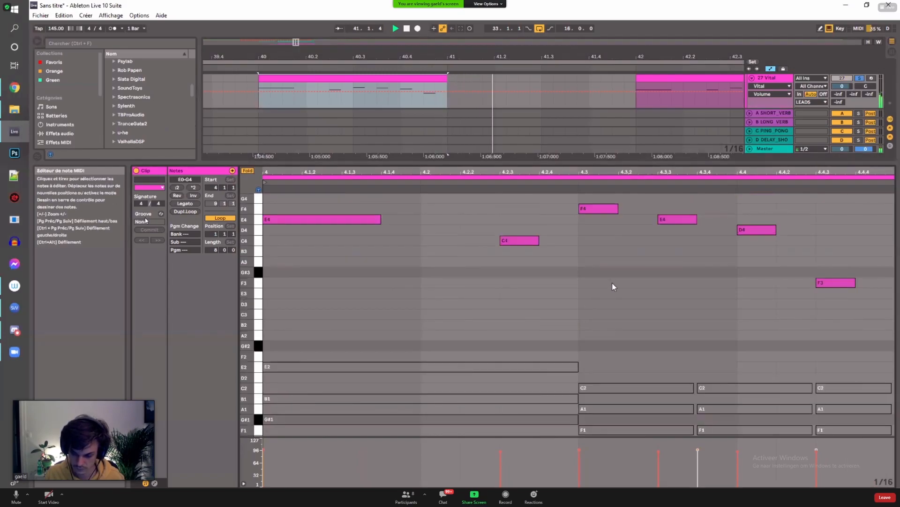
Step: Add sixteenth notes F5, E5 and C5 at 4.3.2, 4.3.4 and 4.4.2 between the existing notes of the 27 Vital clip
double_click(635, 212)
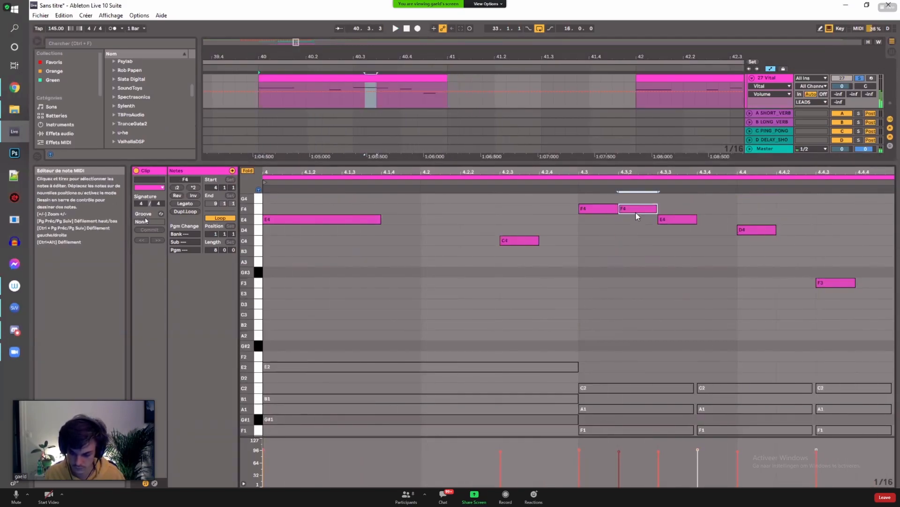
key("shift+Up")
double_click(714, 230)
key("shift+Up")
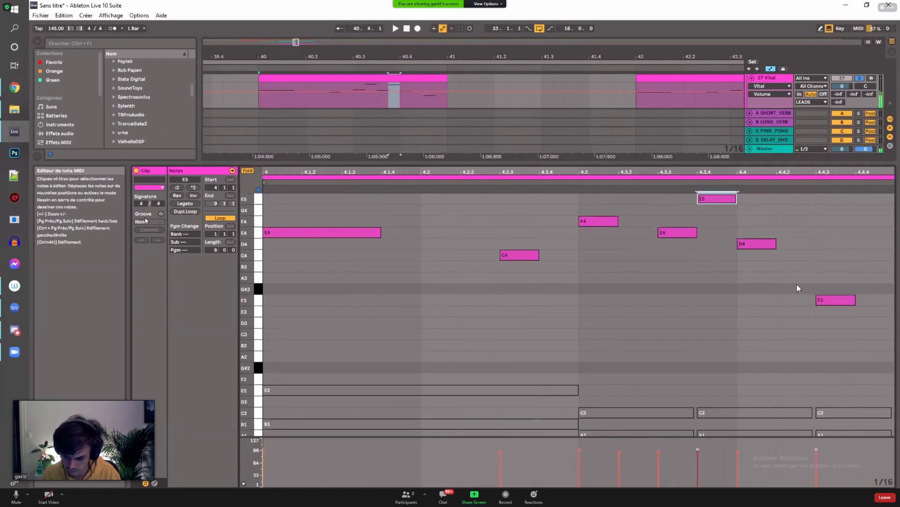
double_click(796, 255)
key("shift+Up")
scroll(820, 270, "up", 1)
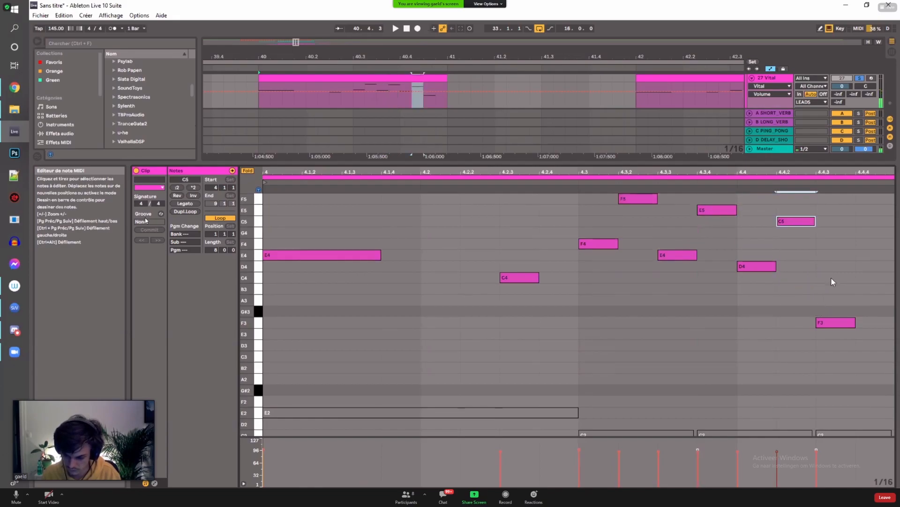
Step: Add a closing sixteenth note at 4.4.4, raise it to E4, and audition the phrase from 4.3
double_click(871, 324)
left_click_drag(870, 323, 870, 335)
key("shift+Up")
left_click(580, 183)
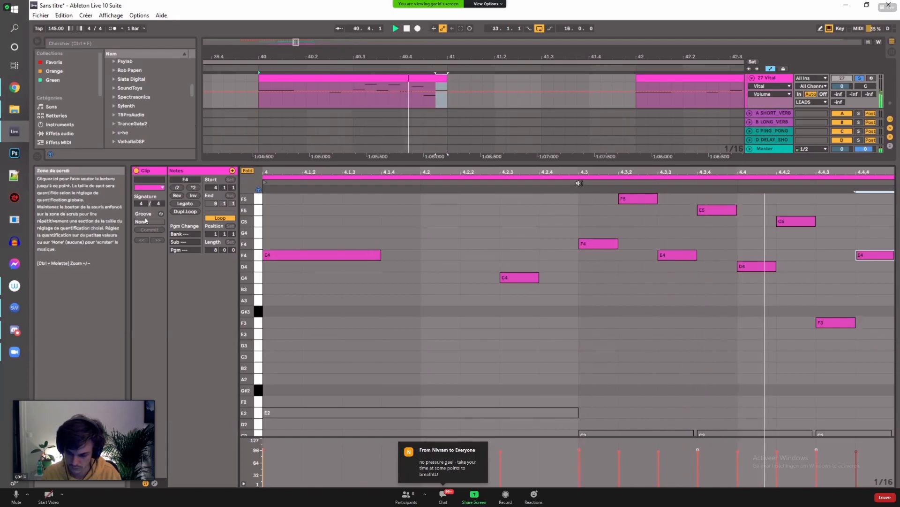
key("space")
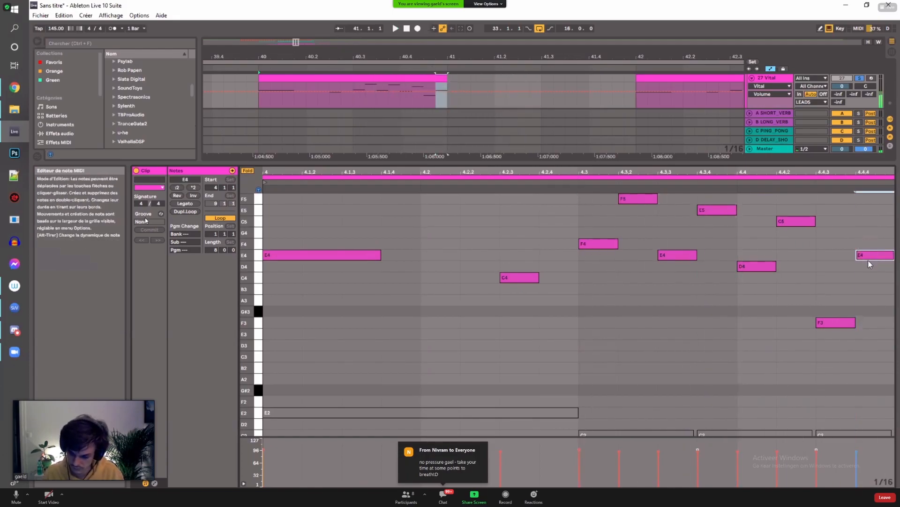
Step: Raise the F3 note at 4.4.3 by an octave to F4, lower the closing note to D4, and audition the phrase
left_click(851, 322)
key("shift+Up")
left_click(581, 189)
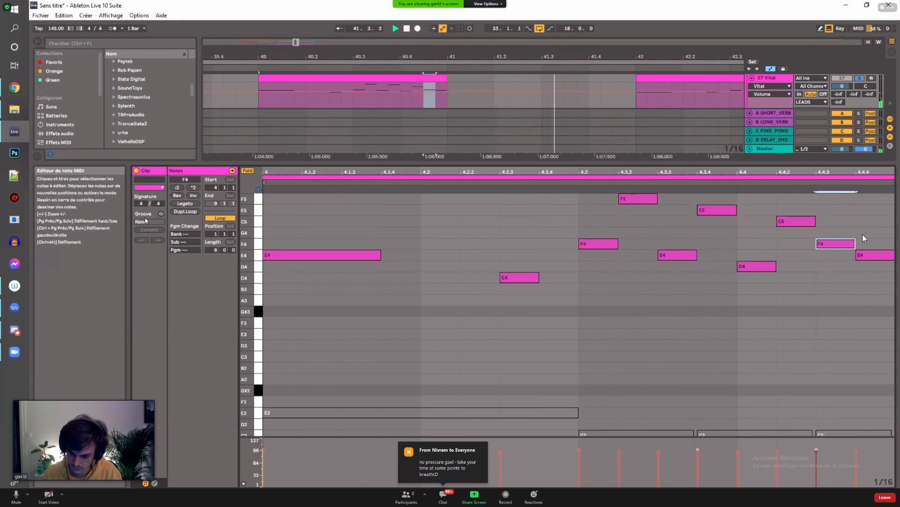
left_click_drag(866, 254, 866, 274)
key("space")
left_click(575, 184)
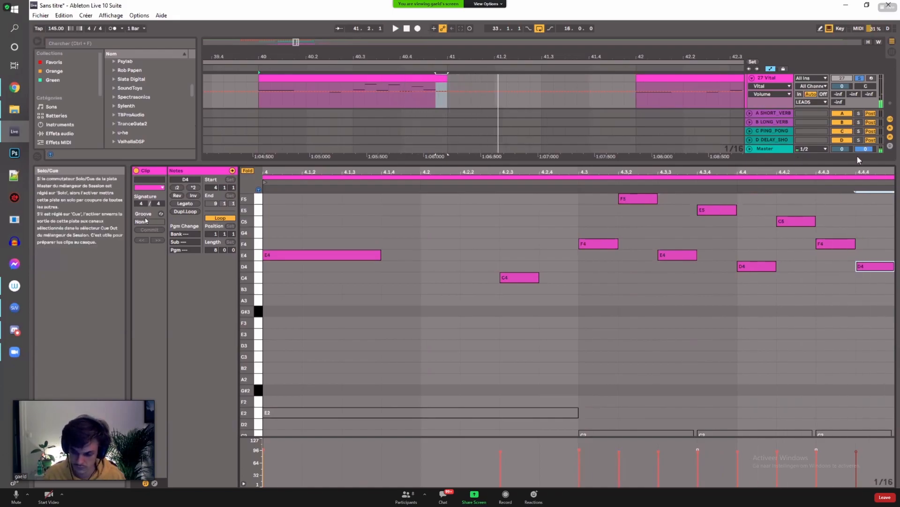
Step: Lower the closing note at 4.4.4 to A3, play the fill again and take 27 Vital out of solo
key("Down")
key("Down")
key("Down")
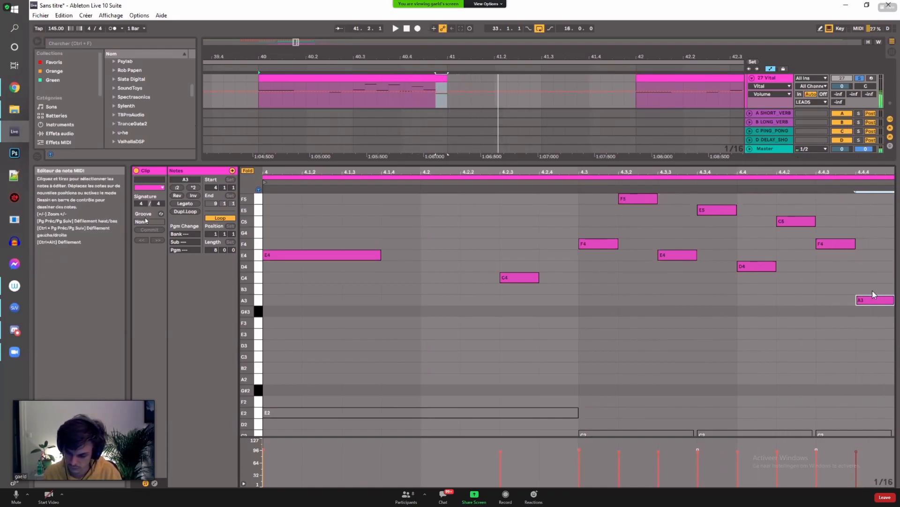
left_click_drag(827, 207, 880, 337)
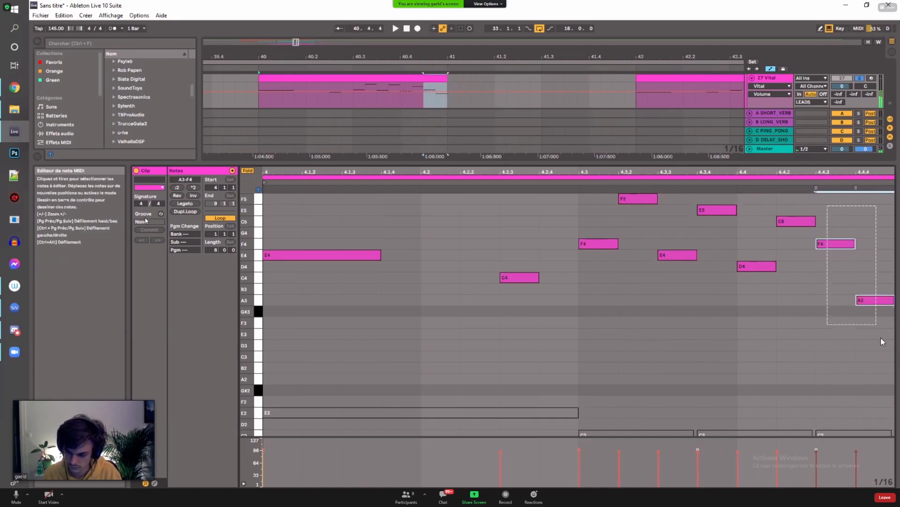
left_click(579, 185)
left_click(850, 79)
left_click(860, 79)
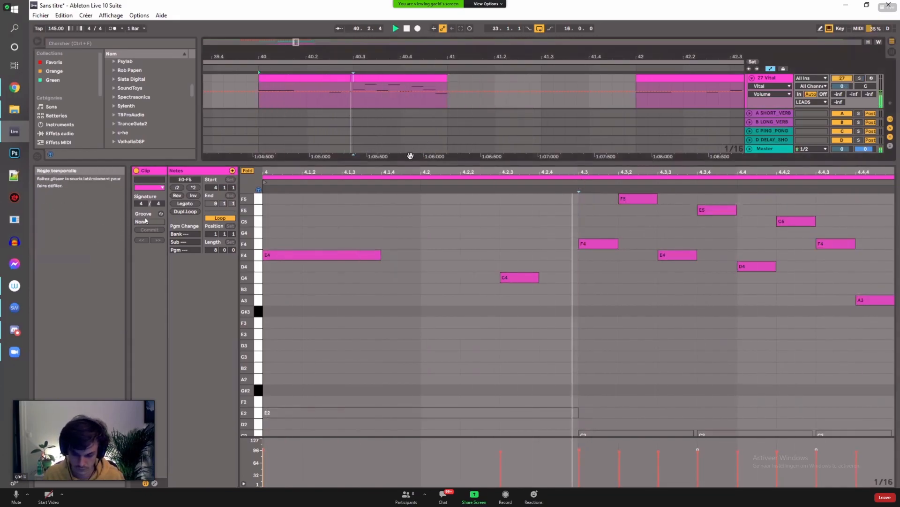
Step: Delete all 27 Vital clips between bars 41 and 49 in the arrangement
left_click_drag(411, 159, 408, 389)
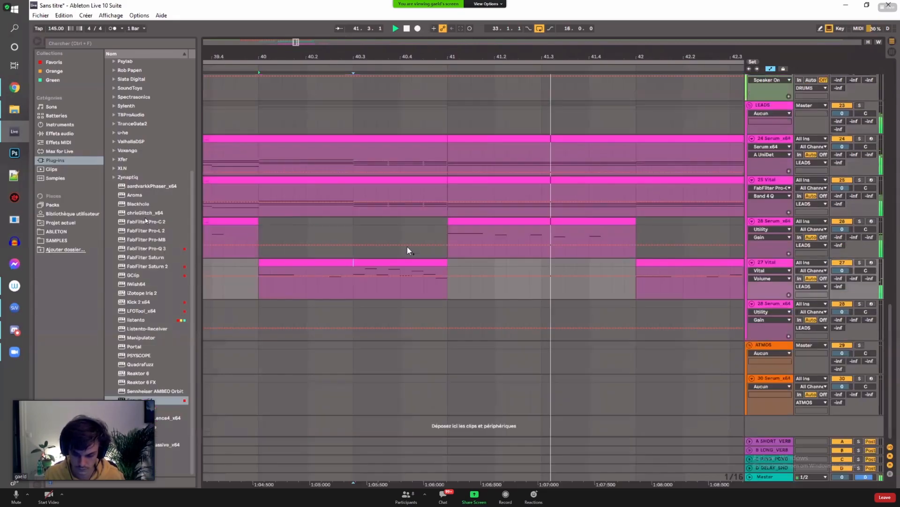
left_click_drag(418, 54, 417, 159)
scroll(415, 167, "down", 2)
left_click(316, 180)
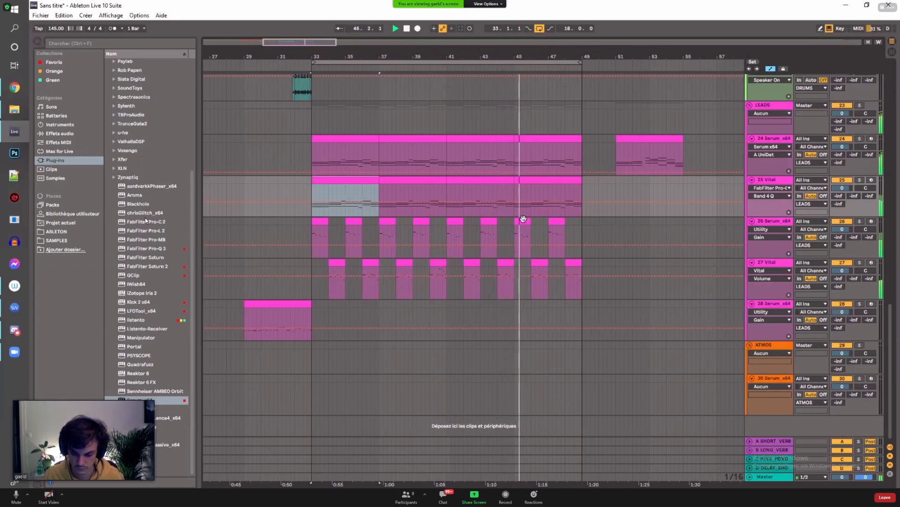
mouse_move(557, 221)
left_mouse_down()
mouse_move(599, 227)
mouse_move(557, 225)
left_mouse_up()
left_click(478, 276)
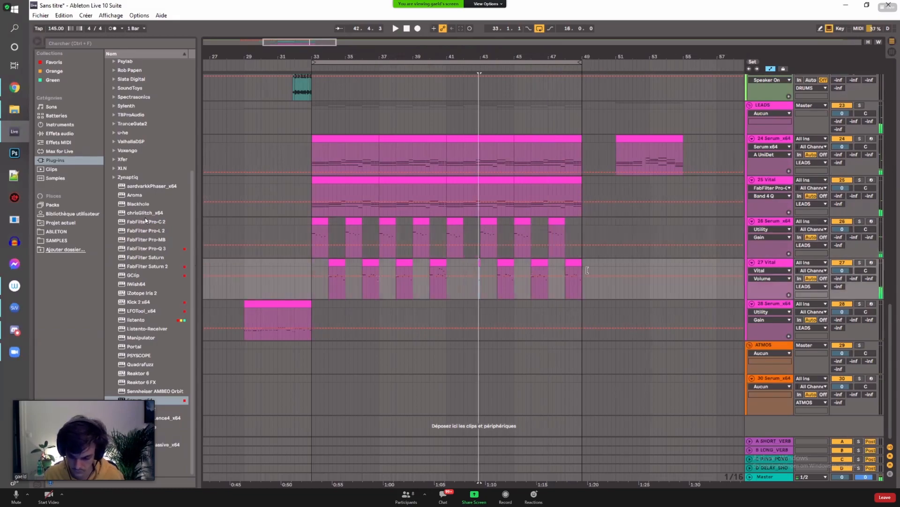
left_click_drag(527, 268, 458, 263)
key("Delete")
Step: Extend the 26 Serum clip at bar 41 to bar 45 and duplicate it to fill the section up to bar 49
left_click_drag(462, 221, 581, 218)
key("ctrl+z")
left_click_drag(461, 223, 512, 221)
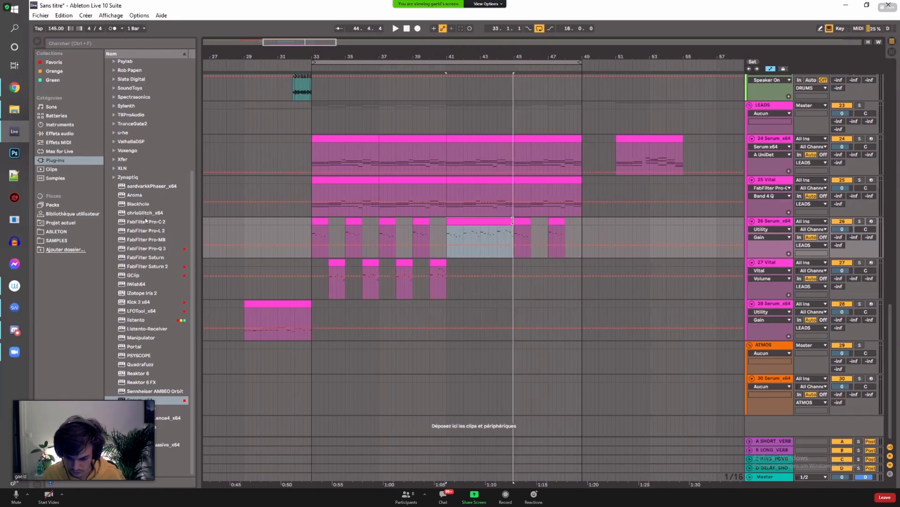
left_click_drag(508, 56, 529, 194)
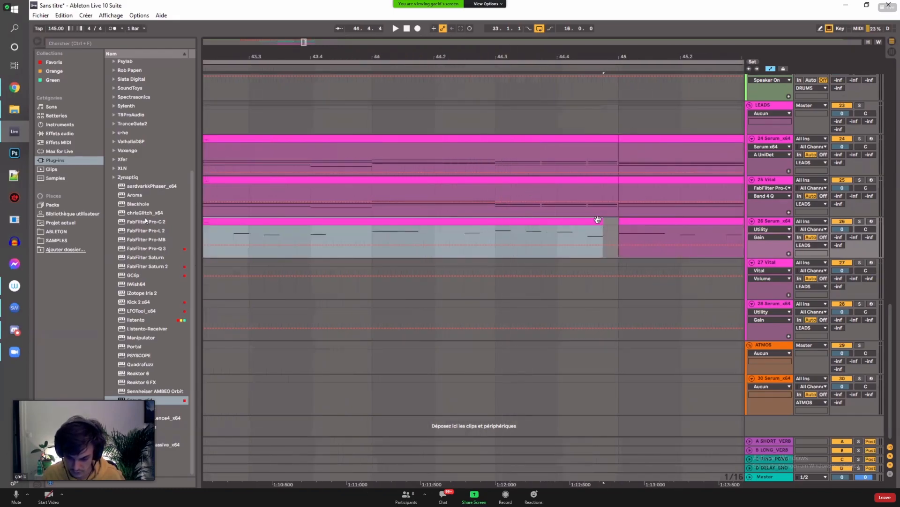
left_click_drag(601, 219, 620, 219)
key("minus")
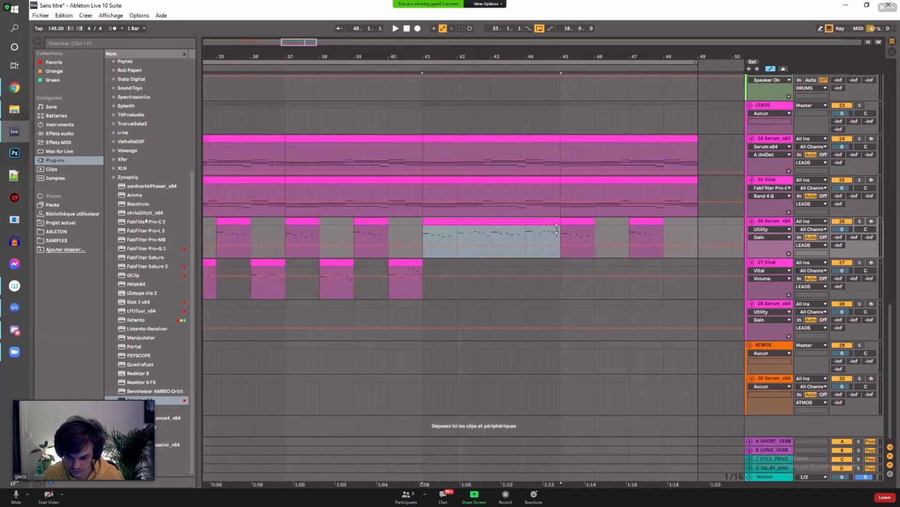
key("ctrl+d")
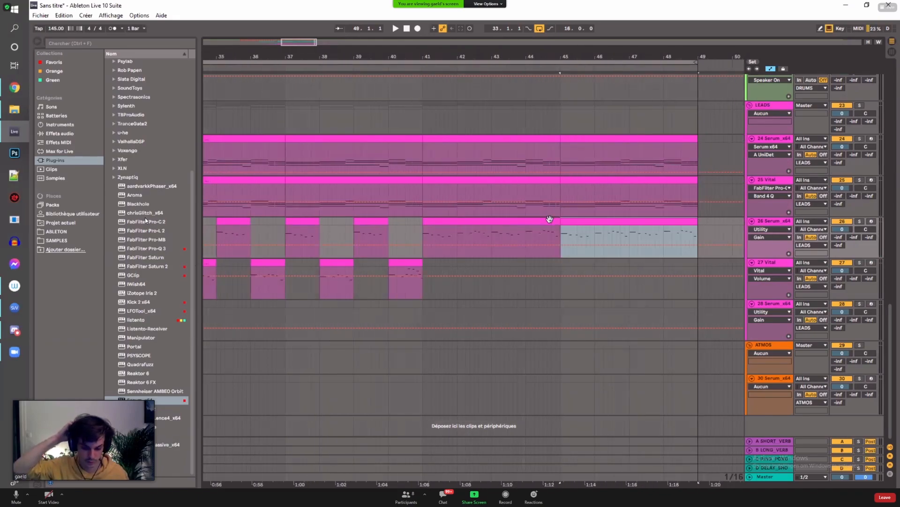
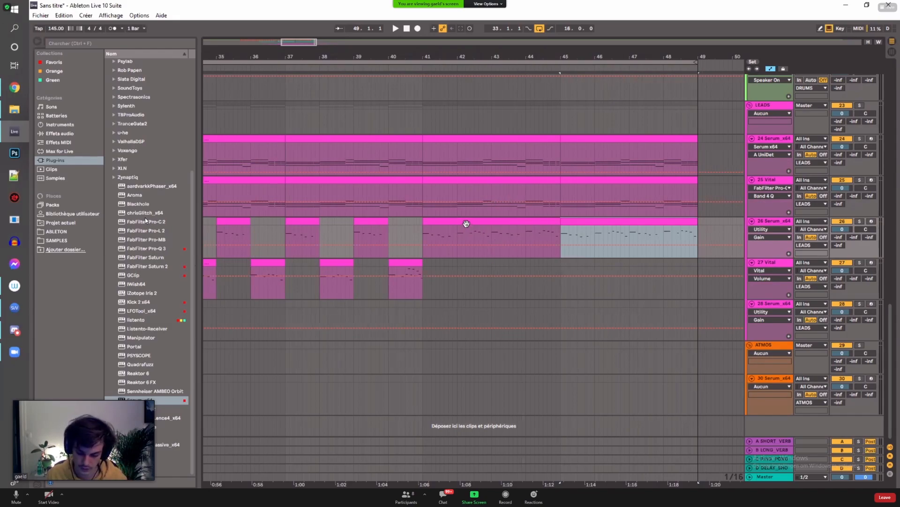
Step: Open the 26 Serum clip at bar 41 in the note editor, loop bars 41 to 45 and solo the track
left_click(466, 224)
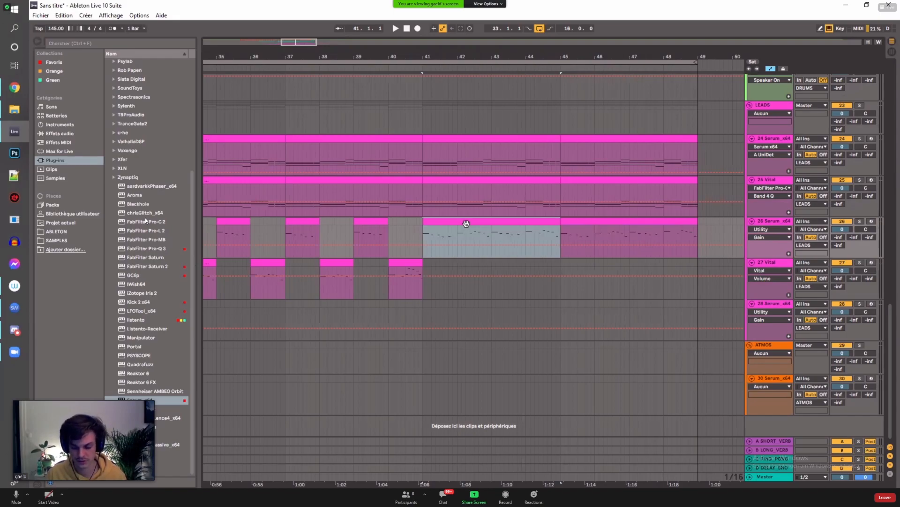
double_click(466, 223)
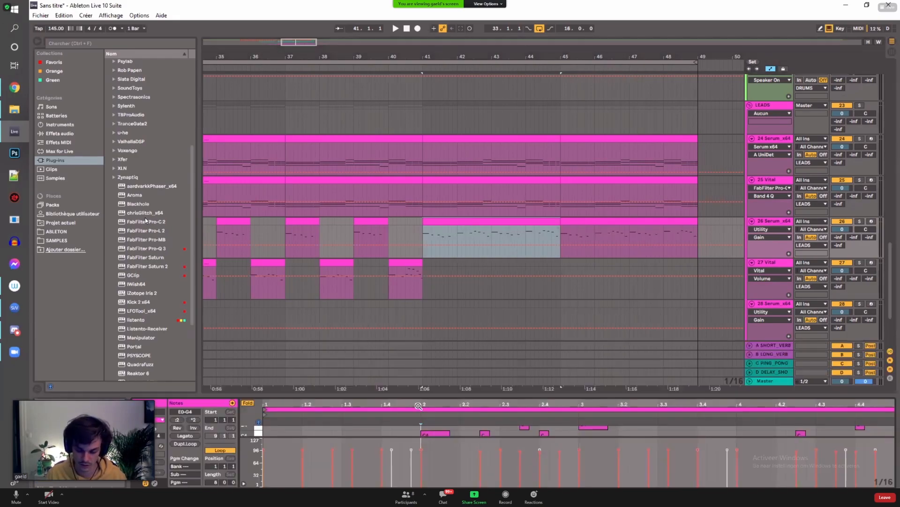
scroll(450, 347, "up", 3)
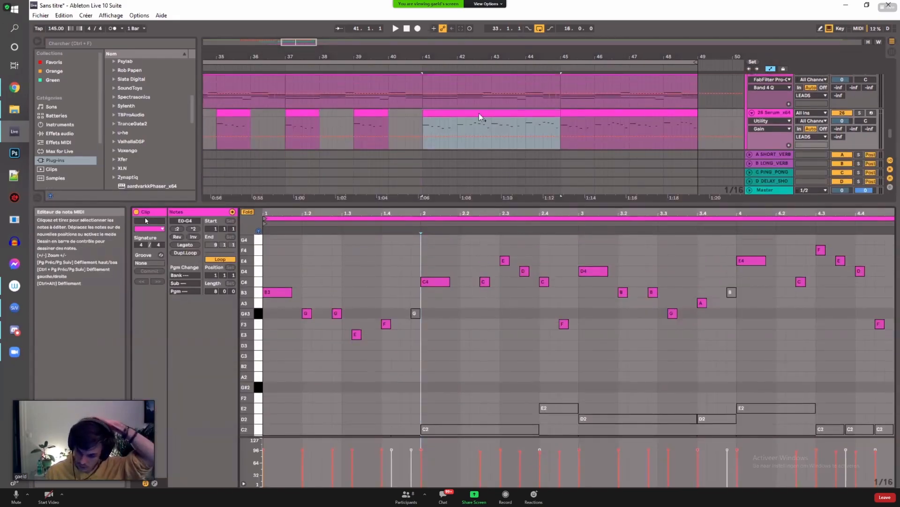
key("ctrl+l")
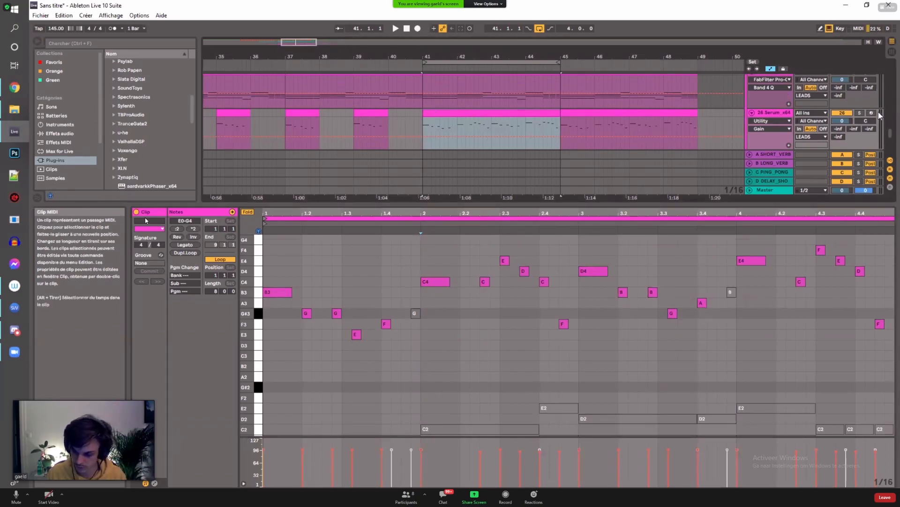
left_click(860, 113)
Step: Examine the melody notes of the 26 Serum clip against the underlying chord notes
left_click(405, 314)
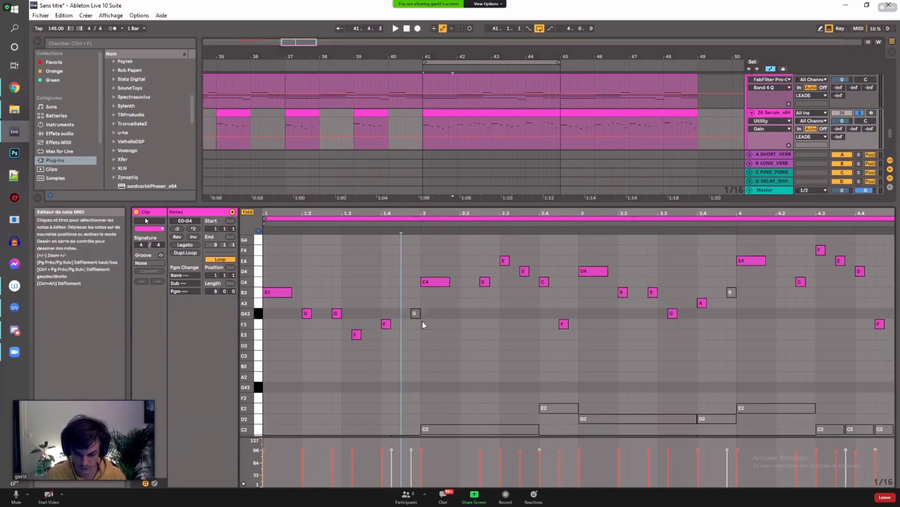
scroll(416, 335, "down", 9)
scroll(368, 333, "up", 5)
scroll(376, 309, "up", 2)
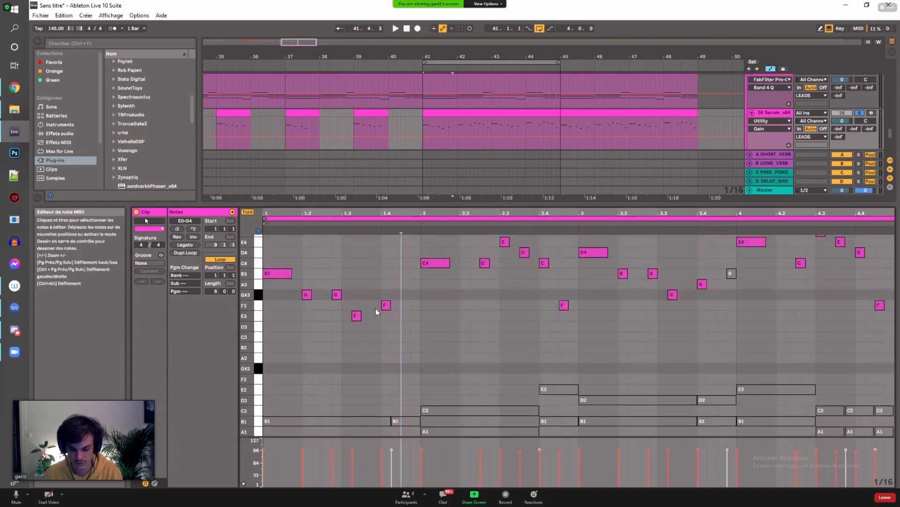
scroll(374, 279, "down", 2)
scroll(384, 356, "up", 1)
scroll(385, 356, "down", 5)
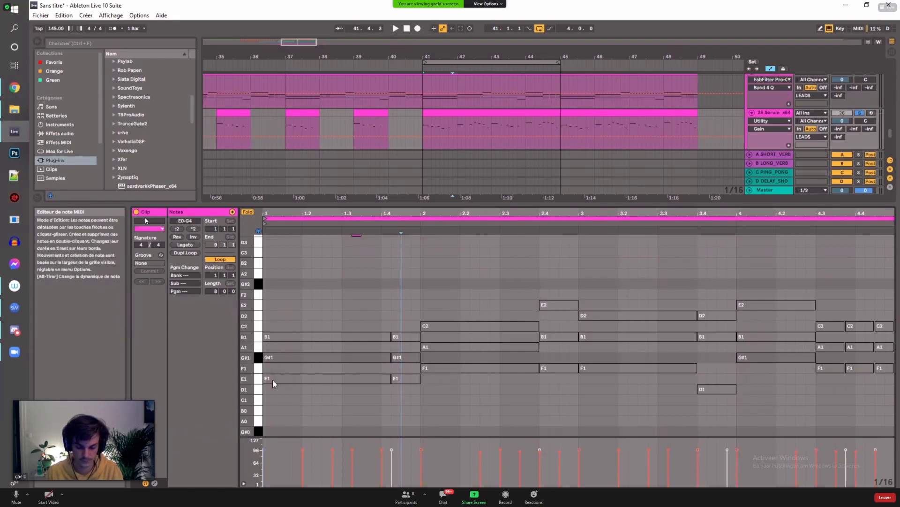
Step: Try adding a D2 note as long as the other notes of the first chord in bar 1
left_click(269, 333)
left_click(269, 336)
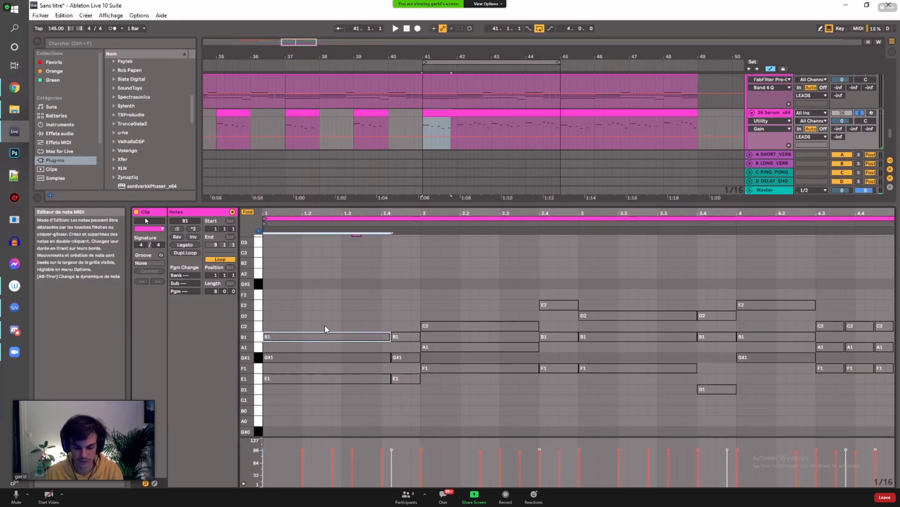
double_click(268, 316)
left_click_drag(270, 315, 391, 313)
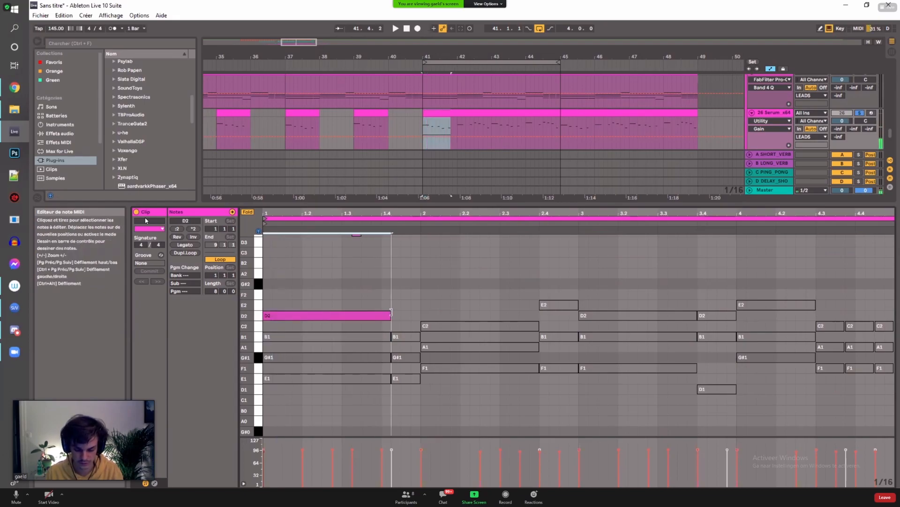
scroll(328, 305, "up", 4)
double_click(297, 367)
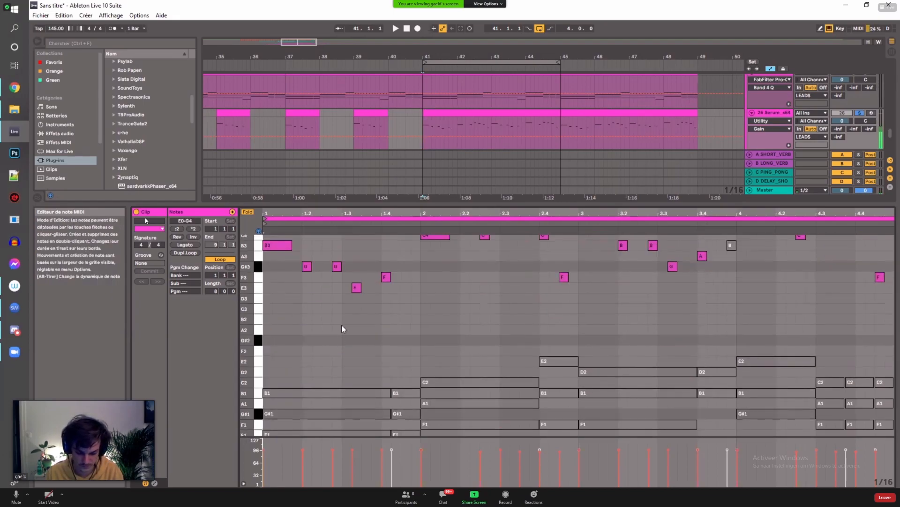
Step: Keep the fixed 1/16 grid, audition the melody and add a sixteenth E4 note at position 1.3.4
scroll(309, 300, "up", 2)
key("space")
scroll(314, 277, "up", 1)
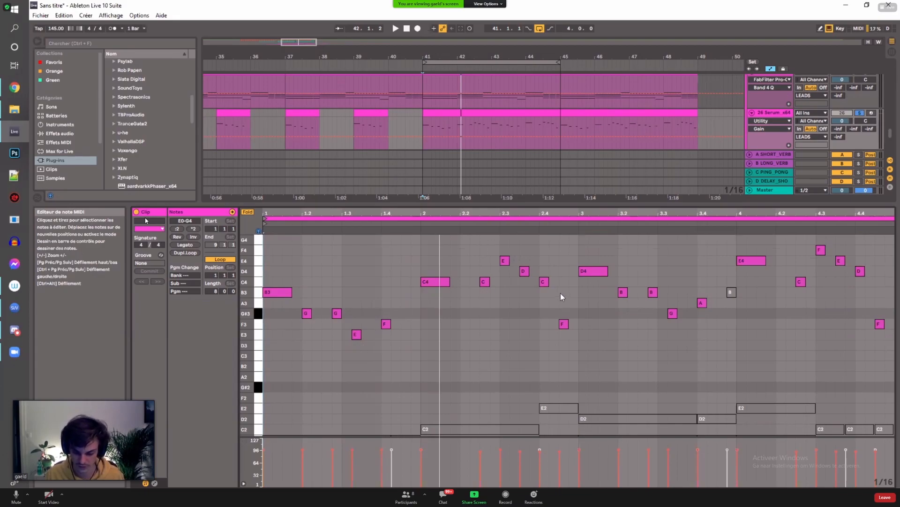
right_click(368, 320)
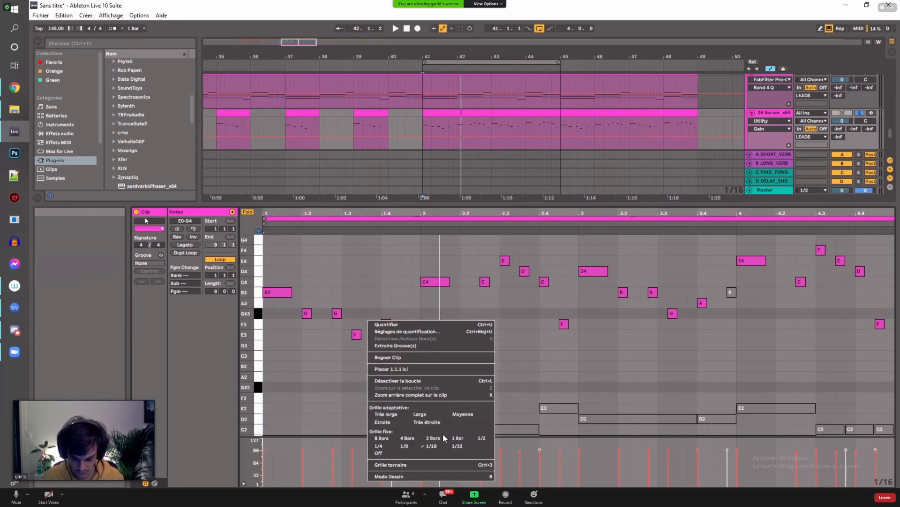
left_click(422, 451)
key("space")
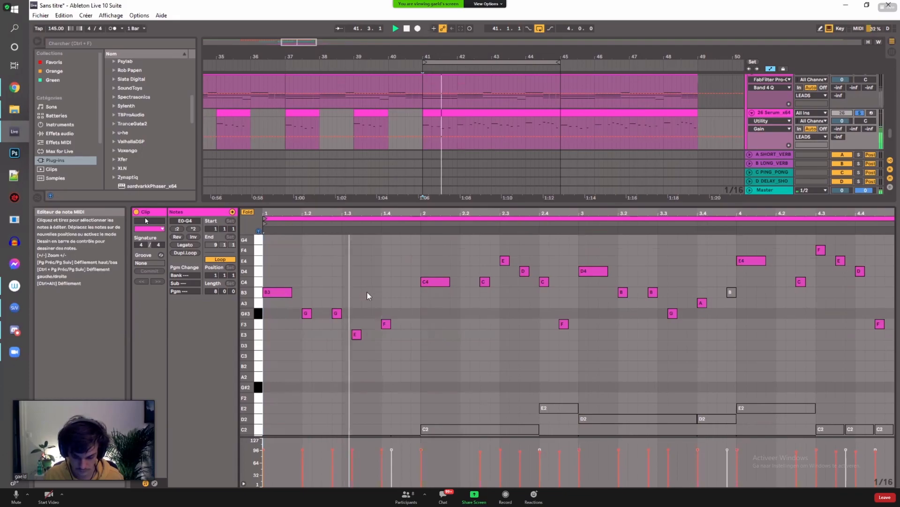
key("space")
double_click(376, 334)
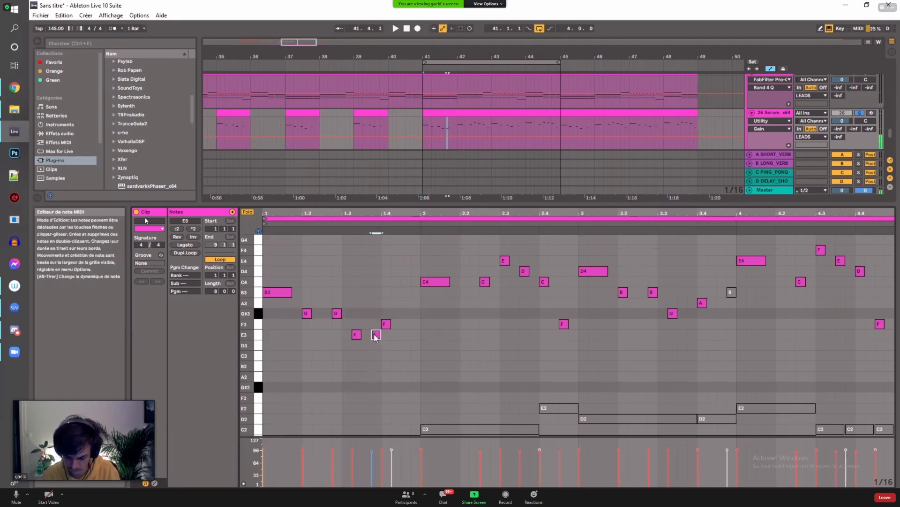
key("shift+Up")
Step: Add a low sixteenth B2 note at position 1.2.3 of the melody and audition it
key("space")
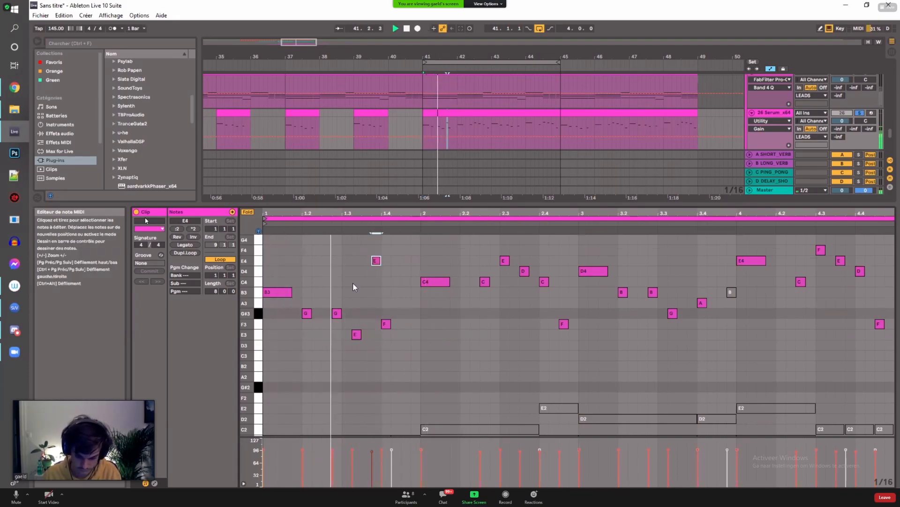
key("space")
double_click(327, 313)
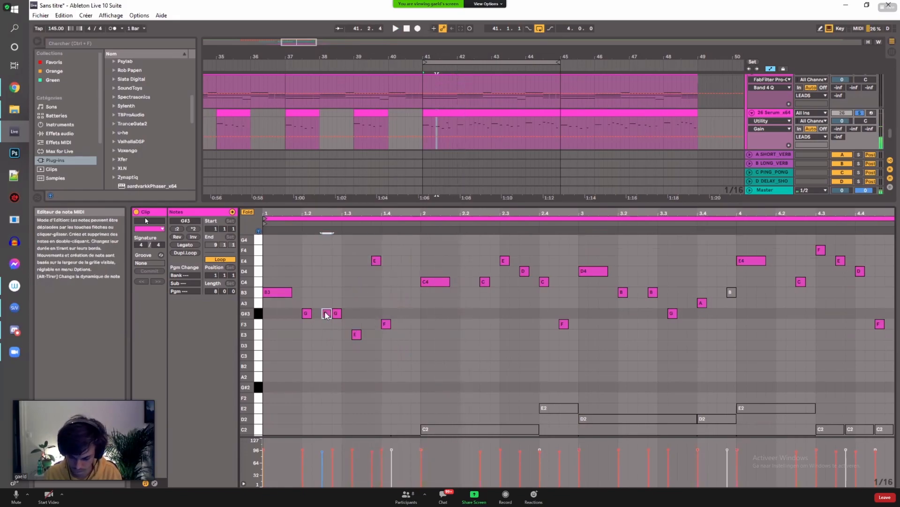
key("shift+Down")
key("space")
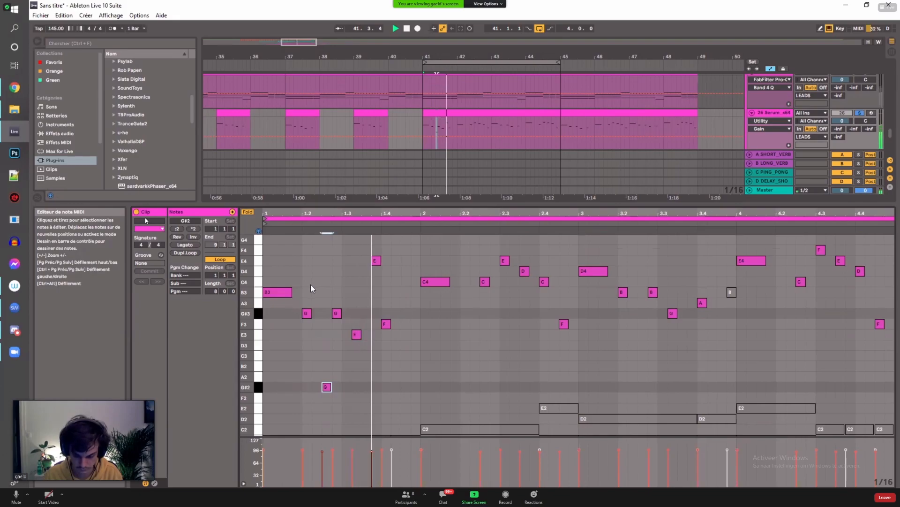
scroll(317, 296, "down", 3)
scroll(331, 328, "up", 2)
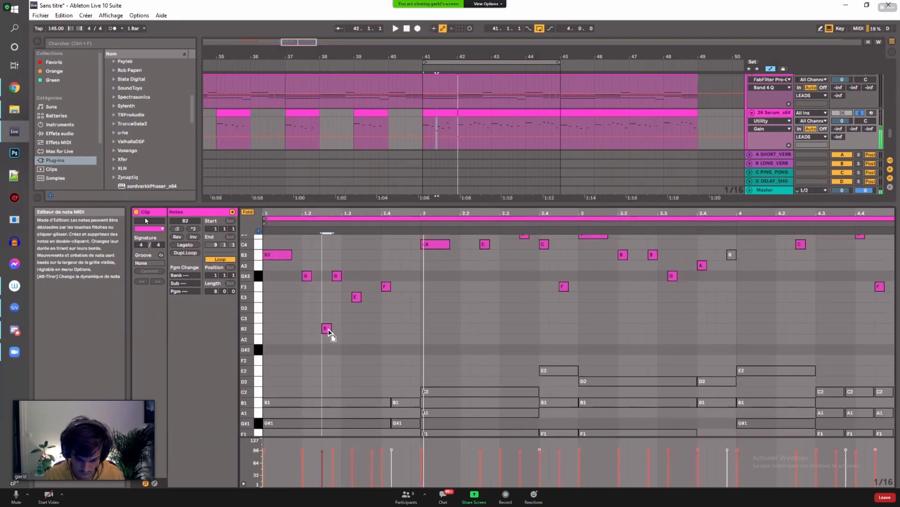
scroll(329, 274, "up", 2)
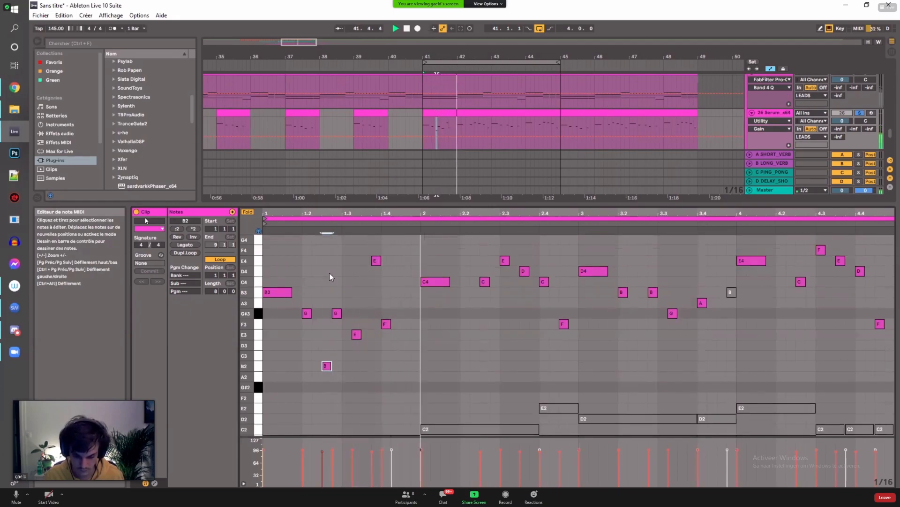
Step: Duplicate the short C4 note before beat 2.3 and raise the copy one octave to C5
key("space")
left_click(434, 282)
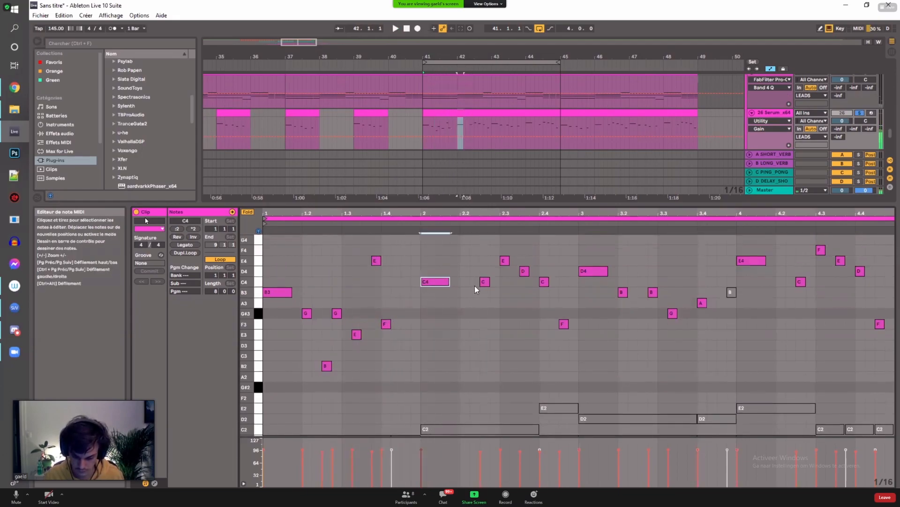
left_click(487, 283)
key("ctrl+d")
key("shift+Up")
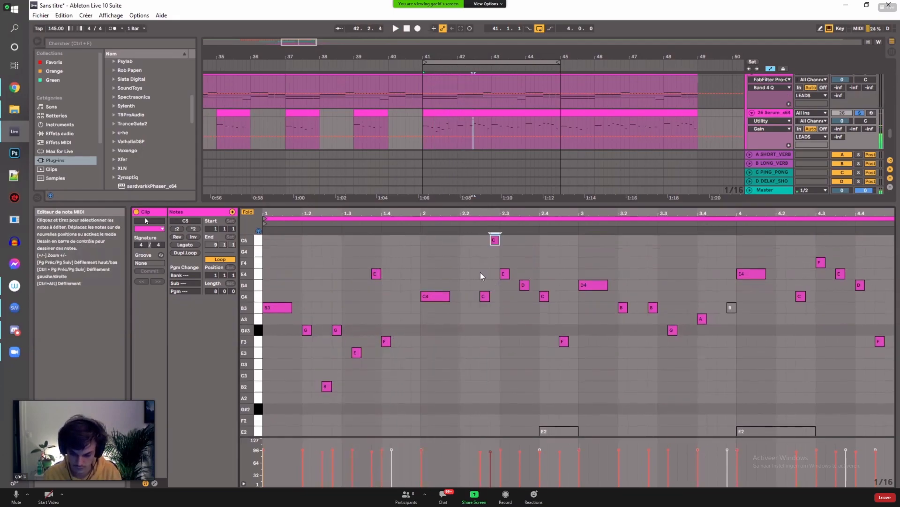
Step: Add a sixteenth D5 note at 2.3.4 and an E3 note at 2.3.2, and play back the melody
left_click(524, 285)
left_click(545, 296)
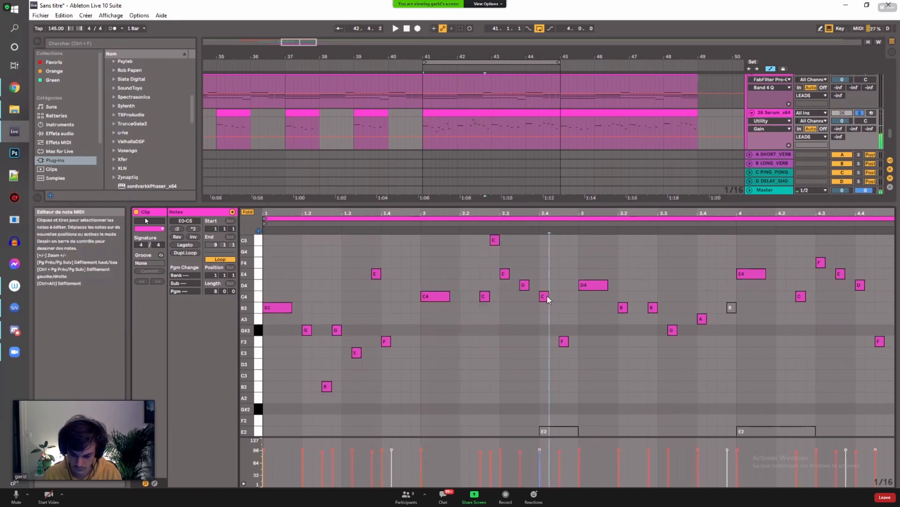
double_click(535, 287)
key("shift+Up")
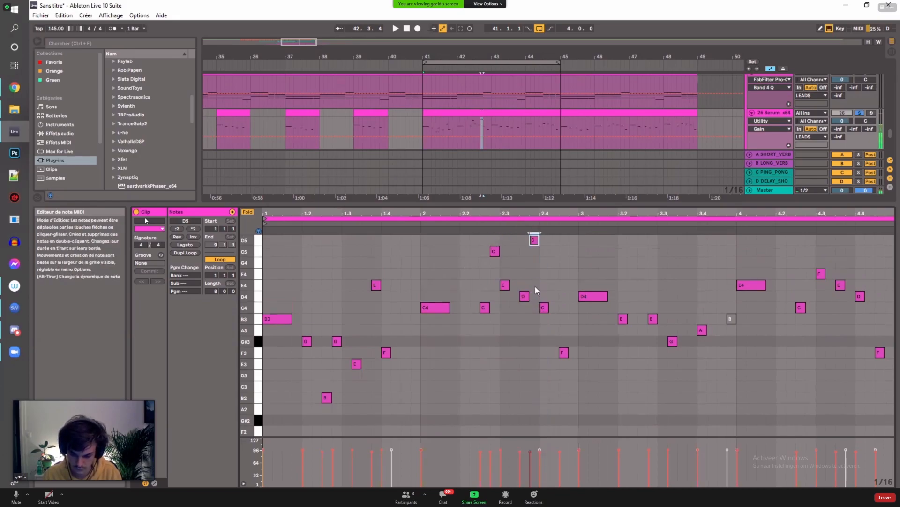
key("shift+Down")
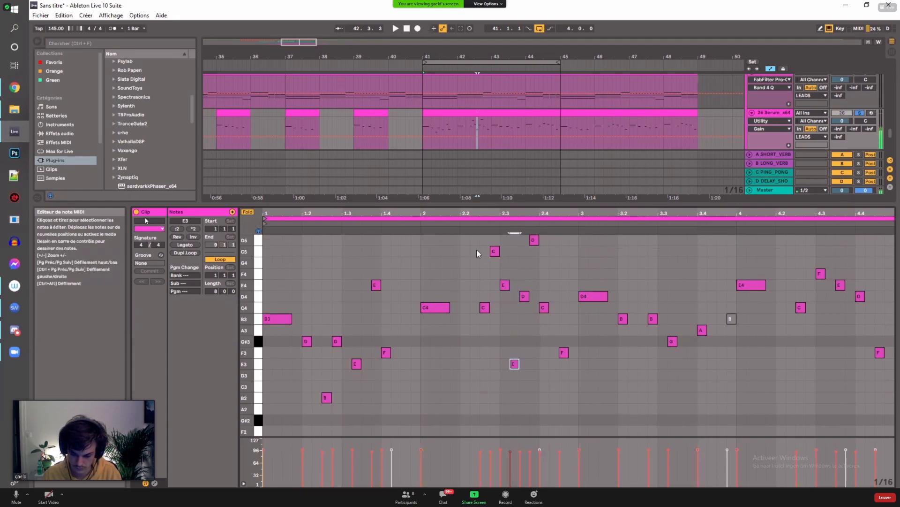
left_click(422, 225)
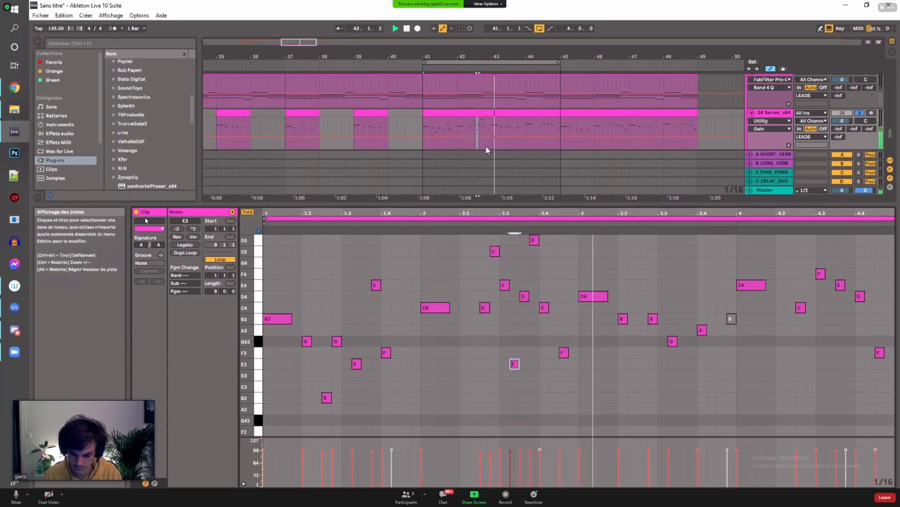
key("space")
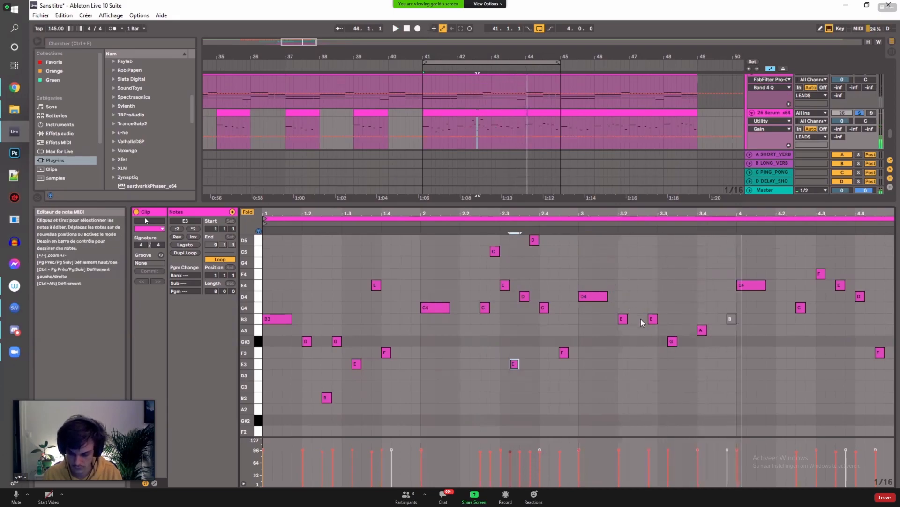
Step: Add a sixteenth note at 3.2.3, between the two B3 notes of bar 3, and settle it on G#3
double_click(642, 320)
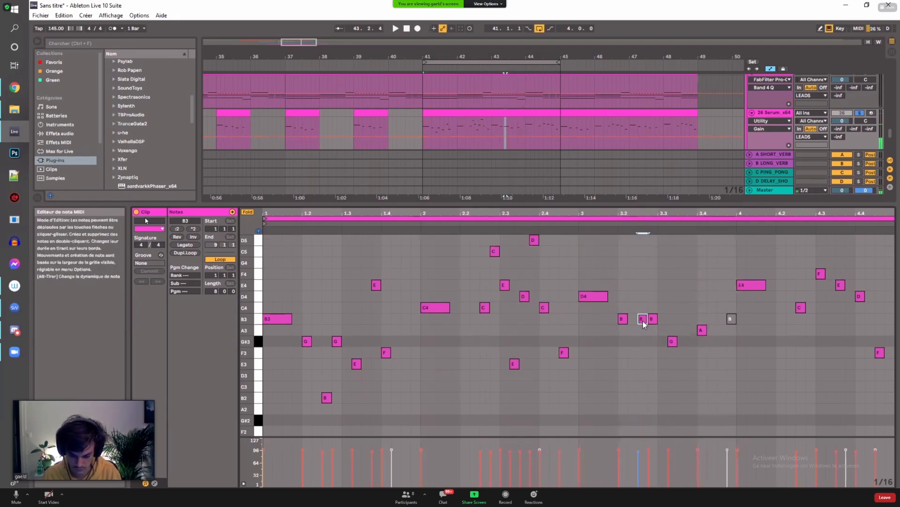
key("Down")
key("Down")
key("Down")
key("Down")
key("Down")
key("Down")
key("Down")
key("Down")
key("Down")
key("Down")
key("Down")
key("Down")
key("Down")
key("Down")
key("Down")
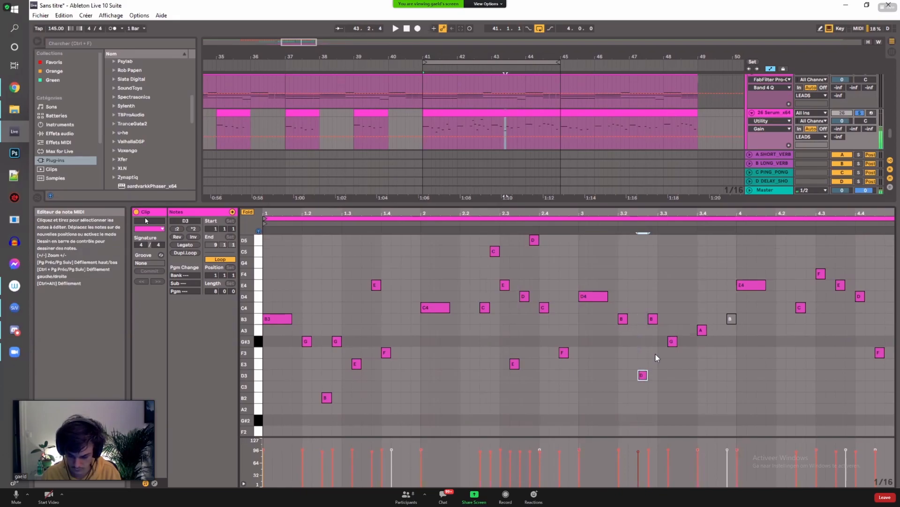
key("shift+Up")
left_click(623, 319)
Step: Add a sixteenth E4 note at 3.3.3, directly after the short G#3 note
left_click(676, 342)
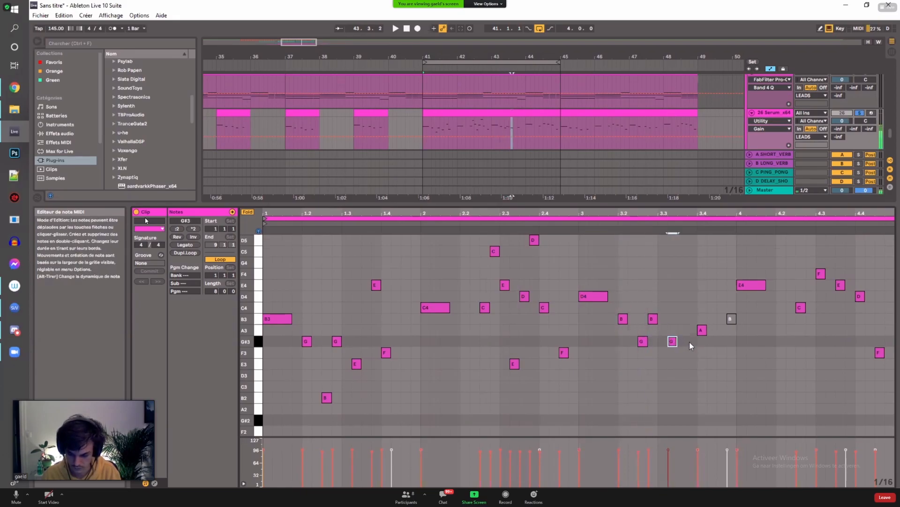
double_click(682, 342)
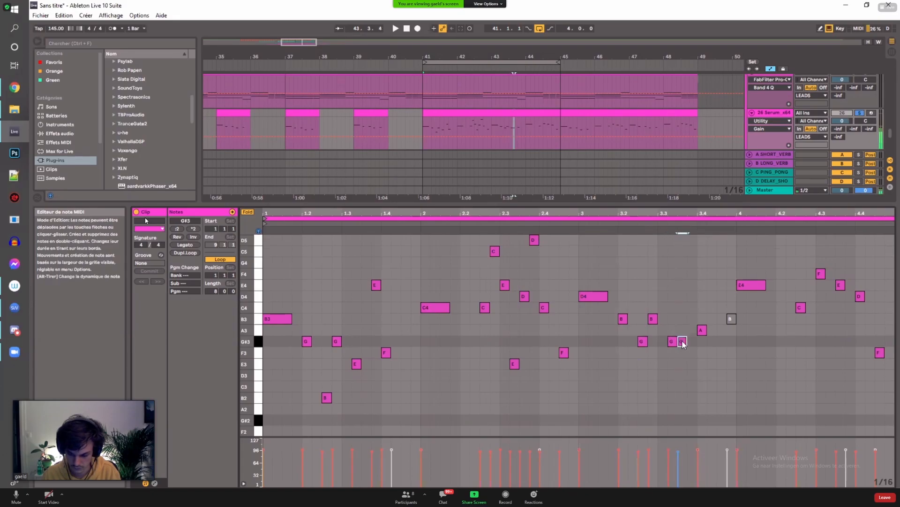
key("shift+Up")
key("Down")
key("Down")
key("Down")
key("Down")
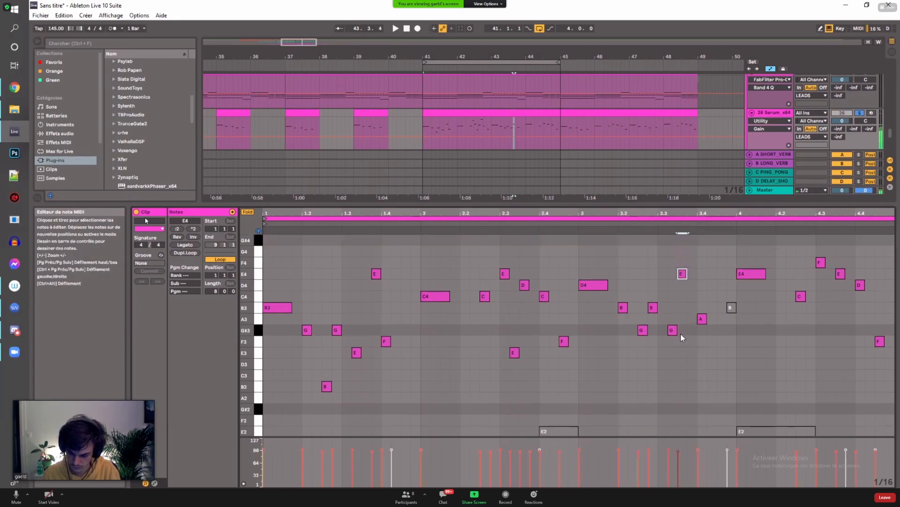
Step: Move the F1 chord note of bar 3 up one octave to F2
scroll(675, 328, "down", 5)
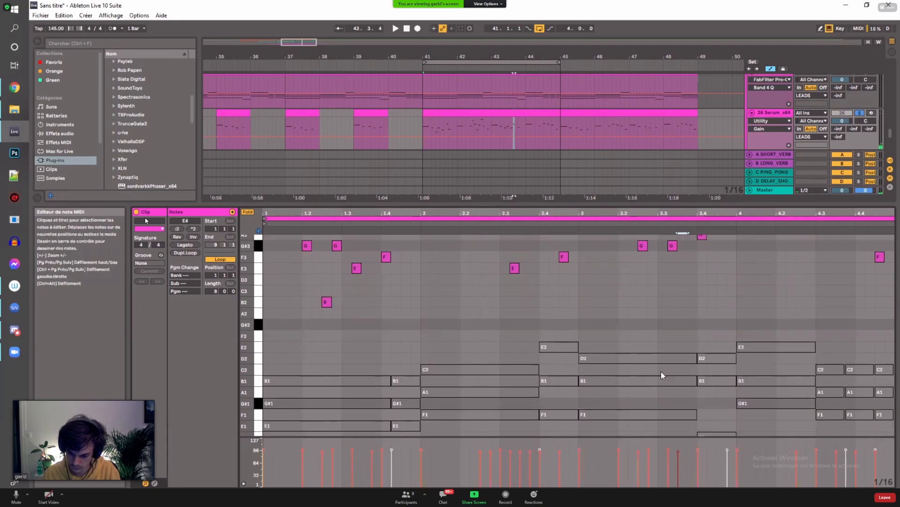
left_click(674, 359)
left_click_drag(646, 415, 650, 336)
Step: Add a sixteenth A4 note at 3.3.1 and audition bar 3 against the chord notes
double_click(662, 312)
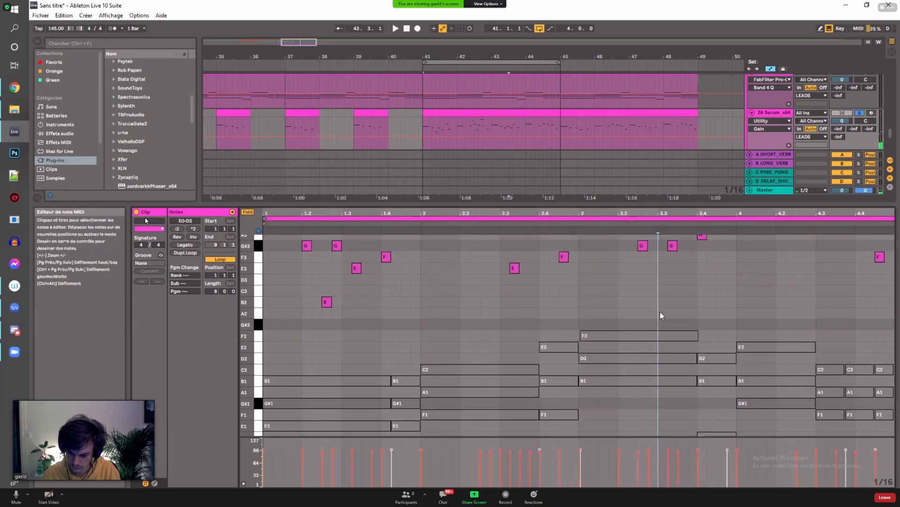
scroll(650, 347, "up", 3)
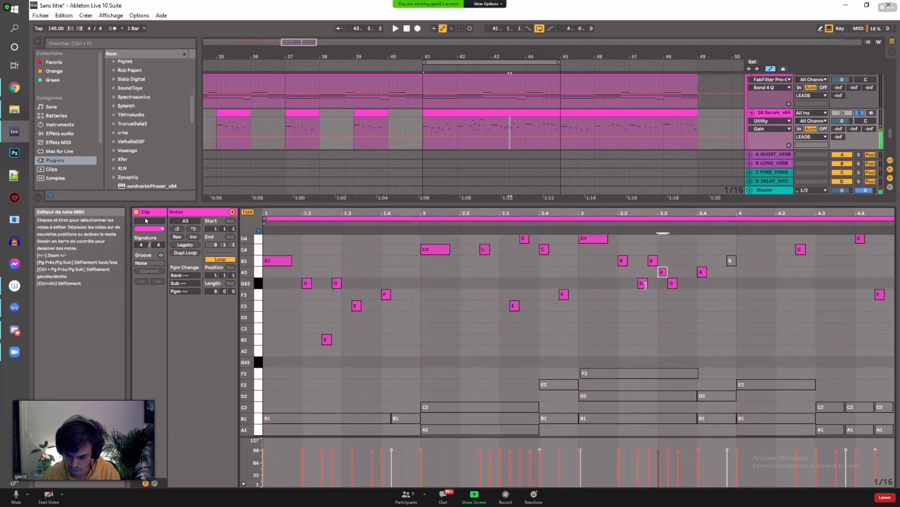
left_click(616, 225)
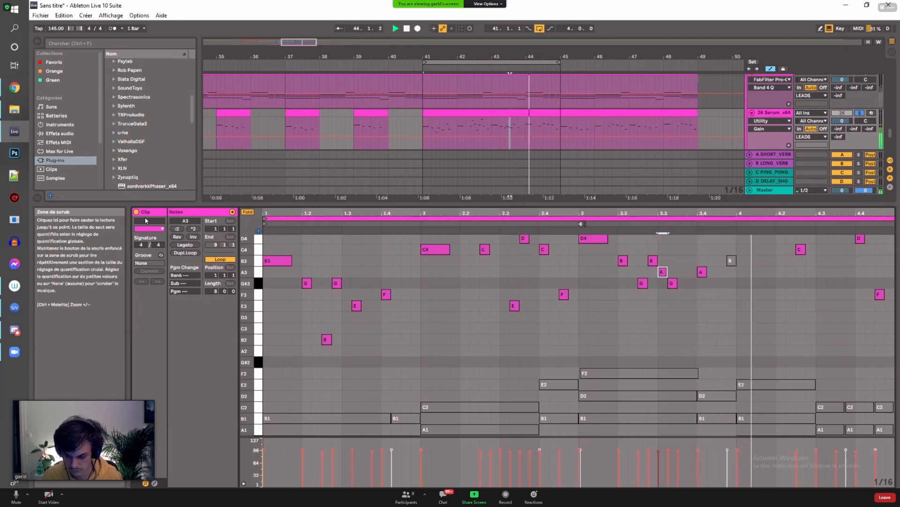
scroll(675, 280, "up", 5)
key("shift+Up")
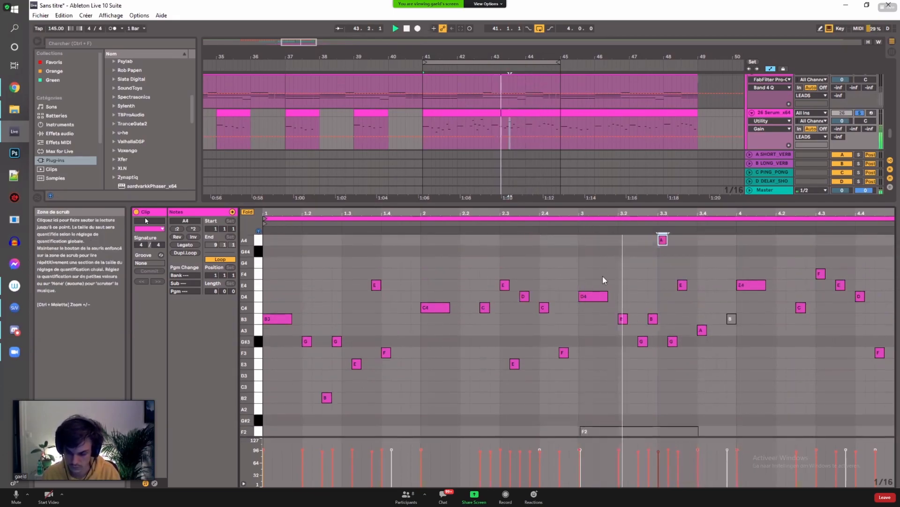
scroll(637, 288, "up", 2)
scroll(634, 277, "down", 5)
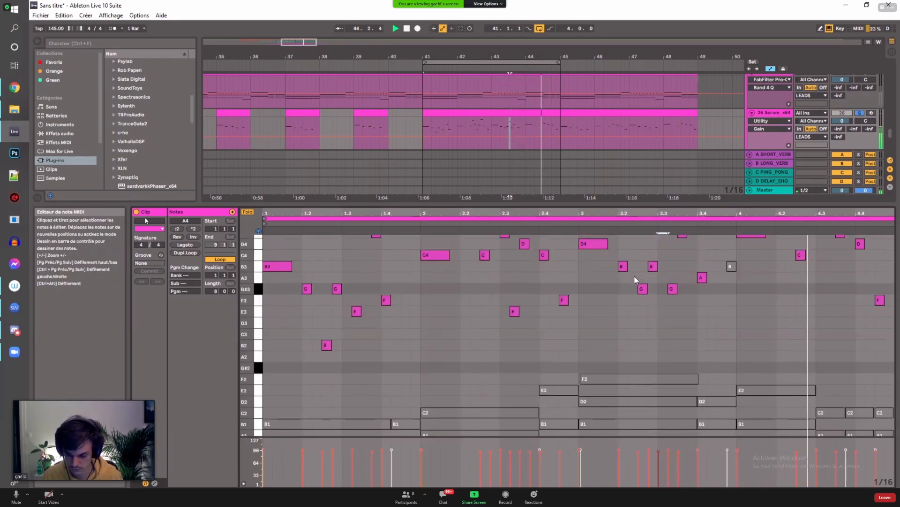
scroll(671, 286, "up", 5)
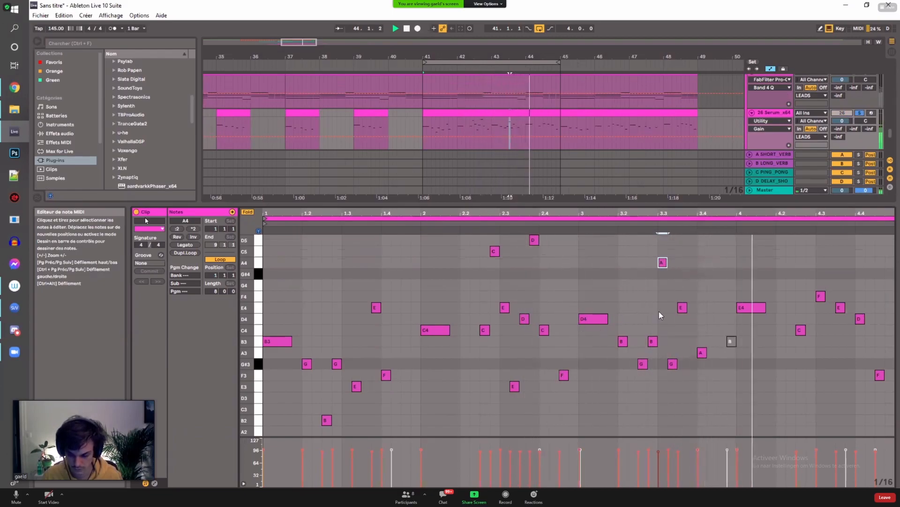
Step: Raise the A note at 3.4.1 to A4 and lower the B note at 3.2.4 to B2
left_click(701, 353)
key("ctrl+z")
left_click(618, 225)
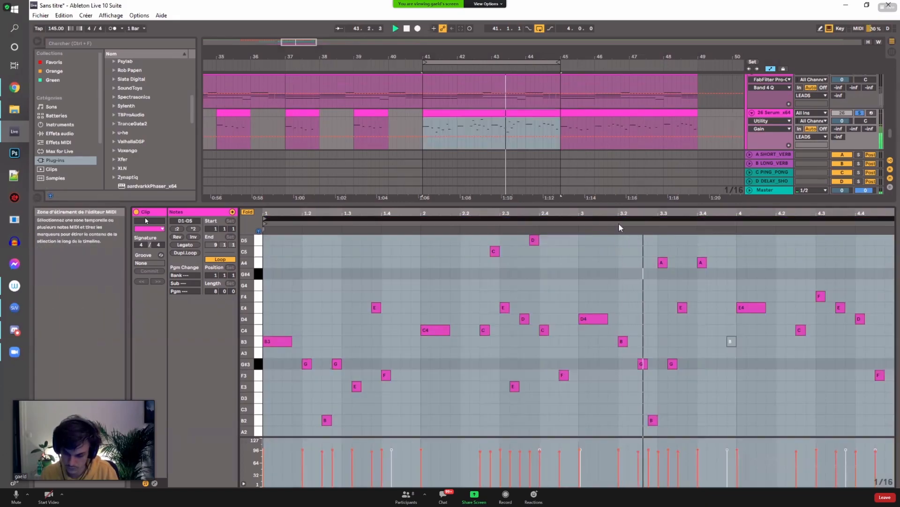
left_click(622, 260)
Step: Add a sixteenth G#4 note at 3.4.3 and play back the end of bar 3
key("space")
double_click(722, 272)
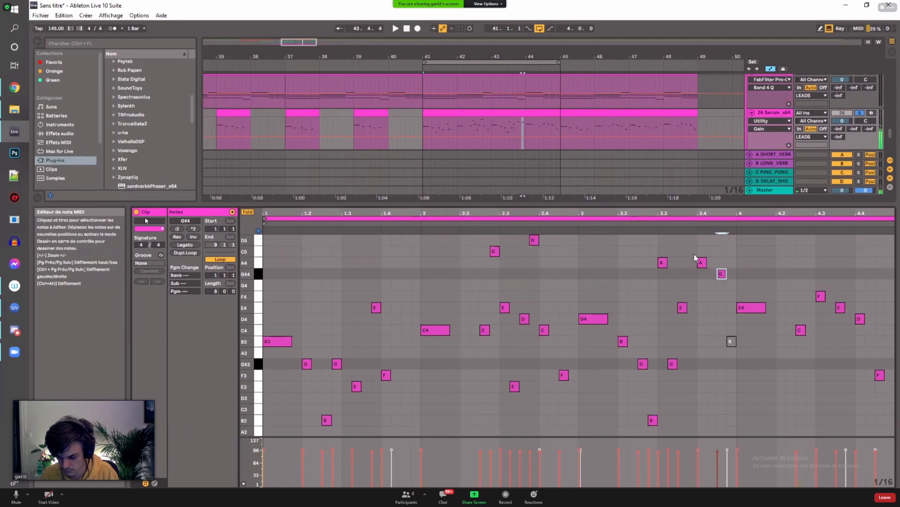
left_click(696, 226)
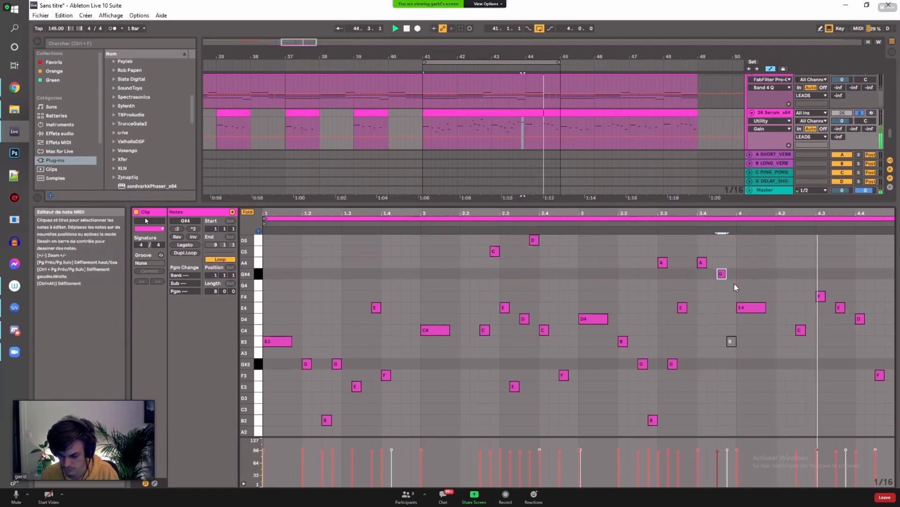
Step: Add three sixteenth notes in bar 4: F5 at 4.3.2, E3 at 4.3.4 and D3 at 4.4.2
double_click(830, 296)
key("shift+Up")
double_click(851, 318)
key("shift+Down")
double_click(870, 330)
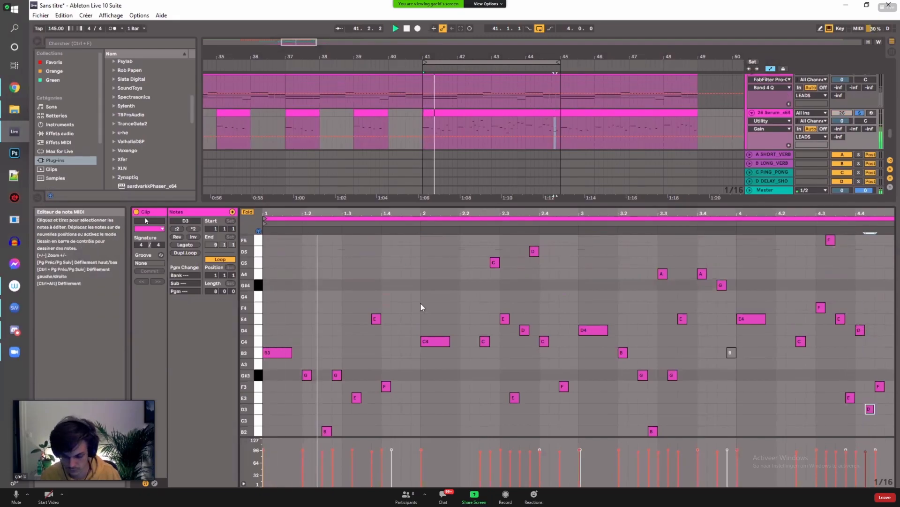
Step: Shape the Serum lead's Pro-Q 3 with a higher low cut, a 24 dB/oct high cut, a slight dip near 2.7 kHz and a small midrange boost
key("shift+Down")
scroll(425, 276, "up", 2)
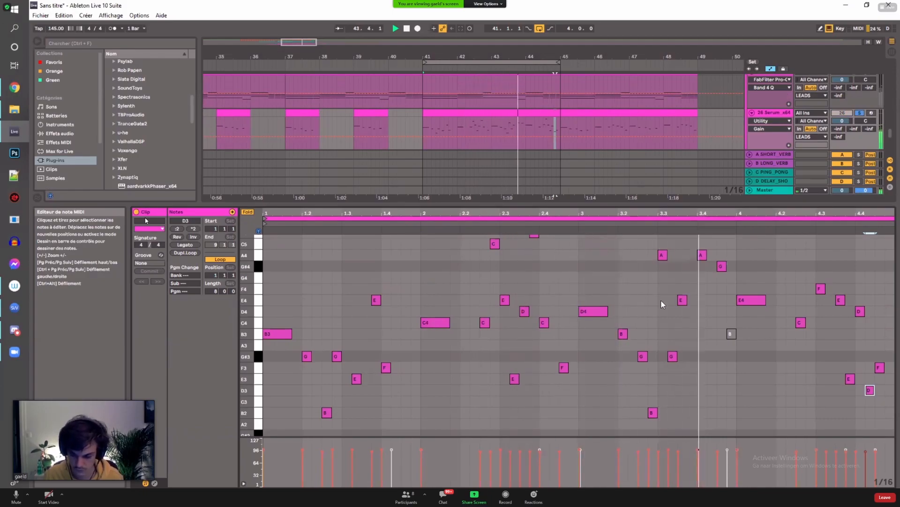
key("shift+Tab")
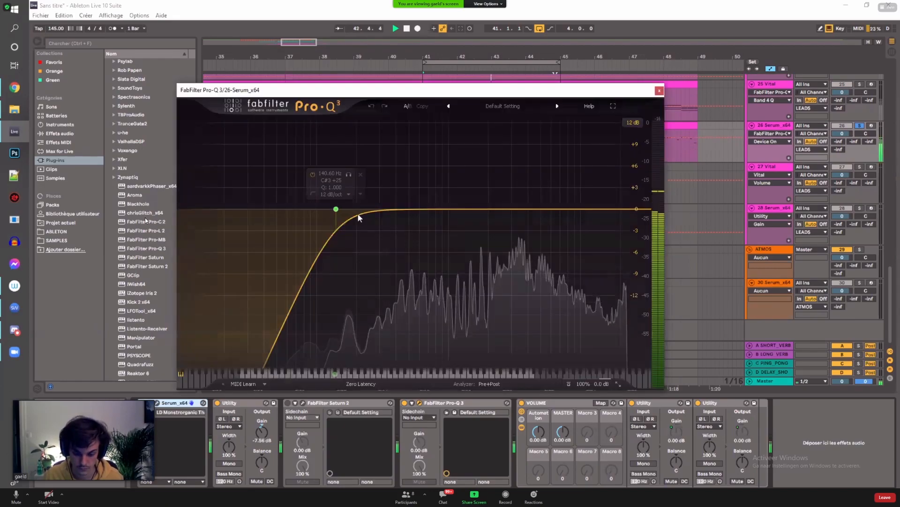
left_click_drag(337, 208, 347, 207)
left_click_drag(640, 210, 602, 212)
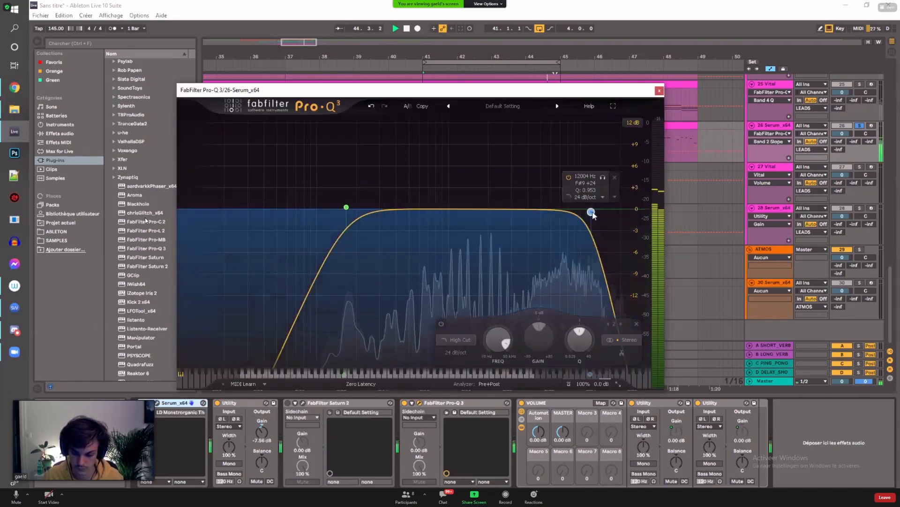
left_click_drag(478, 210, 494, 220)
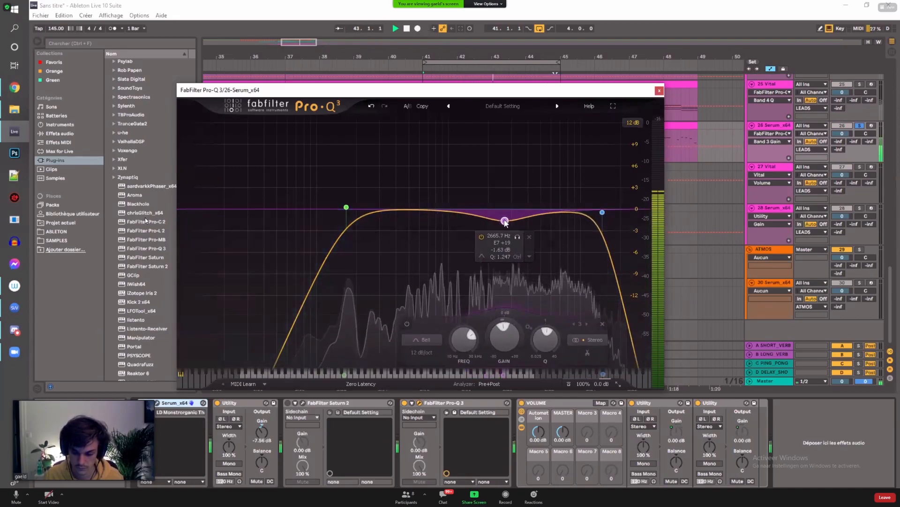
mouse_move(458, 210)
left_mouse_down()
mouse_move(412, 184)
mouse_move(456, 200)
left_mouse_up()
Step: Unsolo the 26 Serum lead track, close its equalizer window and open its MIDI clip at bar 41 for editing
left_click(762, 115)
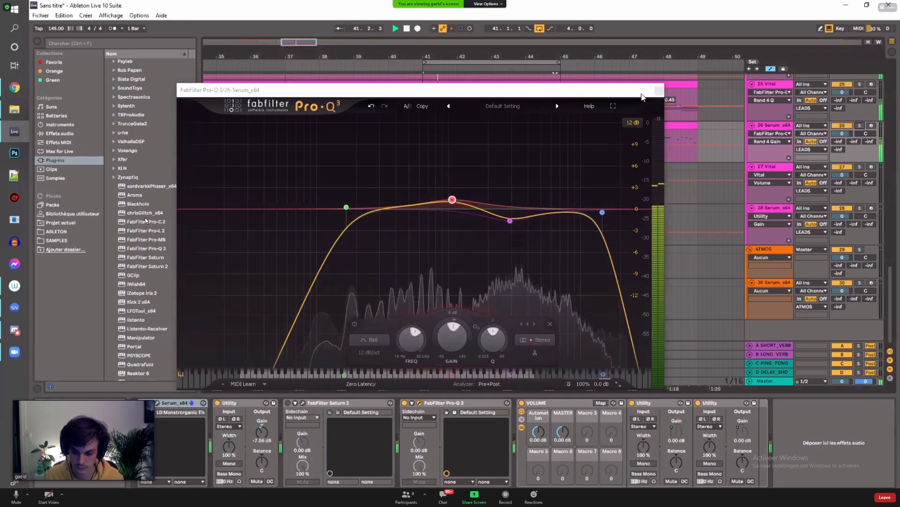
left_click(581, 99)
left_click_drag(391, 99, 325, 102)
left_click(404, 95)
scroll(490, 114, "up", 3)
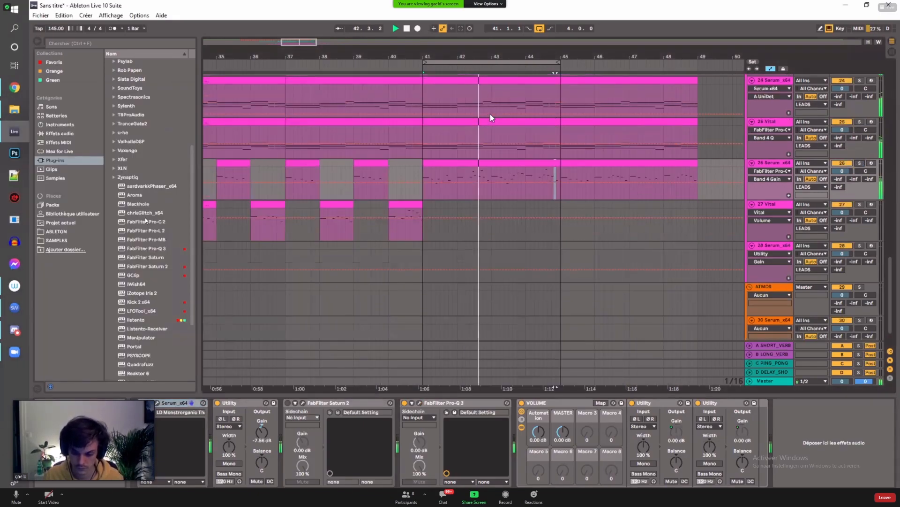
left_click(503, 208)
double_click(522, 208)
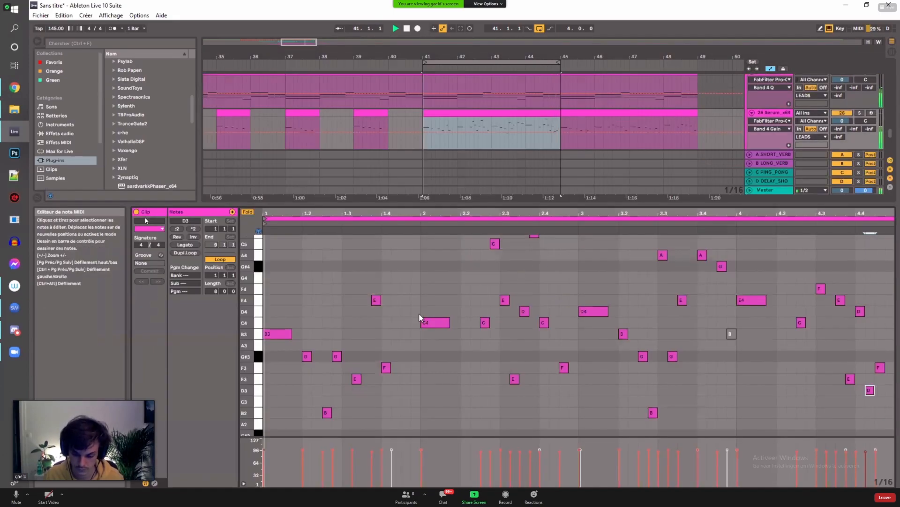
Step: Slightly lengthen the B2 note at 1.2.3 and the E4 note at 1.3.4 to overlap the following notes, and play the loop
key("space")
left_click(362, 314)
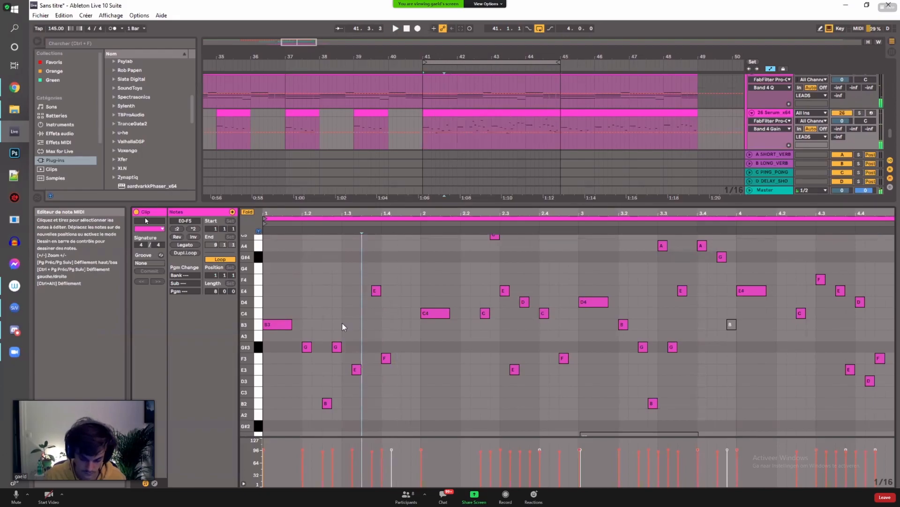
left_click(330, 403)
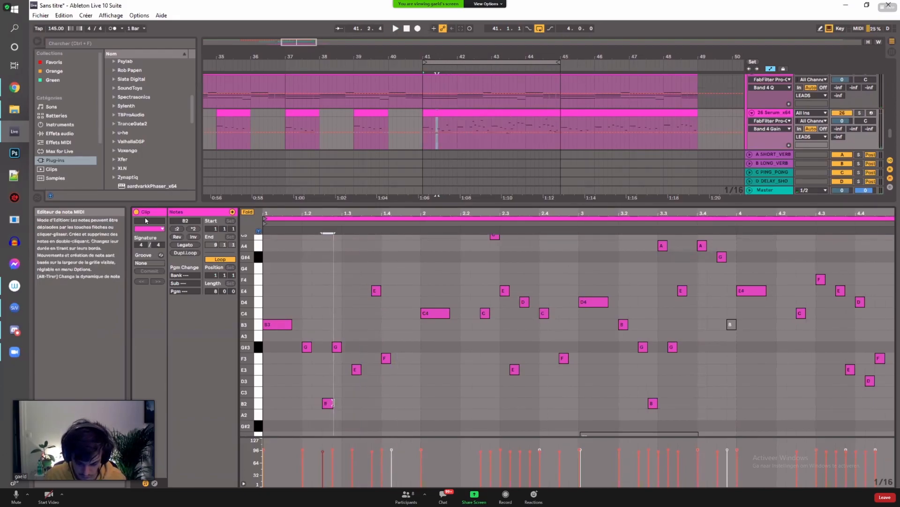
scroll(342, 368, "up", 2)
left_click(378, 319)
key("space")
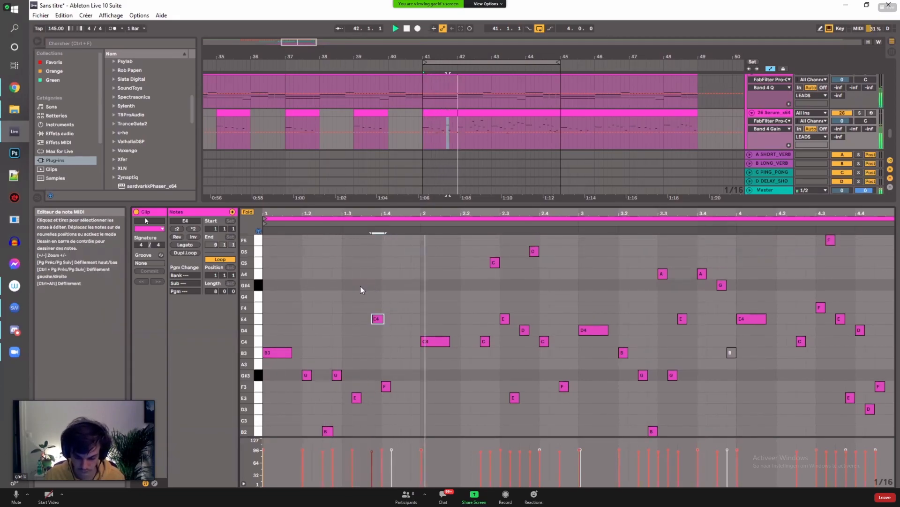
Step: Lower the F note at 1.4.1 to F2, raise the E note at 1.3.4 to E5 and audition the change
key("space")
key("shift+Up")
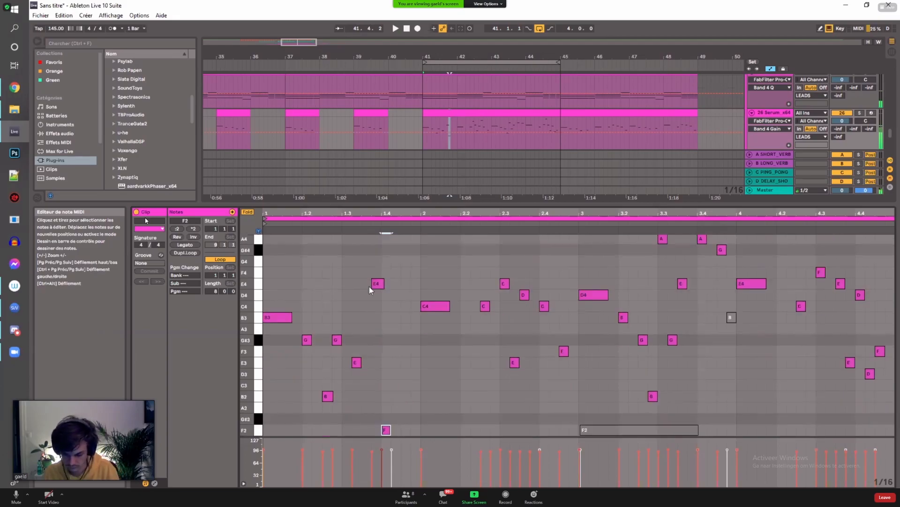
key("space")
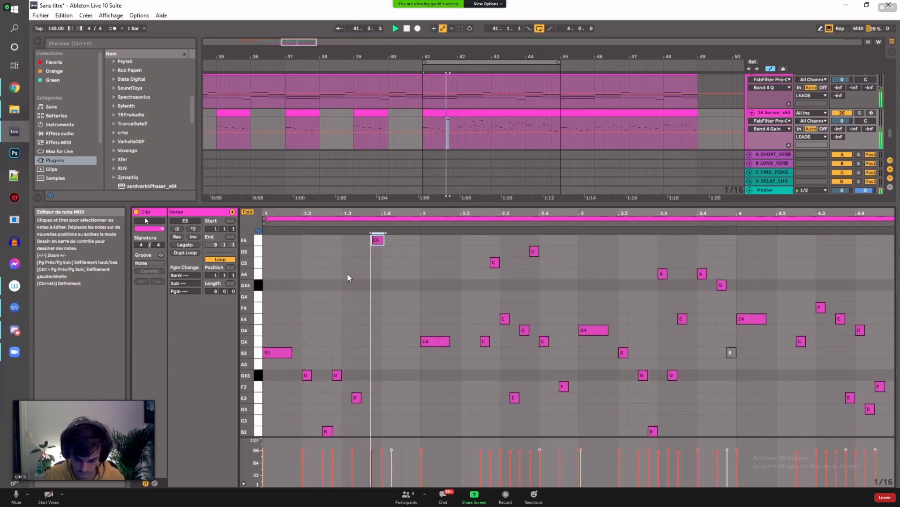
scroll(375, 337, "down", 4)
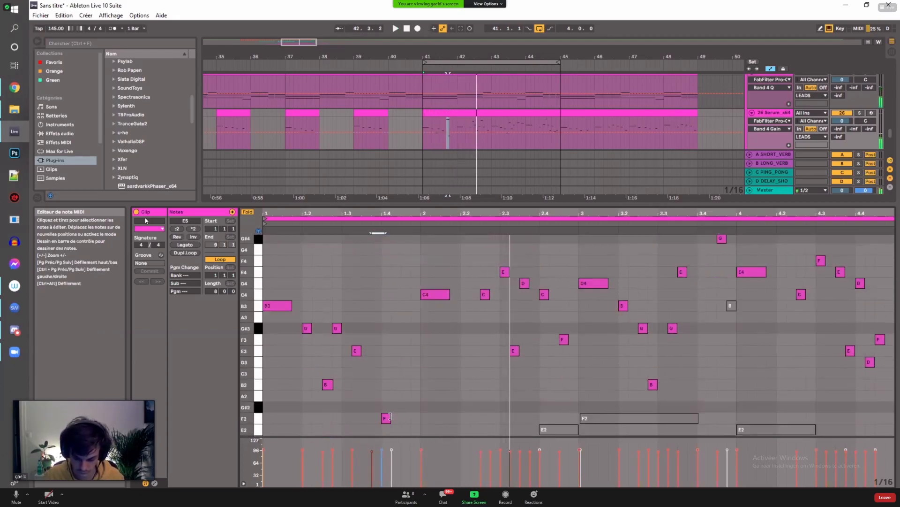
Step: Lengthen the F2 note at 1.4.1 and extend the E5 note at 1.3.4 slightly over it
left_click(386, 417)
scroll(376, 305, "up", 5)
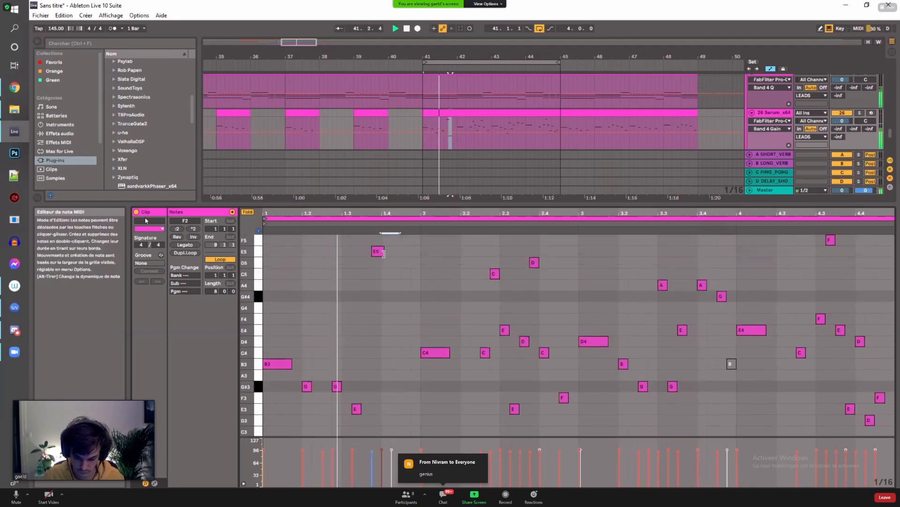
left_click(382, 252)
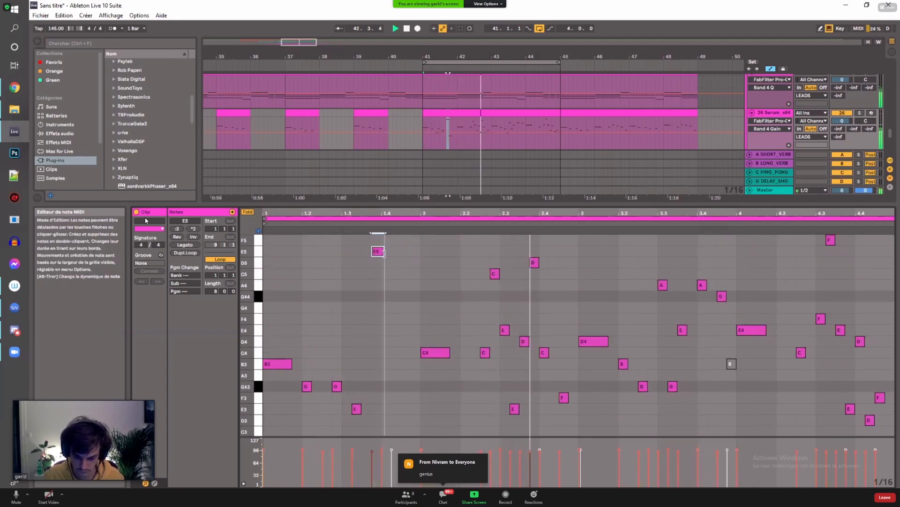
key("space")
Step: Extend the C5 note at 2.2.4 and the F5 note at 4.3.2 slightly, and shorten the E4 note at 2.3.1
left_click(498, 272)
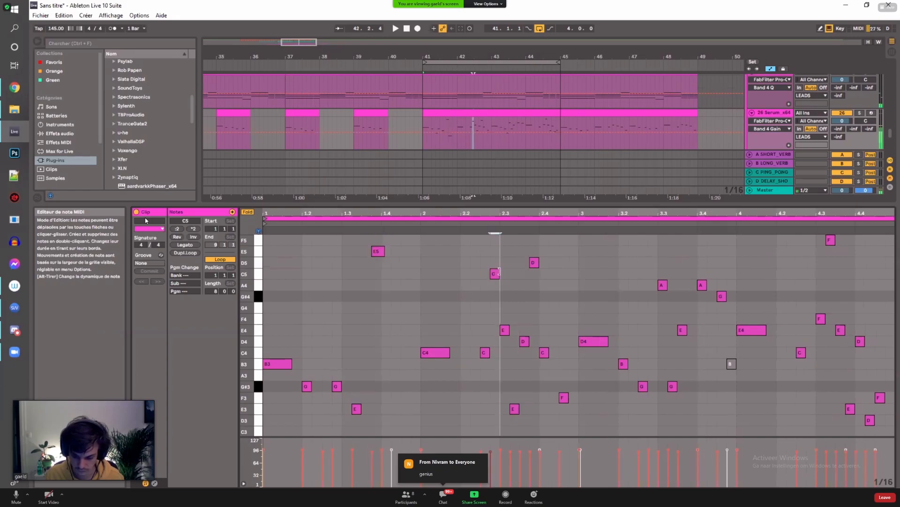
left_click(506, 331)
key("space")
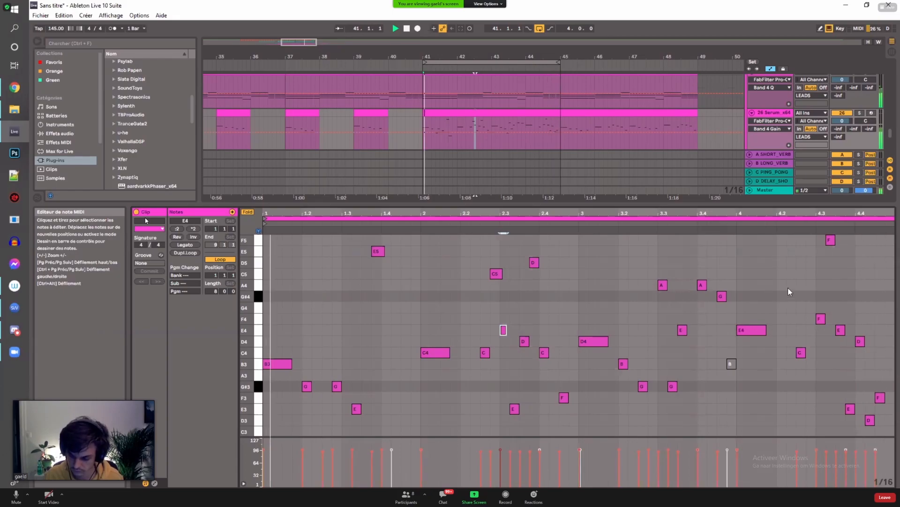
left_click(823, 319)
left_click(831, 240)
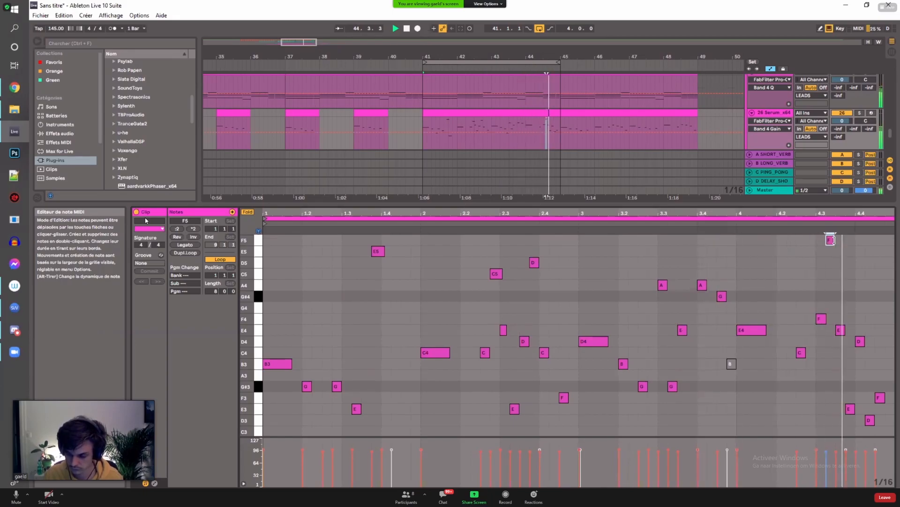
left_click_drag(837, 238, 840, 238)
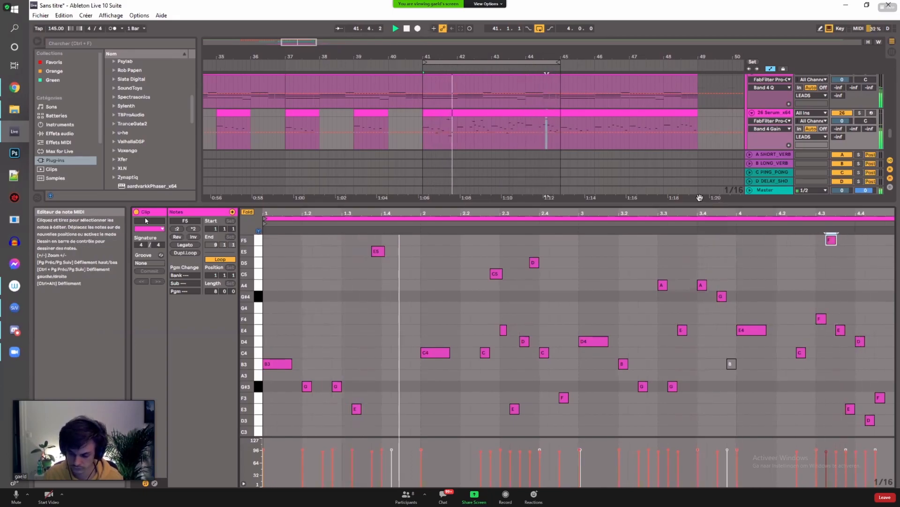
Step: Hide the clip editor and deactivate the 25 Vital clip over bars 41 to 45 in the arrangement
key("ctrl+alt+l")
scroll(472, 228, "up", 3)
scroll(411, 187, "down", 2)
left_click_drag(440, 56, 393, 11)
scroll(370, 310, "up", 3)
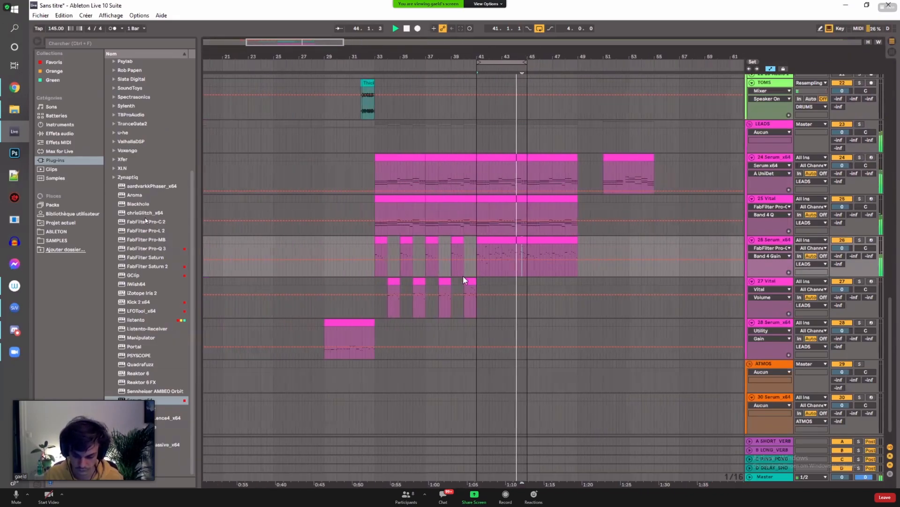
left_click_drag(494, 197, 520, 197)
key("0")
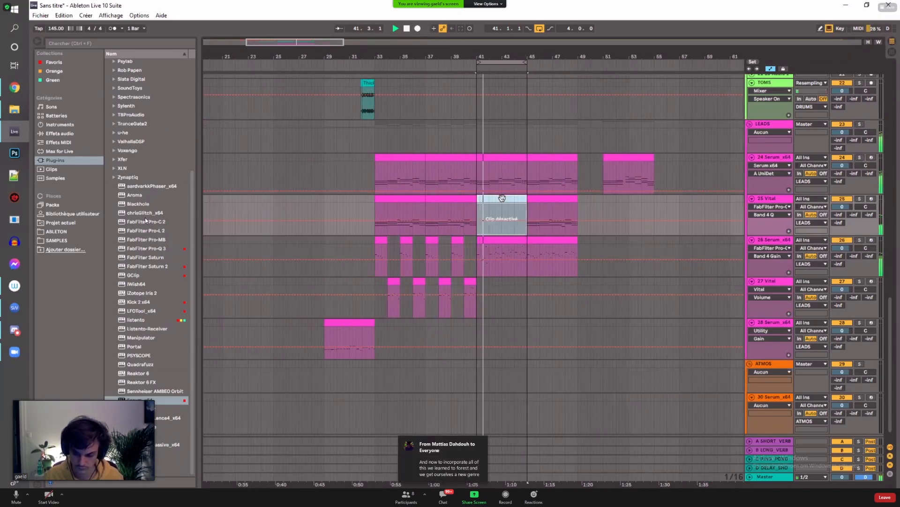
scroll(440, 250, "down", 1)
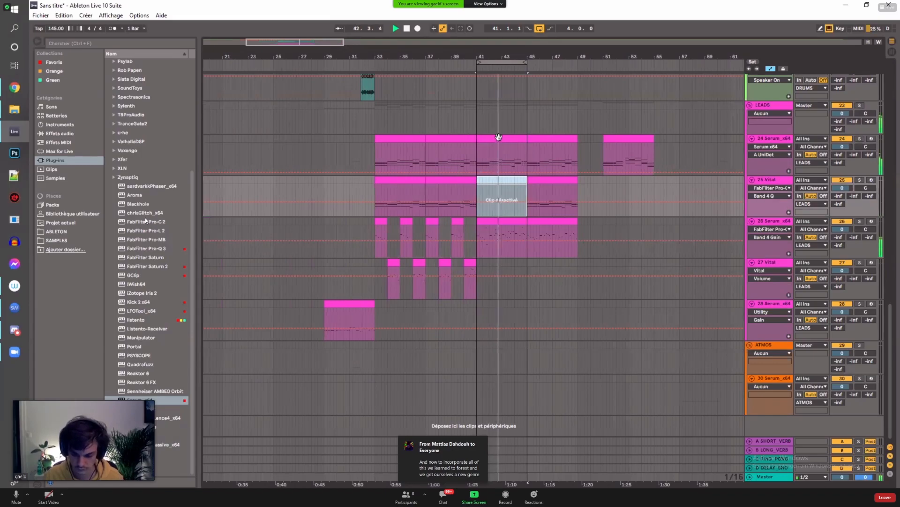
Step: Replace the Serum instrument on track 24 with the Vital plug-in, keeping its effect chain
key("Up")
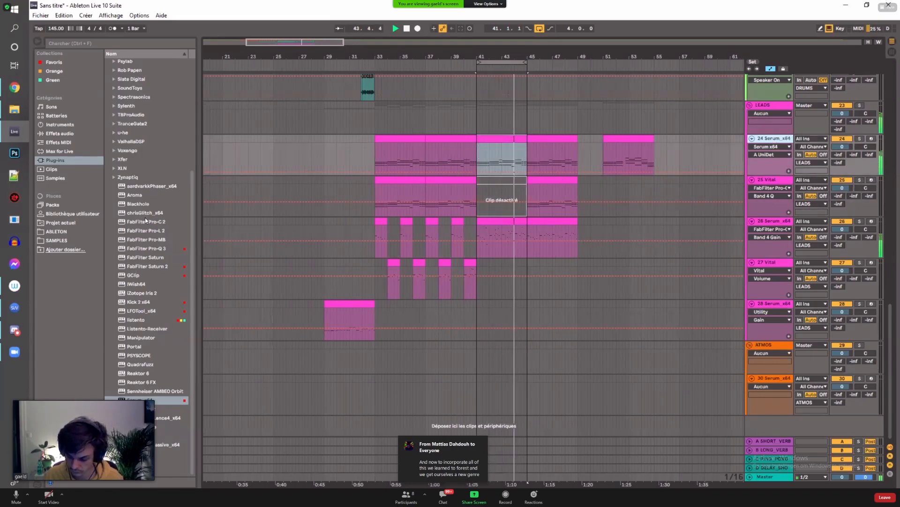
double_click(768, 138)
key("space")
scroll(151, 225, "down", 2)
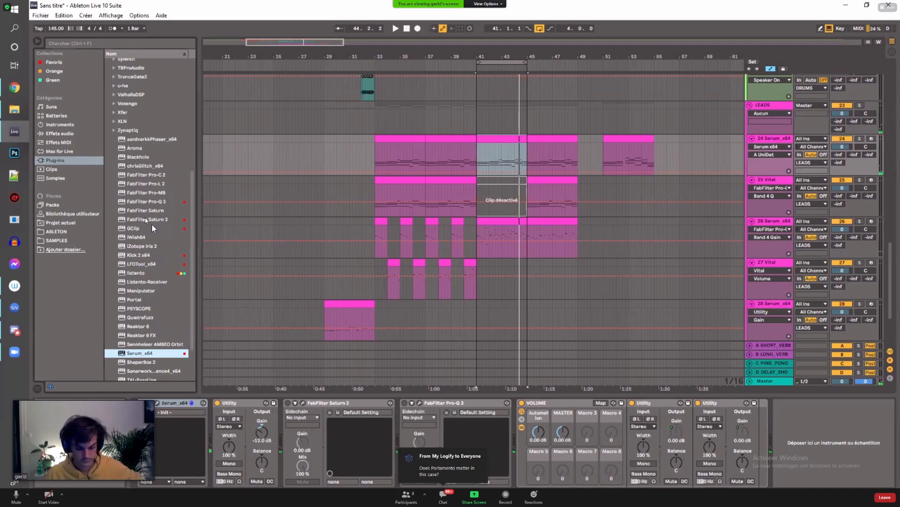
scroll(153, 235, "down", 2)
scroll(141, 244, "up", 4)
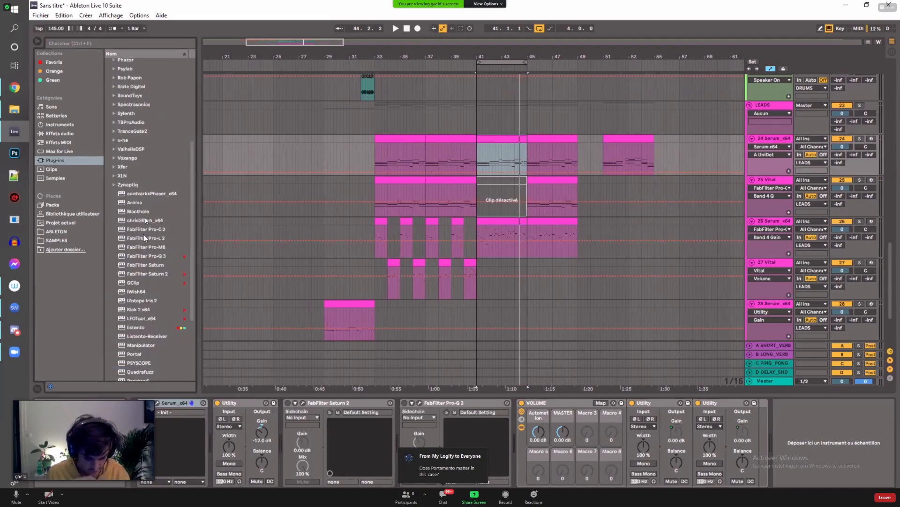
scroll(141, 230, "down", 4)
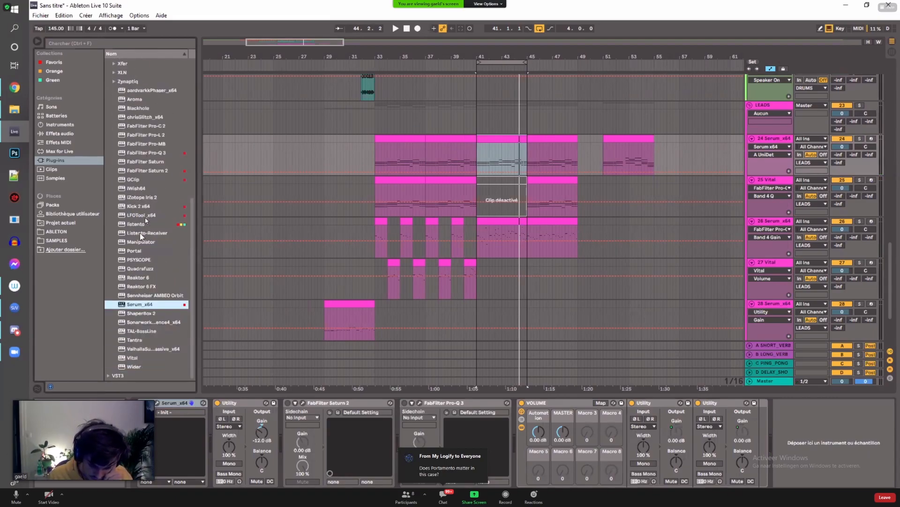
left_click_drag(136, 356, 176, 471)
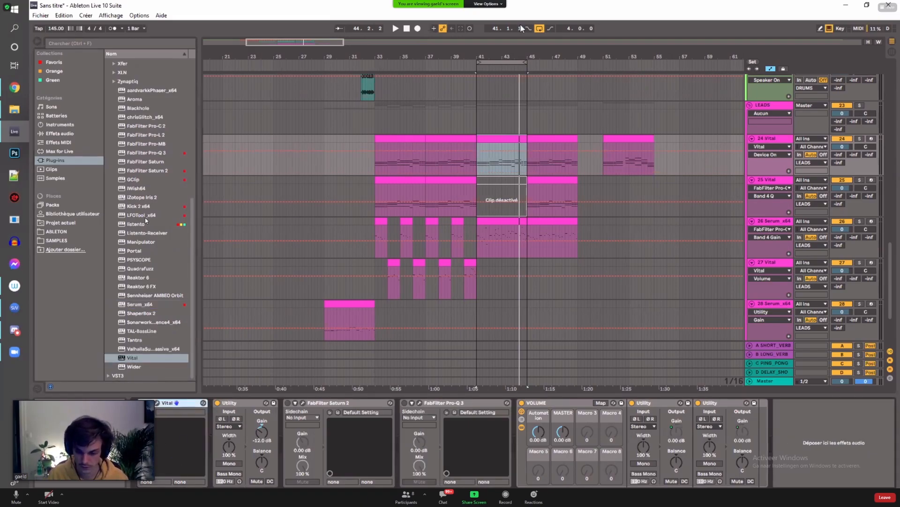
Step: Save the Live Set in the 2020-2021 folder as Class_E_145_01_29_20als
key("ctrl+s")
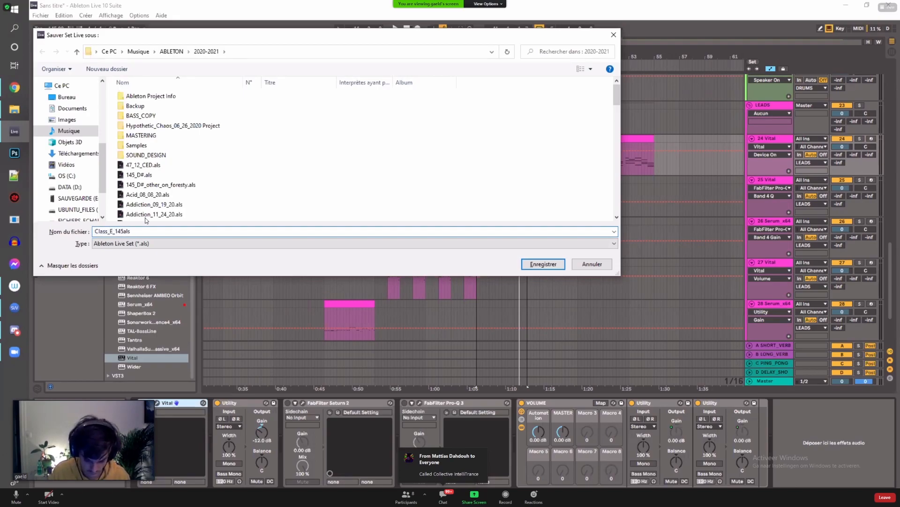
type("_01_29_20")
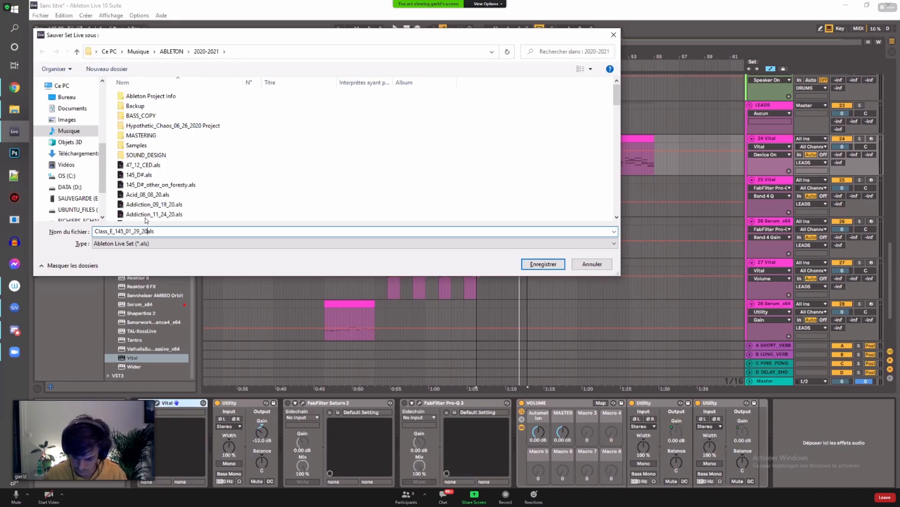
key("Return")
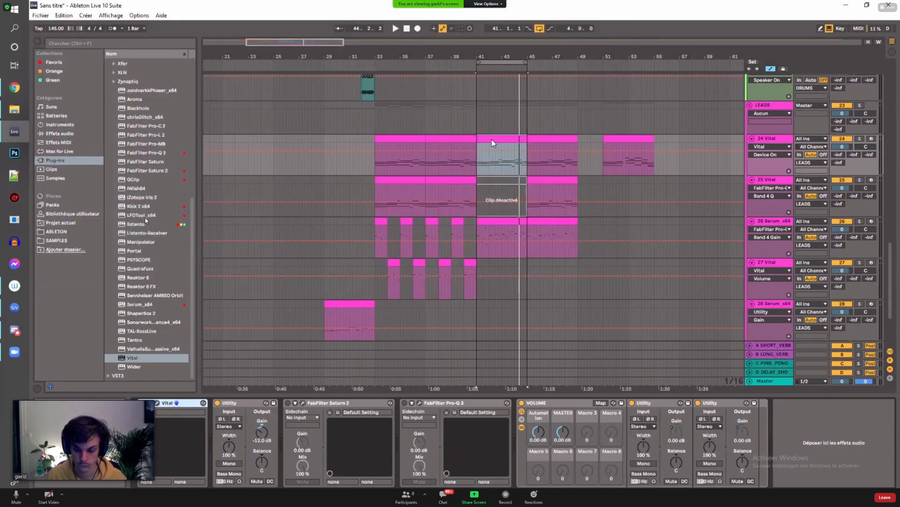
Step: Open track 24's Vital, filter its presets to Lead and Pad, and load "Descending into madness"
key("space")
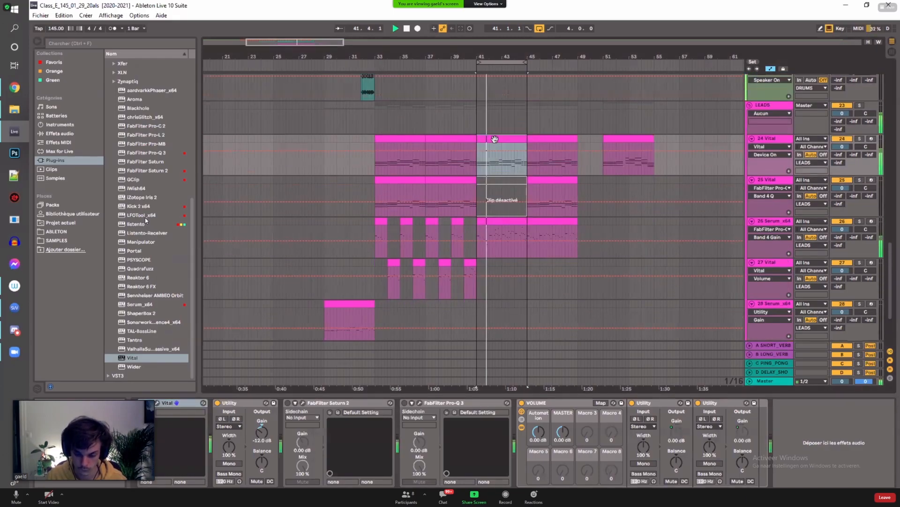
left_click(159, 402)
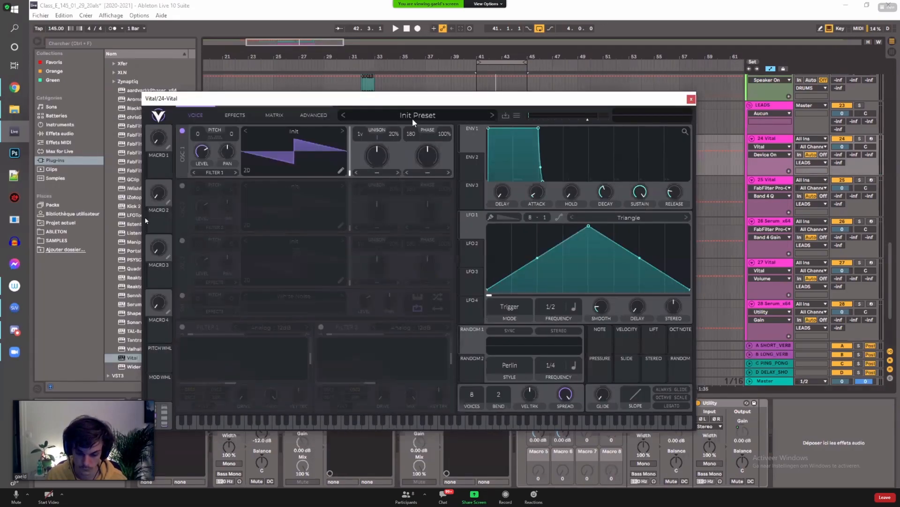
left_click(412, 116)
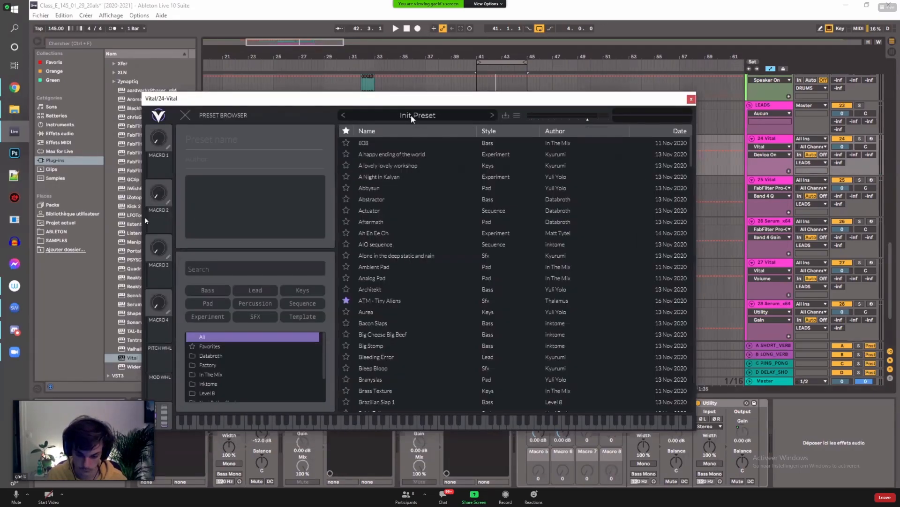
left_click(256, 290)
left_click(208, 303)
scroll(385, 261, "down", 5)
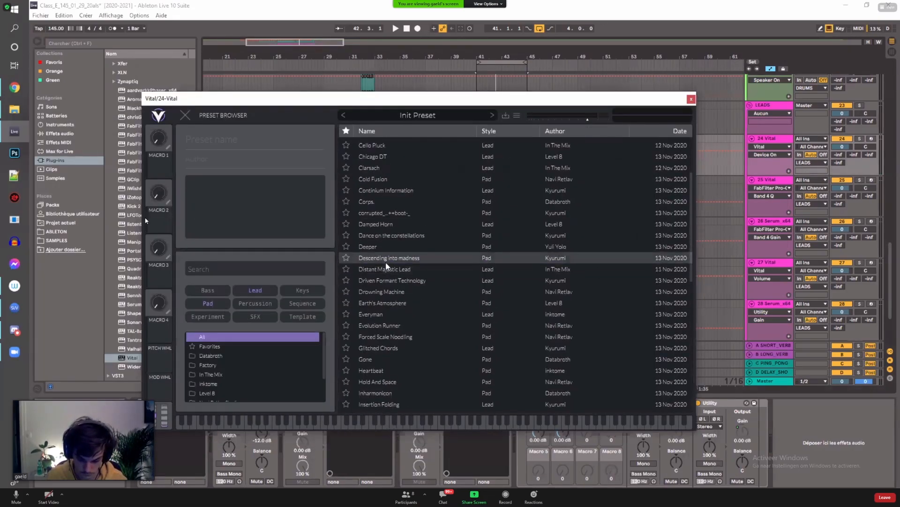
left_click(386, 259)
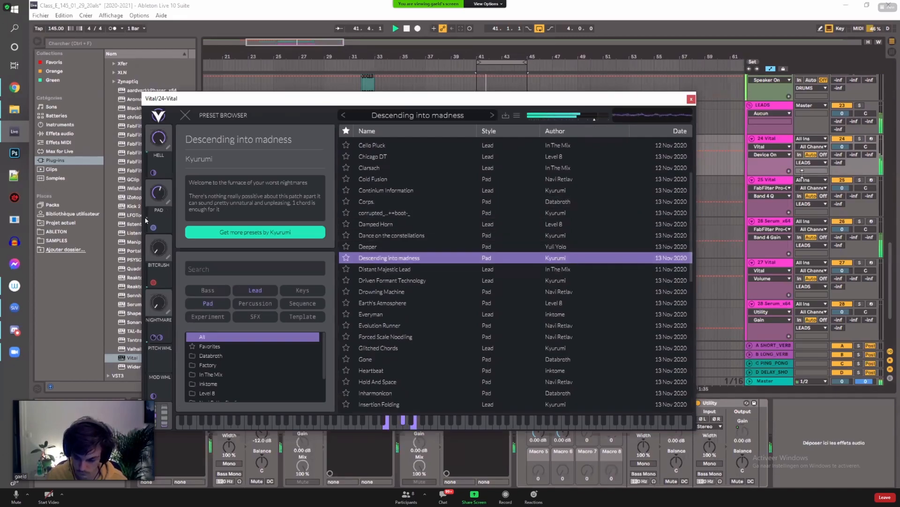
Step: Solo track 24 and audition the Vital presets Damped Horn, Dance on the constellations and Cello Pluck
left_click(860, 140)
left_click(424, 225)
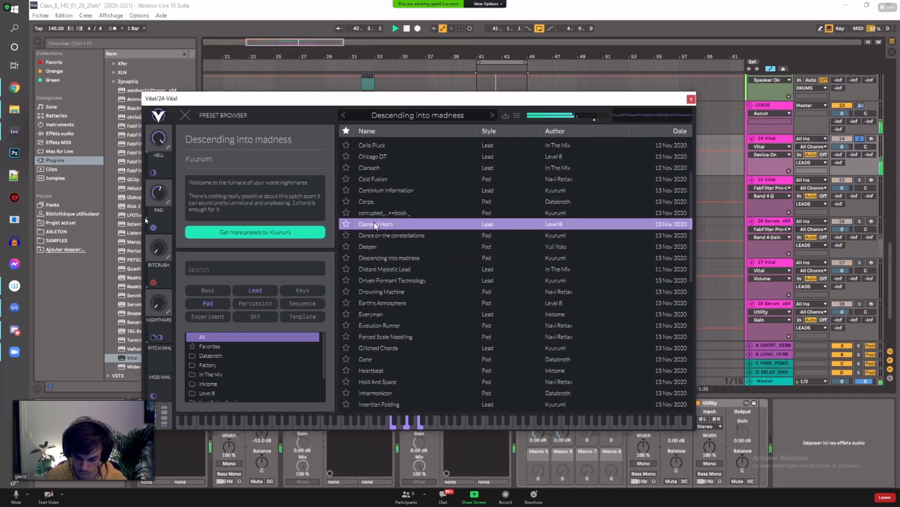
left_click(407, 236)
scroll(404, 234, "up", 3)
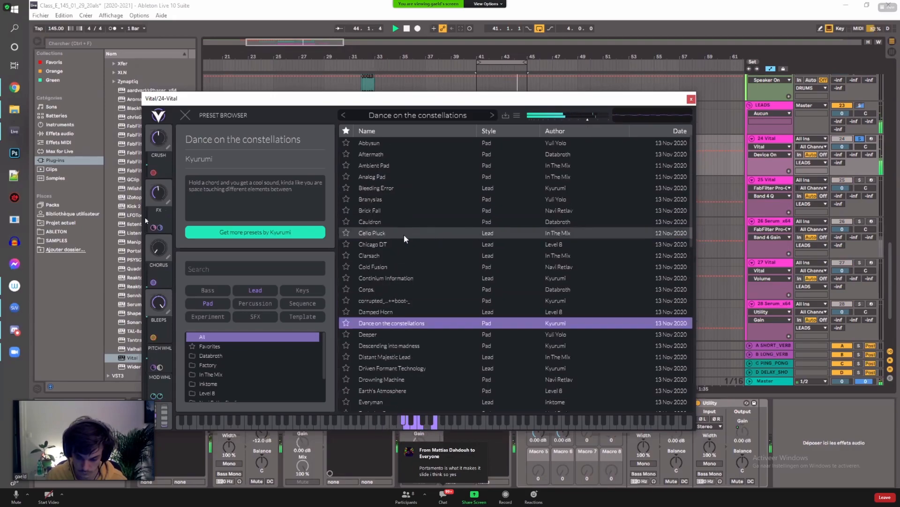
left_click(394, 233)
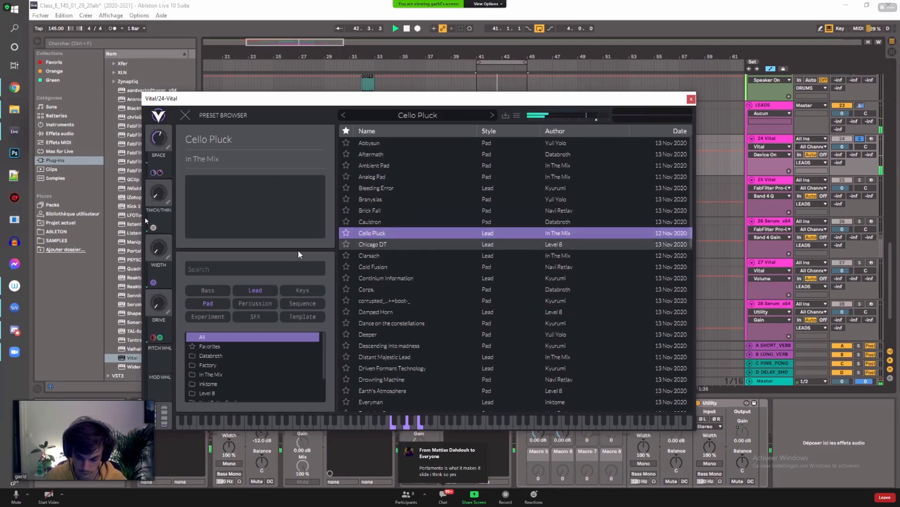
Step: Adjust Cello Pluck's Width and Space macros, and set oscillator 1 to 3 unison voices with about 14% detune
left_click_drag(159, 246, 154, 230)
left_click_drag(156, 147, 155, 165)
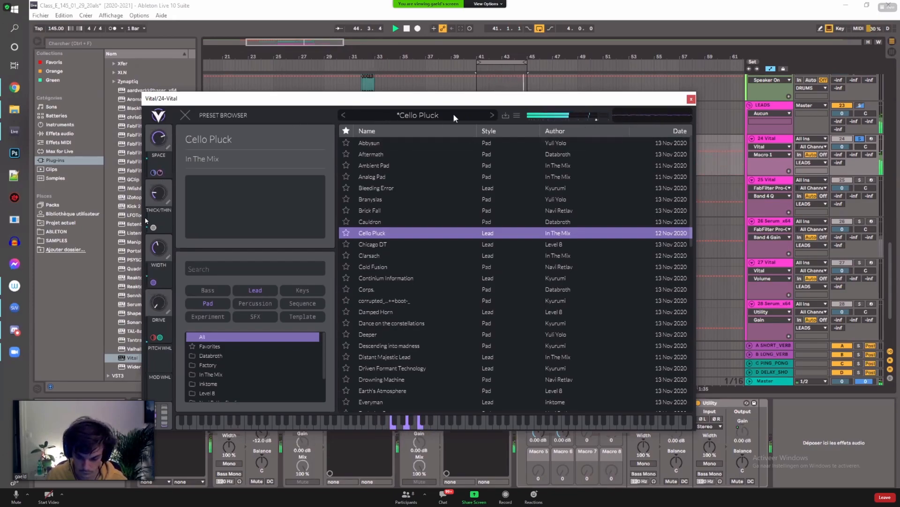
left_click(434, 117)
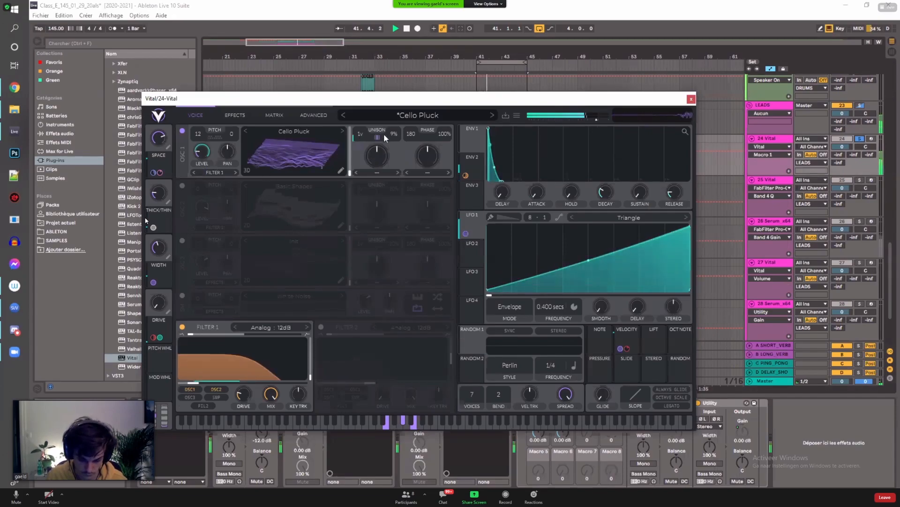
left_click_drag(359, 133, 363, 122)
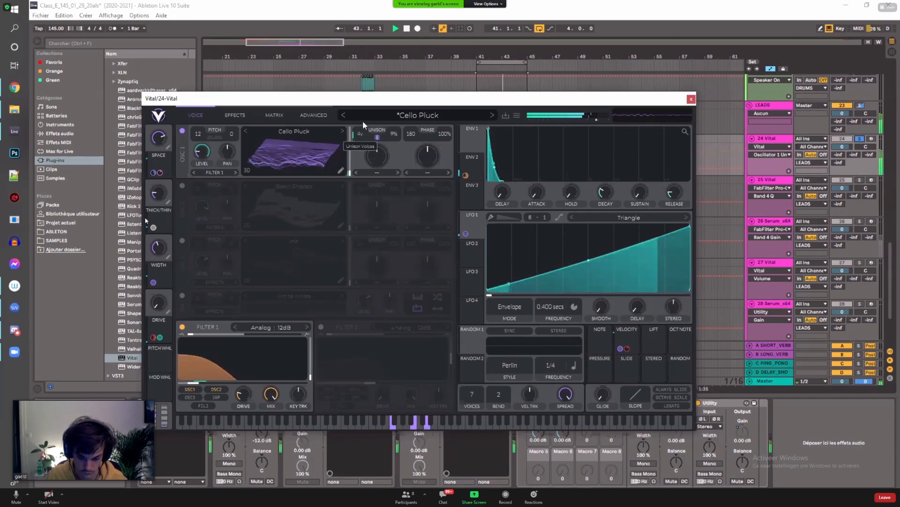
left_click_drag(393, 133, 392, 114)
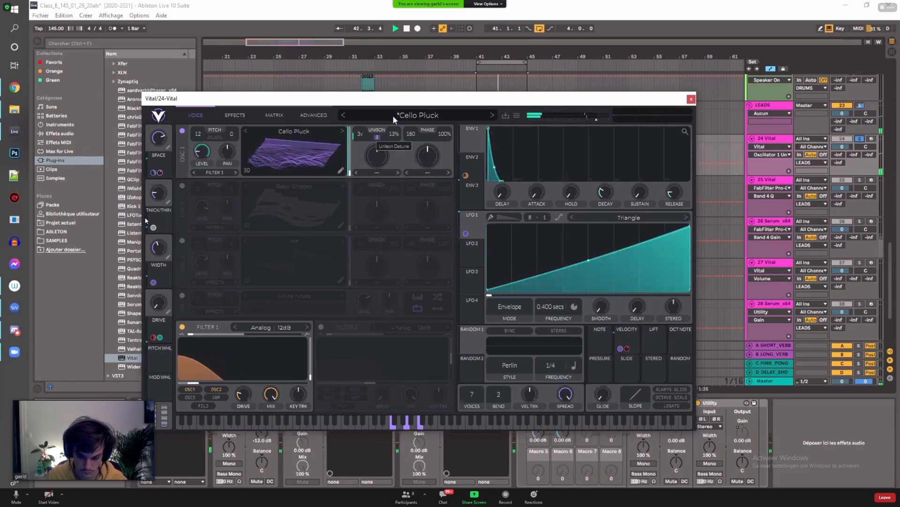
Step: Try different Drive, Thick/Thin and Space macro amounts on the Cello Pluck preset
left_click(157, 291)
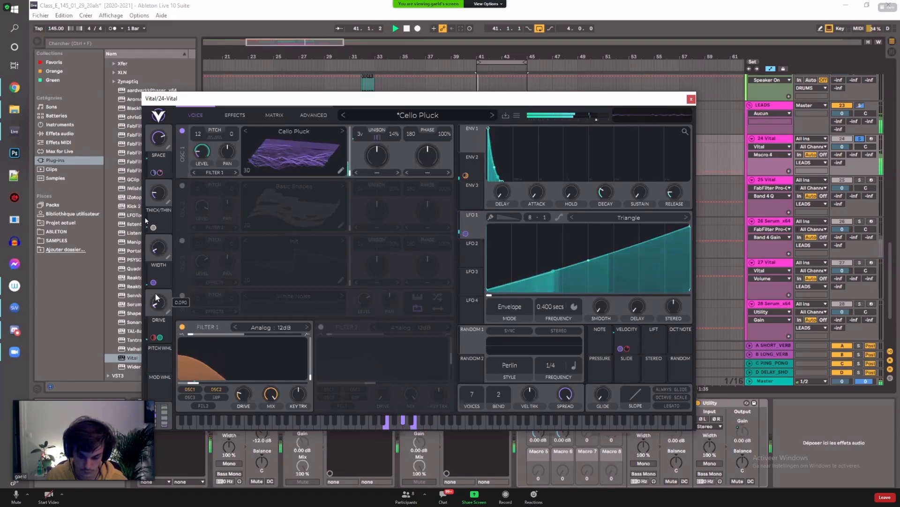
left_click(159, 194)
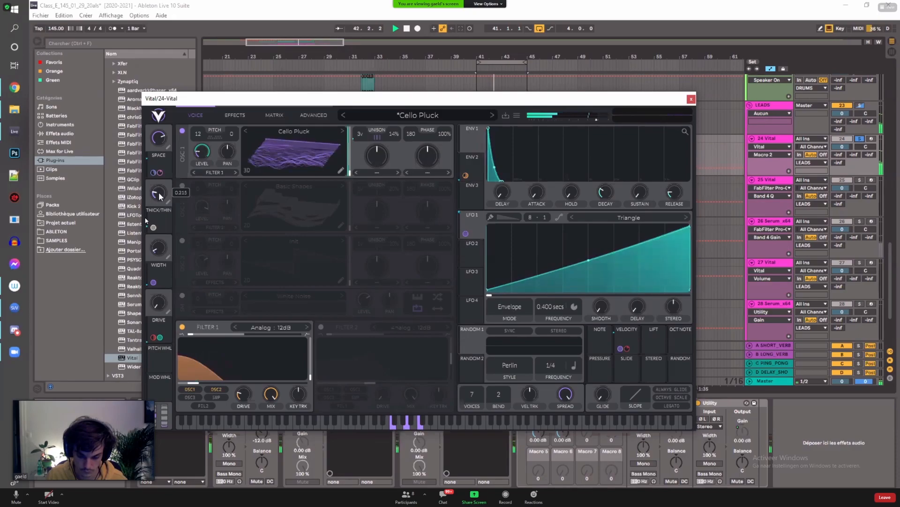
left_click(158, 137)
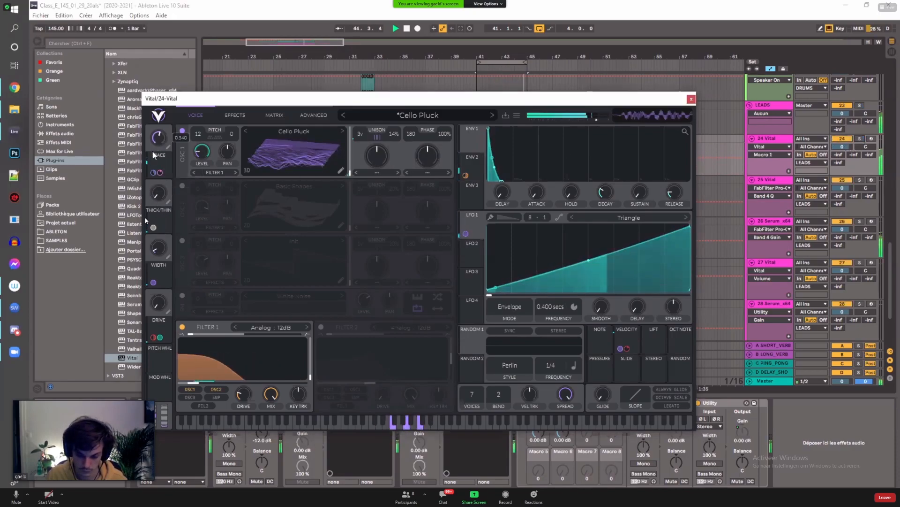
Step: Try the Chicago DT and Corps. presets, with track 24 soloed and playback running
left_click(491, 114)
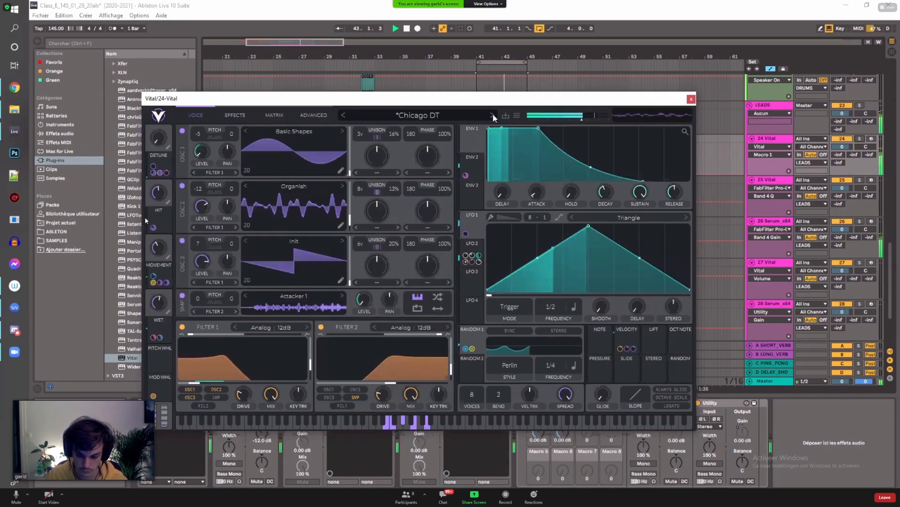
left_click(429, 116)
left_click(416, 289)
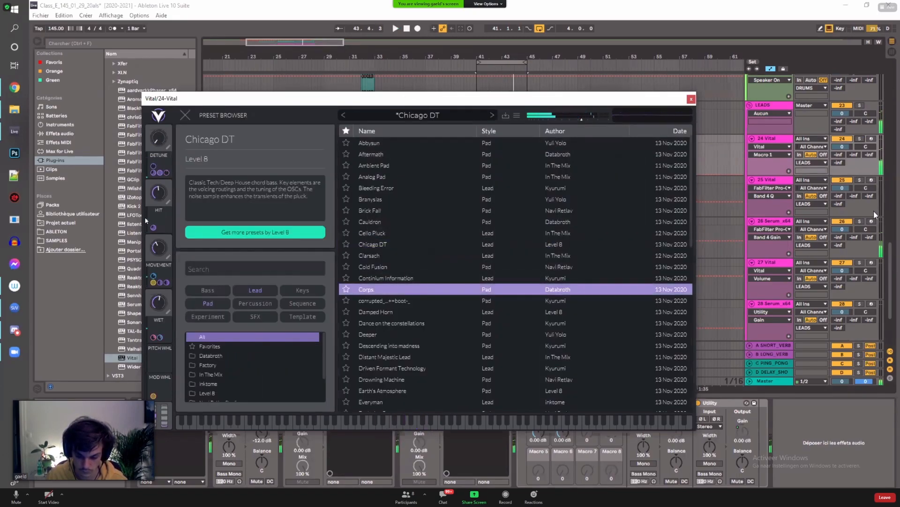
left_click(860, 139)
key("space")
Step: Audition the Vital presets Earth's Atmosphere, Everyman, Evolution Runner and Forced Scale Noodling
scroll(396, 300, "down", 5)
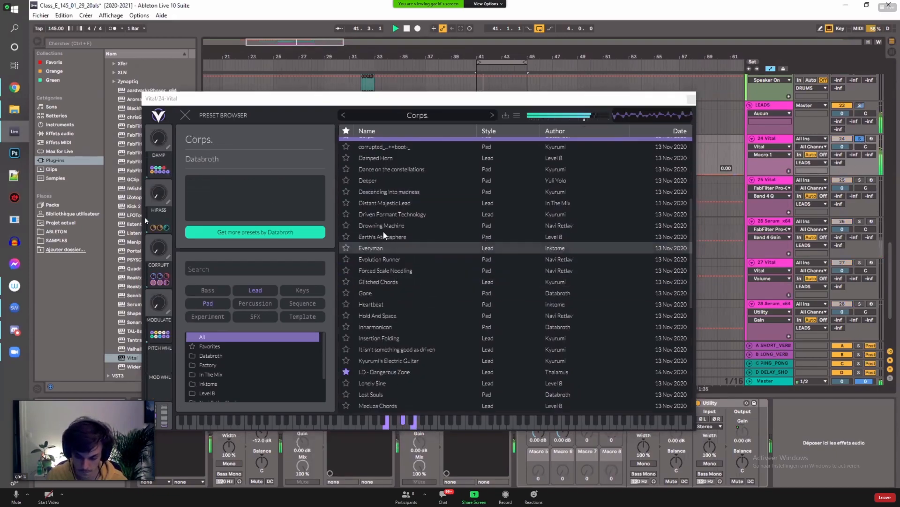
left_click(414, 235)
scroll(439, 221, "up", 3)
scroll(397, 302, "down", 2)
left_click(397, 271)
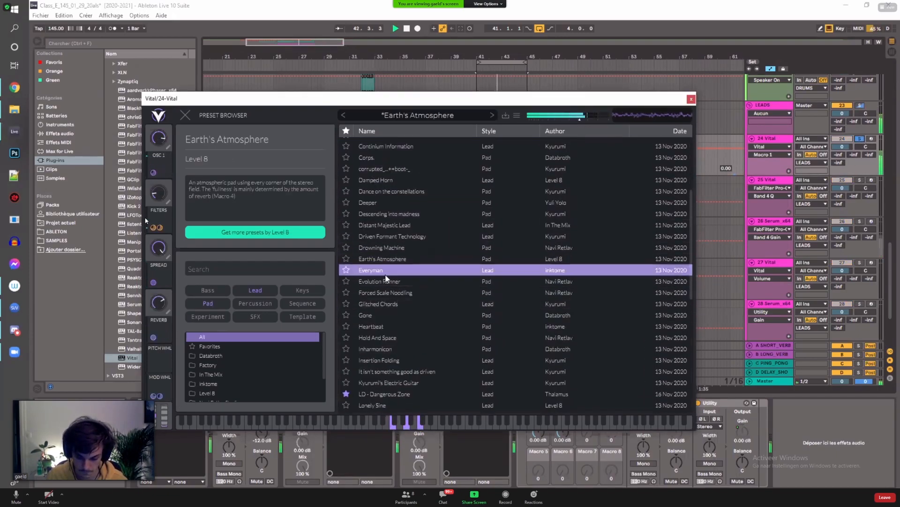
left_click(389, 283)
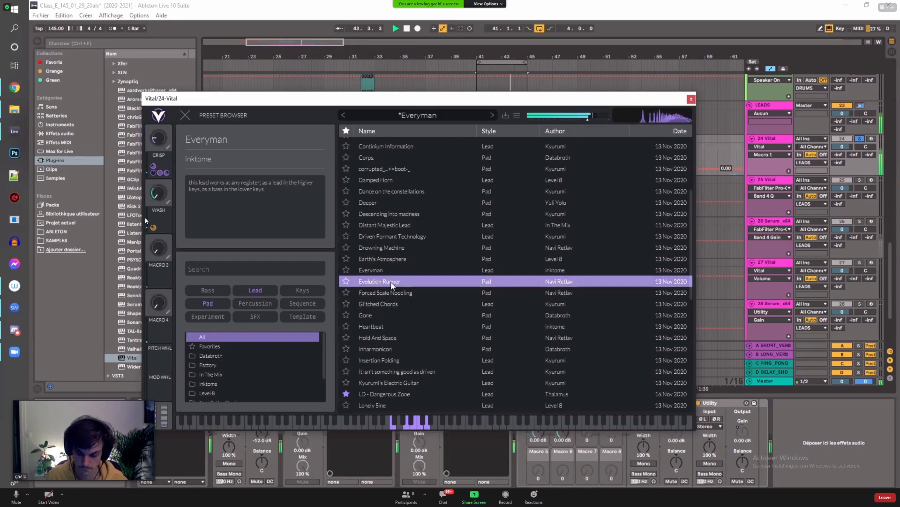
left_click(409, 292)
Step: Audition further Vital presets, including Heartbeat, Inharmonicon, Insertion Folding, Lost Souls and Normal Lead
scroll(422, 253, "down", 3)
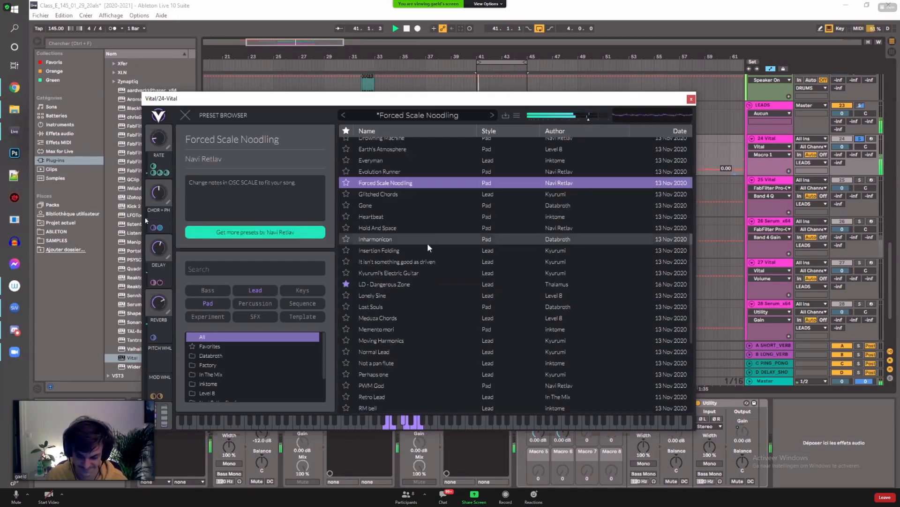
left_click(393, 216)
left_click(393, 240)
left_click(398, 250)
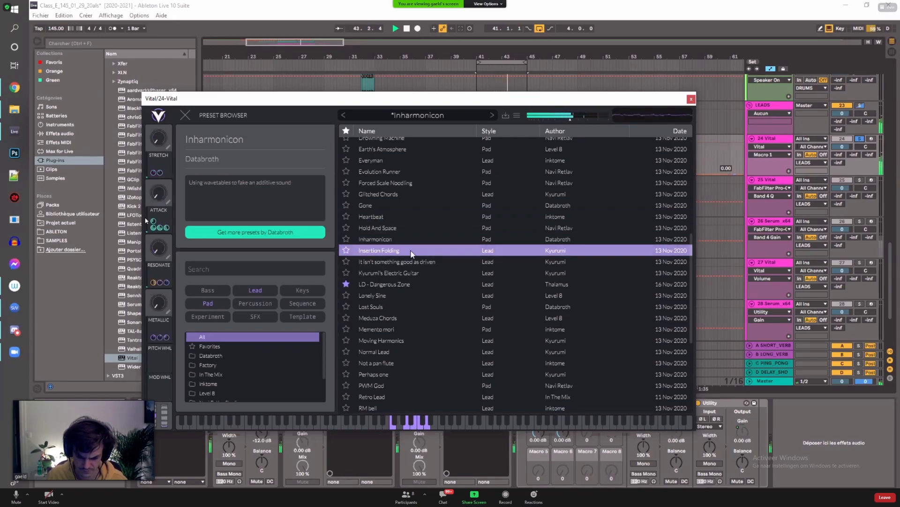
left_click(412, 305)
scroll(409, 299, "down", 2)
left_click(392, 286)
left_click(392, 287)
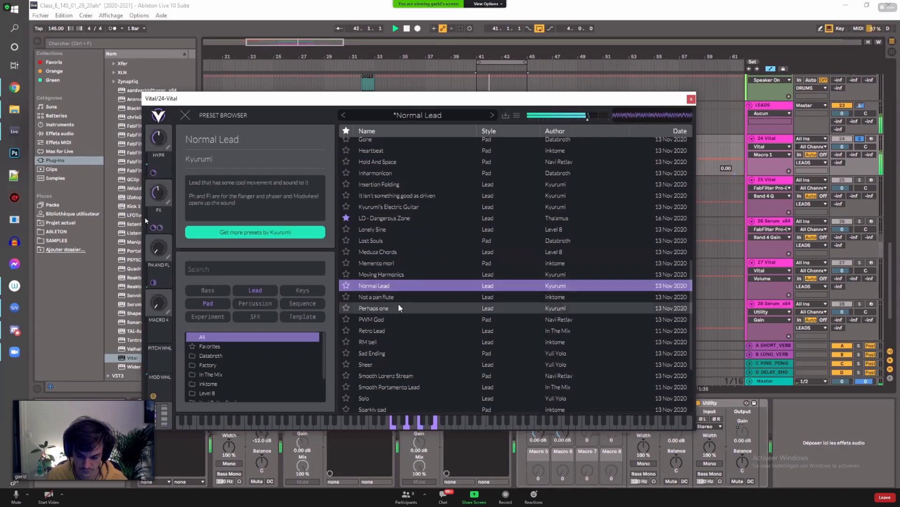
Step: Limit the presets to Pad, reload "Descending into madness", clear the style filter and close Vital's window
left_click(255, 290)
left_click(402, 259)
left_click(397, 204)
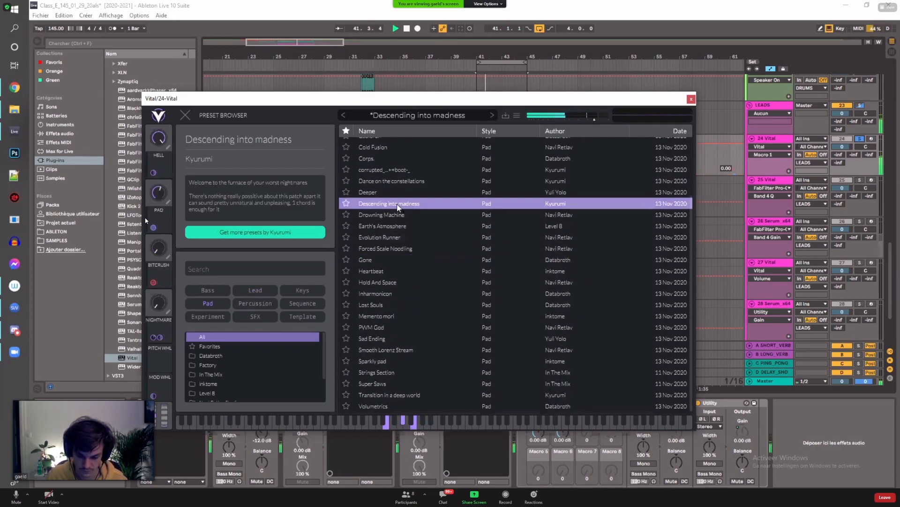
left_click(212, 303)
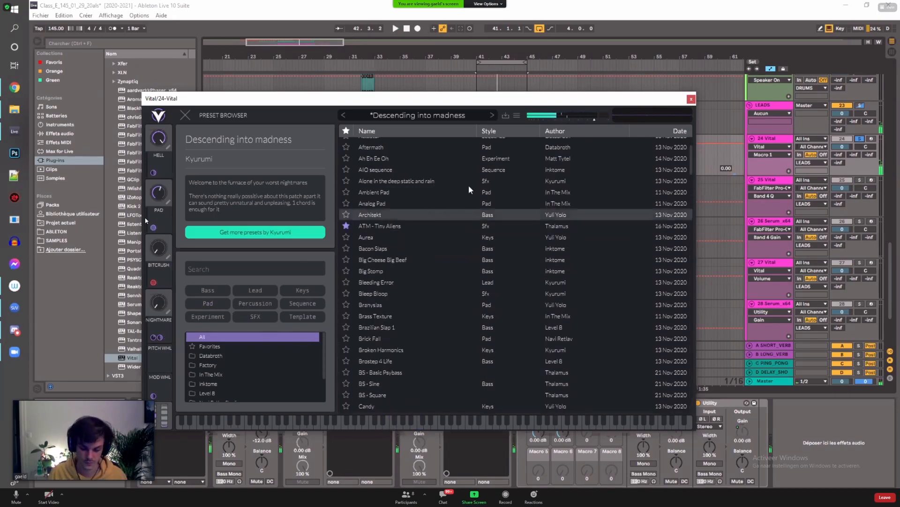
left_click(690, 98)
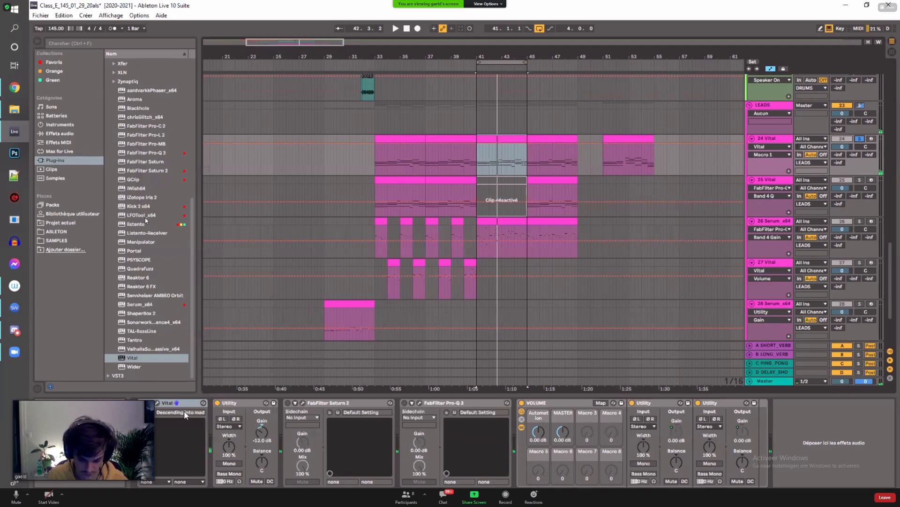
Step: Replace the Vital instrument on track 24 with Serum_x64 and open its window on the Init patch
left_click_drag(141, 304, 165, 415)
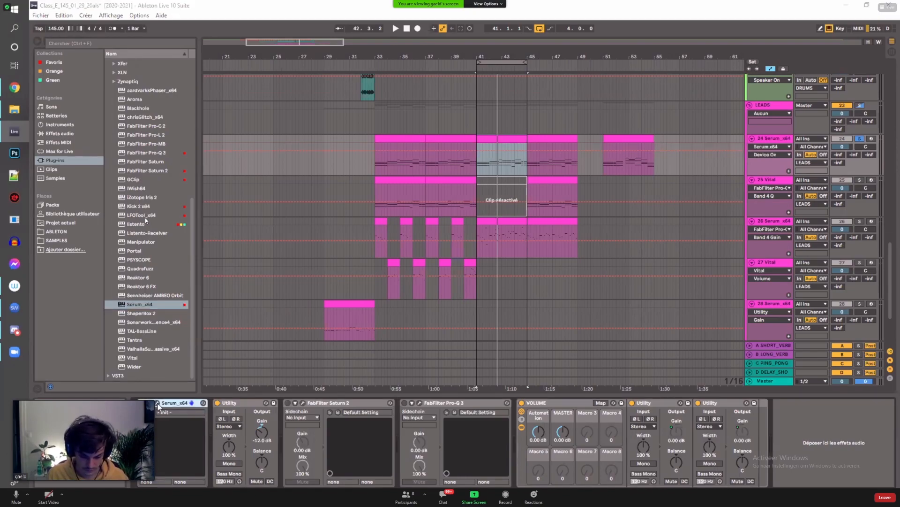
left_click(158, 404)
key("space")
left_click_drag(377, 113, 390, 96)
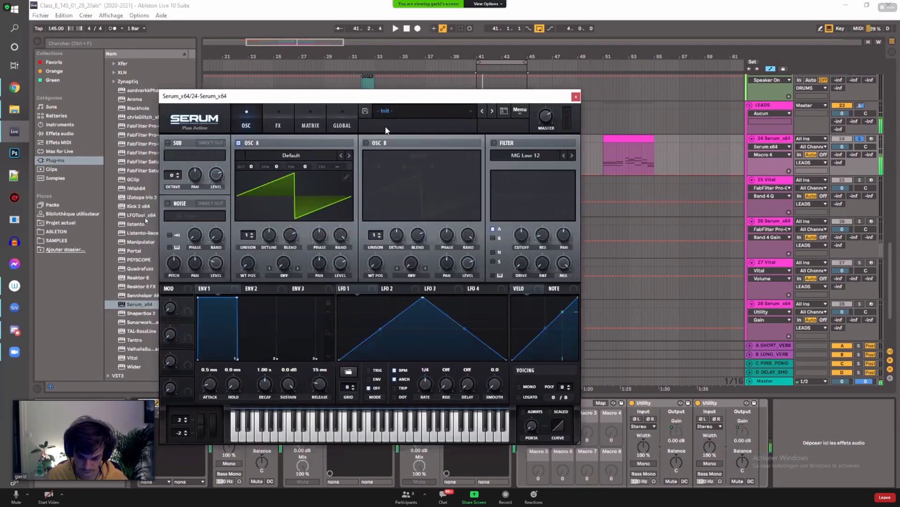
left_click(252, 236)
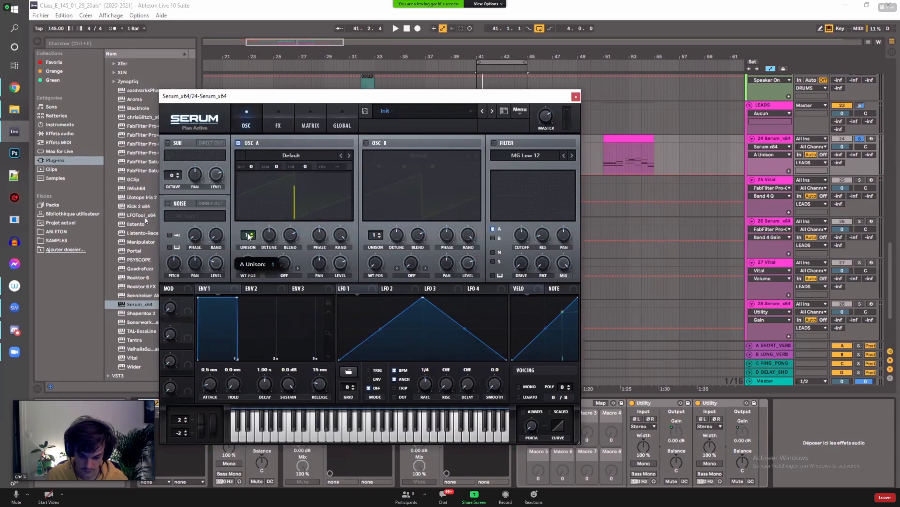
Step: Audition DIASTASIS wavetables such as Electrochord and ElectroPitch on Serum's oscillator A
left_click(290, 155)
mouse_move(303, 128)
left_click(499, 172)
key("space")
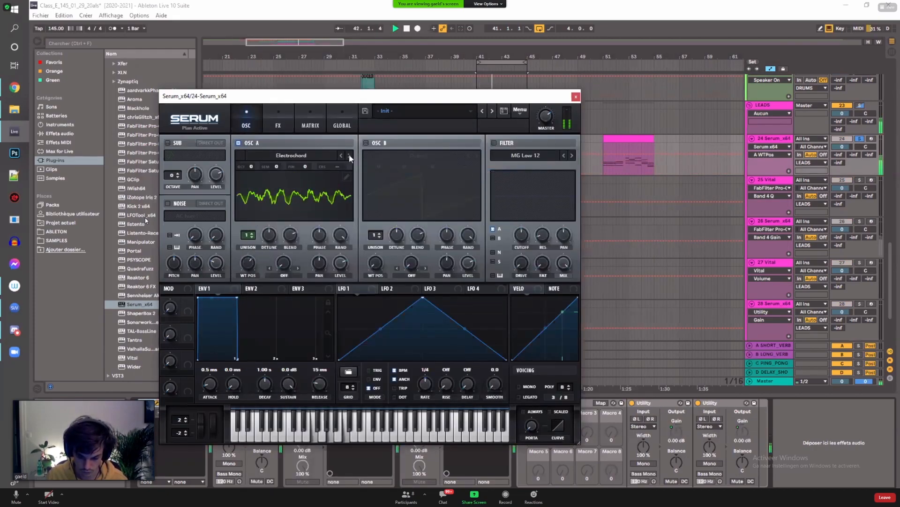
left_click(350, 156)
left_click(348, 154)
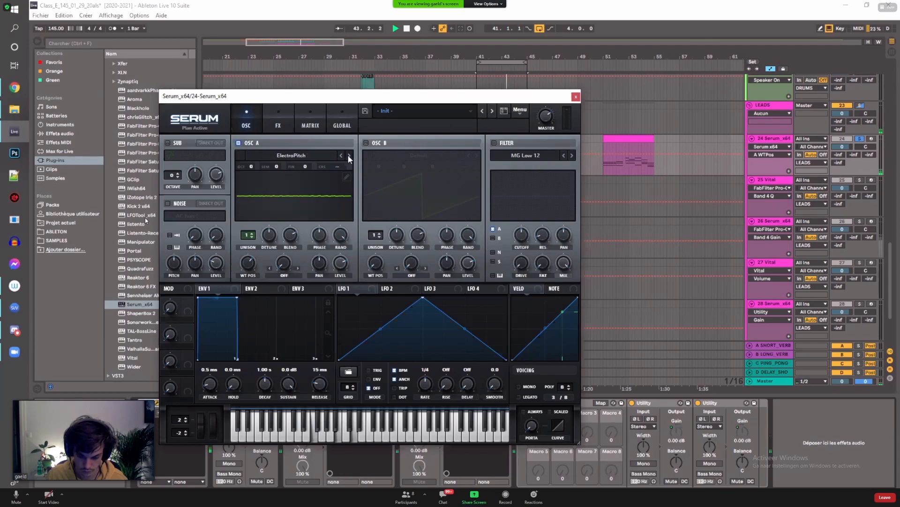
left_click(286, 154)
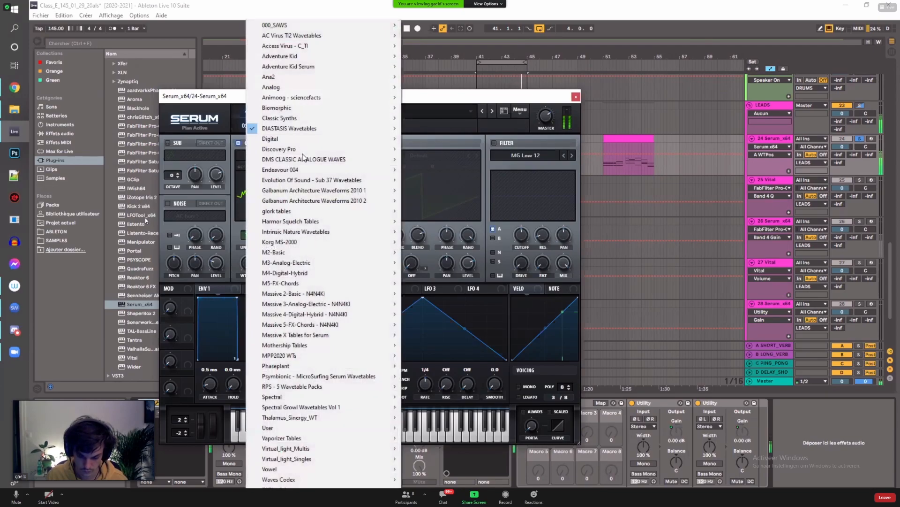
left_click(411, 105)
Step: Set oscillator A's octave to -1 and audition the Endless and Engine Blade wavetables
left_click_drag(250, 167, 256, 192)
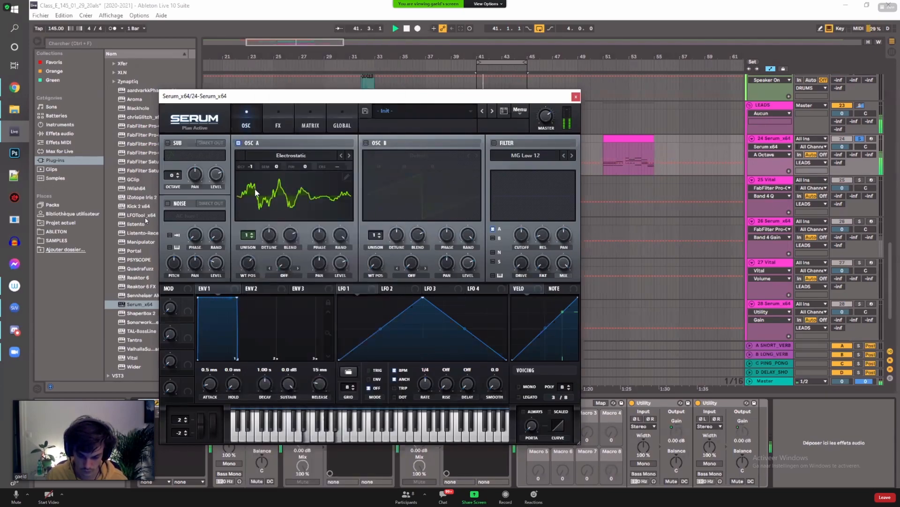
left_click(248, 265)
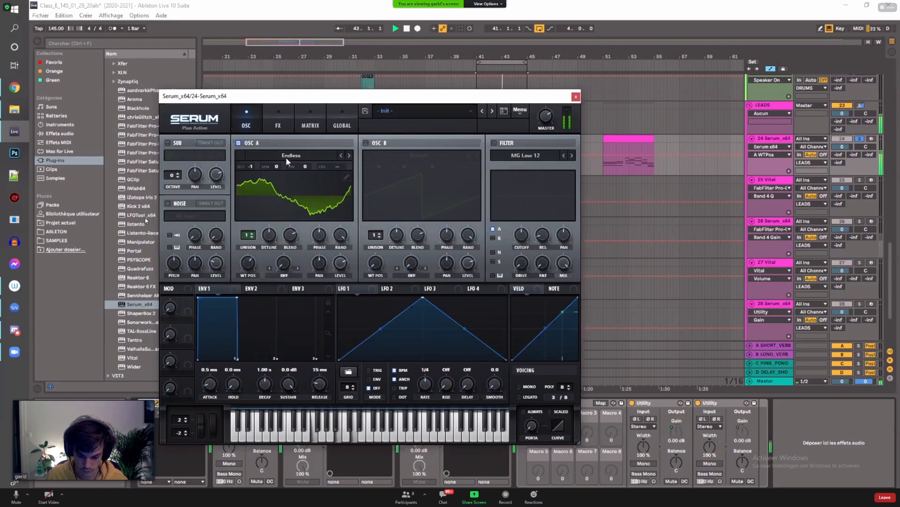
left_click(350, 156)
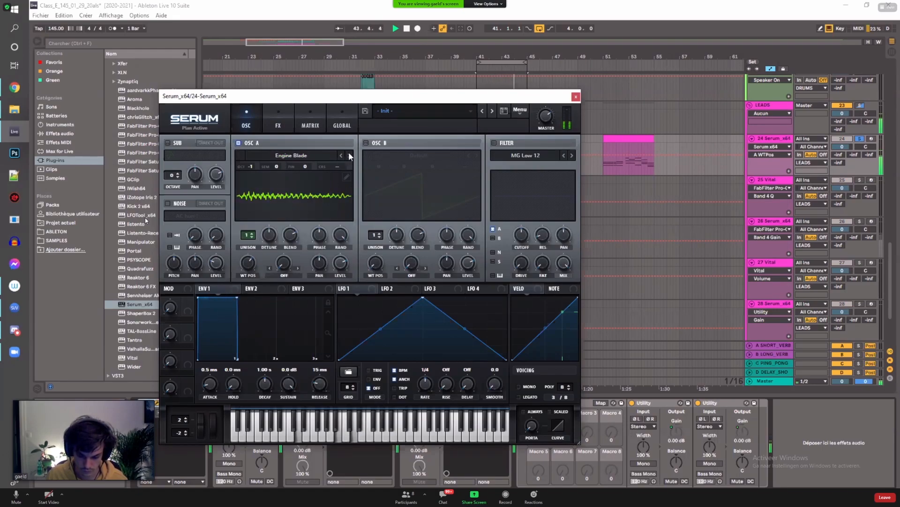
Step: Load the SAW-C3 wavetable in oscillator A, set its unison to 3 voices and reduce the detune
left_click(291, 156)
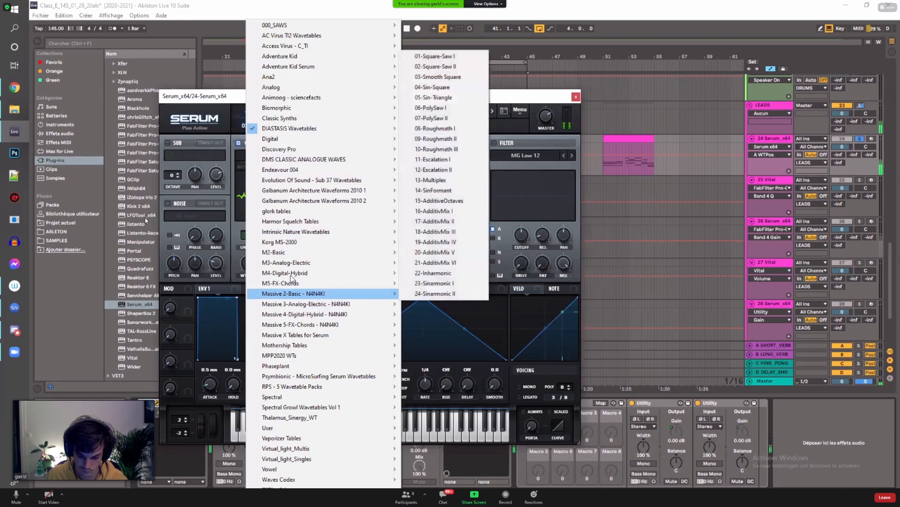
mouse_move(286, 241)
left_click(422, 199)
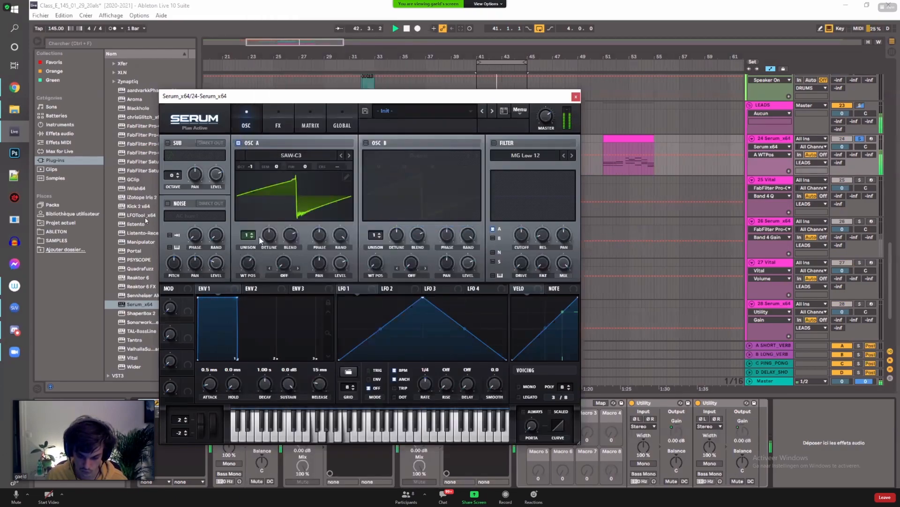
left_click_drag(247, 235, 251, 219)
left_click_drag(273, 257, 269, 266)
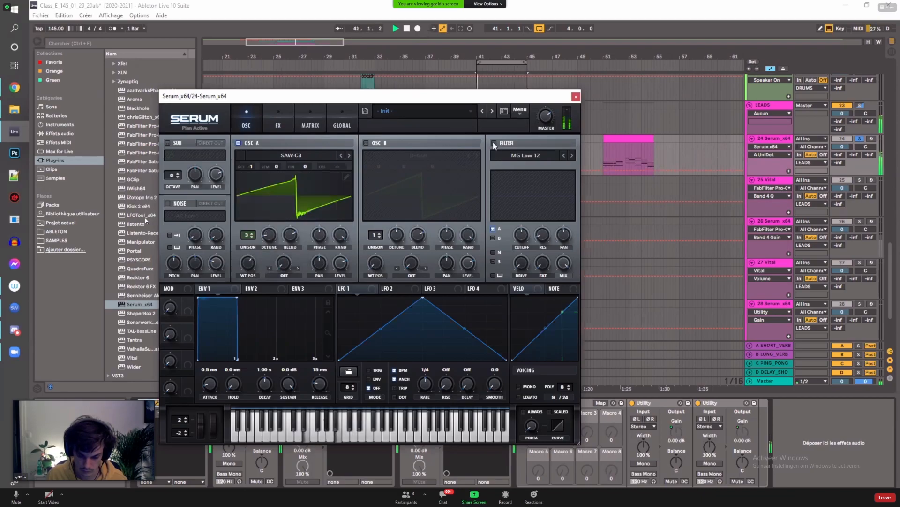
Step: Enable Serum's filter on oscillator A and choose the MG Low 24 type
left_click(493, 142)
left_click(565, 155)
left_click(572, 155)
left_click(572, 154)
left_click(573, 155)
Step: Adjust the filter cutoff and modulate it with Env 2, shaped to zero sustain and about 596 ms decay
left_click_drag(522, 235, 521, 232)
left_click_drag(247, 289, 522, 235)
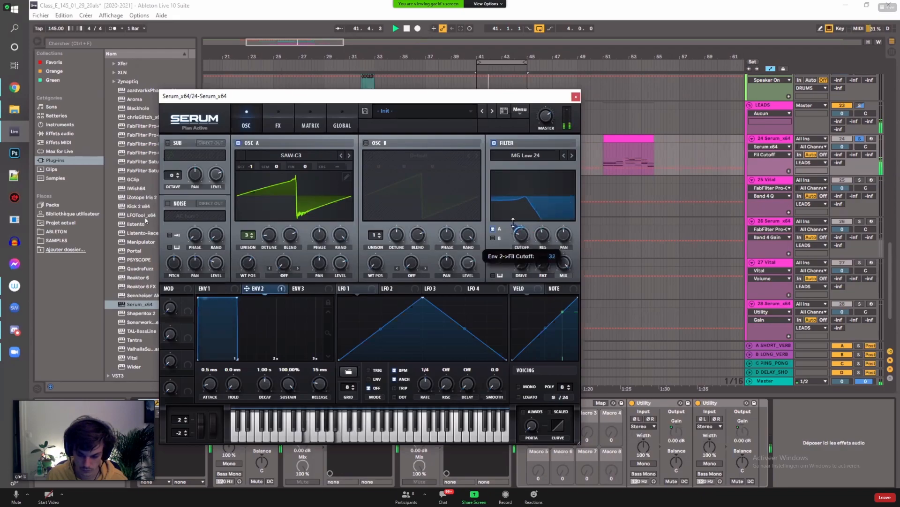
left_click_drag(236, 297, 225, 364)
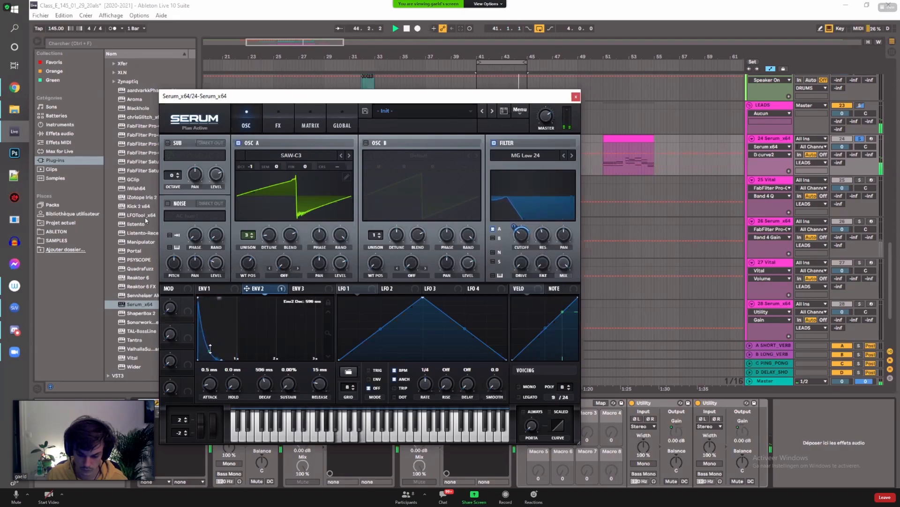
Step: Raise Env 2's sustain to 18.86%, keeping oscillator A's octave at -1
left_click_drag(287, 385, 286, 368)
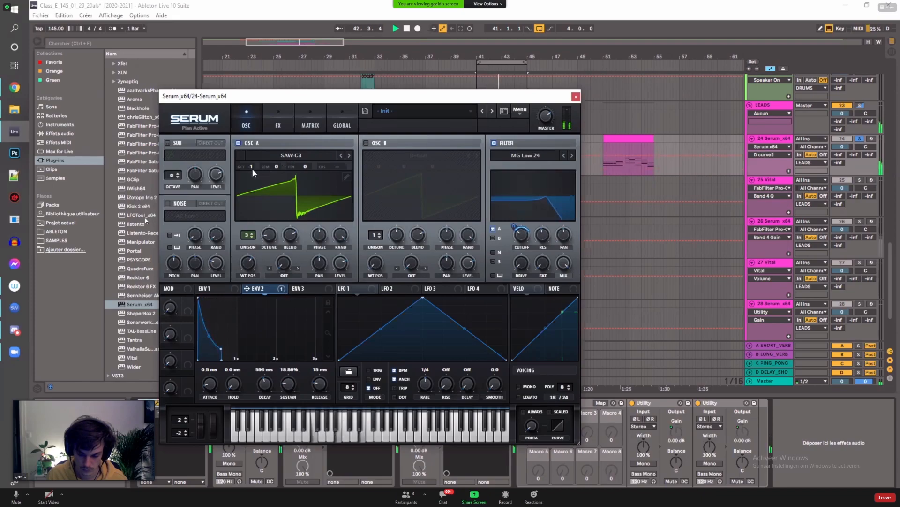
mouse_move(247, 167)
left_mouse_down()
mouse_move(253, 162)
mouse_move(247, 171)
left_mouse_up()
Step: Enable oscillator B with 3 unison voices routed through the filter, and set oscillator A's unison to 1 voice
left_click(366, 143)
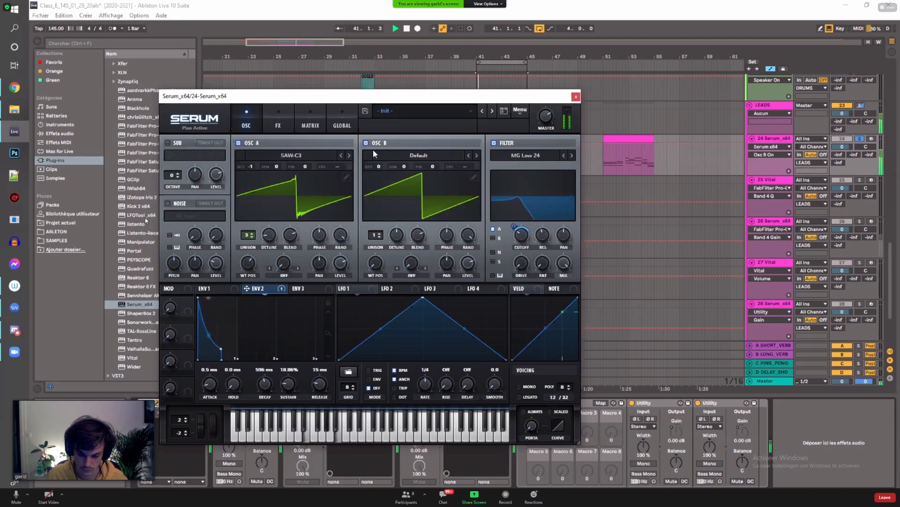
left_click_drag(375, 235, 379, 223)
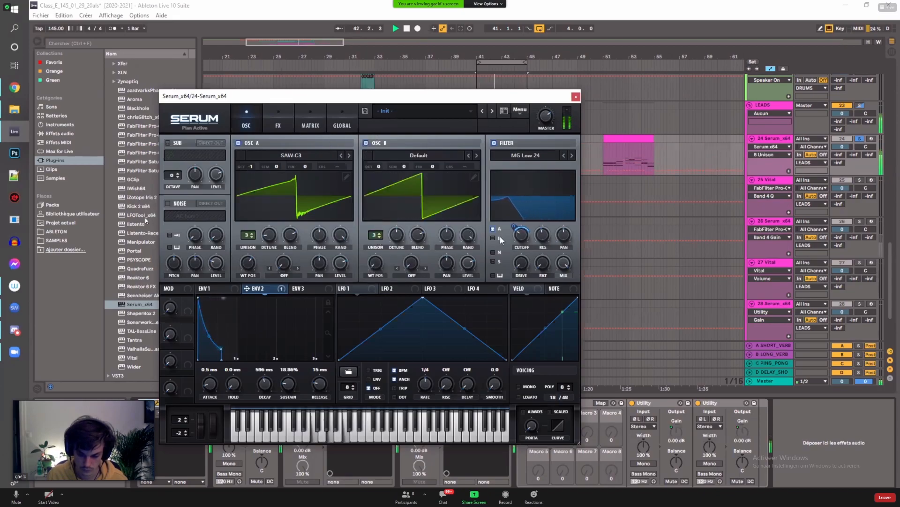
left_click_drag(249, 236, 246, 328)
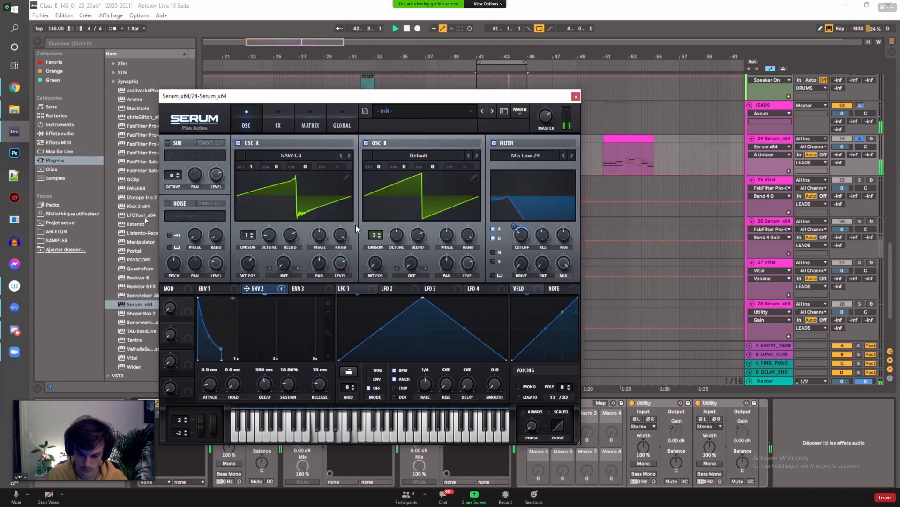
Step: Adjust oscillator B's detune and random phase, and reduce its unison to 2 voices
left_click(398, 236)
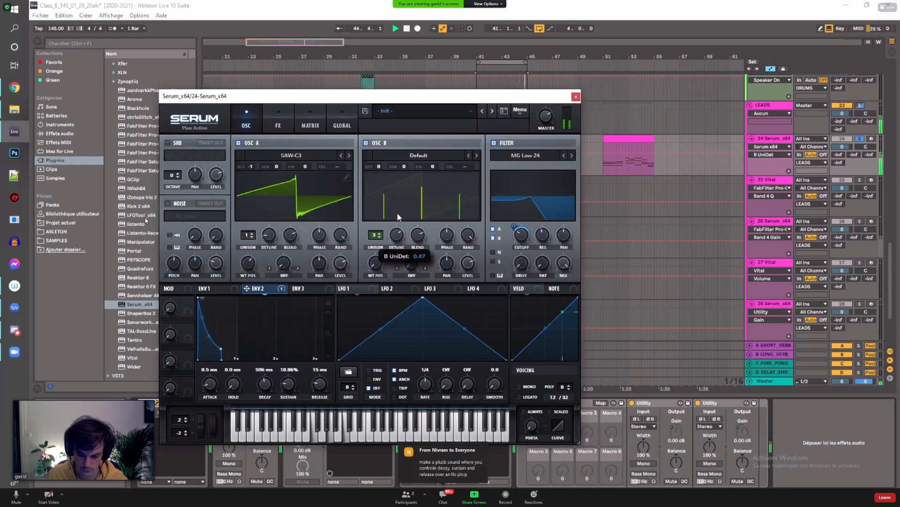
left_click(383, 234)
left_click_drag(383, 234, 382, 243)
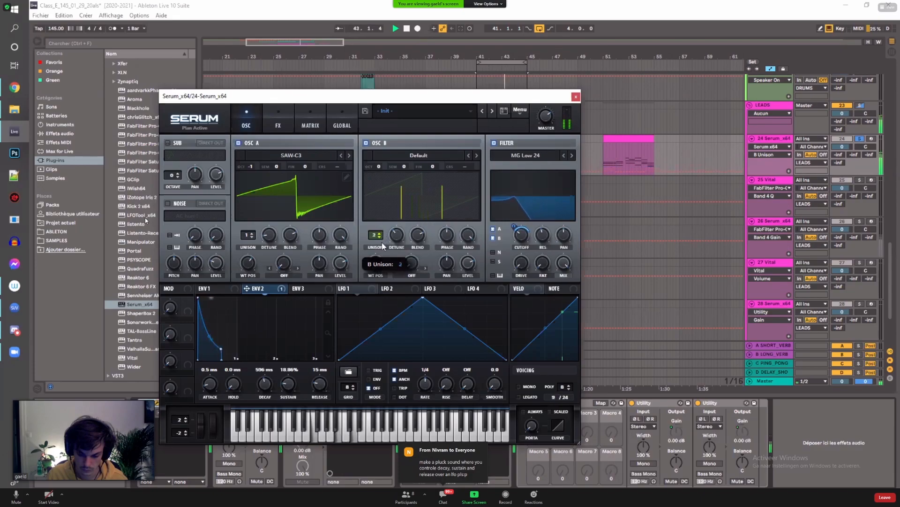
left_click(468, 234)
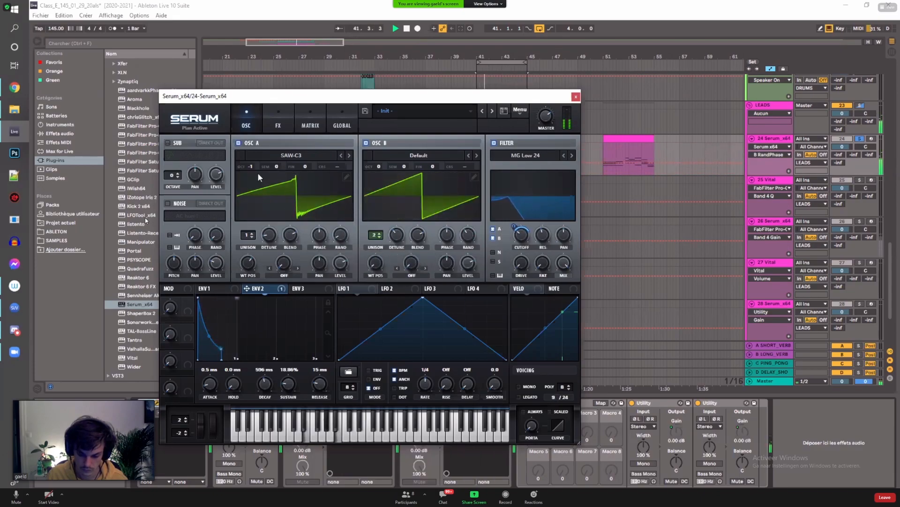
Step: Add a compressor effect in multiband mode, adjust its band levels and set its attack to about 206 ms
left_click(278, 123)
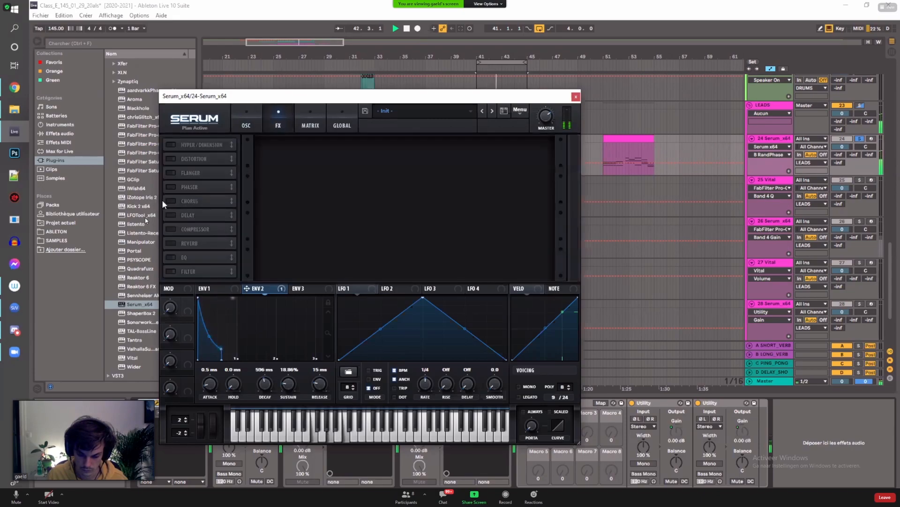
left_click(171, 229)
left_click(444, 162)
left_click_drag(462, 148, 494, 153)
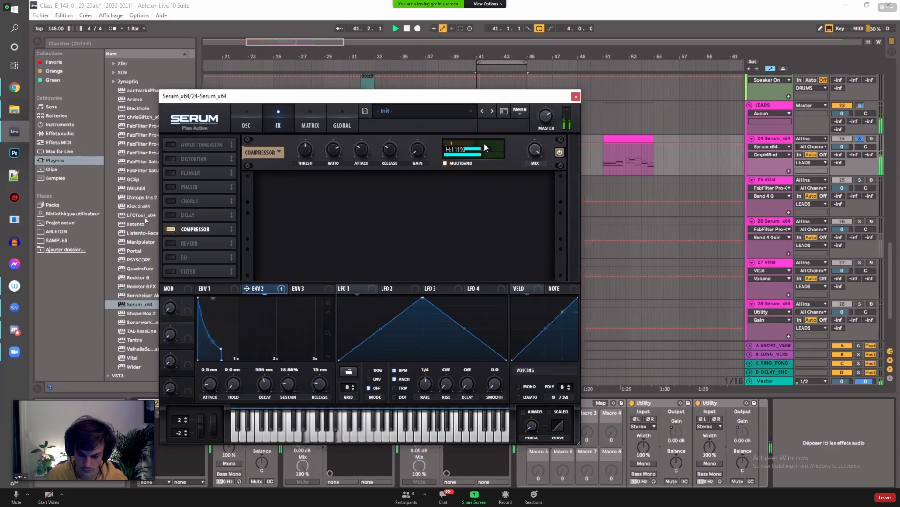
left_click_drag(389, 150, 360, 143)
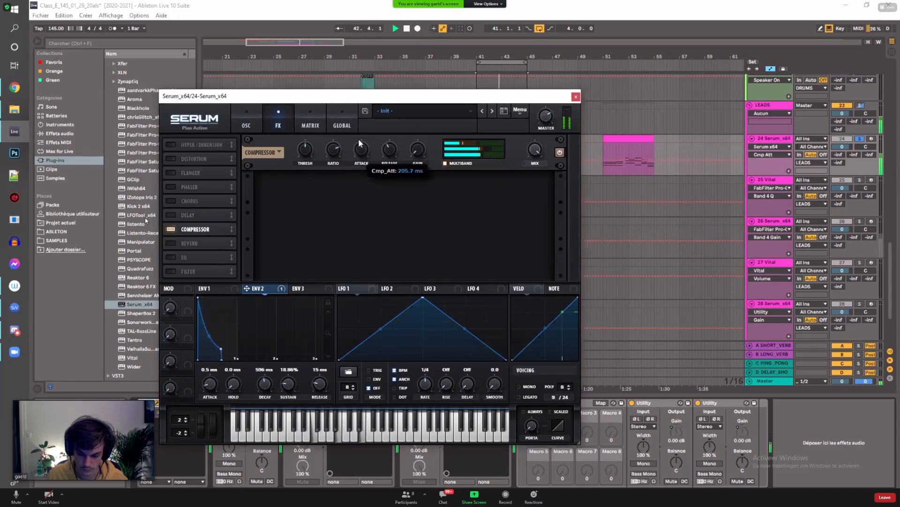
Step: Shape Env 1 with minimum sustain and a 472 ms decay, trying the phaser effect and switching it off again
left_click(172, 187)
left_click(209, 288)
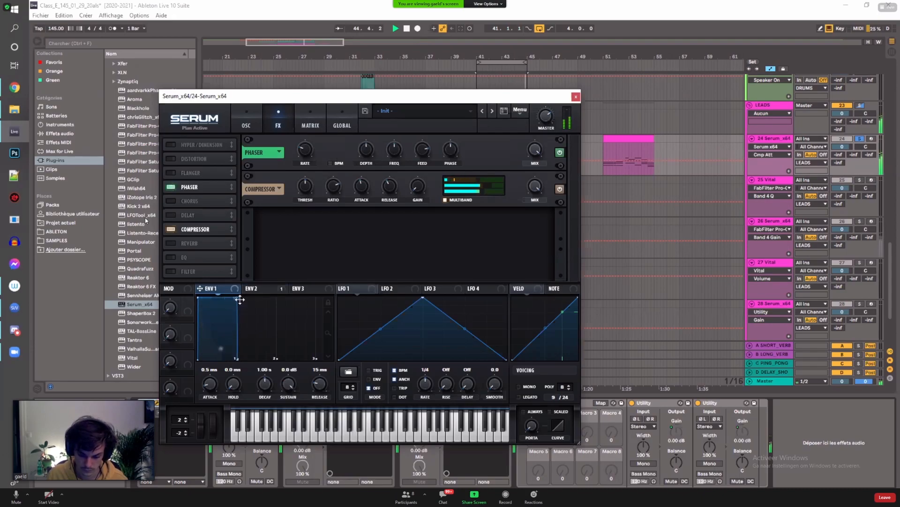
left_click_drag(236, 297, 221, 348)
left_click(171, 187)
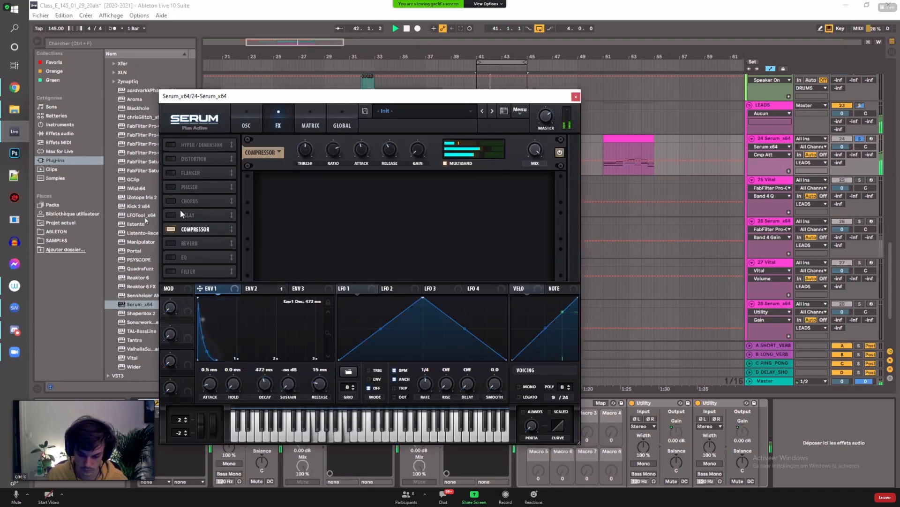
Step: Add a delay effect after the compressor and link its two delay times at 1/8
left_click(171, 215)
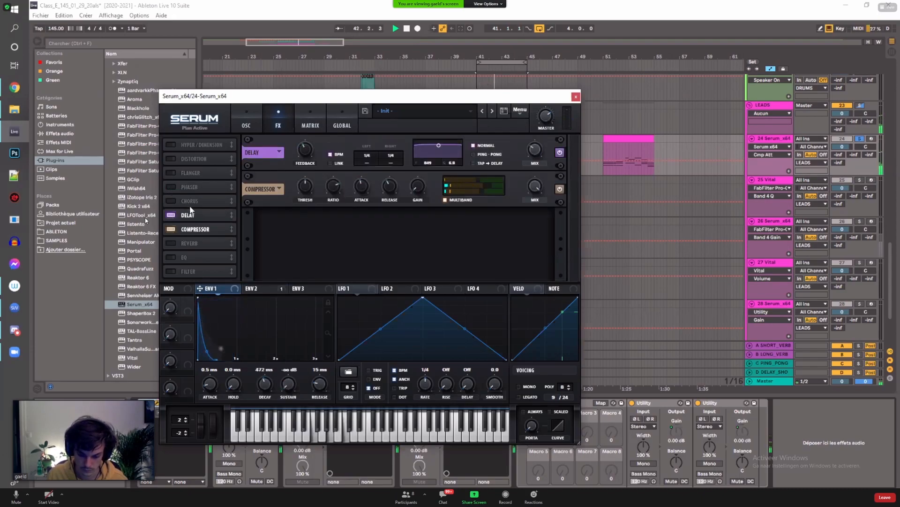
left_click(379, 152)
left_click_drag(213, 215, 225, 155)
mouse_move(368, 193)
left_mouse_down()
mouse_move(369, 217)
mouse_move(367, 199)
left_mouse_up()
left_click(367, 199)
left_click(330, 200)
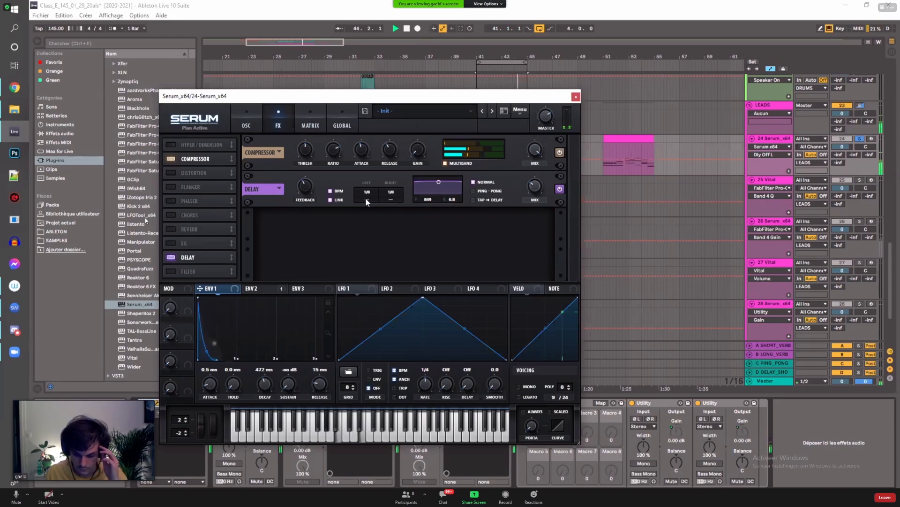
left_click_drag(366, 199, 363, 215)
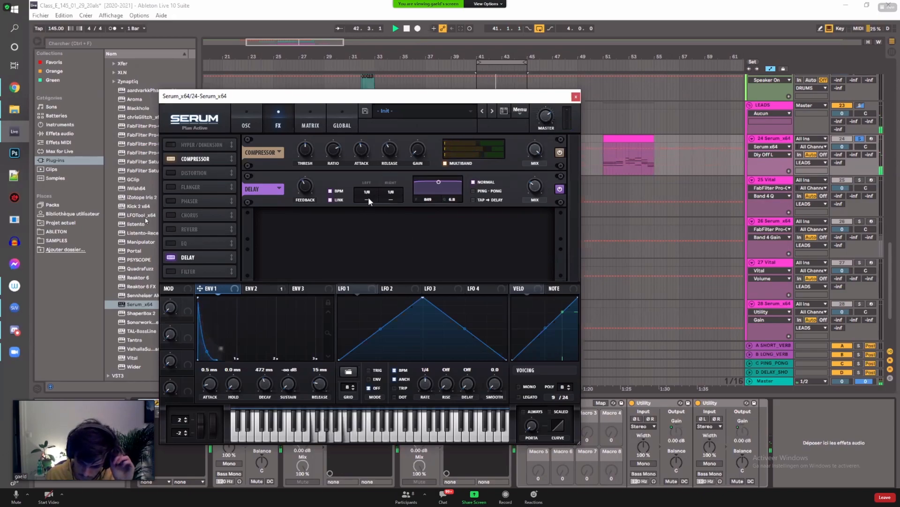
left_click(390, 198)
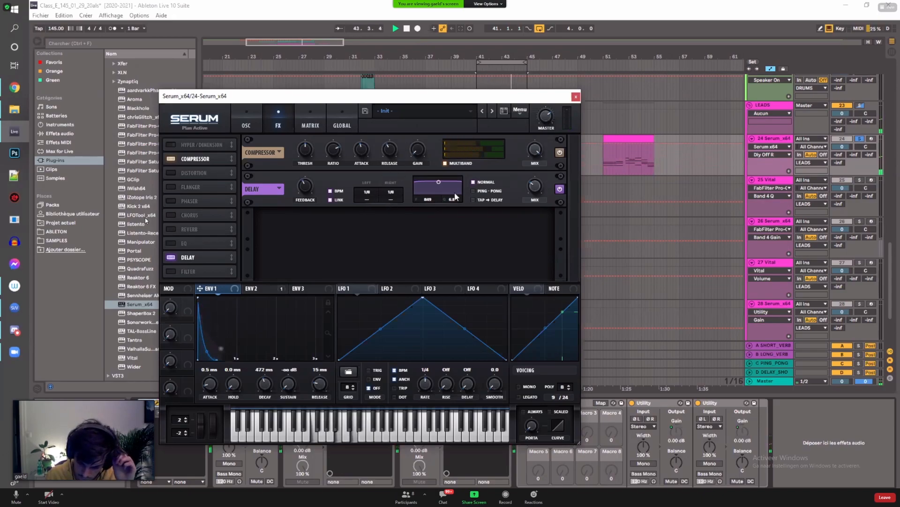
Step: Switch the delay to ping-pong mode and narrow its filter to frequency 984 and width 2.2
left_click(474, 191)
left_click_drag(444, 184, 439, 190)
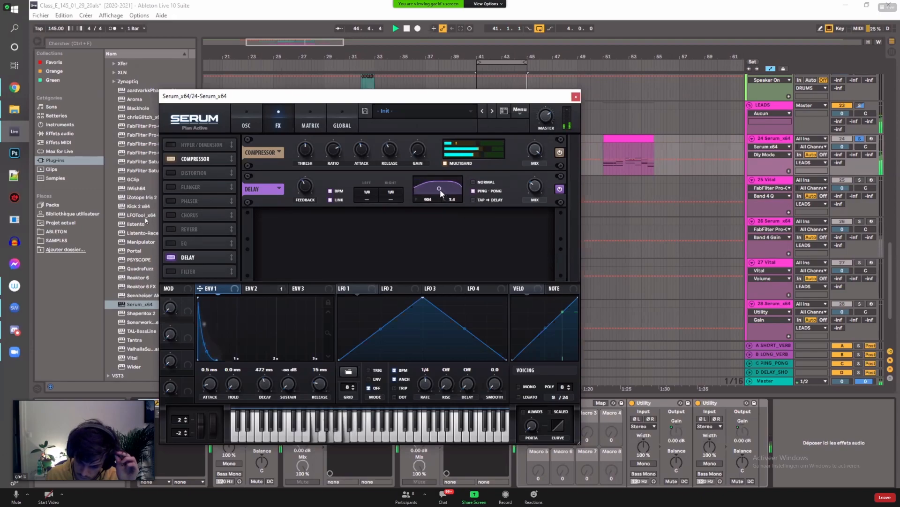
left_click(392, 198)
left_click(388, 198)
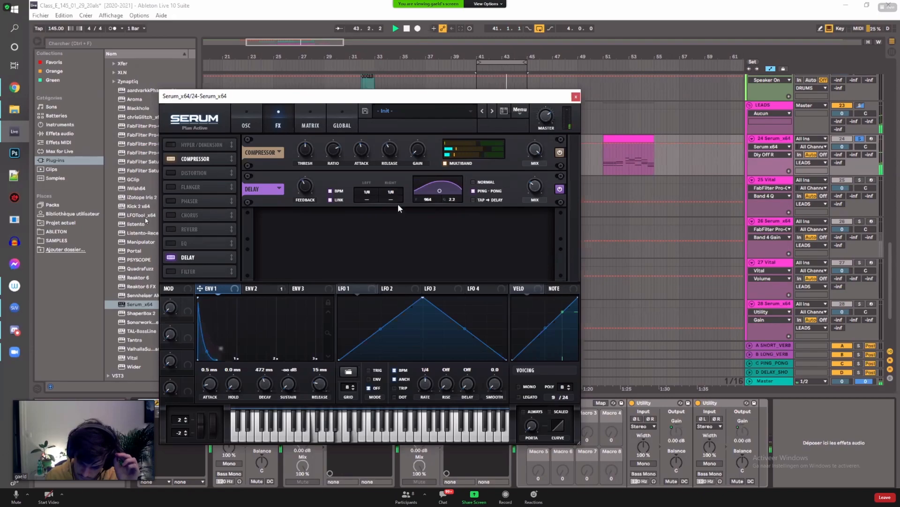
left_click(368, 196)
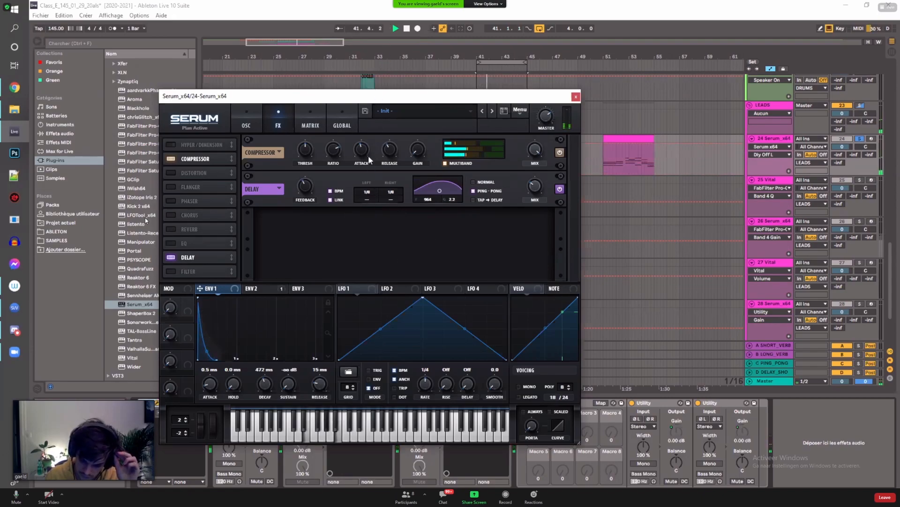